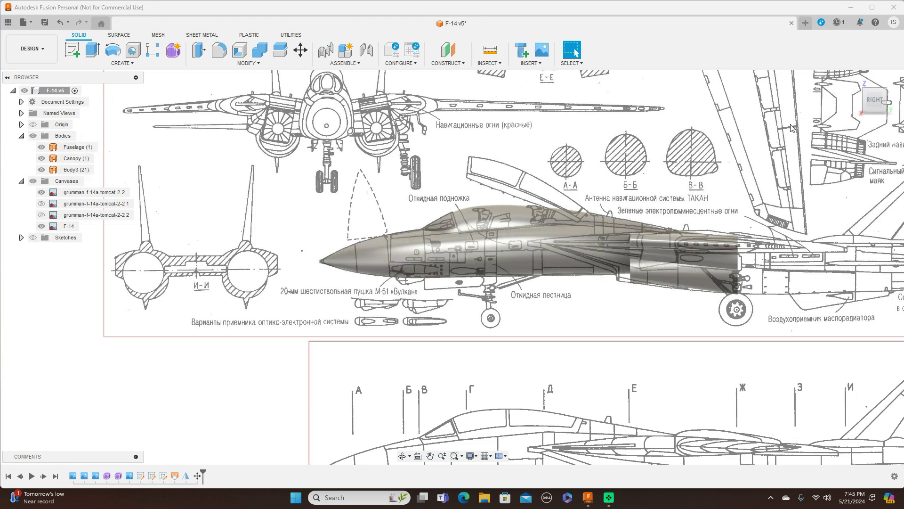
Step: Show the two hidden canvases, grumman-f-14a-tomcat-2-2 1 and grumman-f-14a-tomcat-2-2 2
mouse_move(876, 104)
left_mouse_down()
mouse_move(886, 104)
mouse_move(877, 106)
left_mouse_up()
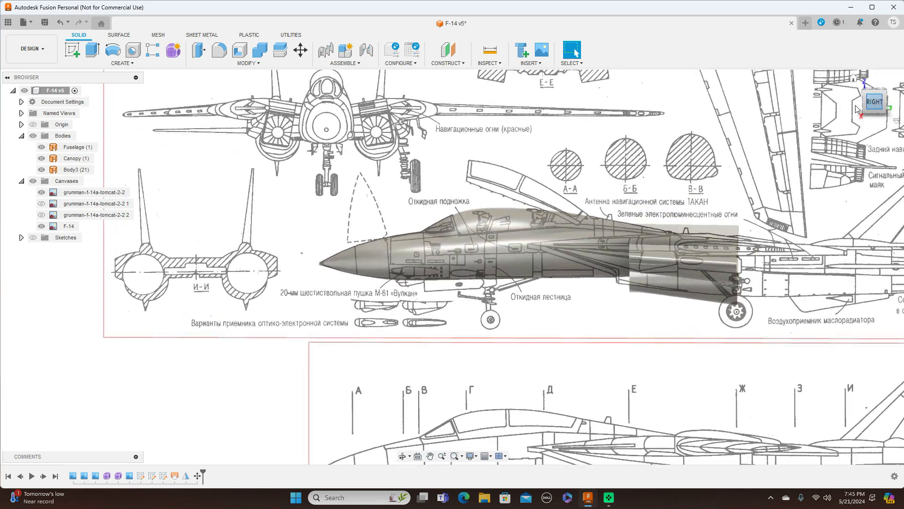
left_click(874, 105)
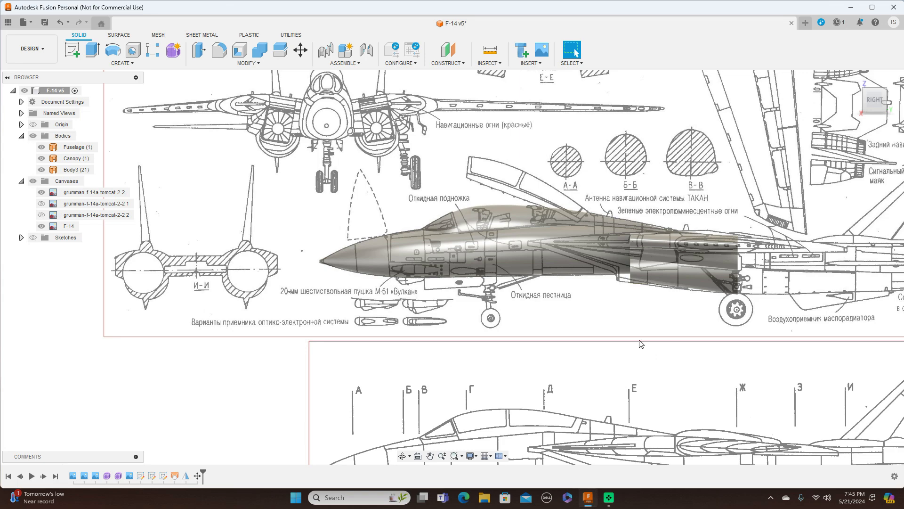
scroll(757, 163, "down", 1)
middle_click_drag(758, 163, 574, 162)
left_click_drag(875, 101, 861, 134)
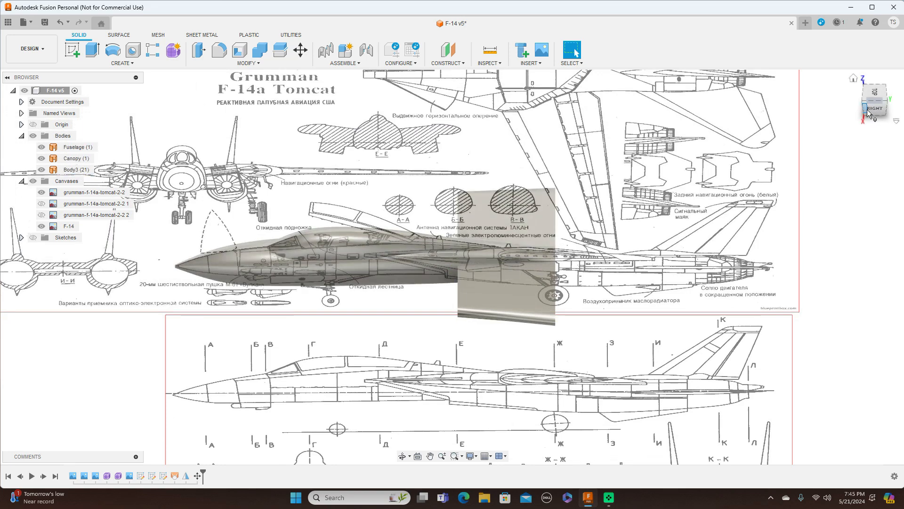
left_click(871, 112)
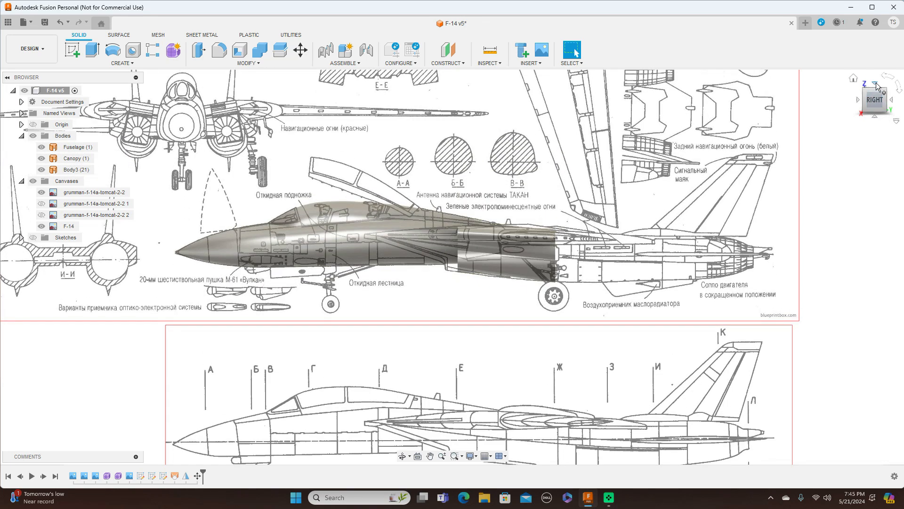
left_click(42, 207)
left_click(41, 204)
left_click(41, 215)
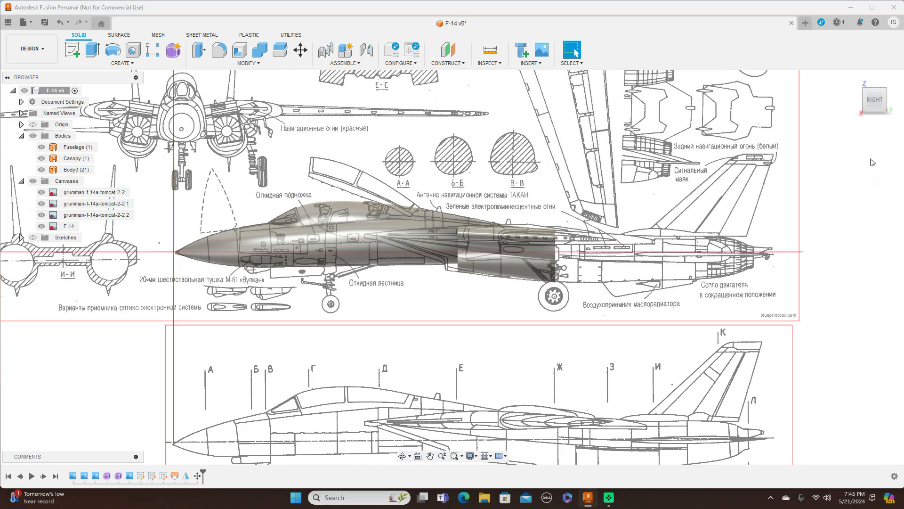
Step: Compare the fuselage and canopy bodies with the blueprints in the top and right side views
left_click(875, 90)
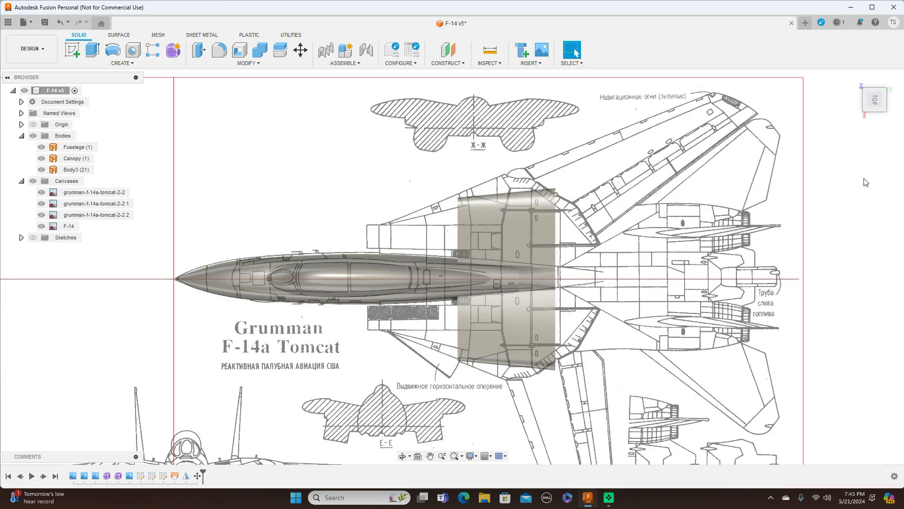
left_click(879, 117)
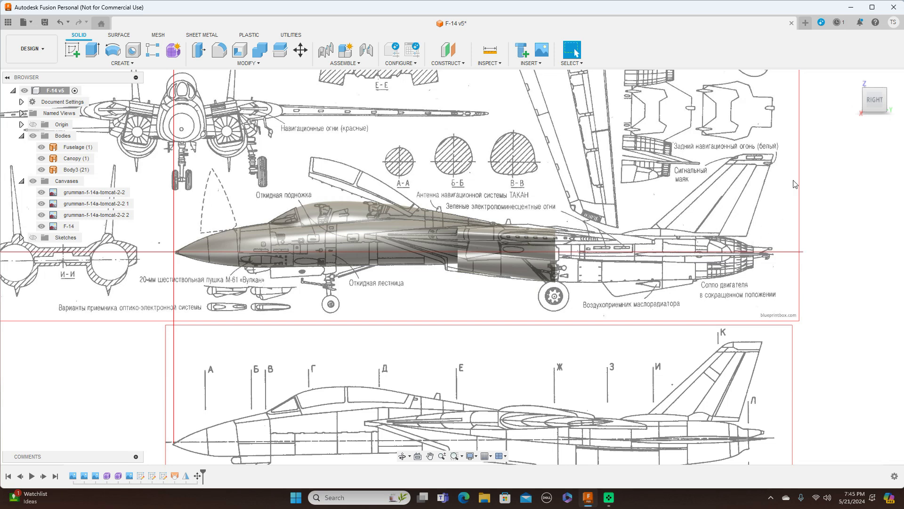
left_click(288, 250)
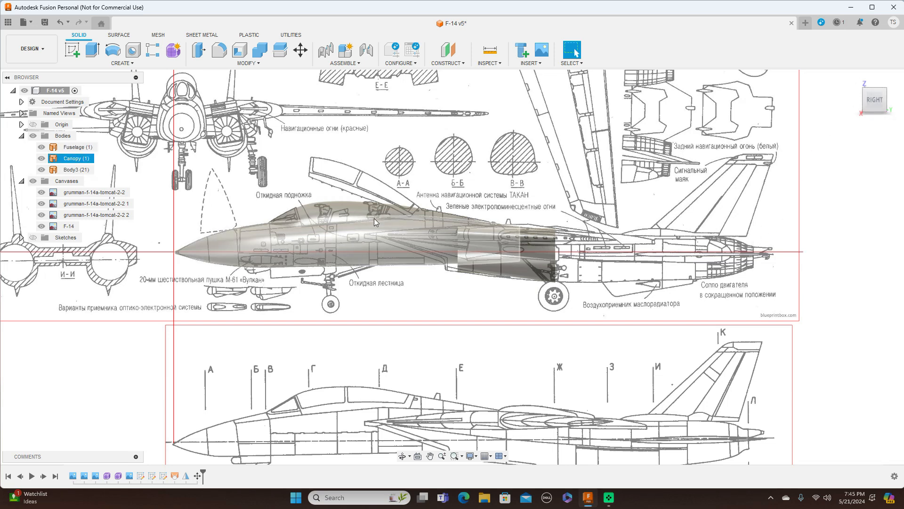
left_click(334, 228)
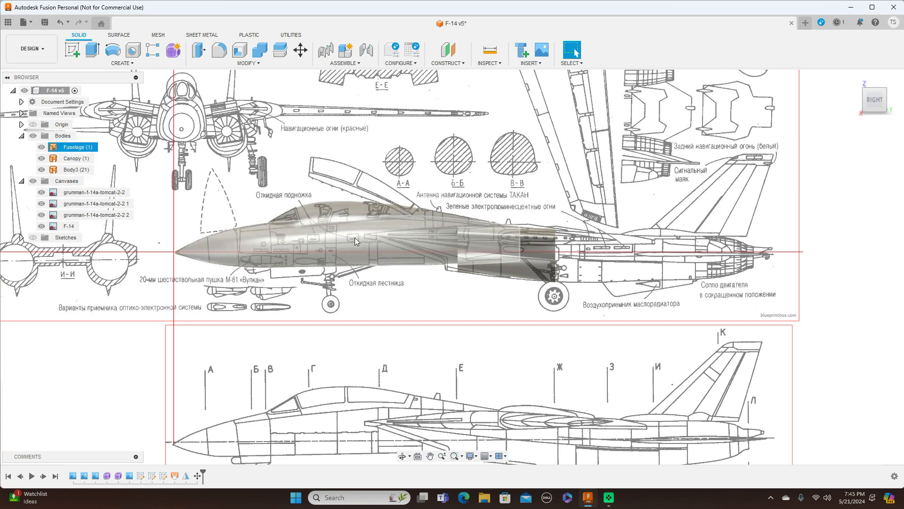
key("Escape")
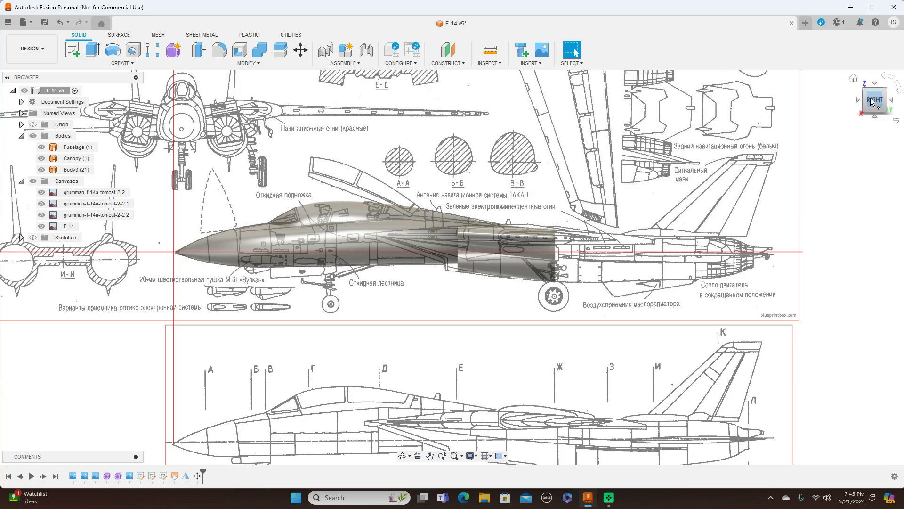
mouse_move(870, 106)
left_mouse_down()
mouse_move(893, 113)
mouse_move(876, 104)
left_mouse_up()
left_click(882, 102)
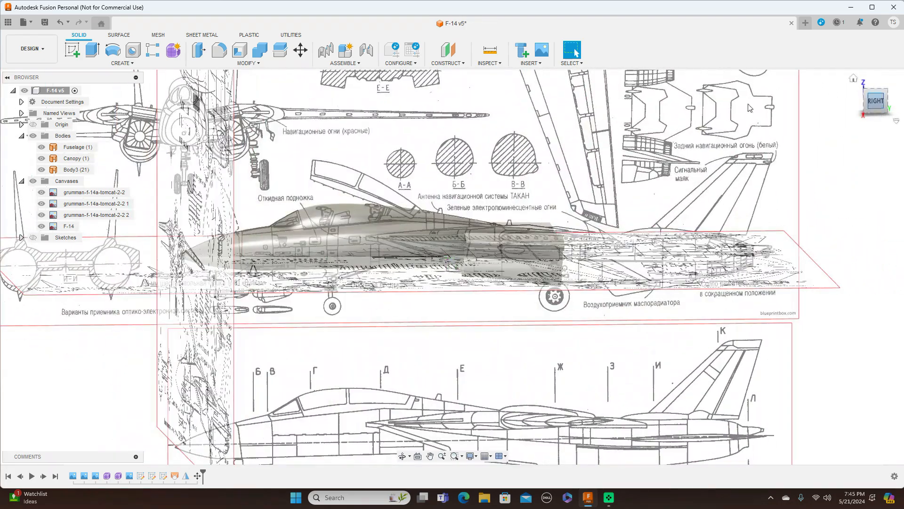
Step: Inspect the bodies on their own from an angled view and the right side with all canvases temporarily hidden
left_click(33, 181)
left_click_drag(869, 104, 890, 113)
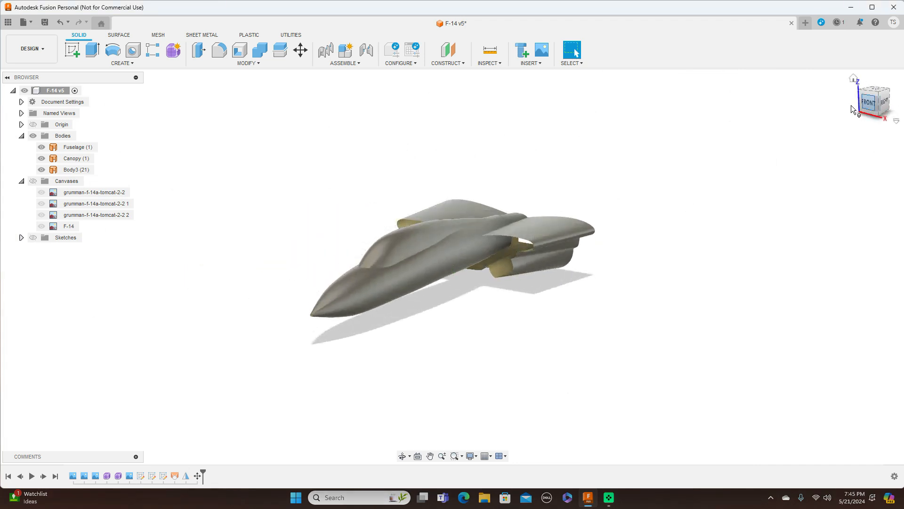
left_click(522, 235)
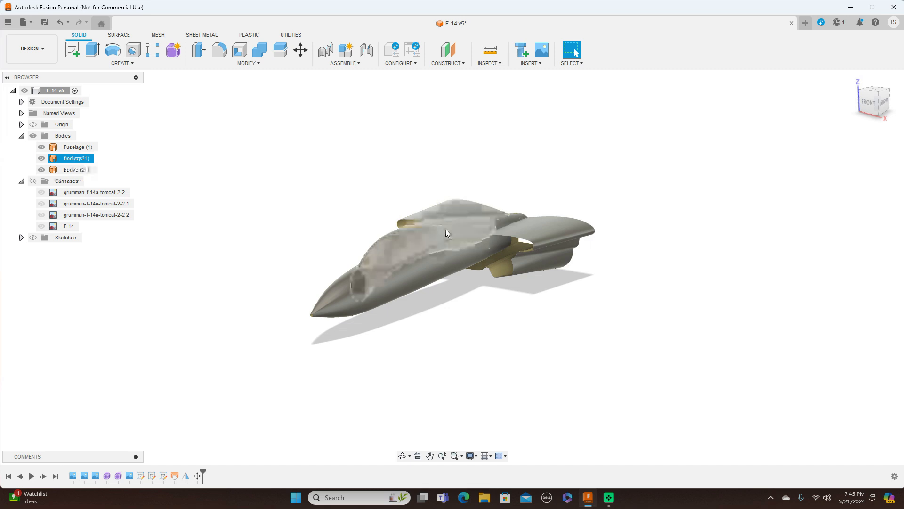
left_click_drag(880, 104, 870, 103)
left_click(870, 103)
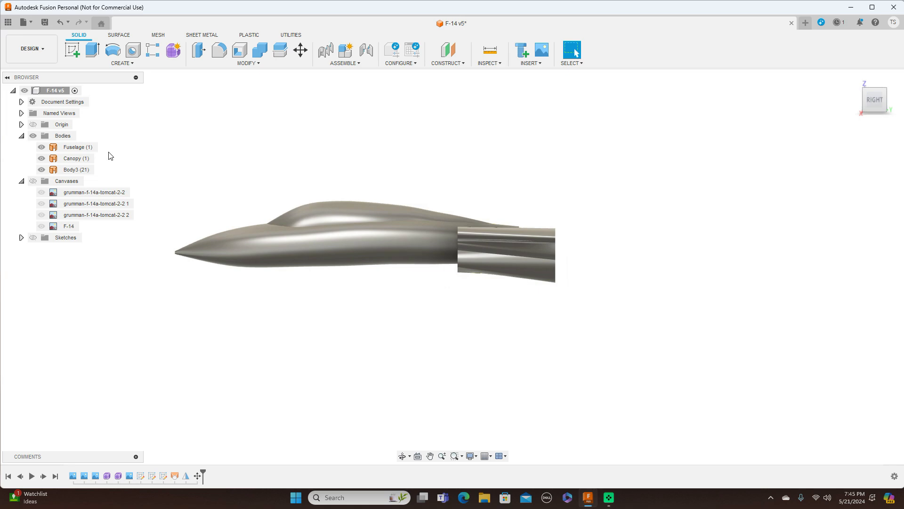
left_click(33, 181)
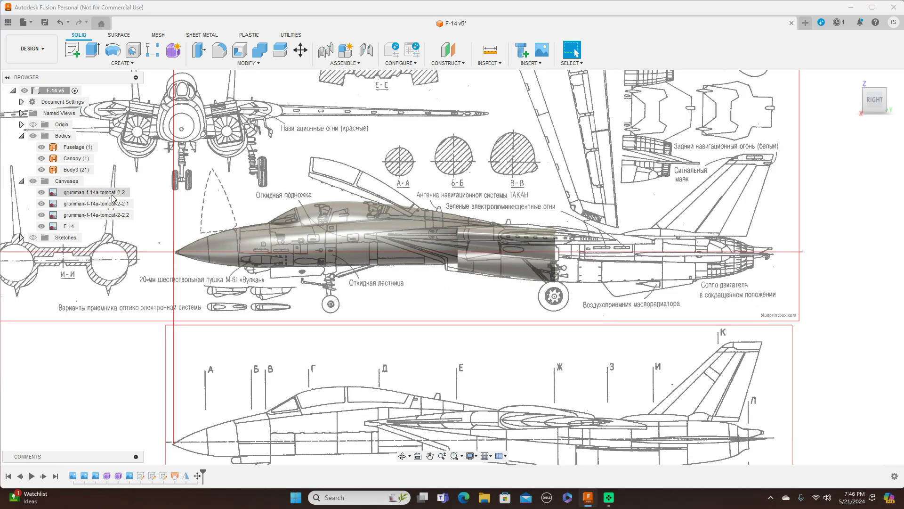
Step: Hide the Fuselage, Canopy and Body3 bodies, leaving only the reference canvases visible
left_click(313, 254)
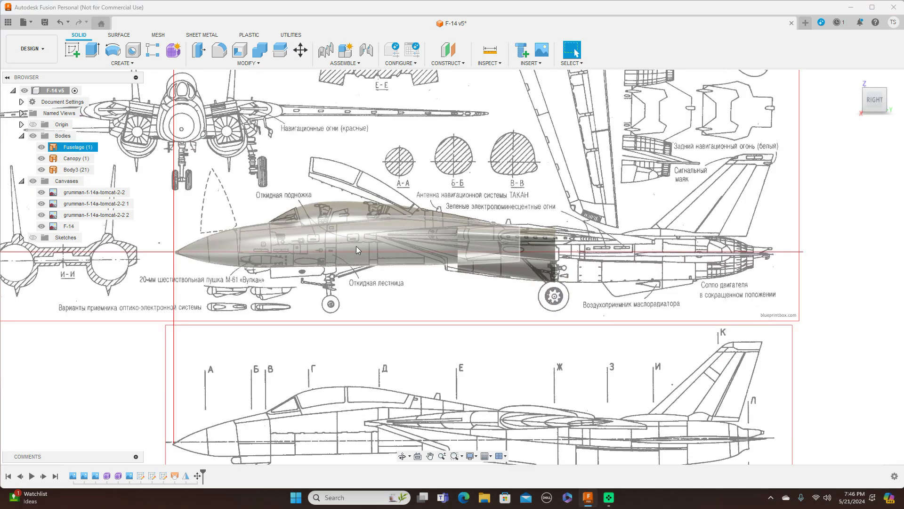
key("Escape")
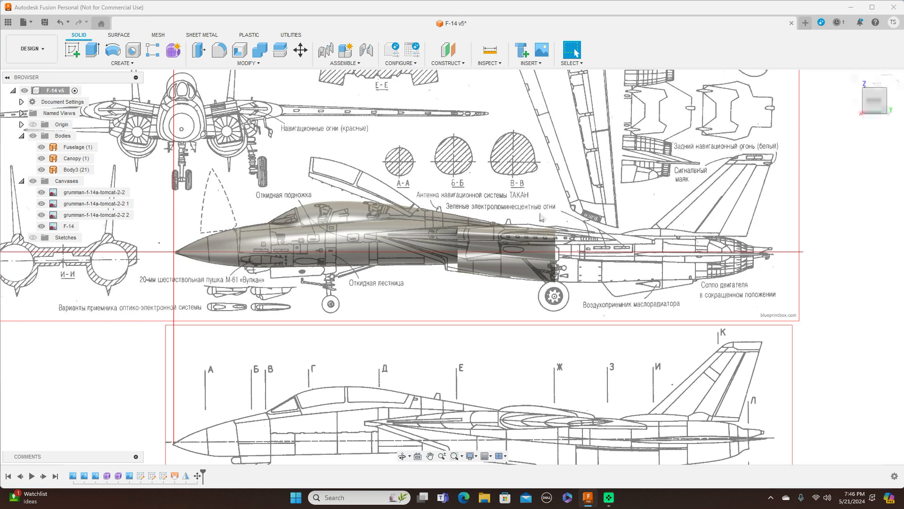
left_click(377, 237)
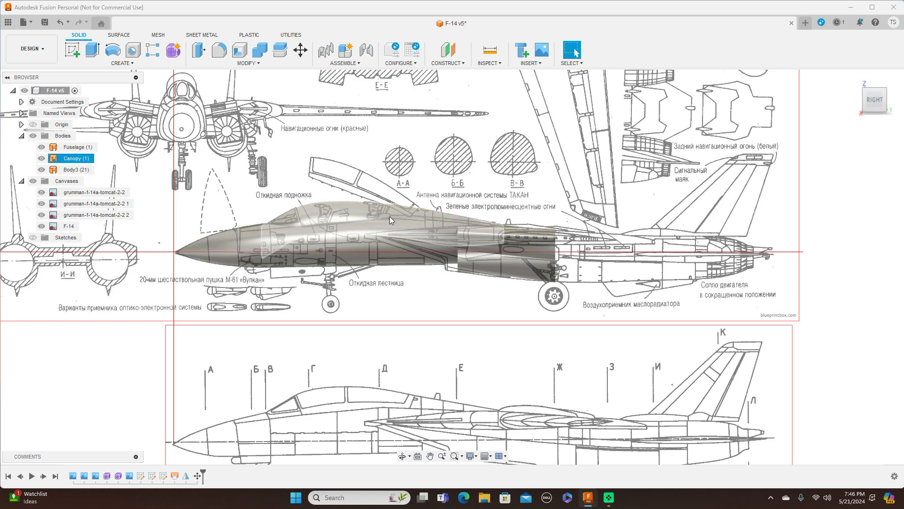
left_click(569, 260)
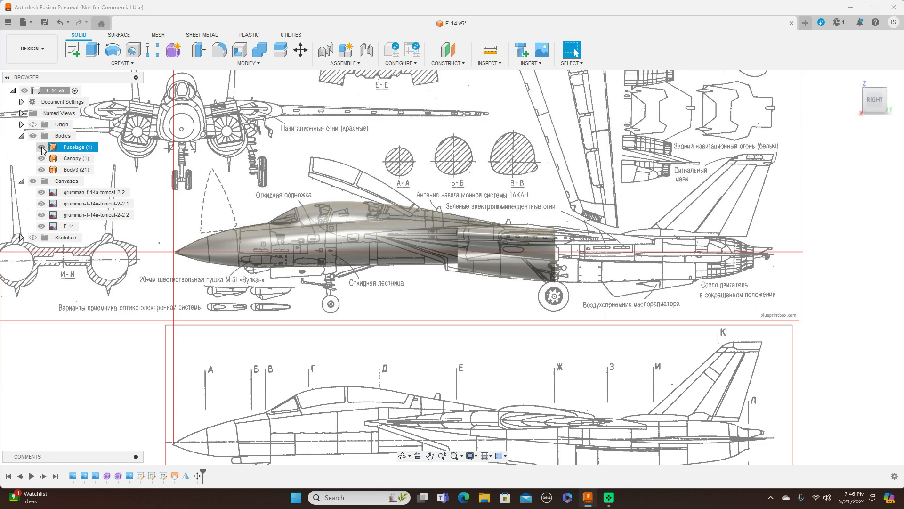
left_click(41, 147)
left_click(42, 158)
left_click(42, 170)
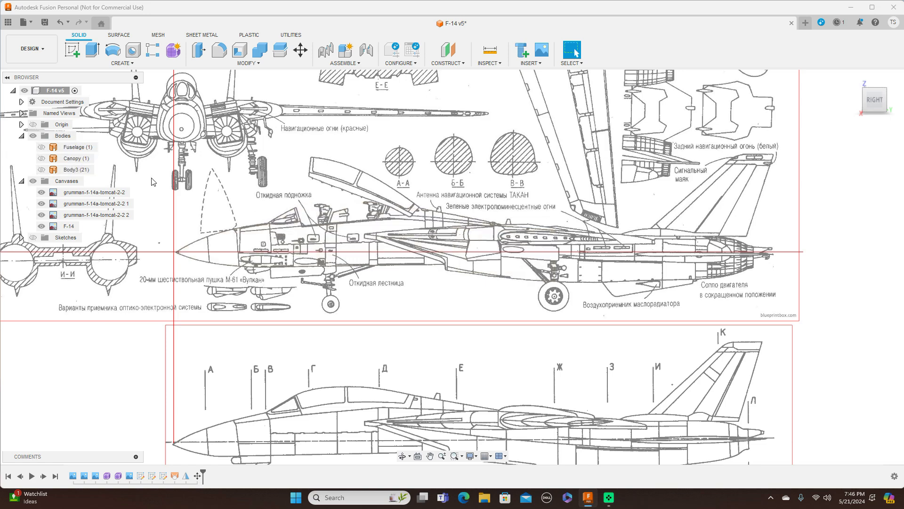
Step: Examine the side-view blueprint and the canvas with lettered cross-sections placed below it
scroll(428, 191, "up", 2)
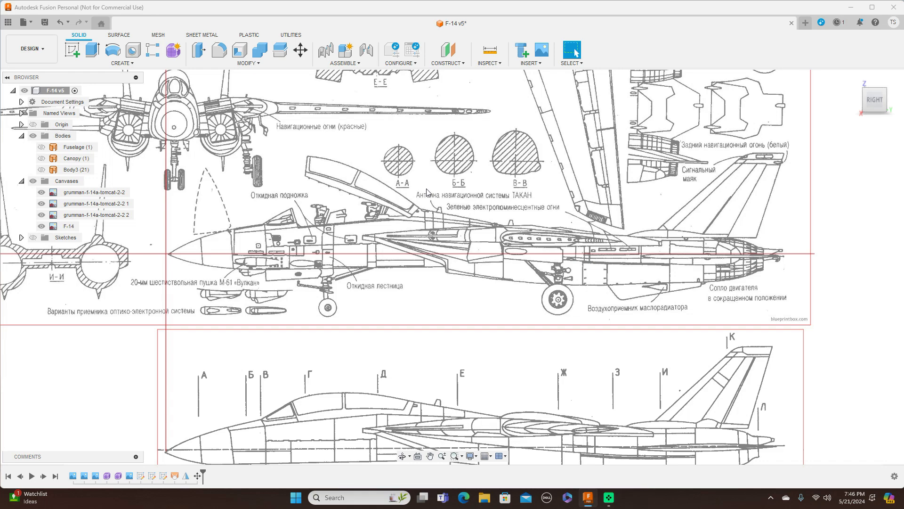
scroll(449, 219, "down", 3)
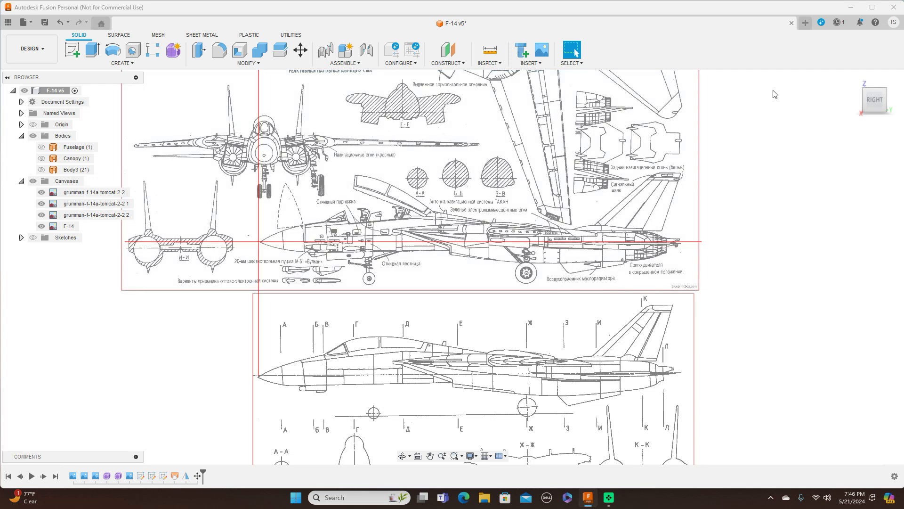
scroll(617, 296, "down", 5)
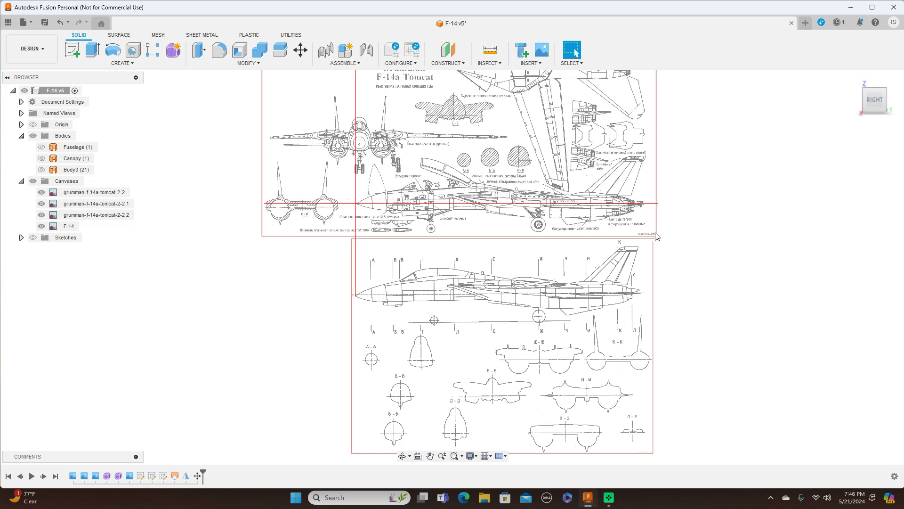
scroll(636, 245, "up", 1)
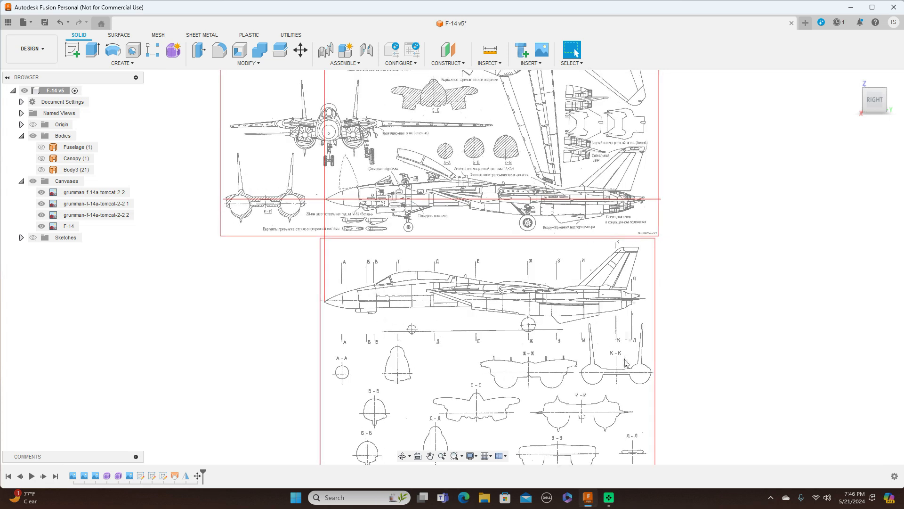
scroll(565, 380, "up", 2)
scroll(572, 362, "down", 1)
middle_click_drag(573, 365, 582, 302)
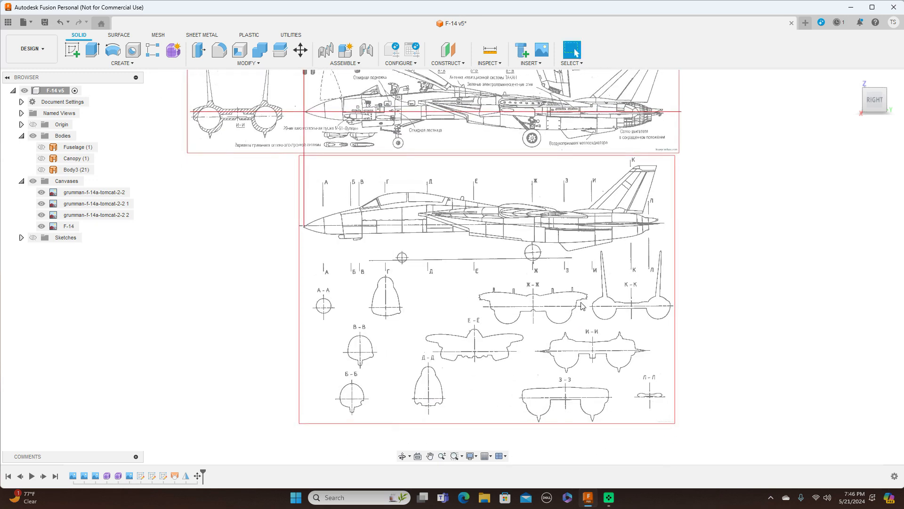
scroll(603, 279, "down", 2)
middle_click_drag(612, 259, 617, 359)
scroll(617, 347, "up", 1)
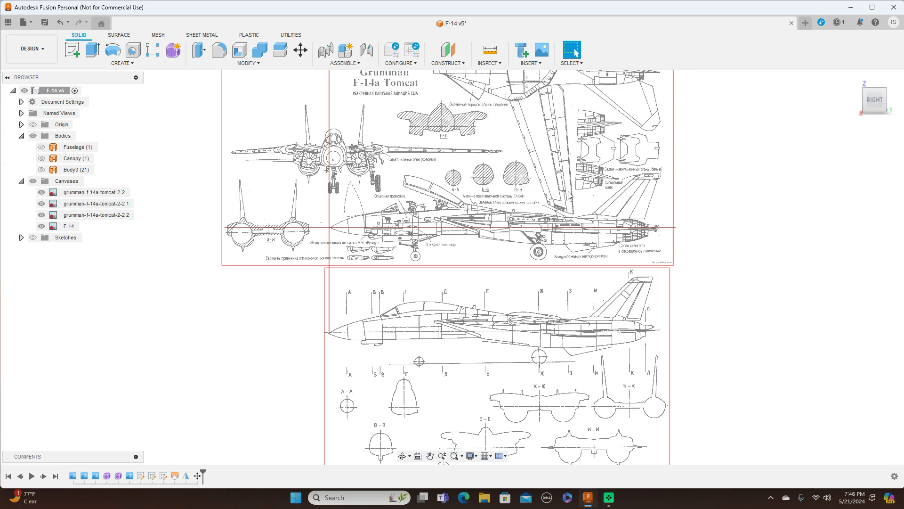
scroll(569, 194, "down", 2)
middle_click_drag(569, 194, 560, 277)
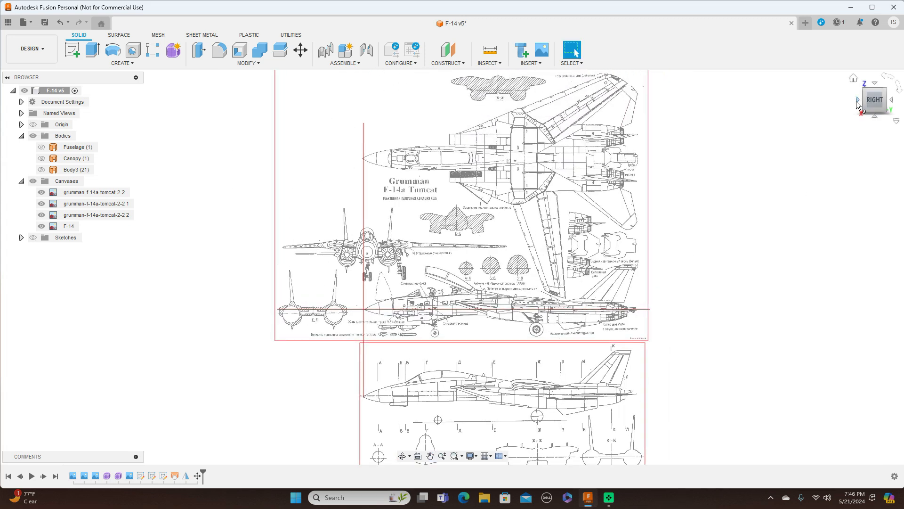
Step: Check how the reference canvases line up in the front and top views
left_click(857, 102)
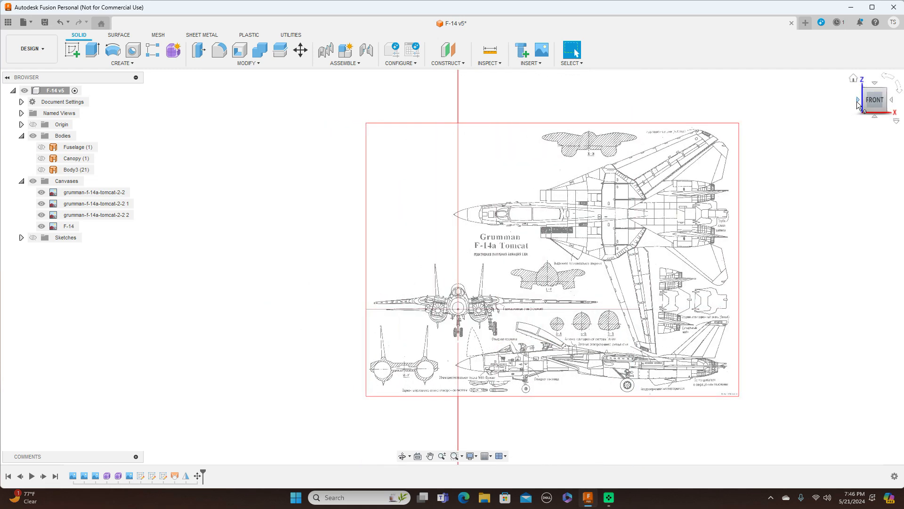
left_click(875, 84)
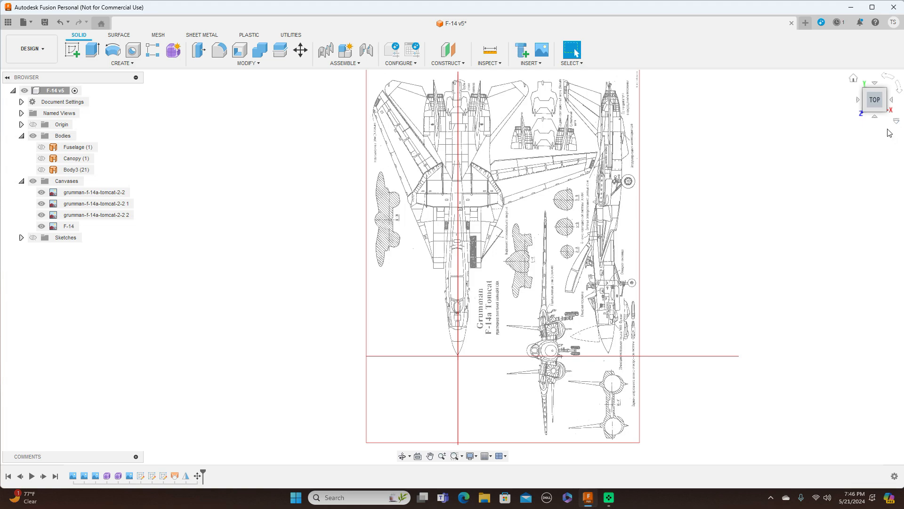
left_click(875, 119)
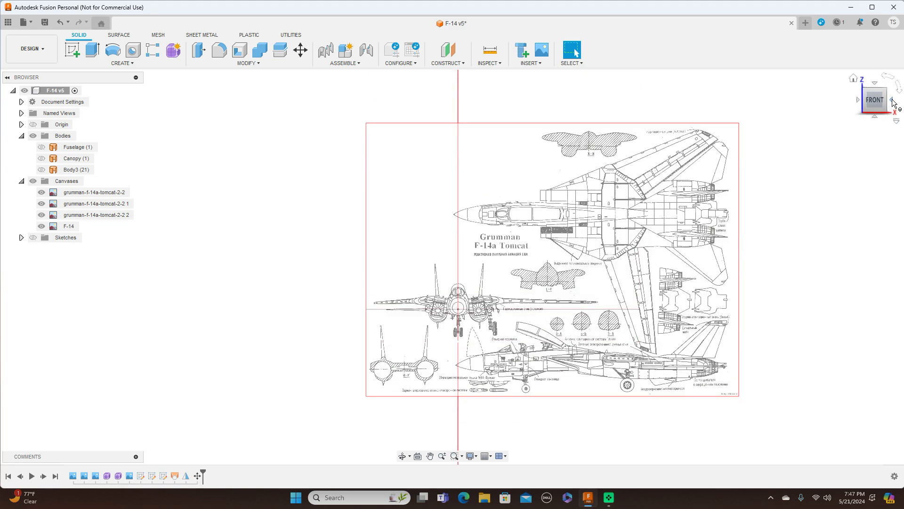
Step: Examine the cross-section drawings against their lettered station marks along the aircraft's profile in the right side view
scroll(607, 259, "up", 2)
middle_click_drag(638, 390, 677, 254)
scroll(673, 262, "up", 1)
middle_click_drag(728, 382, 723, 331)
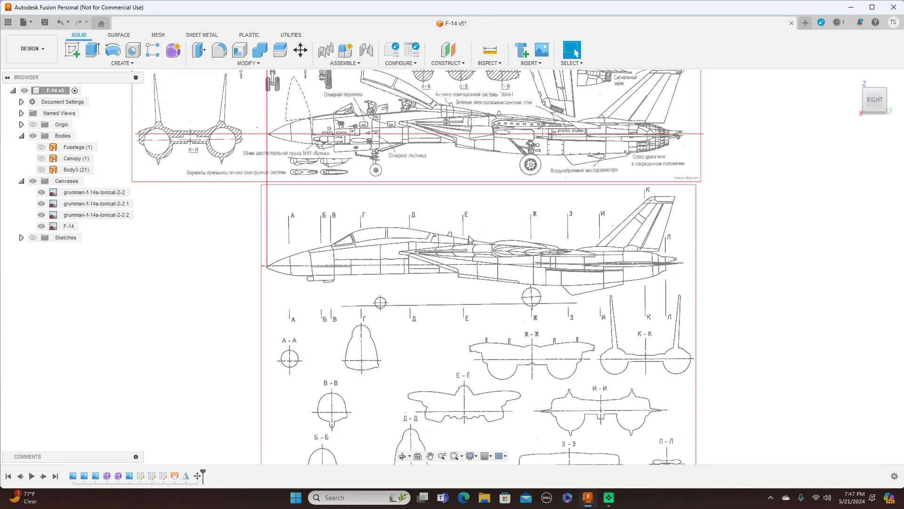
scroll(559, 243, "down", 2)
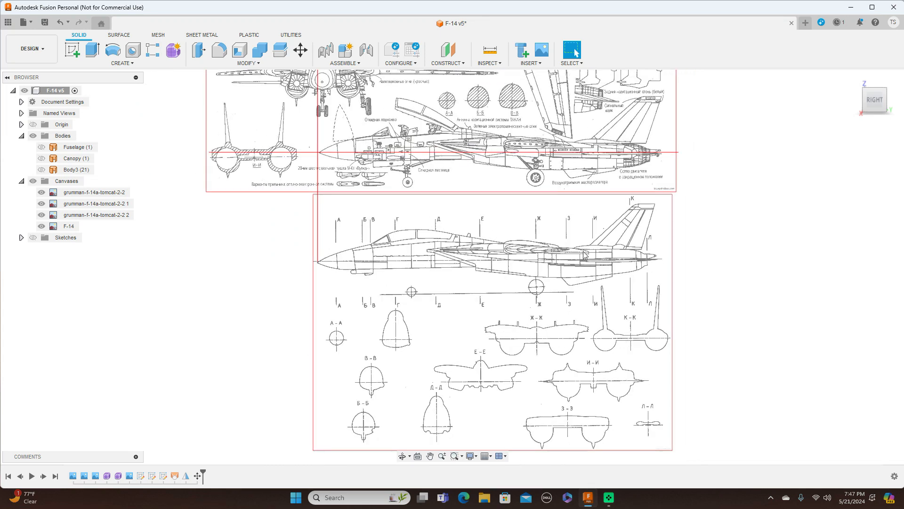
middle_click_drag(587, 260, 583, 211)
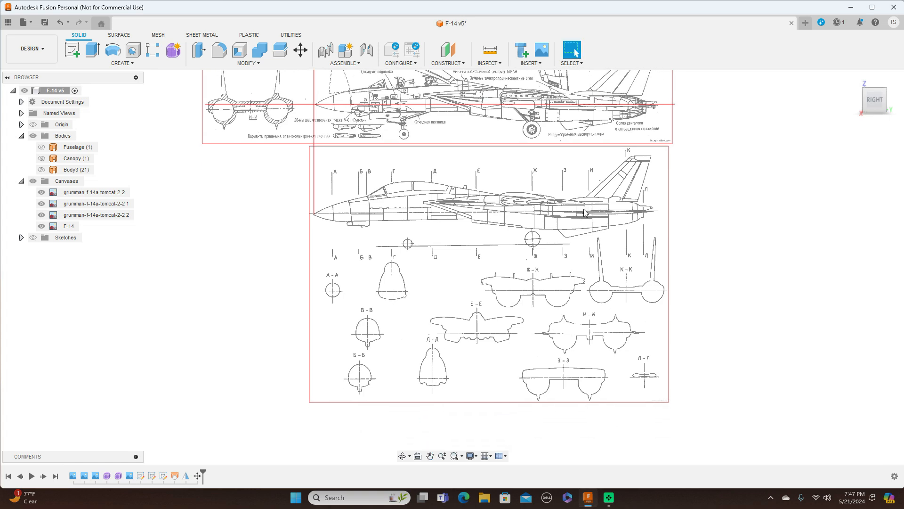
scroll(546, 210, "up", 2)
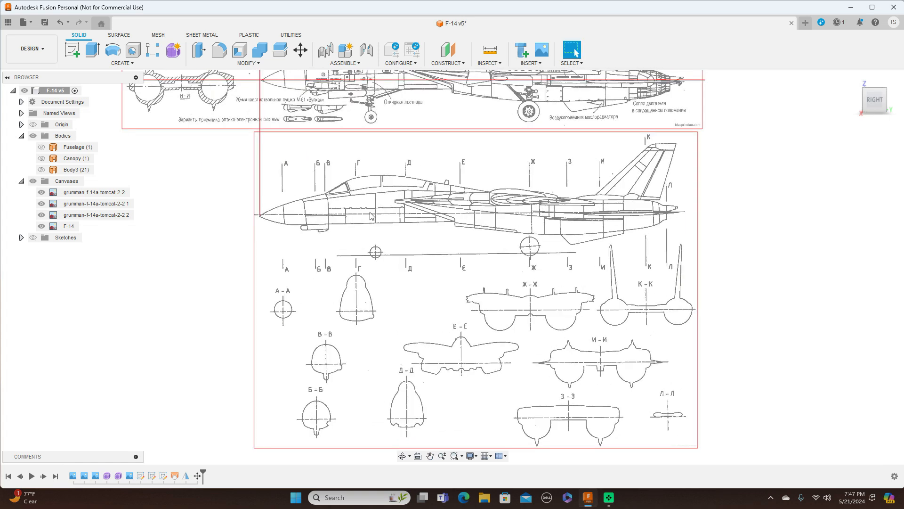
scroll(346, 229, "down", 4)
middle_click_drag(347, 210, 346, 305)
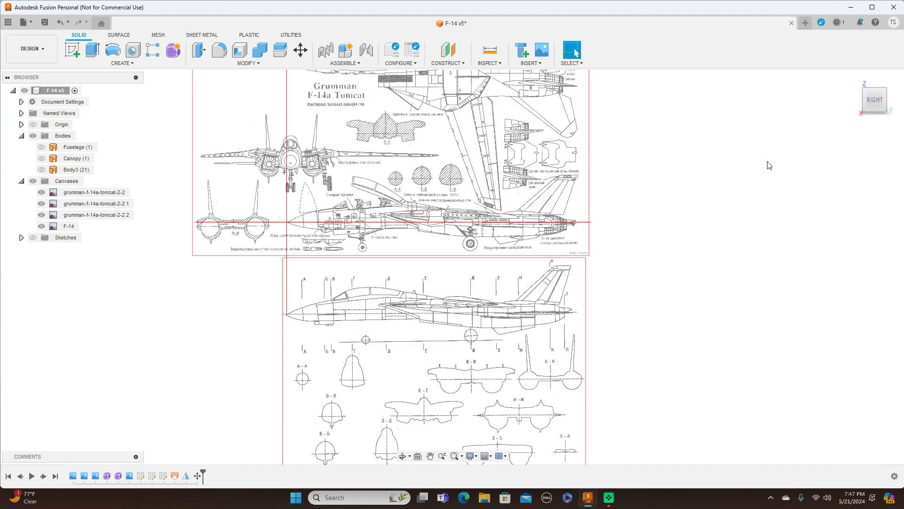
Step: Create a new form and place a cylinder on the front plane, centred on the origin, with a diameter of about 179 mm
left_click(858, 101)
scroll(467, 215, "up", 5)
scroll(466, 214, "up", 1)
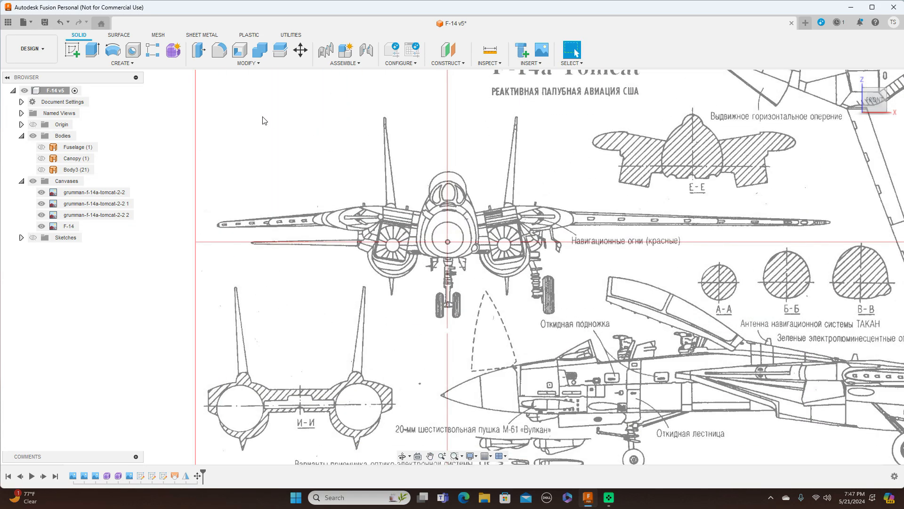
left_click(173, 50)
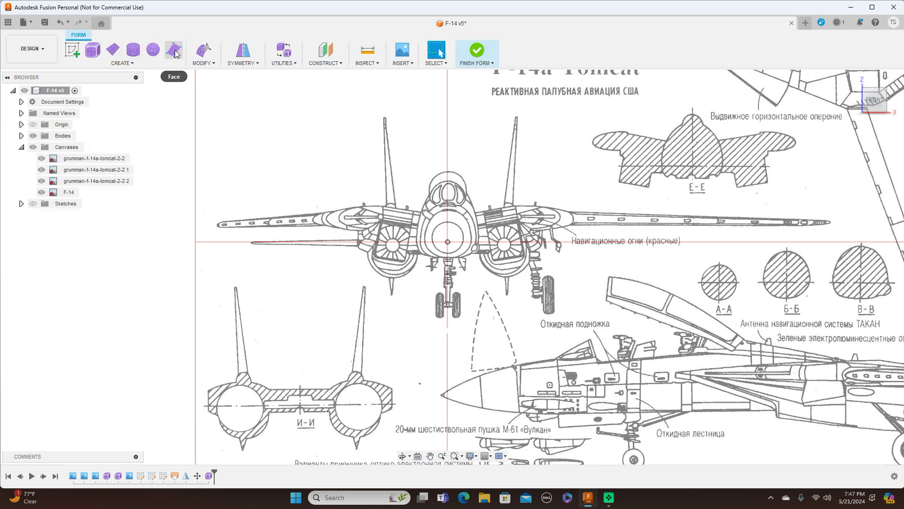
left_click(132, 55)
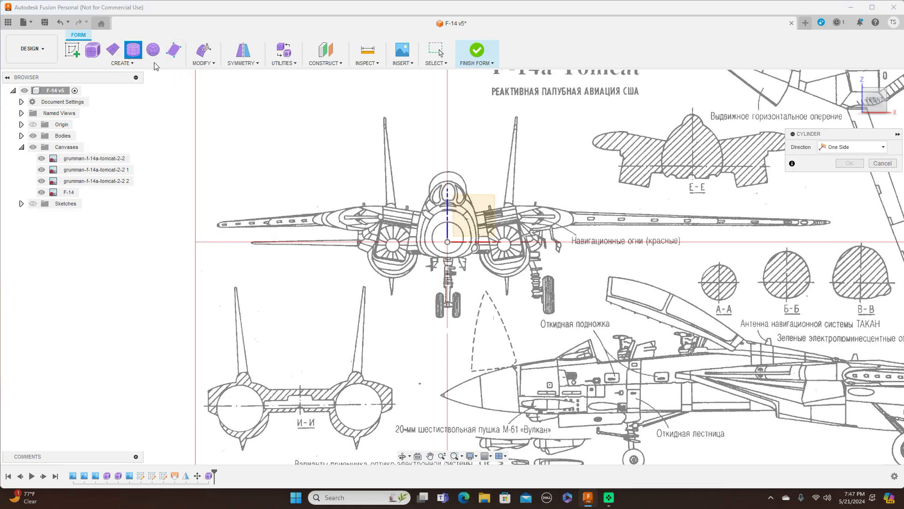
left_click(476, 216)
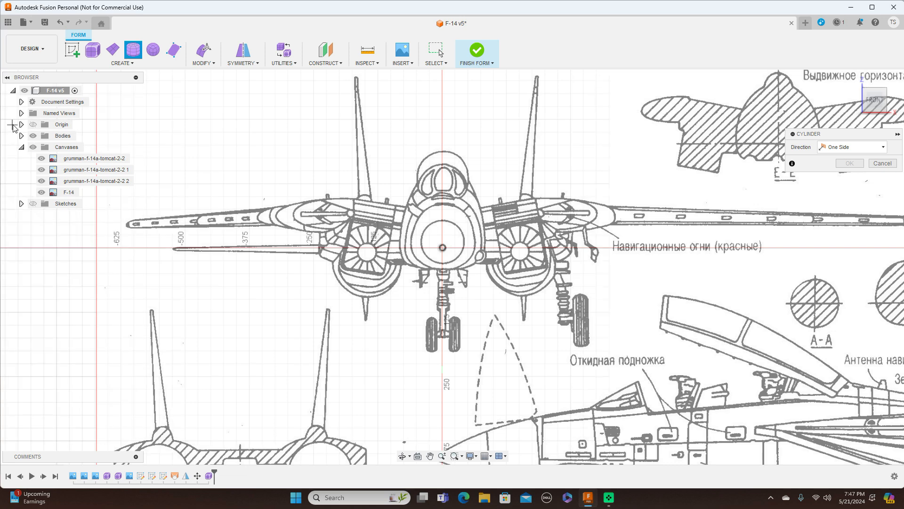
left_click(33, 125)
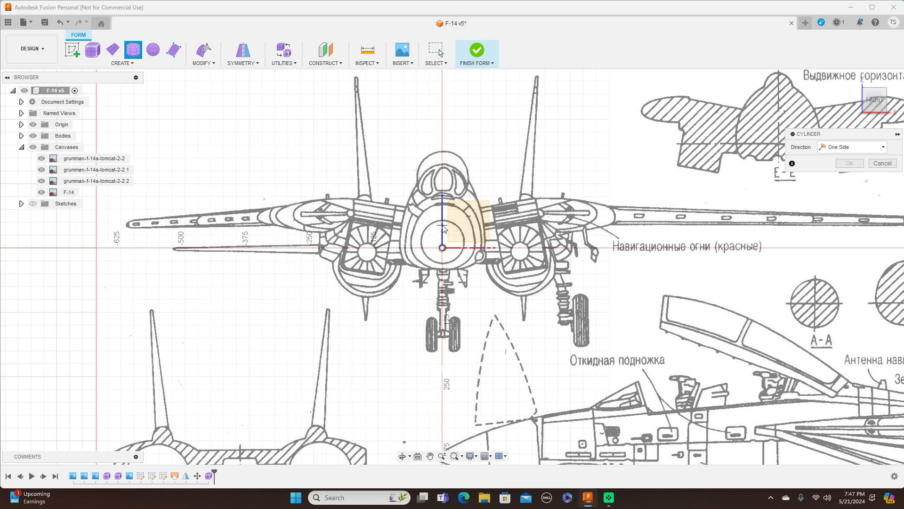
left_click(443, 248)
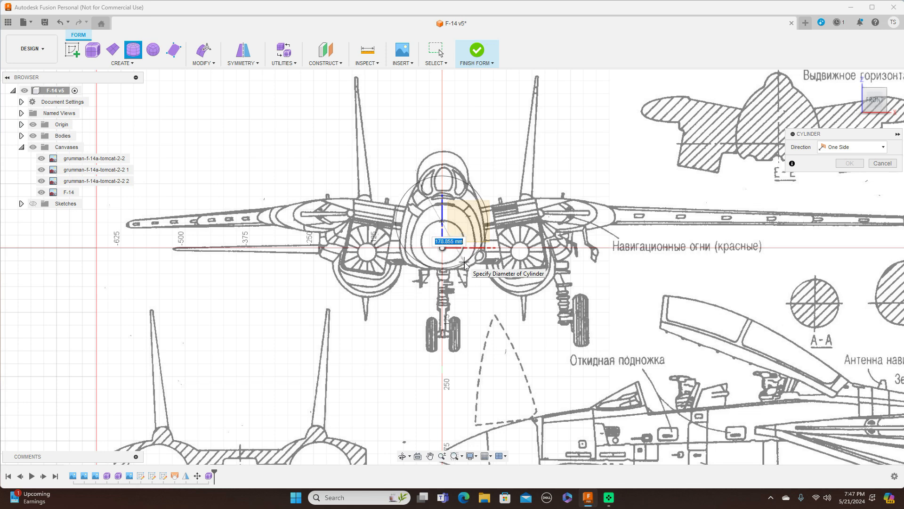
left_click(465, 265)
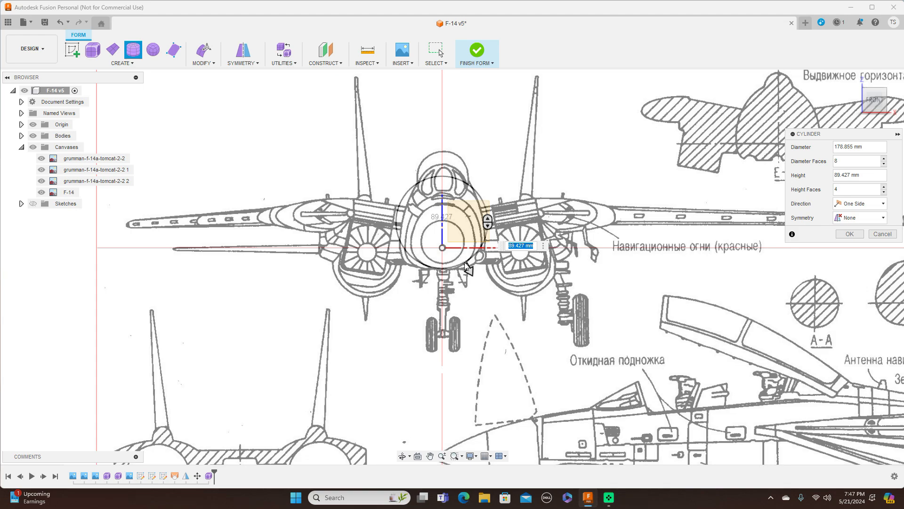
Step: Extend the cylinder along the aircraft's side profile to a height of 1200 mm, with 8 height faces, and accept it
left_click(892, 100)
scroll(369, 223, "down", 2)
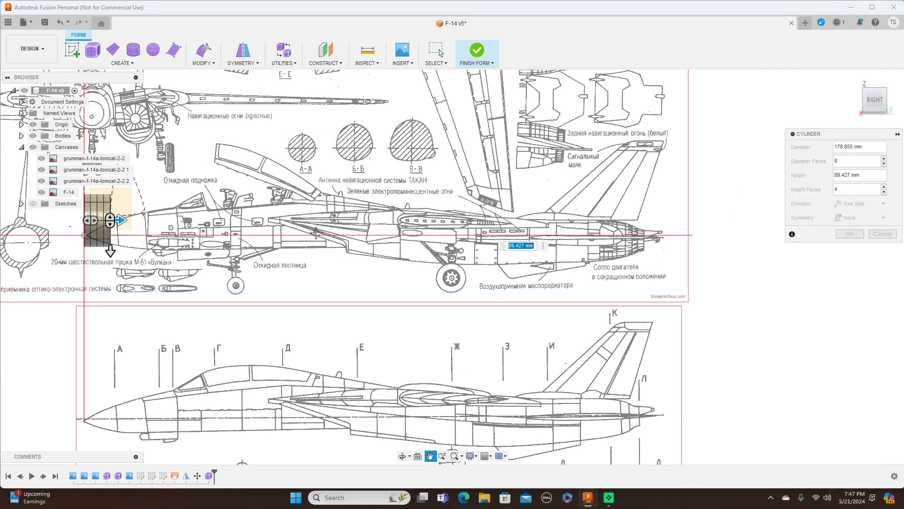
scroll(287, 239, "down", 2)
left_click_drag(179, 239, 493, 263)
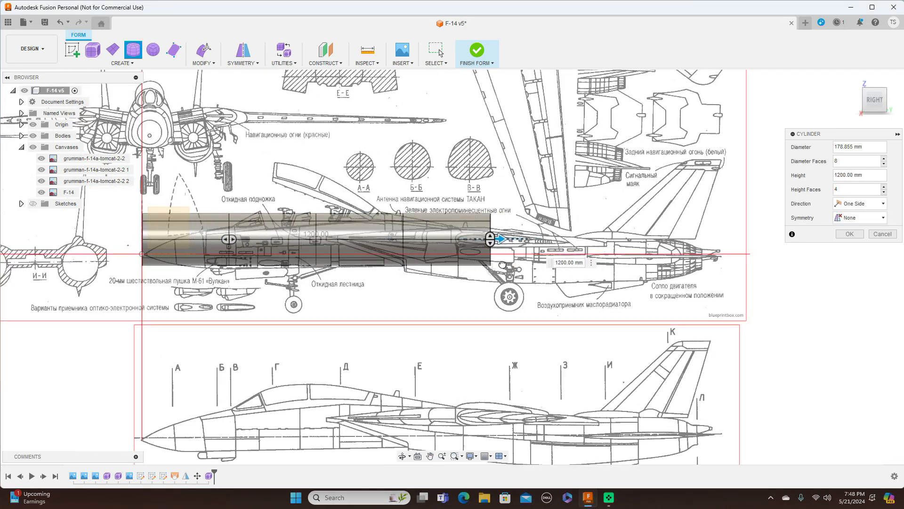
scroll(338, 248, "up", 2)
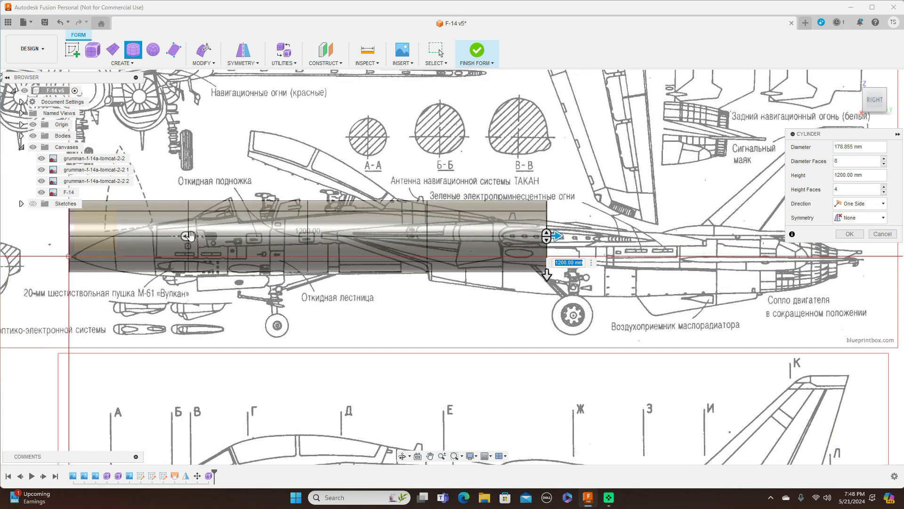
left_click_drag(191, 235, 251, 238)
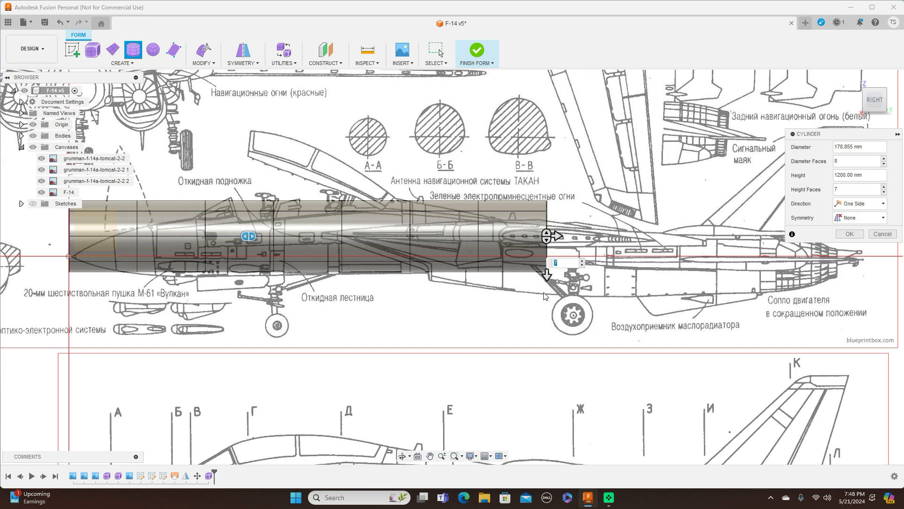
left_click_drag(256, 236, 265, 236)
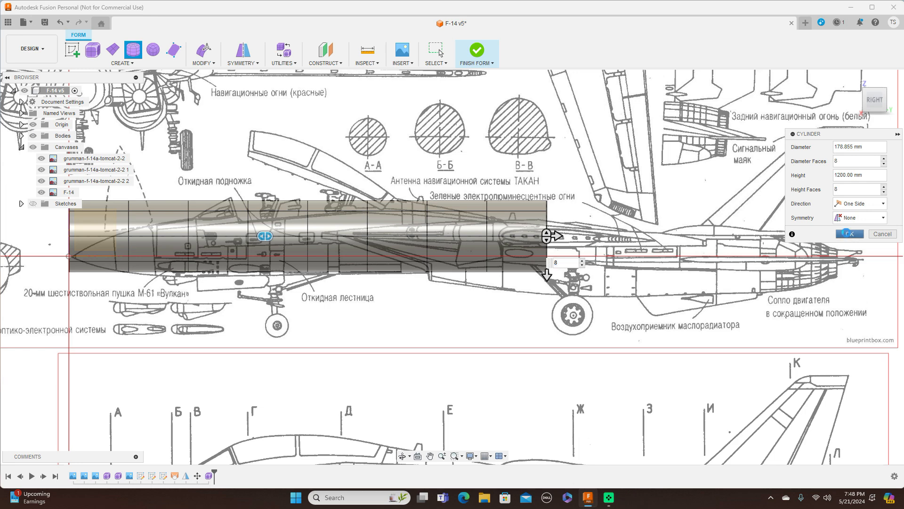
left_click(847, 235)
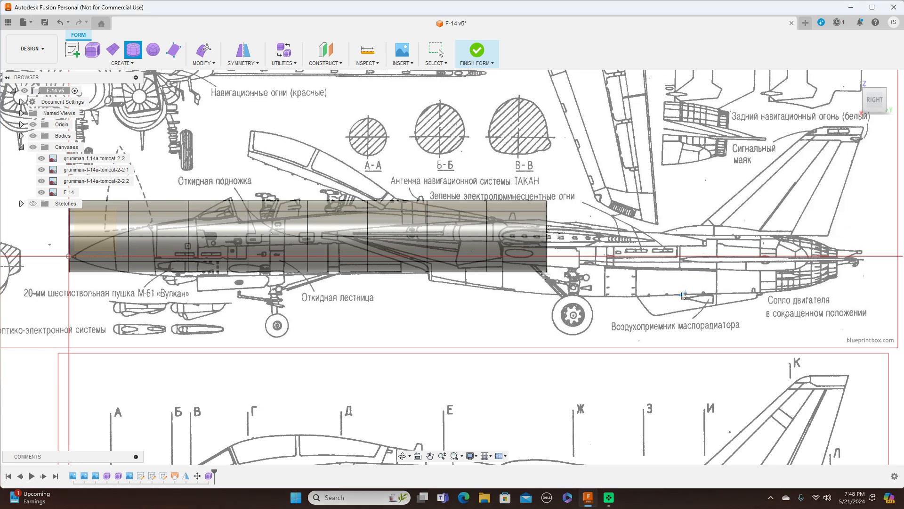
Step: Lower the second edge ring by about 52 mm and the nose-end ring by about 49 mm to follow the side-view blueprint
scroll(581, 316, "down", 1)
middle_click_drag(508, 325, 607, 292)
scroll(607, 292, "up", 1)
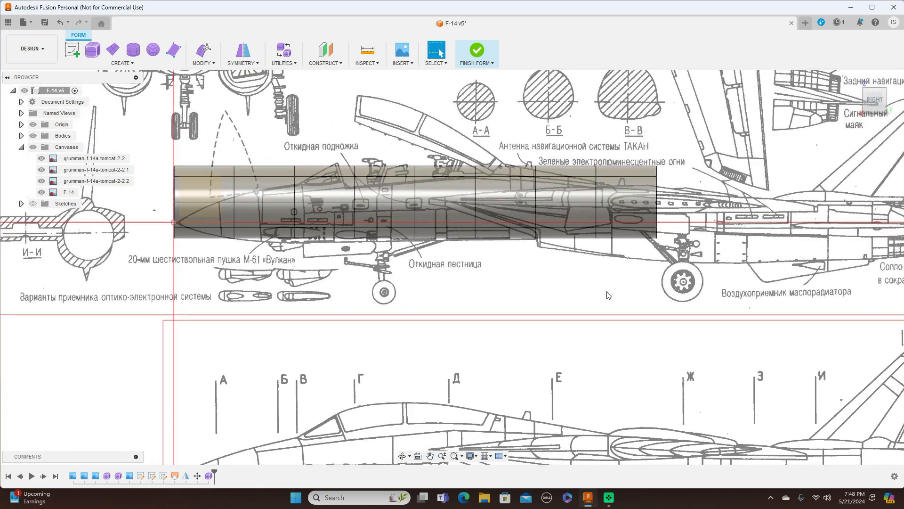
right_click(236, 195)
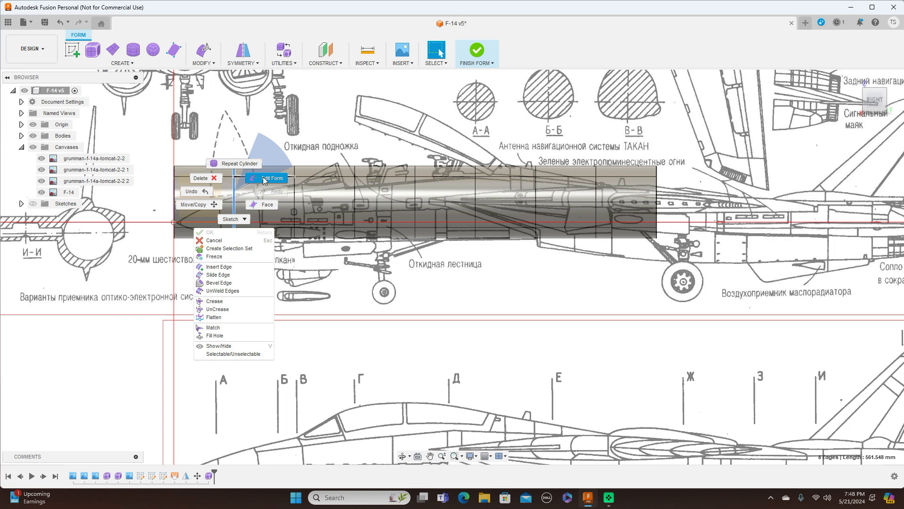
left_click(252, 178)
left_click_drag(247, 189, 245, 210)
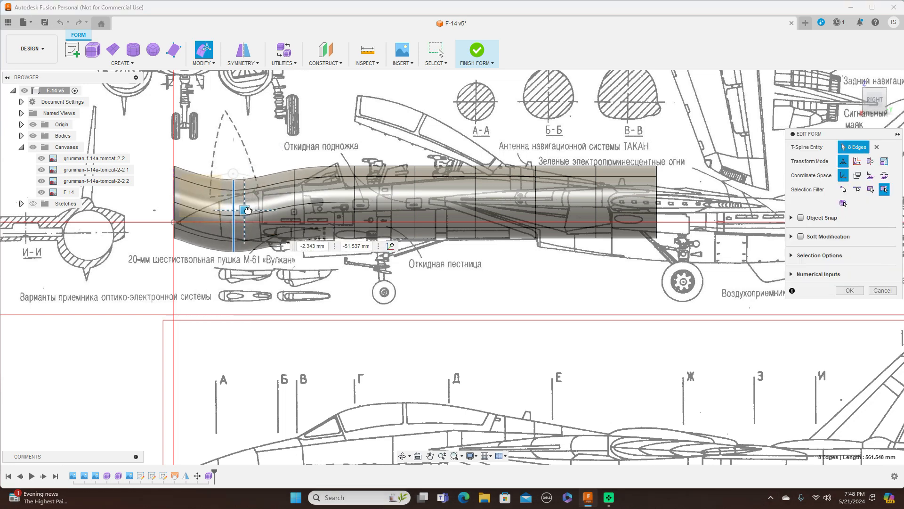
double_click(176, 189)
left_click_drag(185, 190, 187, 209)
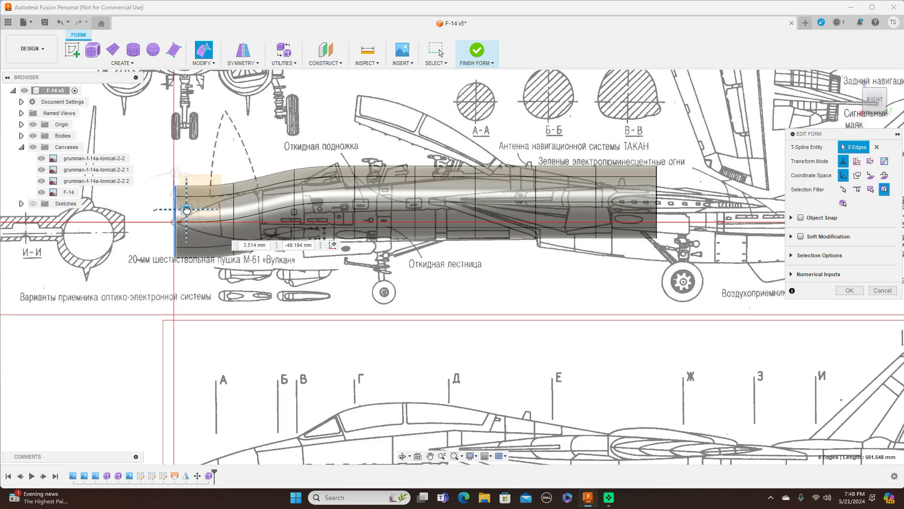
Step: Narrow the first three rings to the top-view nose outline, scaling the nose-end ring to about 0.632 and the third to about 0.866
left_click(875, 87)
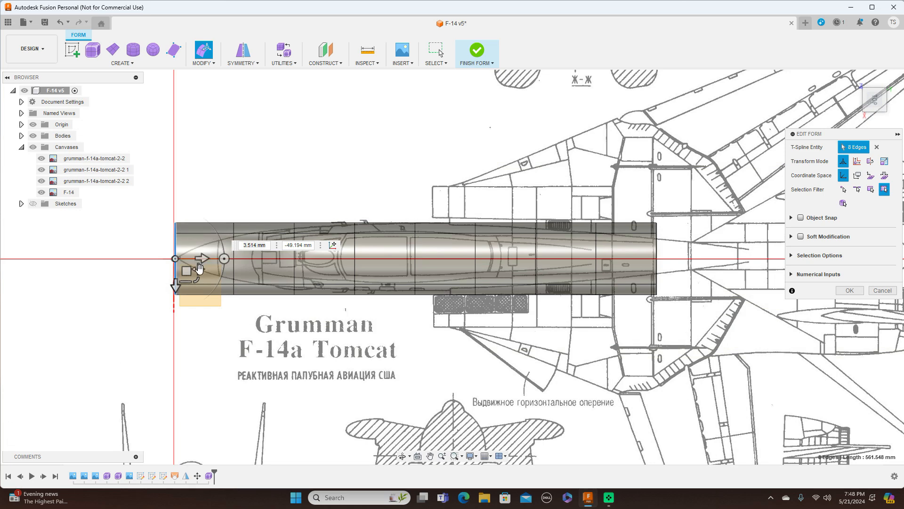
scroll(199, 268, "up", 4)
left_click_drag(174, 266, 171, 263)
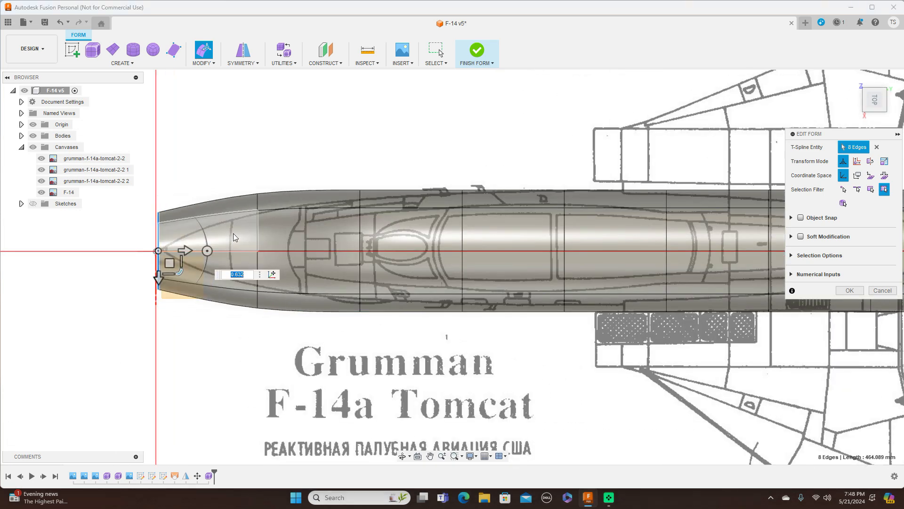
double_click(258, 227)
left_click_drag(278, 267, 276, 264)
double_click(361, 236)
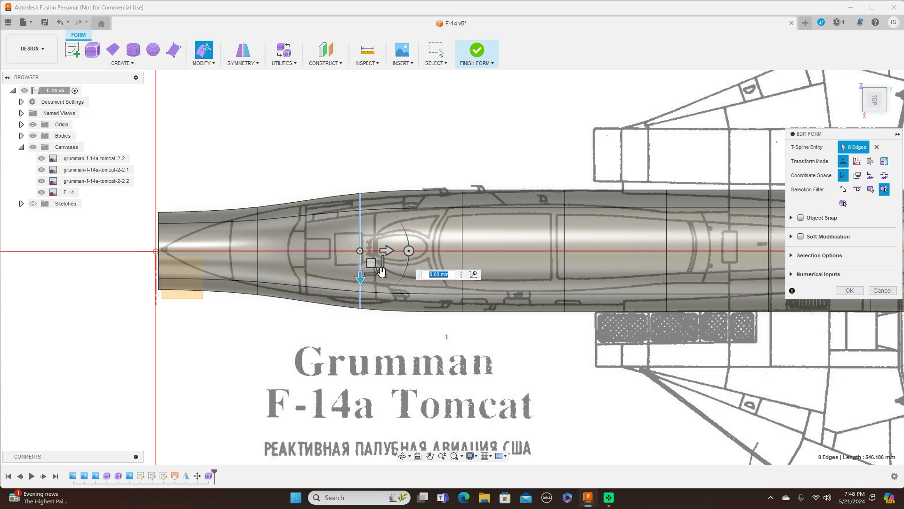
left_click_drag(382, 272, 381, 269)
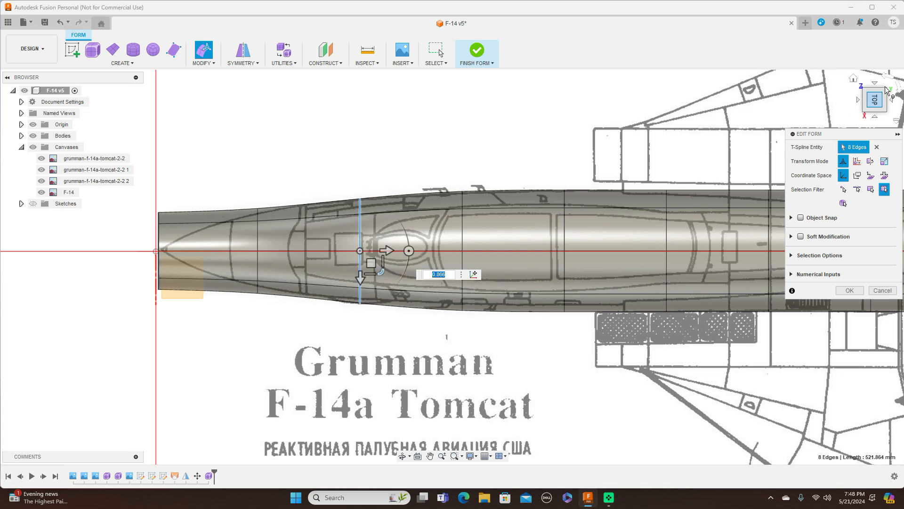
Step: Scale the second ring to about 0.669 in the side view, and lower and shrink the third ring to fit the profile
left_click(875, 118)
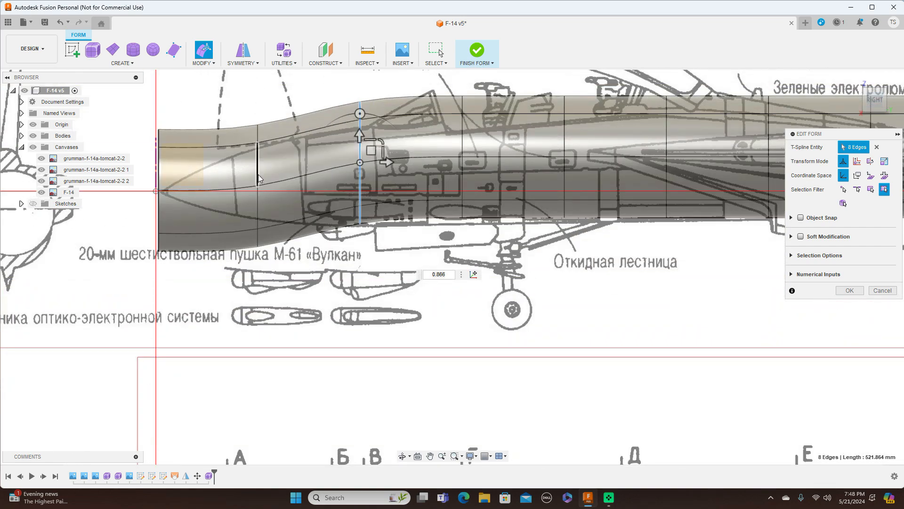
double_click(259, 172)
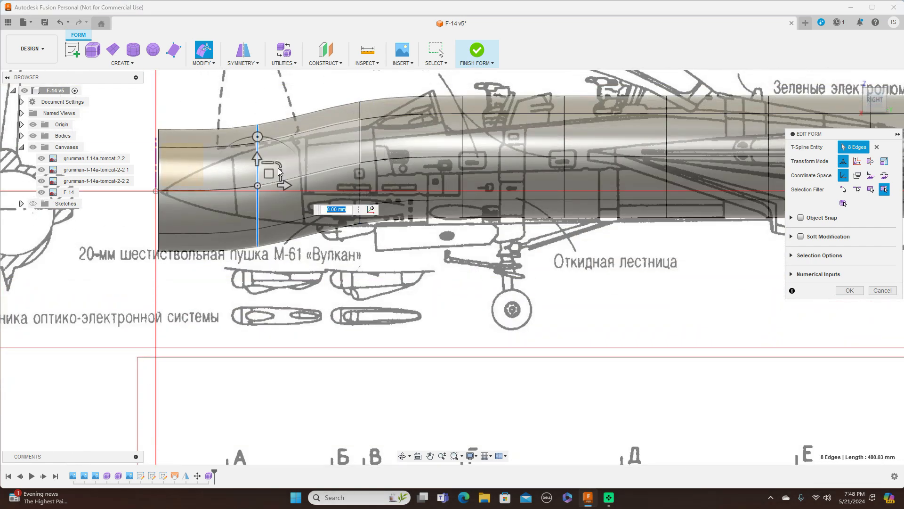
left_click_drag(280, 163, 268, 169)
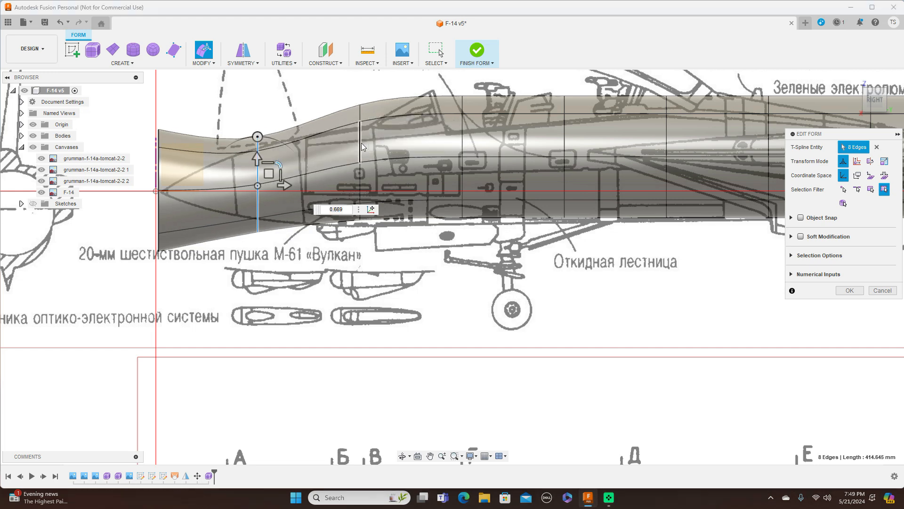
double_click(359, 167)
mouse_move(372, 150)
left_mouse_down()
mouse_move(372, 172)
mouse_move(379, 162)
left_mouse_up()
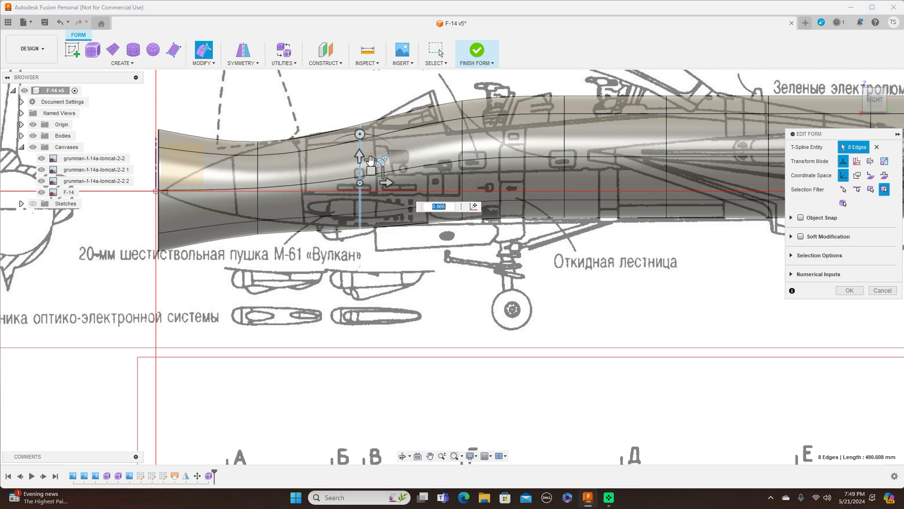
Step: Scale the nose-end ring to about 0.442 in the side view and a further 0.51 in the front view
double_click(159, 163)
left_click_drag(176, 162, 162, 177)
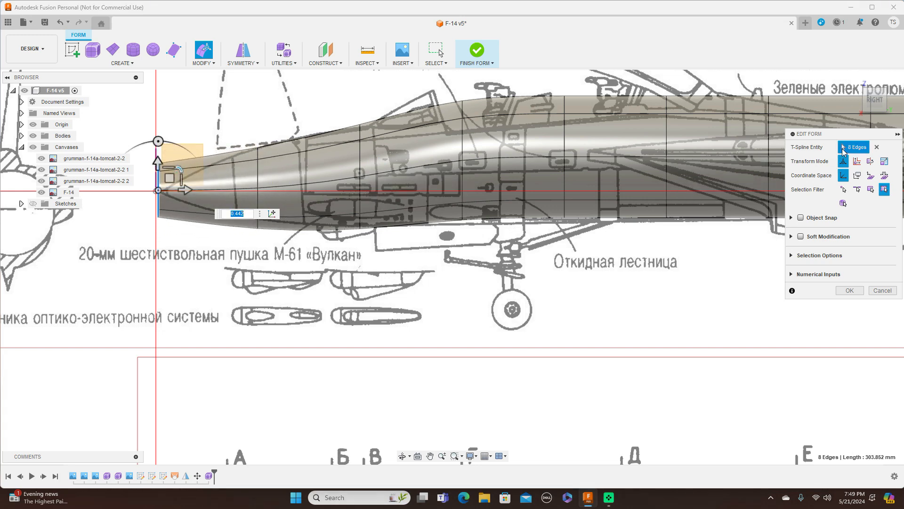
left_click(860, 100)
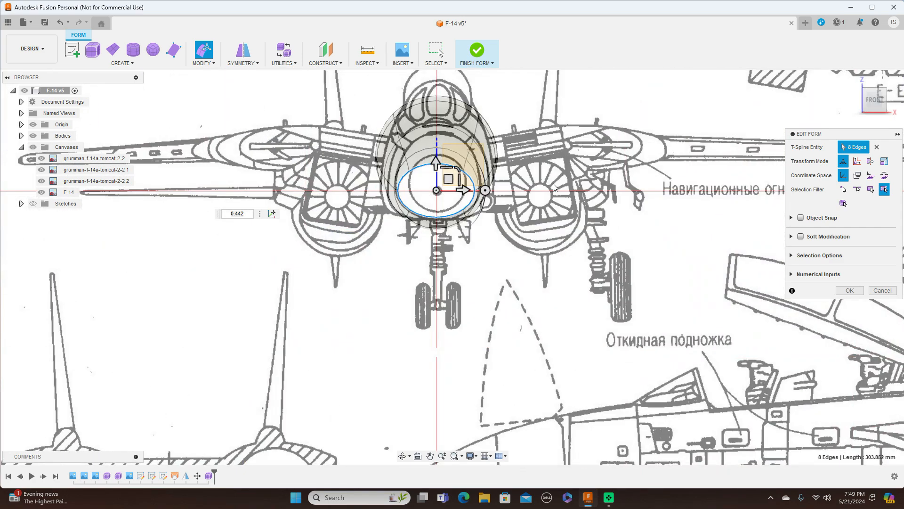
scroll(537, 191, "up", 3)
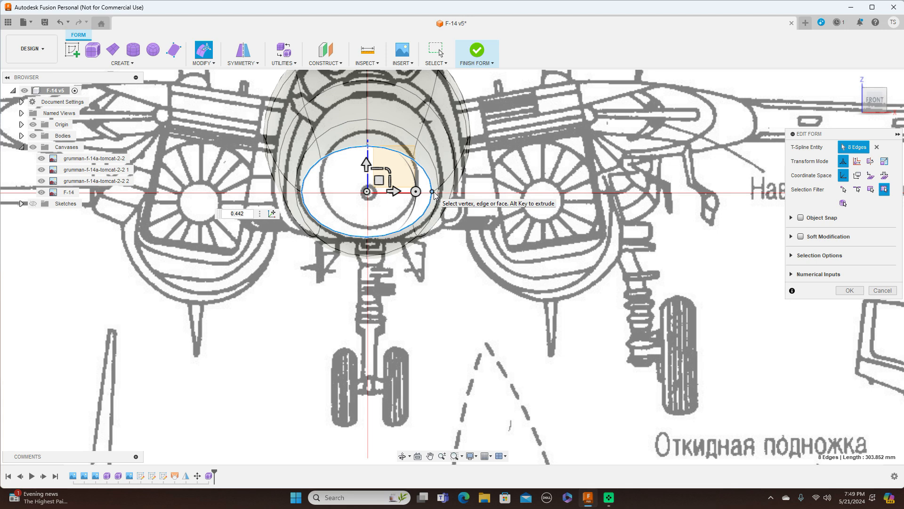
left_click_drag(392, 175, 371, 175)
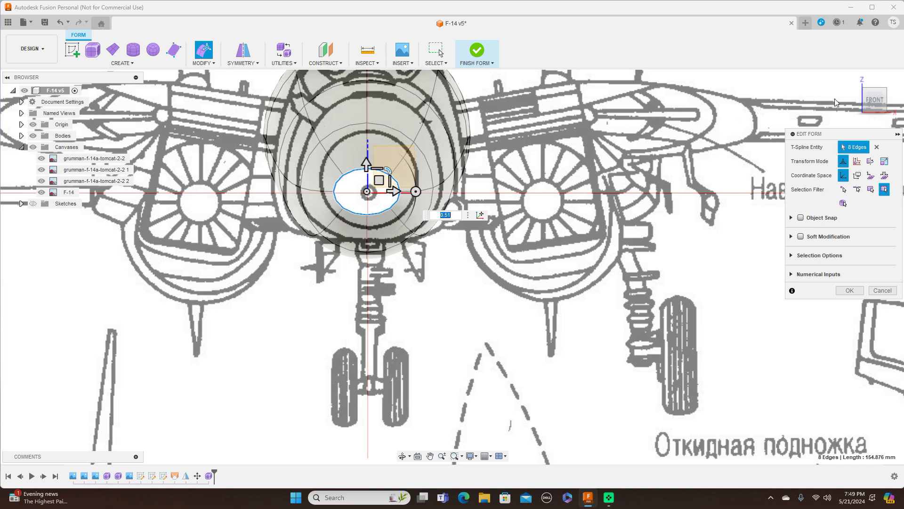
Step: Slightly shrink the second ring and raise it about 6 mm to match the nose profile in the side view
left_click(892, 101)
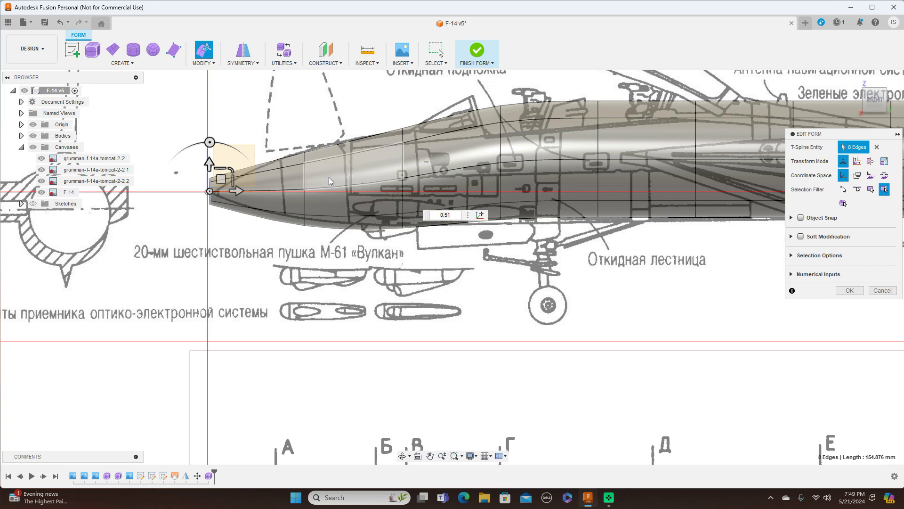
double_click(306, 181)
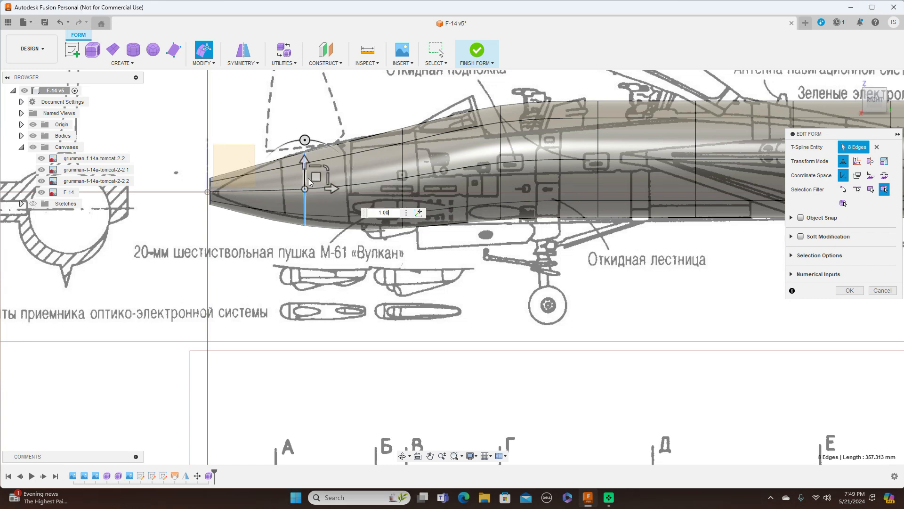
left_click(326, 166)
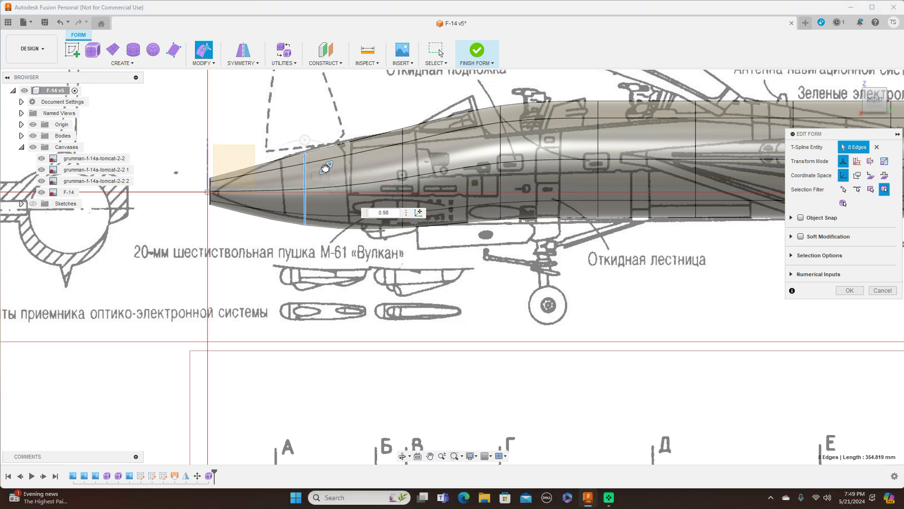
left_click_drag(325, 168, 317, 173)
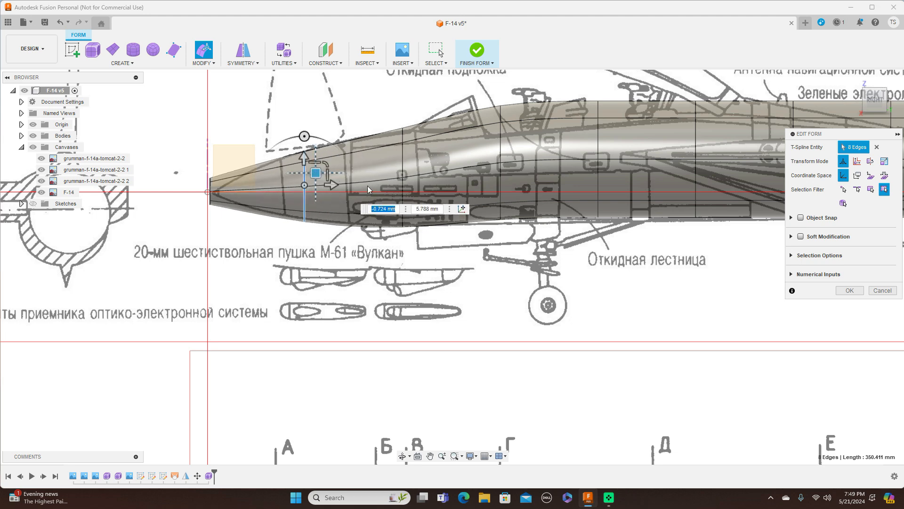
Step: Shrink the fourth edge ring and lower it about 7.6 mm to match the upper fuselage profile in the side view
scroll(541, 244, "down", 4)
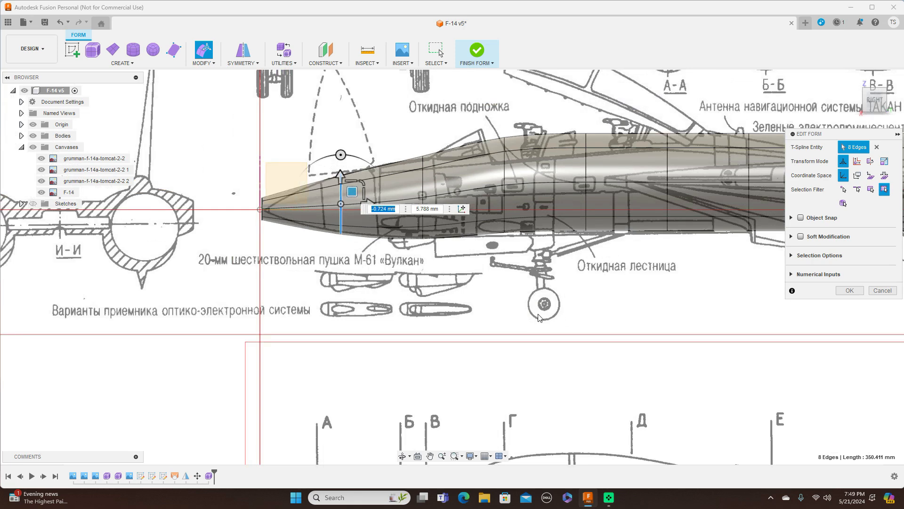
double_click(453, 233)
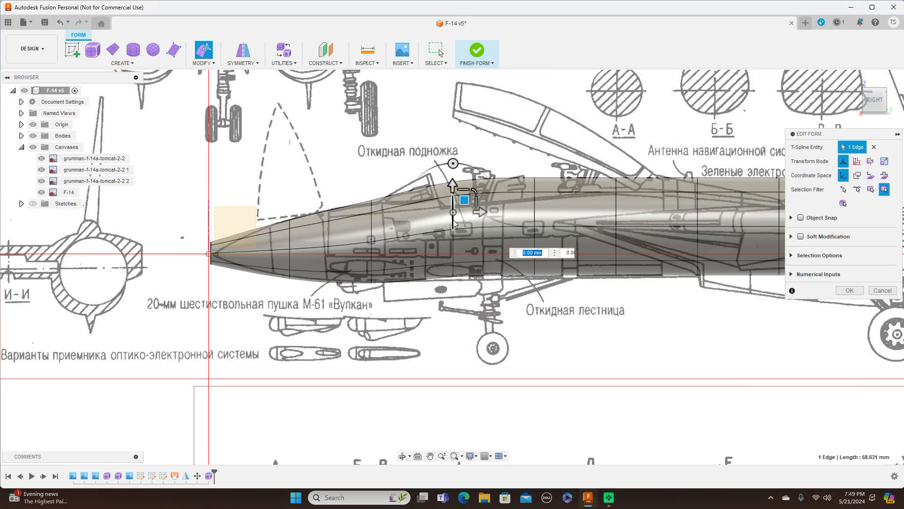
left_click_drag(467, 219, 466, 229)
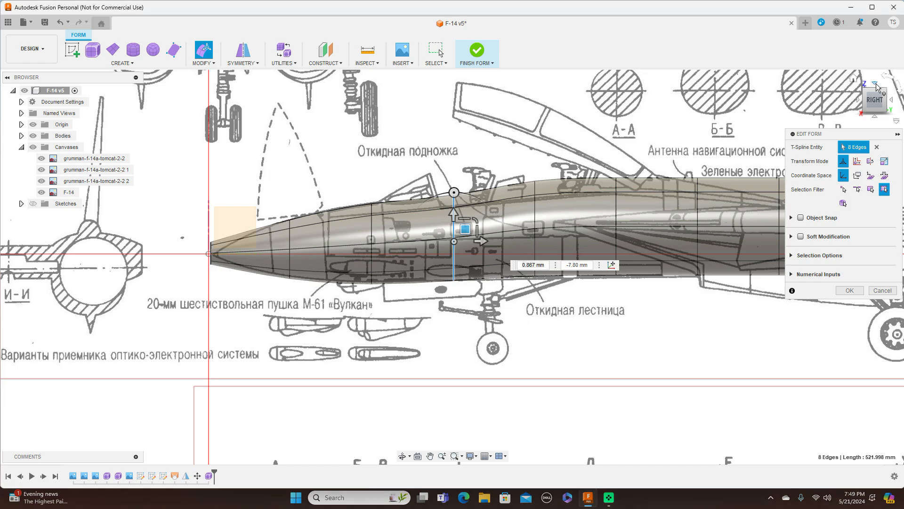
left_click(876, 86)
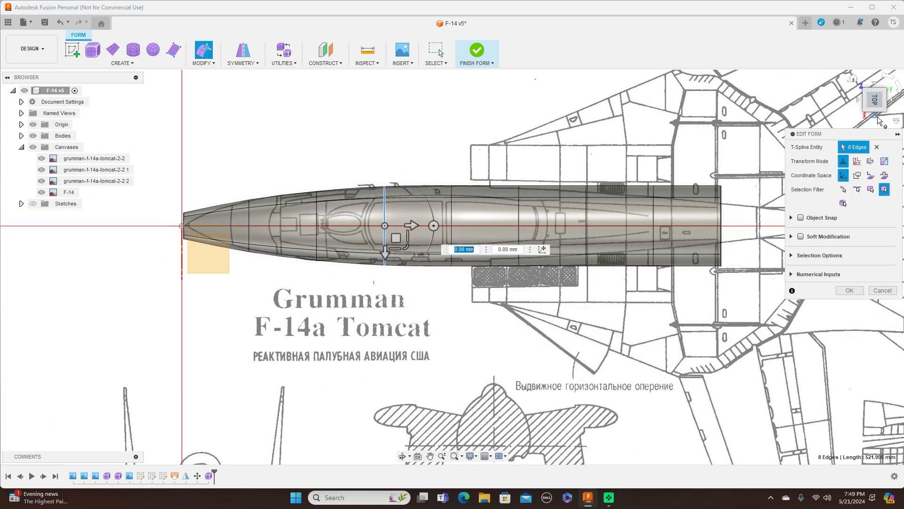
left_click(878, 118)
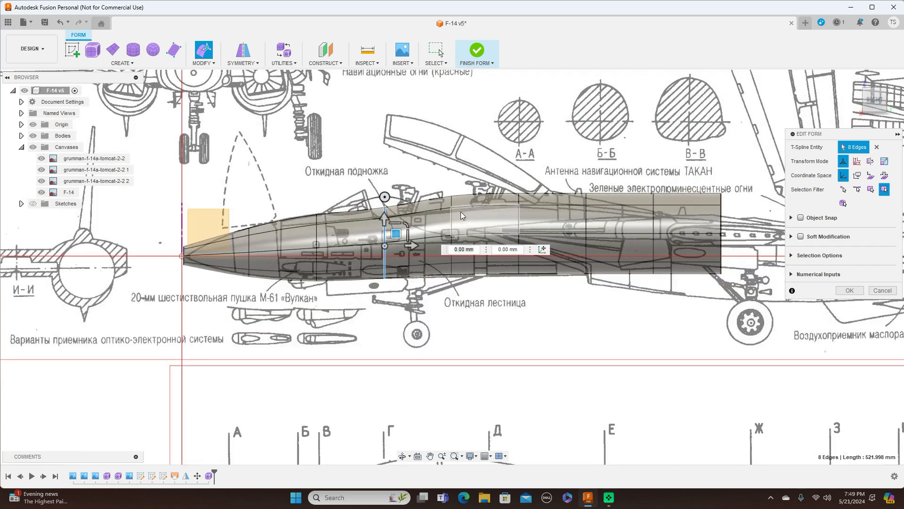
Step: Shrink the fifth, sixth and seventh rings to the side profile, lowering them about 15.7, 10.5 and 14.7 mm respectively
double_click(452, 220)
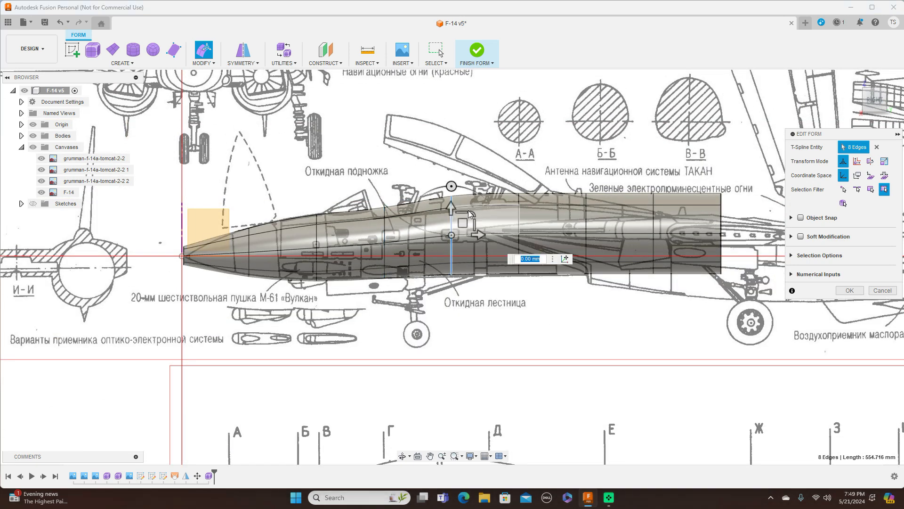
left_click_drag(476, 214, 520, 217)
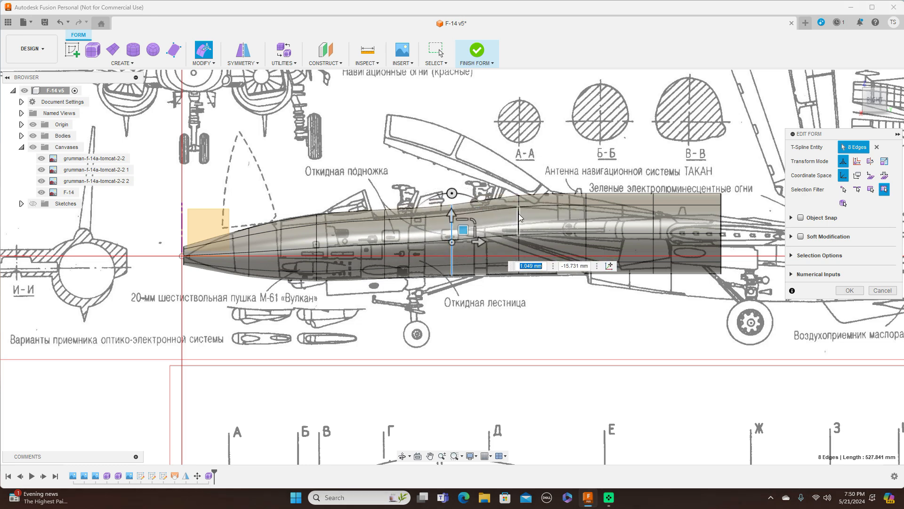
double_click(519, 216)
left_click_drag(540, 215, 531, 227)
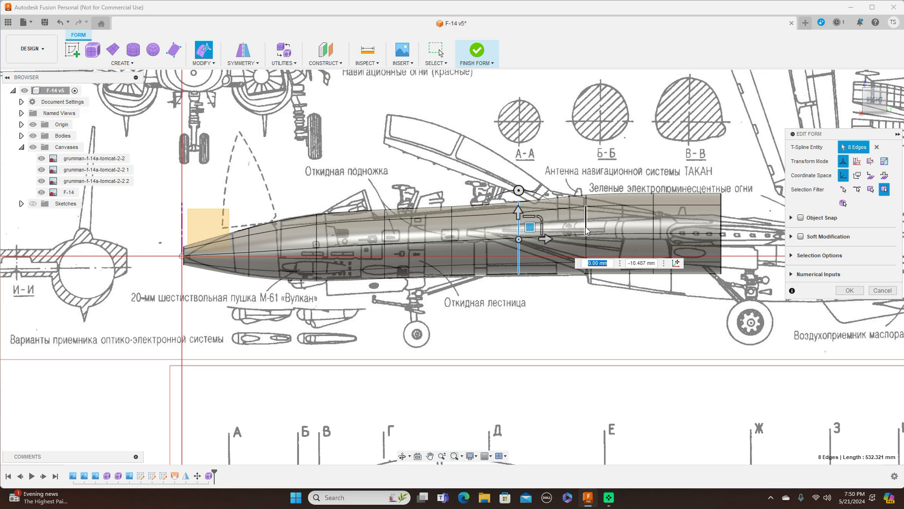
double_click(586, 227)
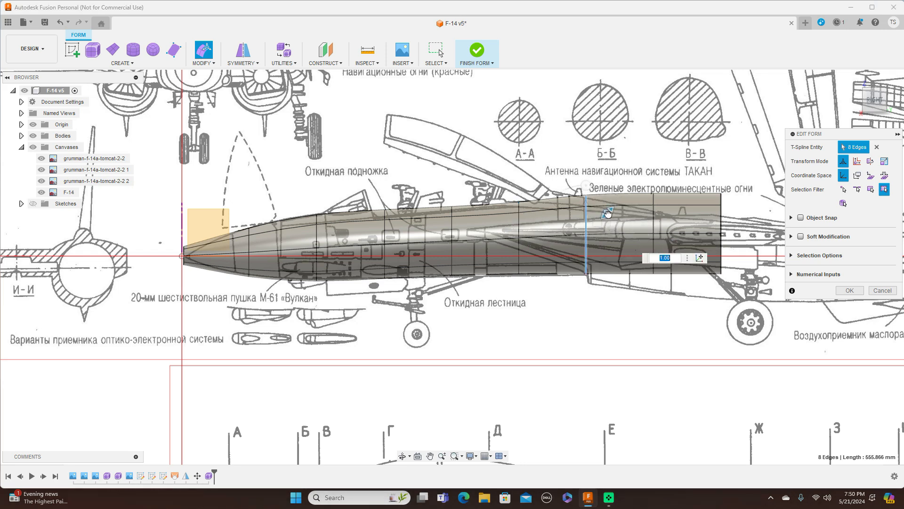
left_click_drag(597, 222, 598, 228)
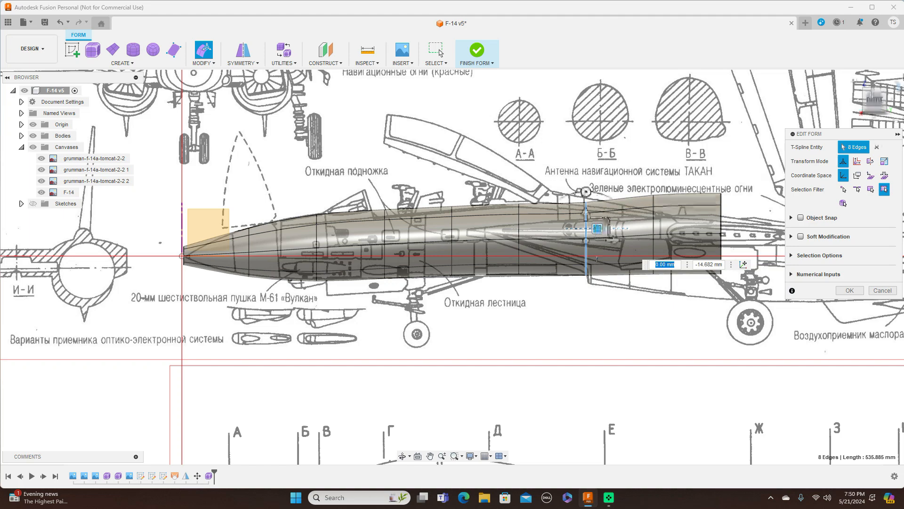
Step: Narrow the fuselage behind the cockpit in the top view, scaling the seventh ring to about 0.751 and the sixth to about 0.956
left_click(877, 87)
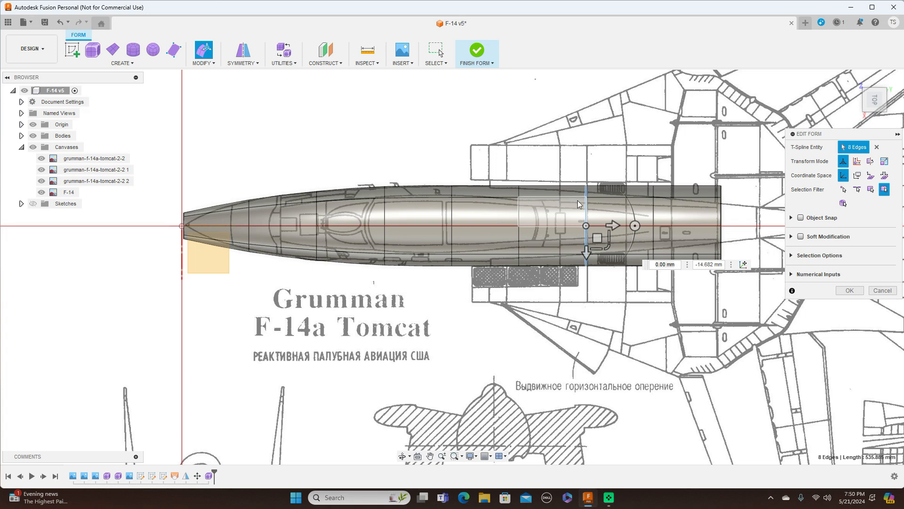
left_click_drag(606, 250, 607, 243)
type("0.74")
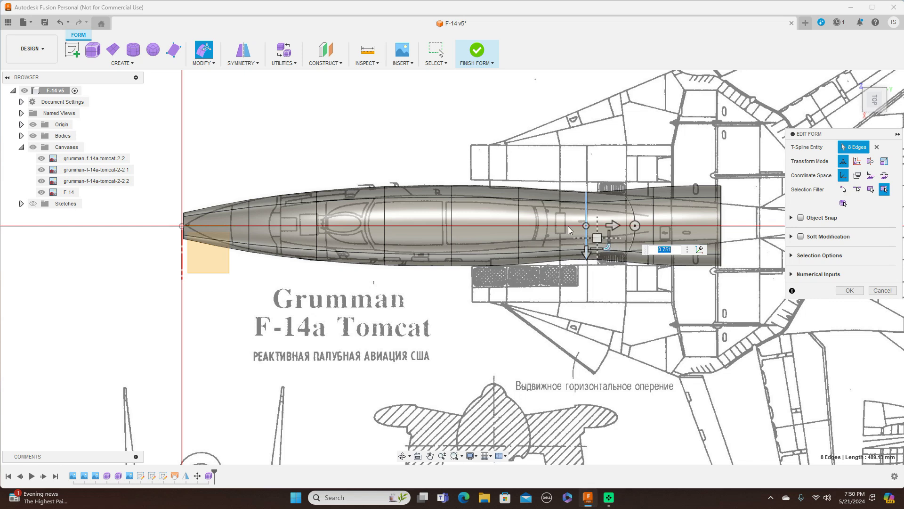
double_click(519, 219)
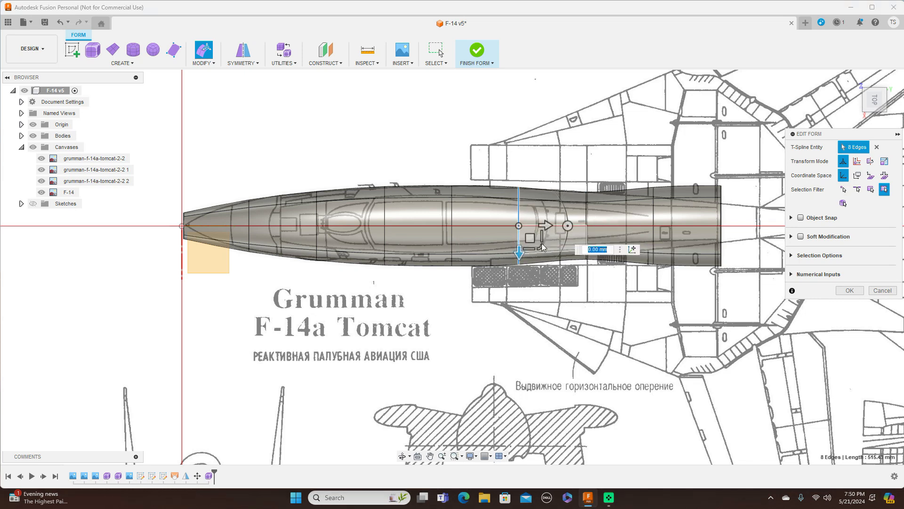
left_click(542, 246)
type("0.93")
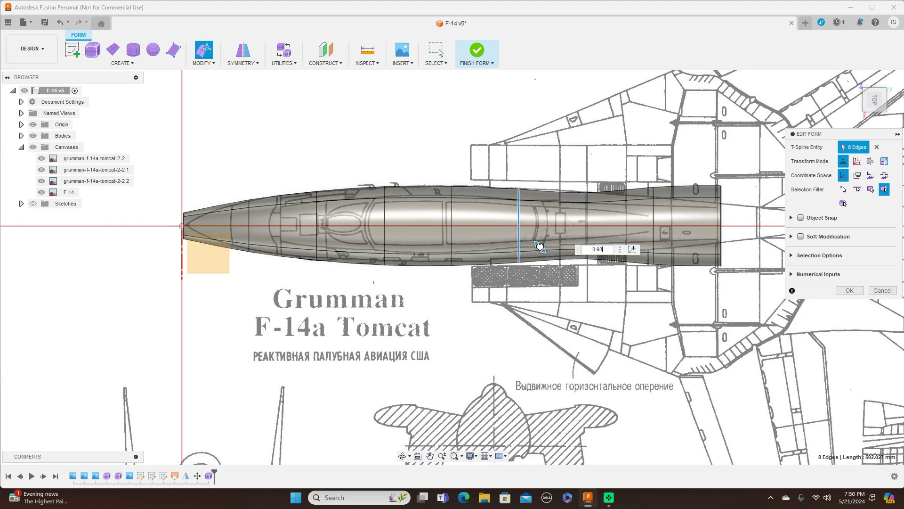
left_click_drag(540, 245, 543, 247)
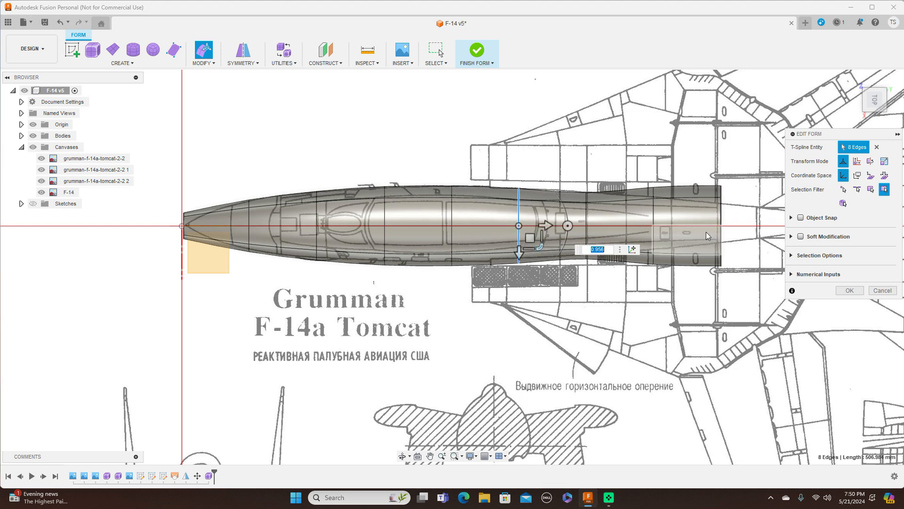
Step: Taper the rear in the top view, scaling the eighth ring to about 0.783 and the tail-end ring to 0.54, and slightly enlarge the seventh
double_click(654, 215)
left_click_drag(677, 247, 671, 243)
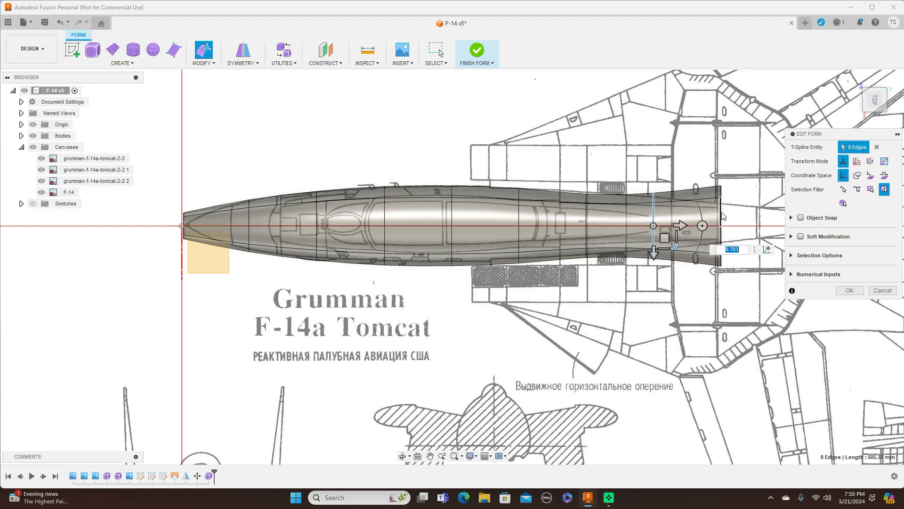
double_click(722, 216)
left_click_drag(742, 247, 737, 234)
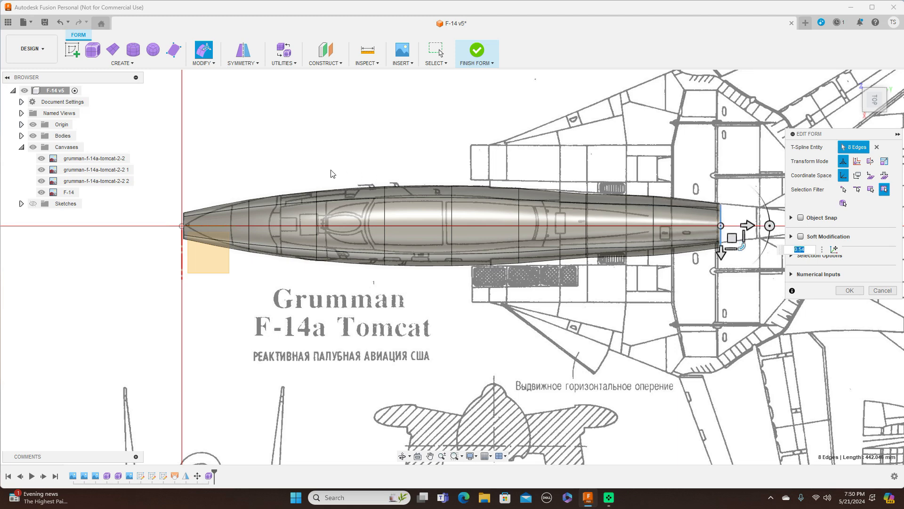
double_click(587, 215)
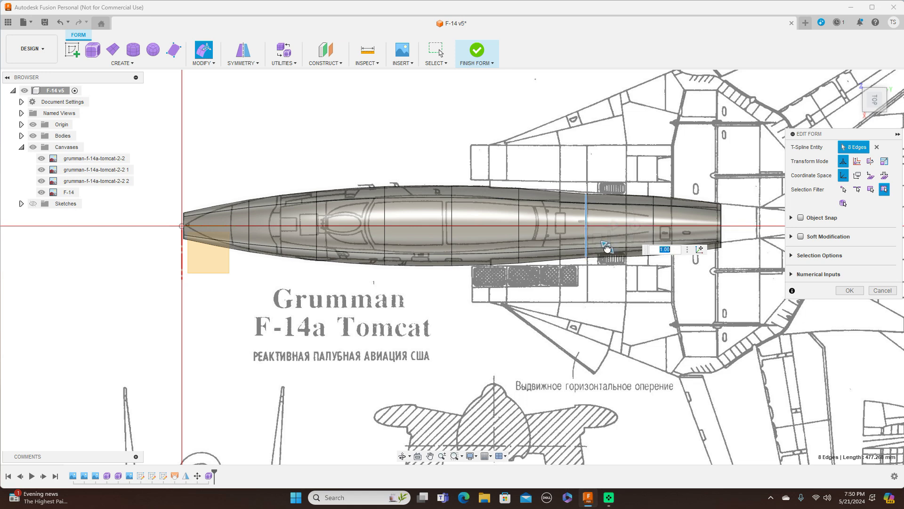
left_click_drag(607, 250, 607, 250)
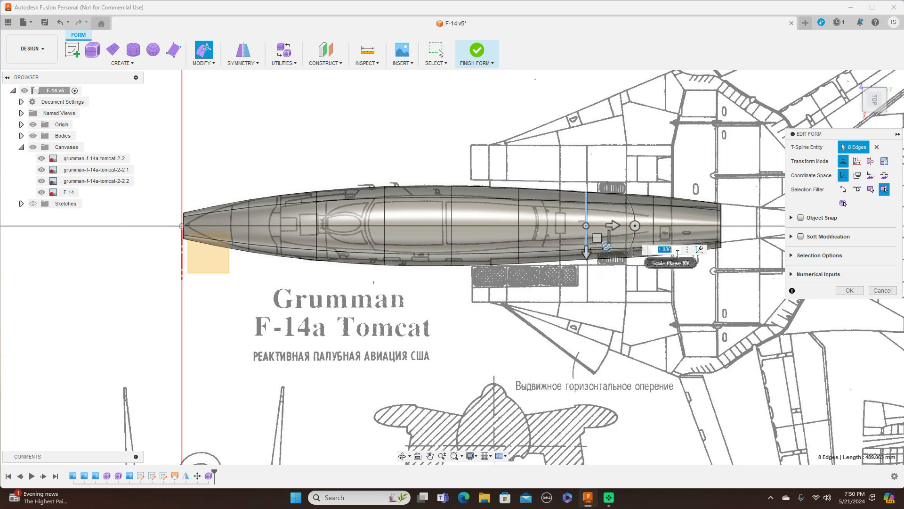
Step: Lower the eighth ring in the side view and scale it to about 0.709 to fit the blueprint spine
middle_click_drag(683, 281, 668, 320, "shift")
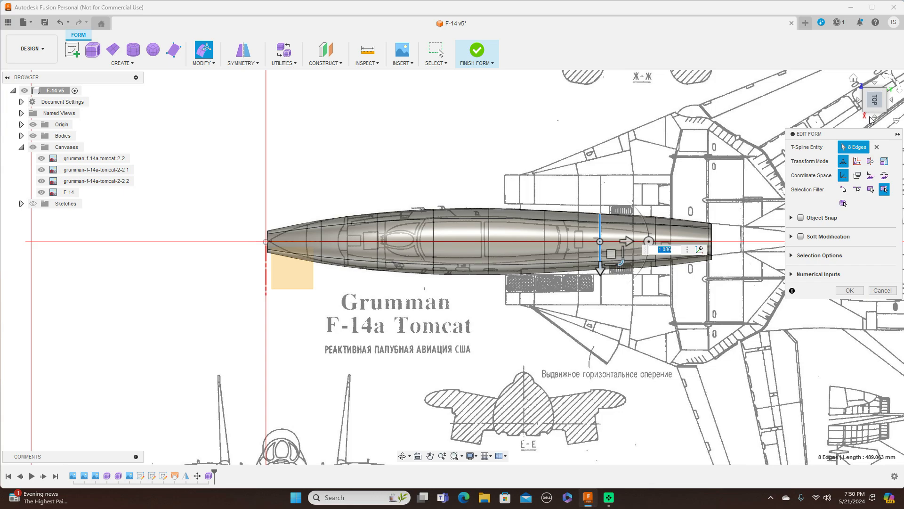
left_click(875, 119)
scroll(643, 321, "down", 3)
middle_click_drag(637, 320, 451, 282)
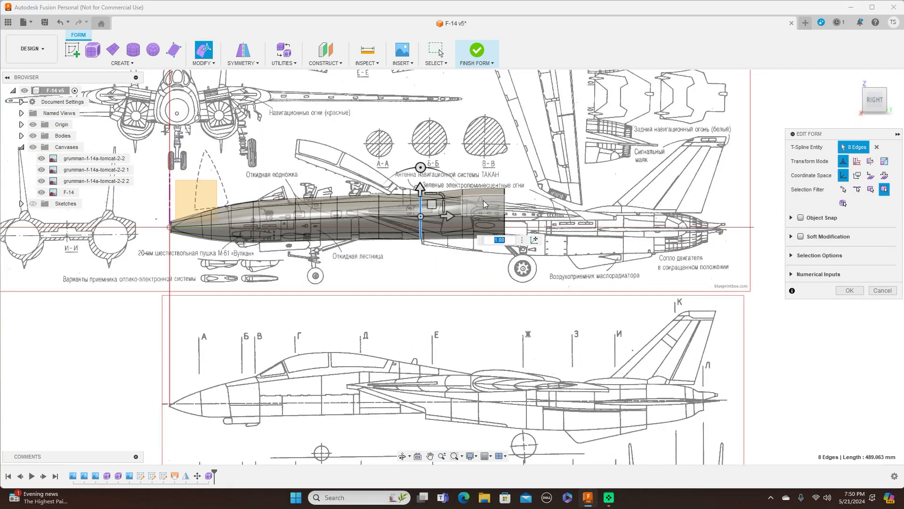
scroll(474, 202, "up", 2)
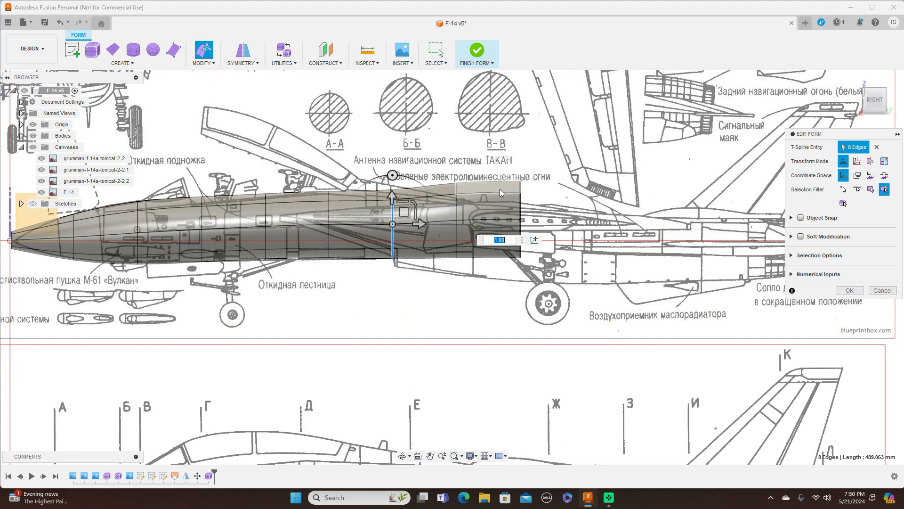
double_click(457, 205)
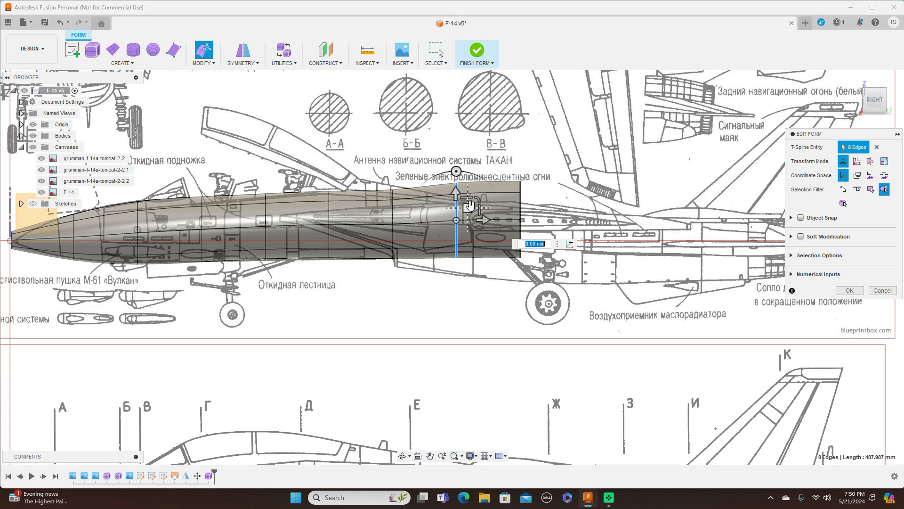
left_click_drag(470, 205, 521, 205)
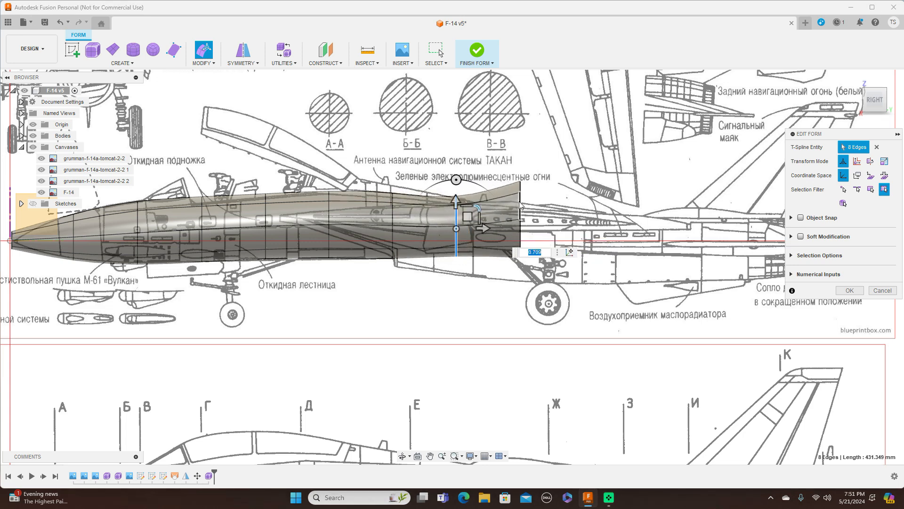
Step: Shrink and lower the tail-end ring to fit the side profile, and lower the eighth ring about 1.1 mm
double_click(520, 205)
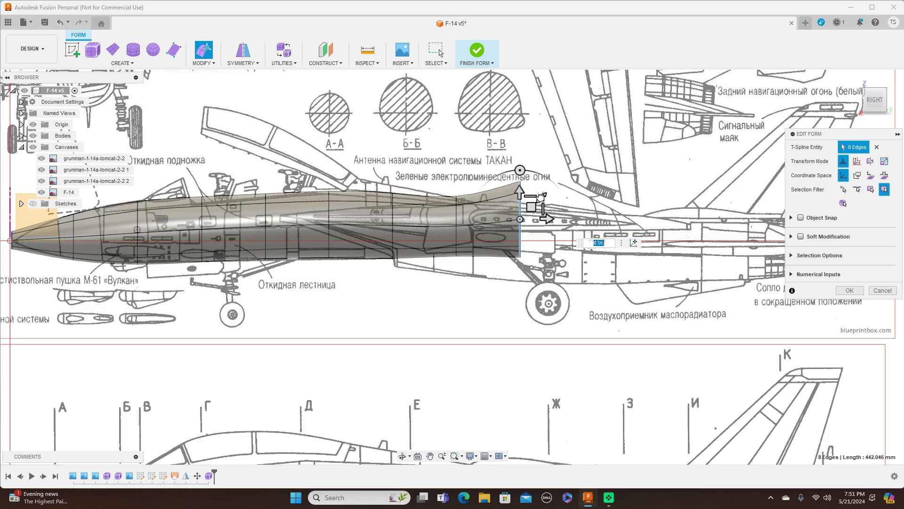
left_click_drag(540, 195, 532, 223)
double_click(456, 219)
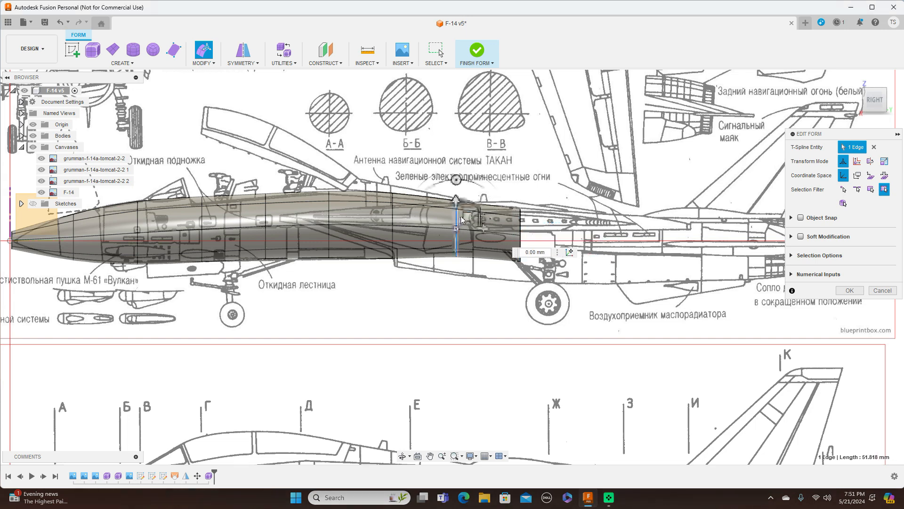
mouse_move(467, 217)
left_mouse_down()
mouse_move(467, 226)
mouse_move(467, 217)
left_mouse_up()
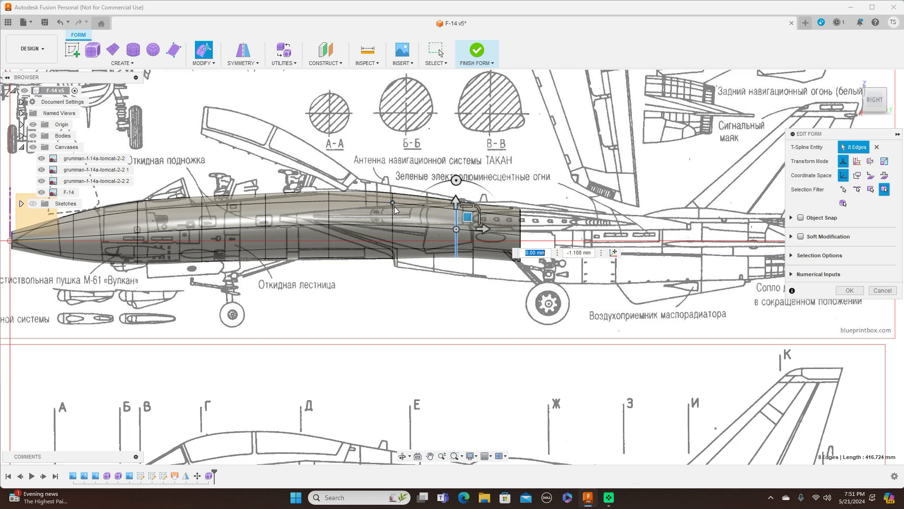
Step: Compare the form with the top and side canvases, and scale the nose-end ring to about 0.461 in the side view
scroll(540, 223, "down", 1)
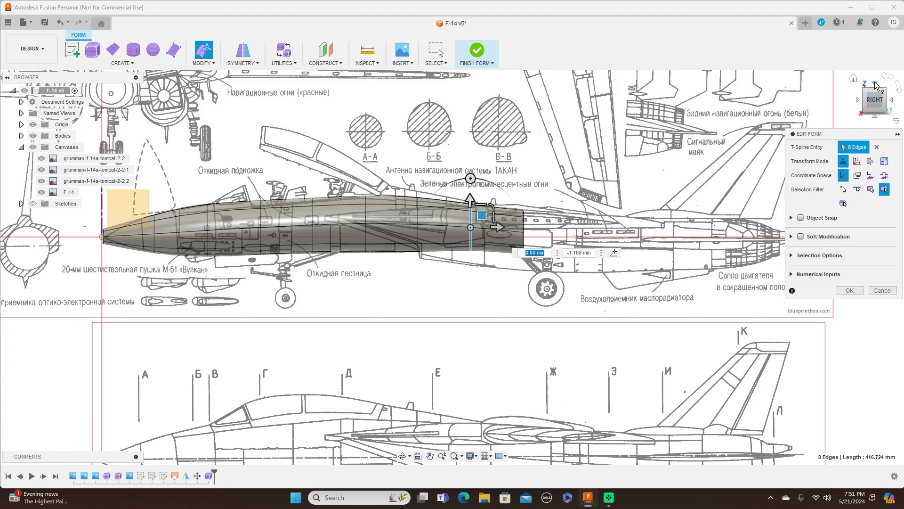
left_click(873, 82)
scroll(573, 153, "up", 3)
scroll(573, 154, "down", 6)
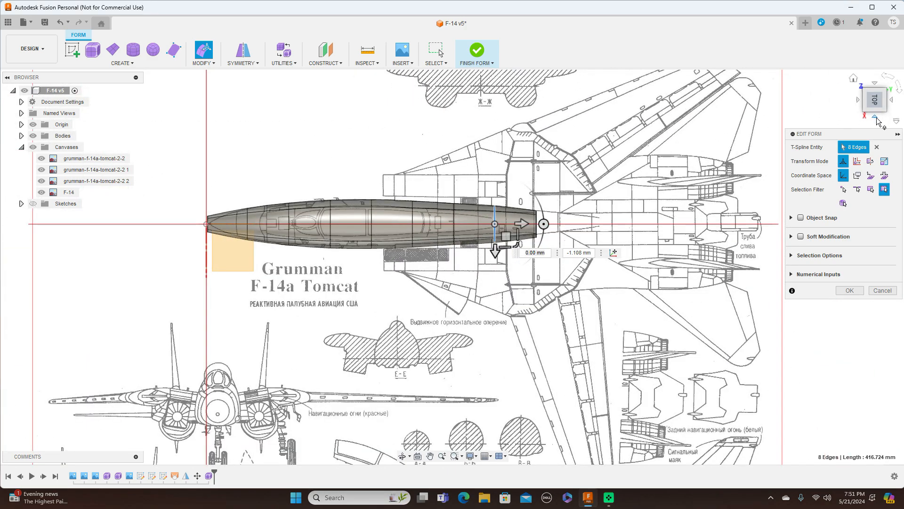
left_click(879, 119)
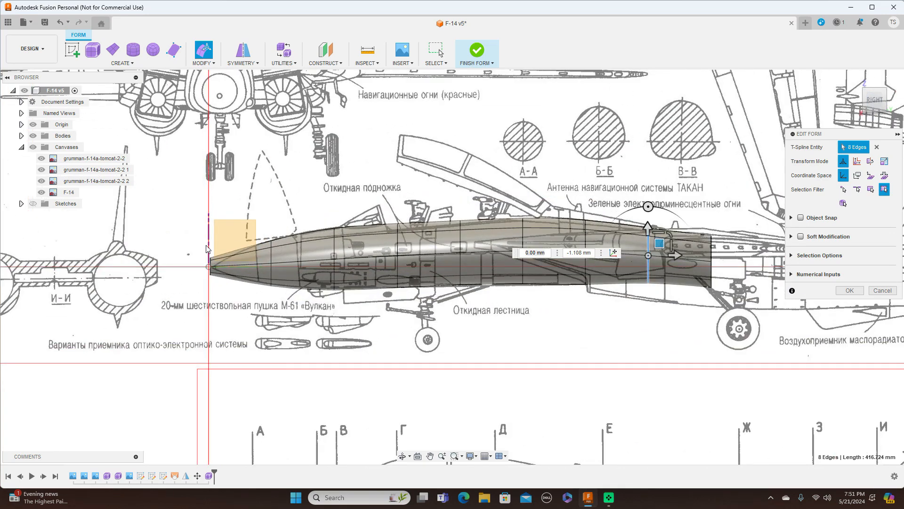
scroll(207, 249, "up", 2)
scroll(211, 279, "up", 3)
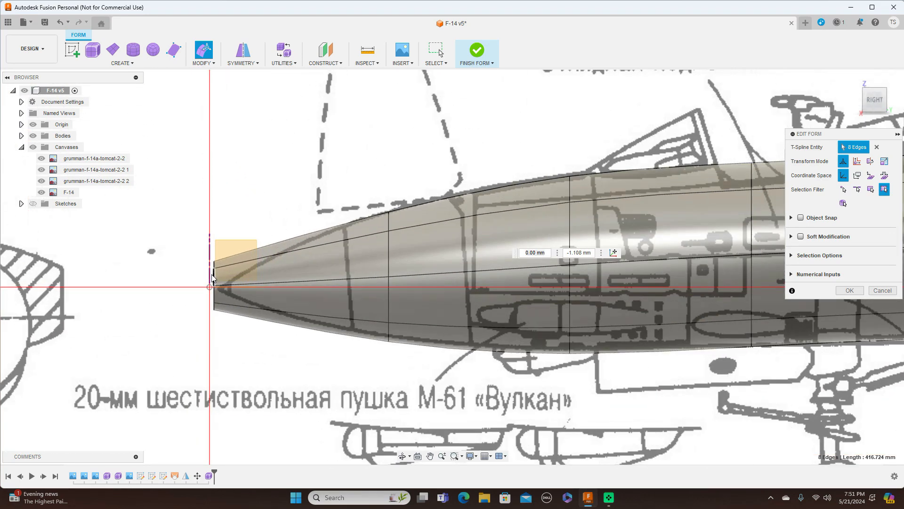
double_click(214, 278)
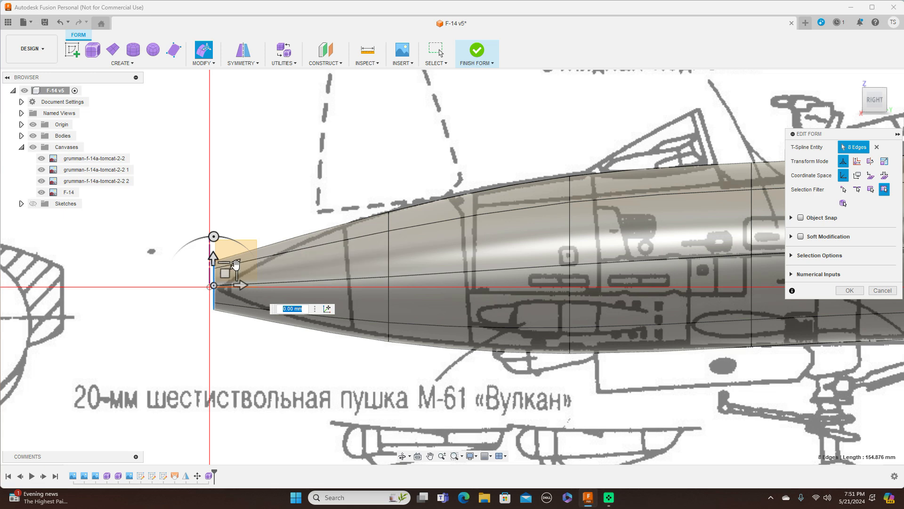
mouse_move(234, 265)
left_mouse_down()
mouse_move(226, 273)
mouse_move(242, 266)
left_mouse_up()
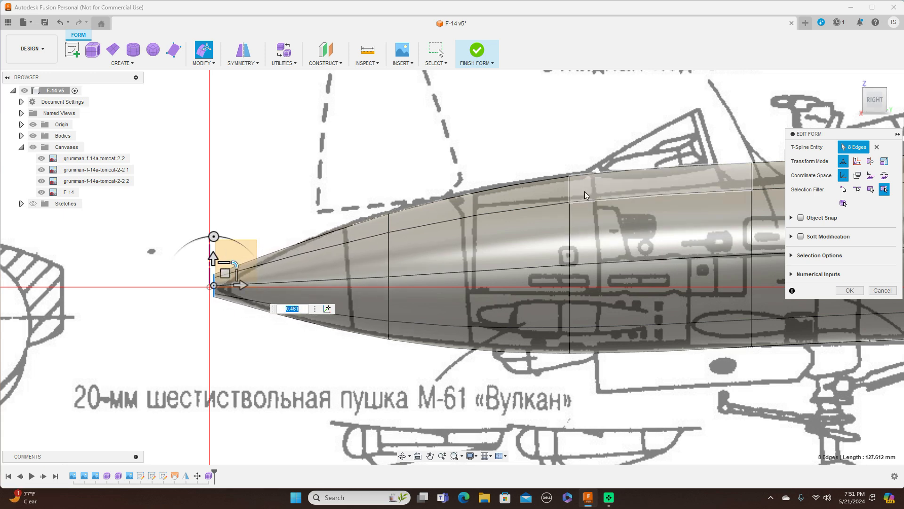
Step: Scale the second ring to about 0.98 and raise it about 2.35 mm to follow the nose outline in the side view
double_click(389, 258)
left_click_drag(411, 254, 411, 254)
left_click_drag(411, 255, 410, 255)
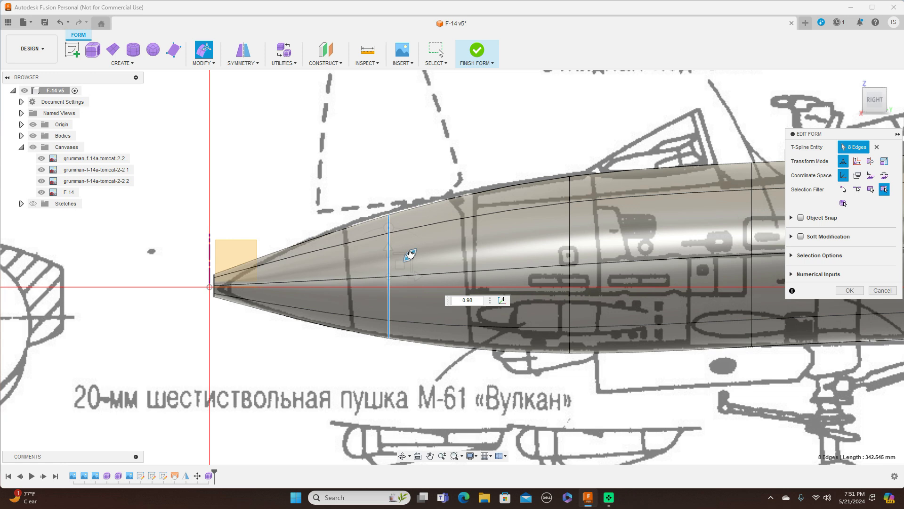
left_click_drag(399, 260, 400, 261)
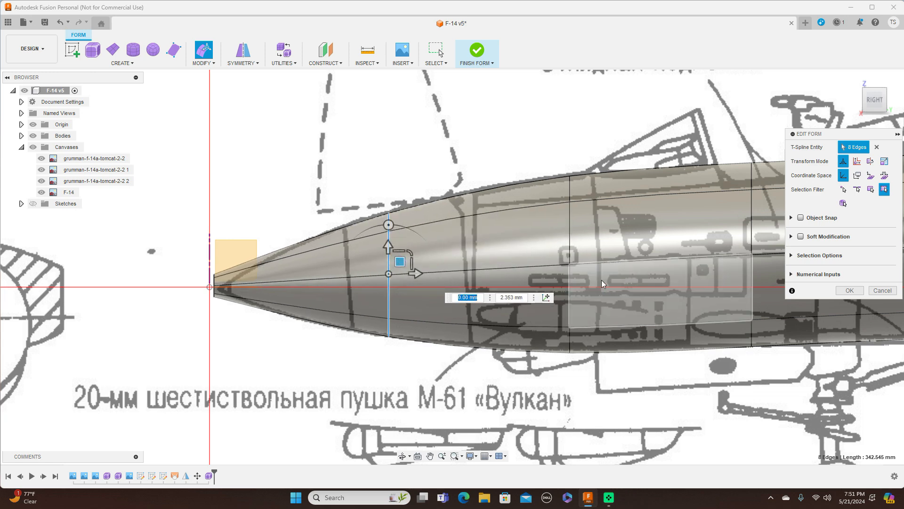
Step: Raise the third edge ring about 1.96 mm in the side view to follow the blueprint outline
double_click(570, 250)
left_click_drag(581, 254, 581, 252)
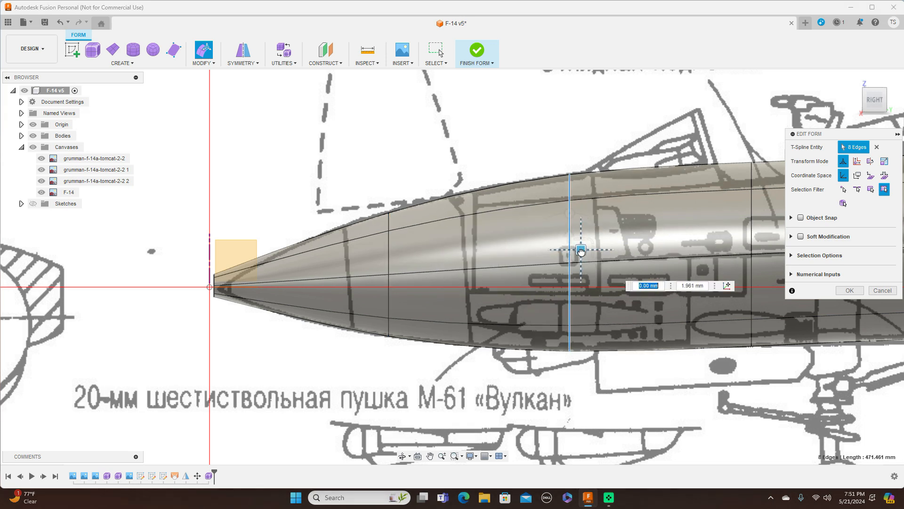
Step: Scale down the ring around the nose opening in the front view
left_click(858, 102)
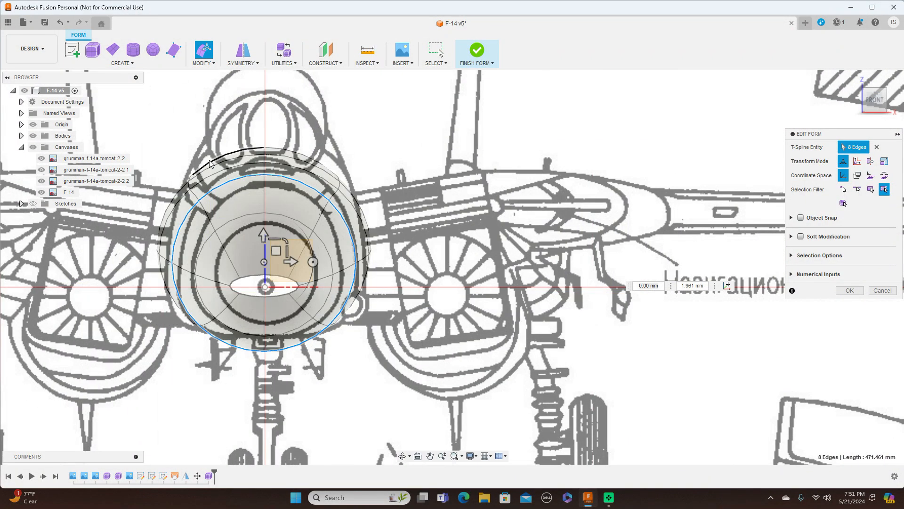
double_click(274, 278)
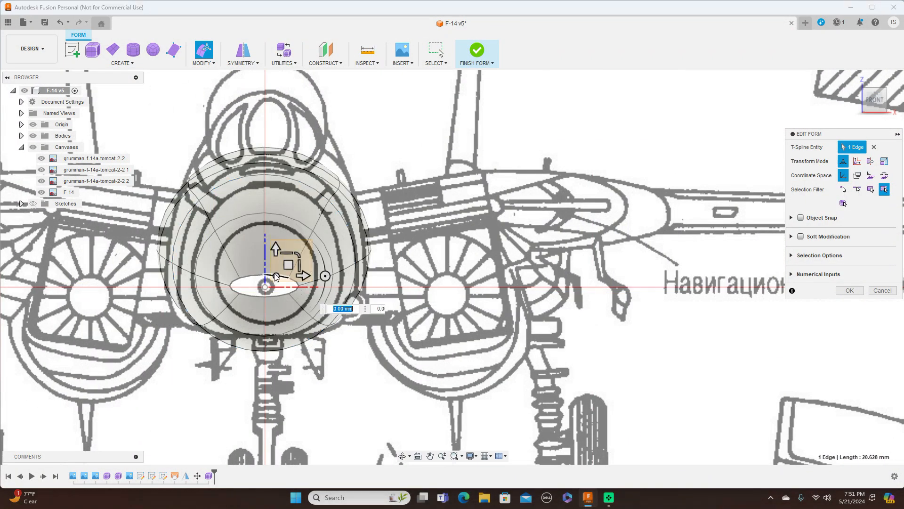
left_click(285, 264)
left_click_drag(285, 264, 279, 271)
scroll(316, 283, "up", 3)
scroll(433, 288, "up", 4)
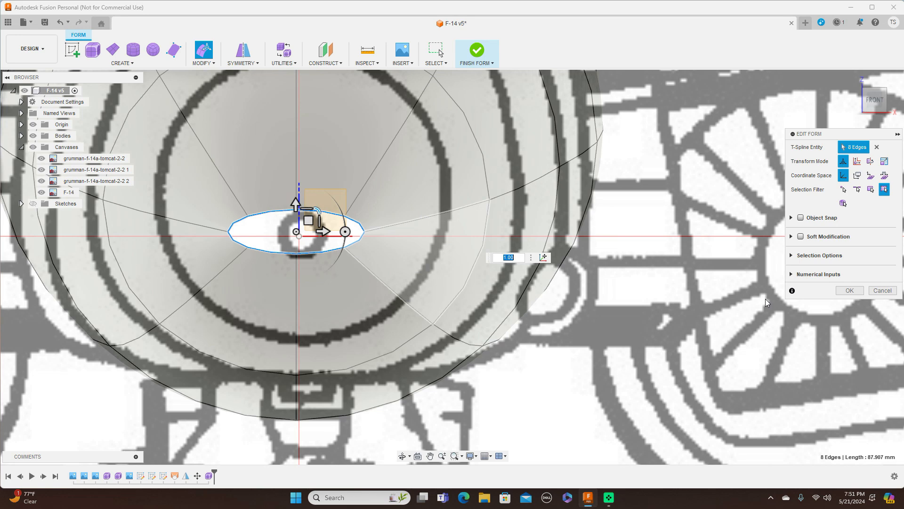
left_click(393, 234)
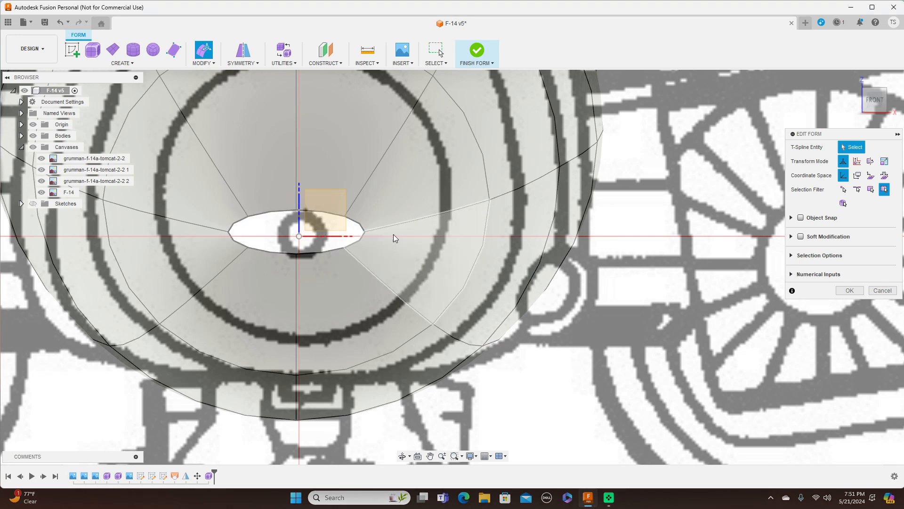
Step: Pull the nose opening's right vertex inward about 2.5 mm and its left vertex inward about 3.8 mm in the front view
scroll(365, 234, "up", 3)
left_click(367, 234)
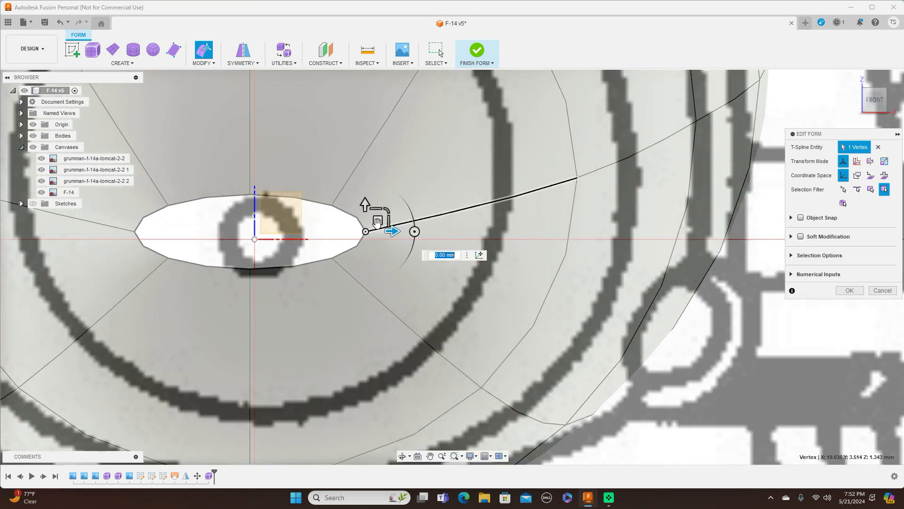
left_click_drag(372, 210, 363, 223)
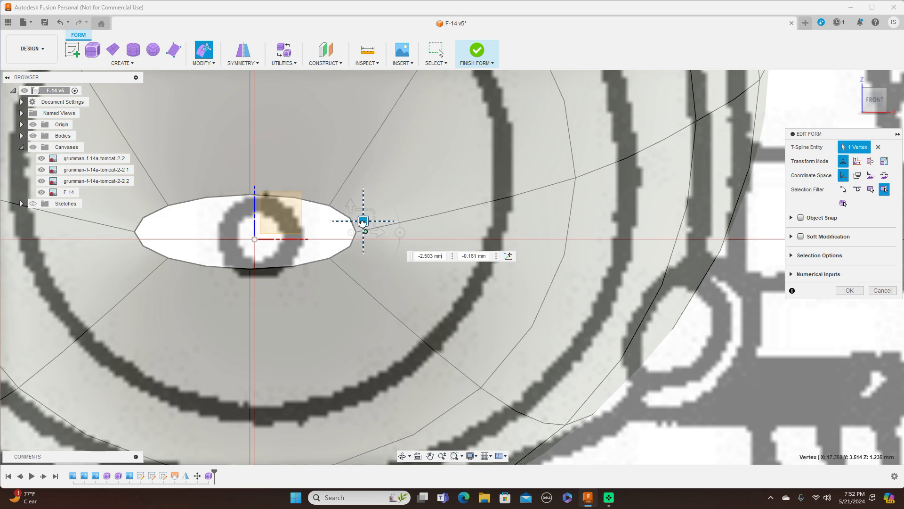
key("Tab")
left_click(135, 232)
left_click_drag(147, 221, 168, 222)
key("Tab")
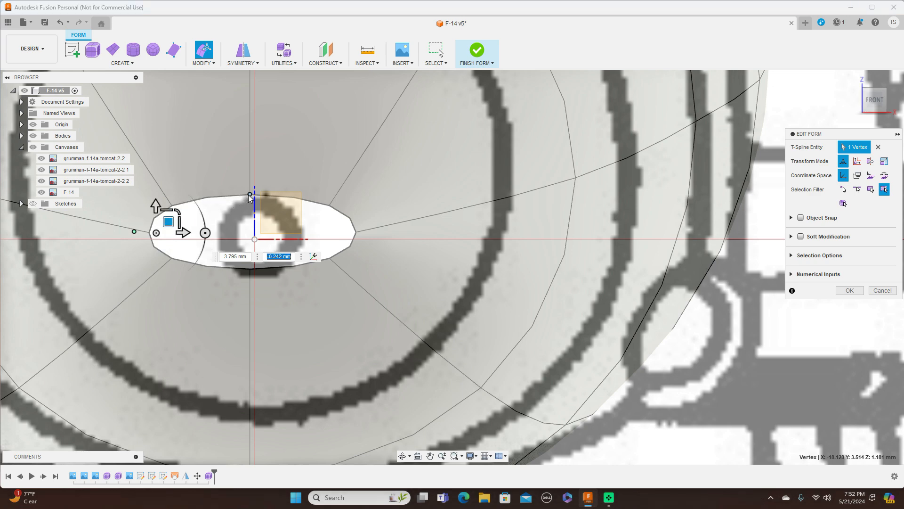
Step: Raise the nose opening's top vertex about 6.1 mm and lower its bottom vertex about 12.2 mm
left_click(250, 195)
left_click_drag(262, 171, 264, 144)
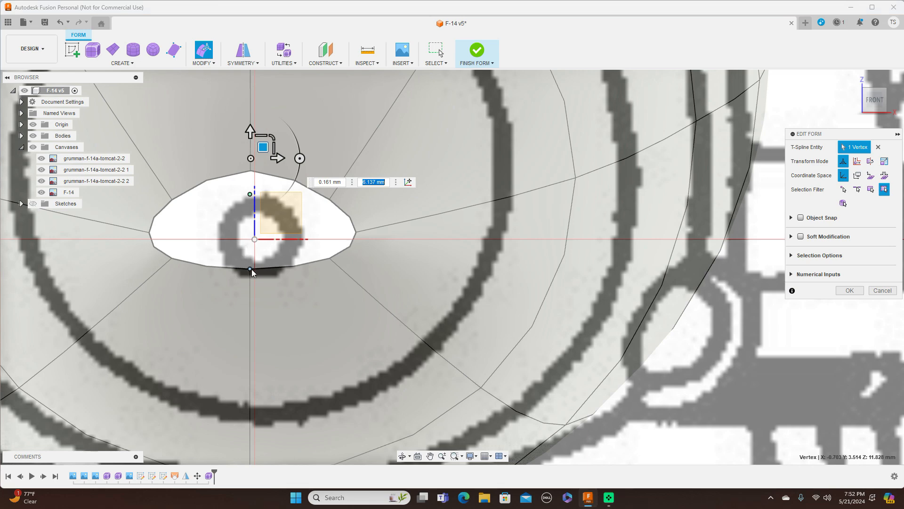
left_click(251, 269)
left_click_drag(263, 246, 264, 328)
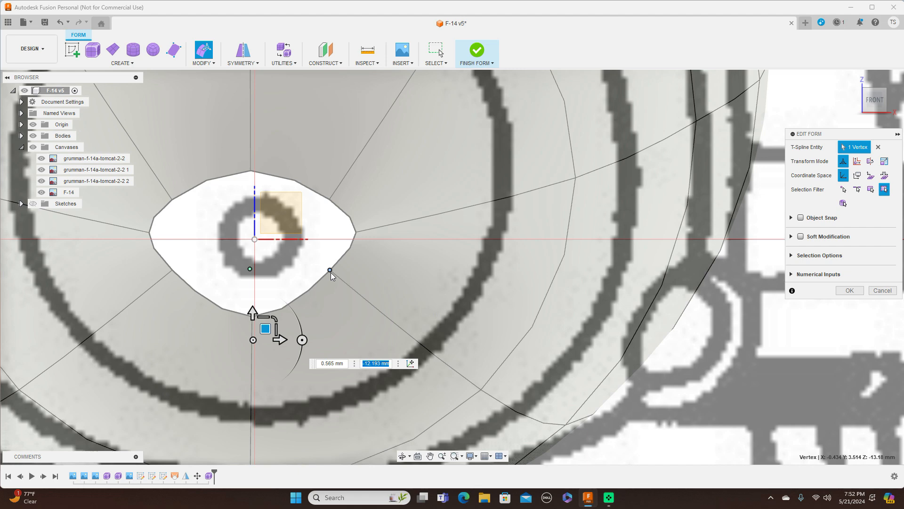
Step: Lower the nose opening's lower-right vertex about 3.7 mm and its lower-left vertex about 5.6 mm
left_click(329, 270)
left_click_drag(343, 256, 348, 281)
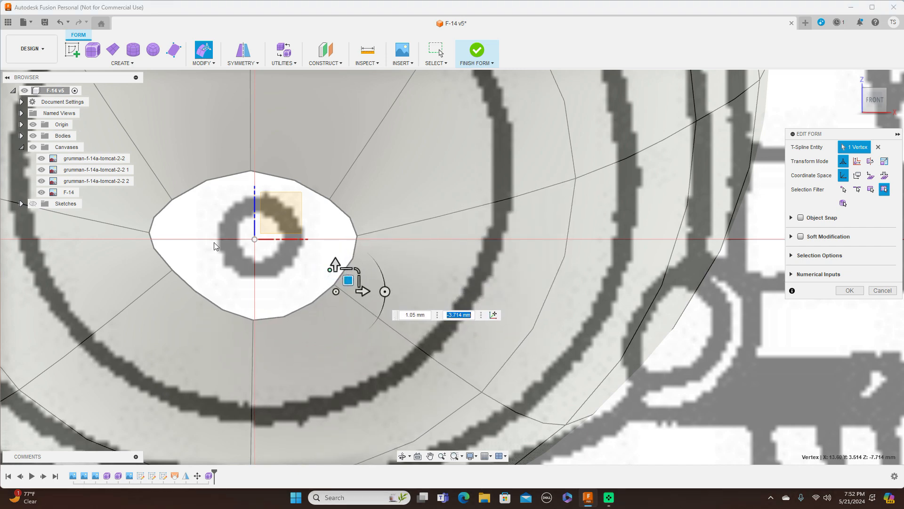
left_click(172, 270)
left_click_drag(183, 260, 183, 294)
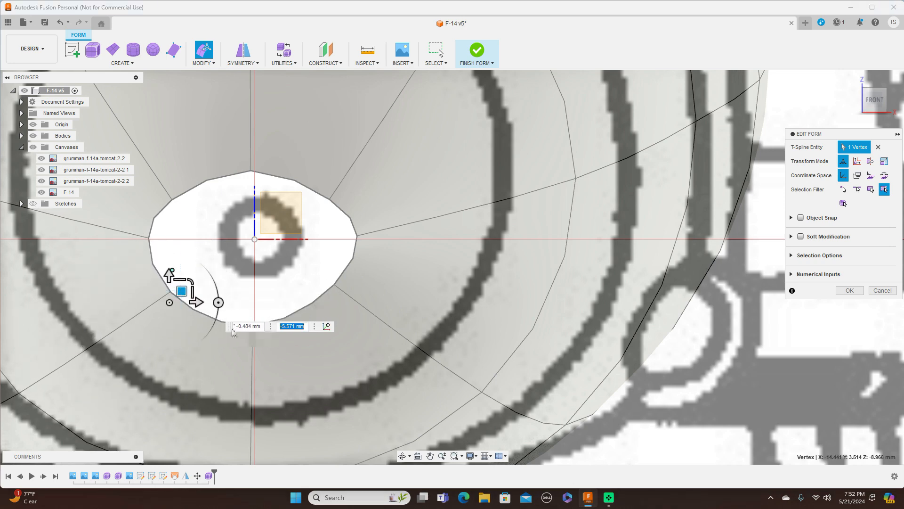
Step: Readjust the nose opening's lower-right and right vertices, and move the left vertex inward about 1.9 mm to round the outline
left_click(334, 284)
left_click_drag(335, 284, 349, 283)
mouse_move(358, 239)
left_mouse_down()
mouse_move(369, 212)
mouse_move(358, 228)
left_mouse_up()
left_click_drag(148, 238, 172, 230)
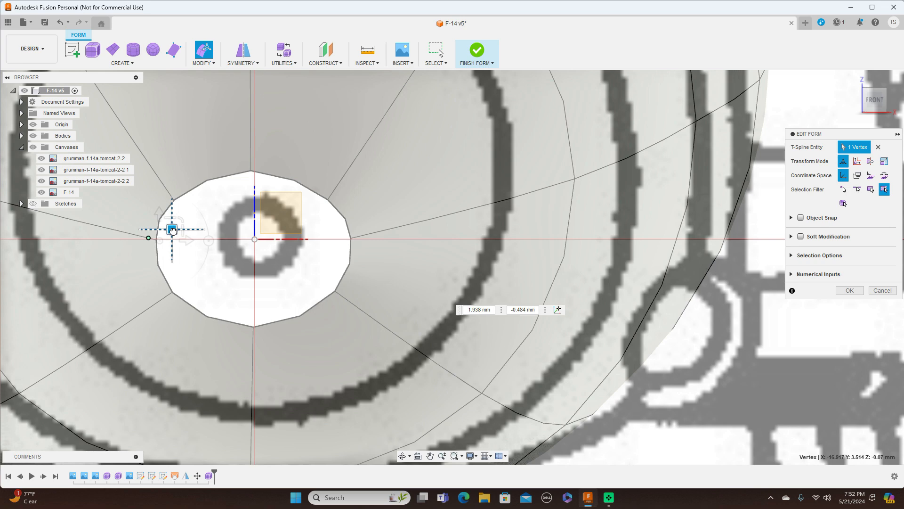
Step: Raise the nose opening's top vertex about 1.7 mm and lower the bottom vertex further to make the opening circular
left_click(256, 166)
left_click_drag(258, 166, 258, 156)
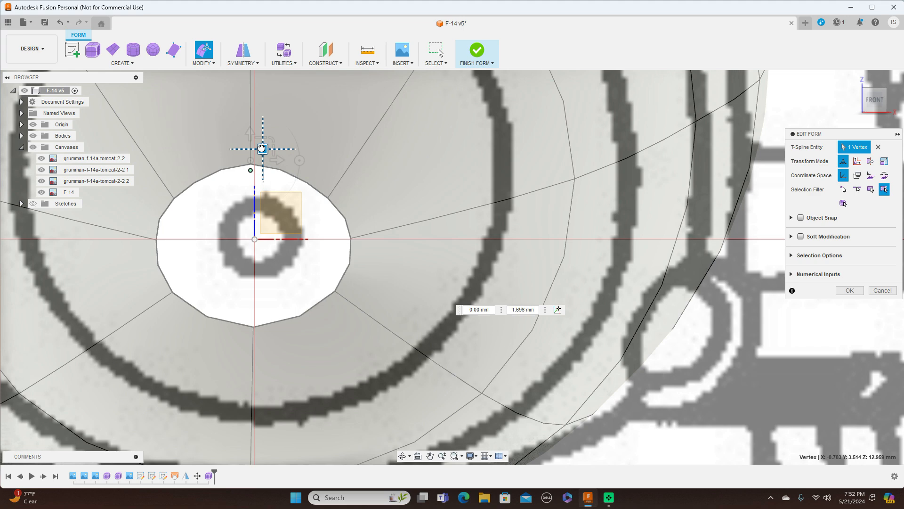
left_click(253, 327)
left_click_drag(263, 314, 264, 340)
Step: Move the nose opening's upper-right vertex up about 1.8 mm and raise the upper-left vertex slightly to match
left_click(328, 198)
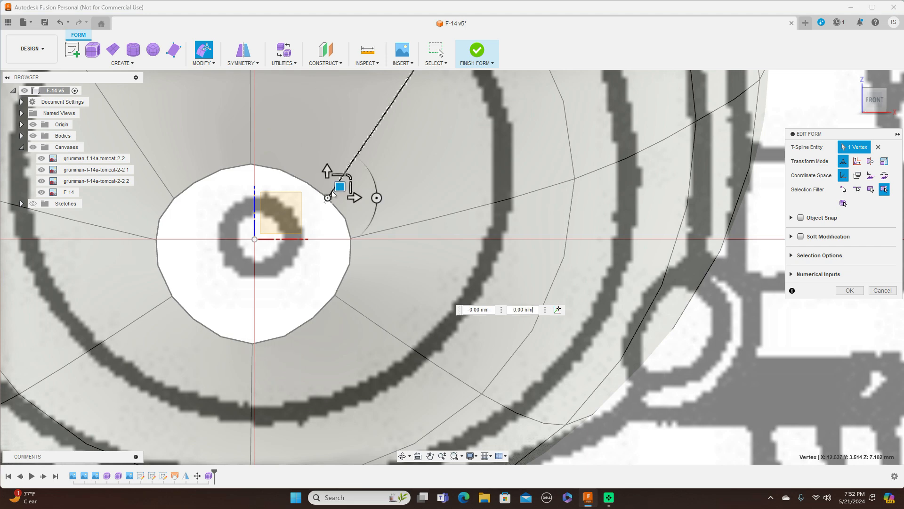
left_click_drag(339, 185, 342, 176)
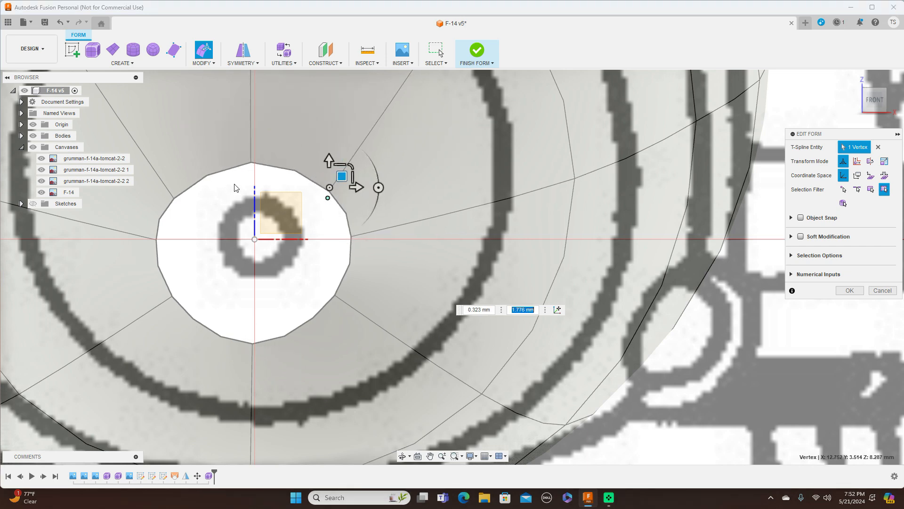
left_click(174, 199)
left_click_drag(189, 188, 190, 182)
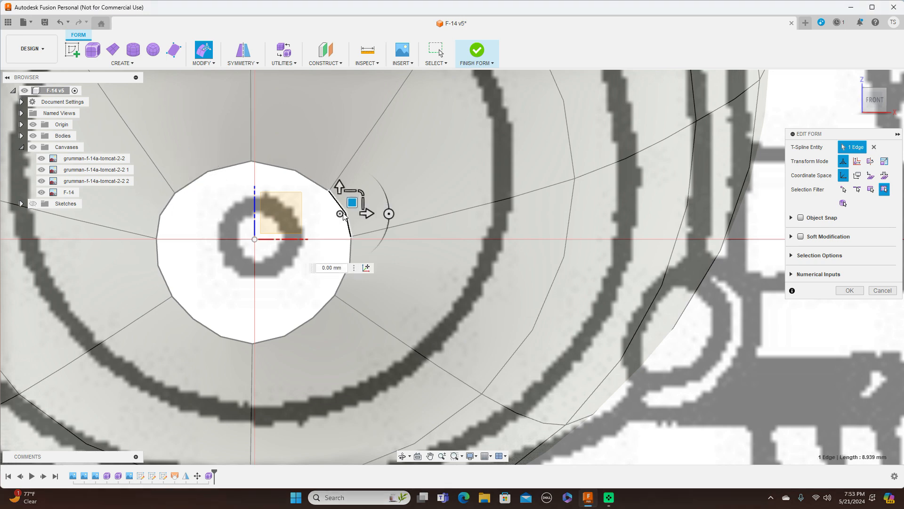
Step: Shrink the rounded nose-opening ring toward the blueprint's tip circle and raise its bottom vertex about 0.65 mm
double_click(345, 215)
left_click_drag(274, 223, 264, 230)
left_click(252, 301)
left_click_drag(264, 289, 265, 286)
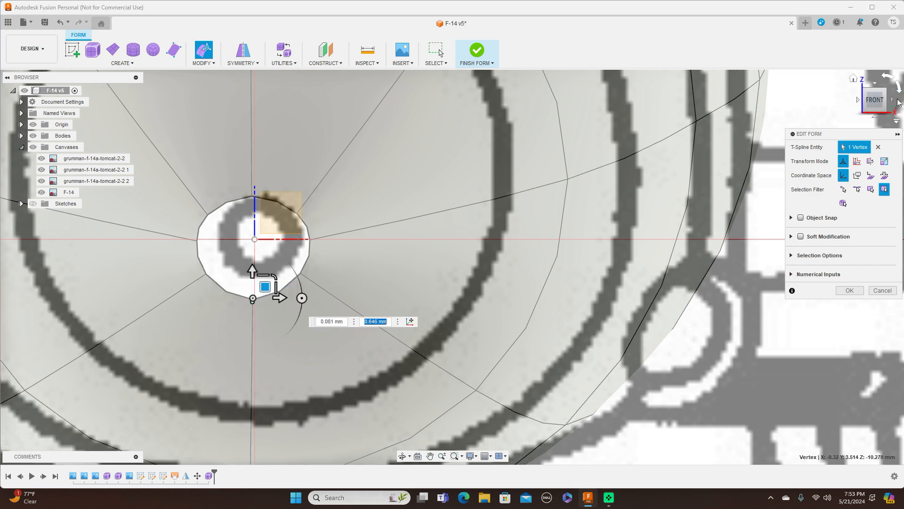
Step: Scale down the whole nose-opening ring in the side view to fit the blueprint's pointed nose tip
left_click(894, 101)
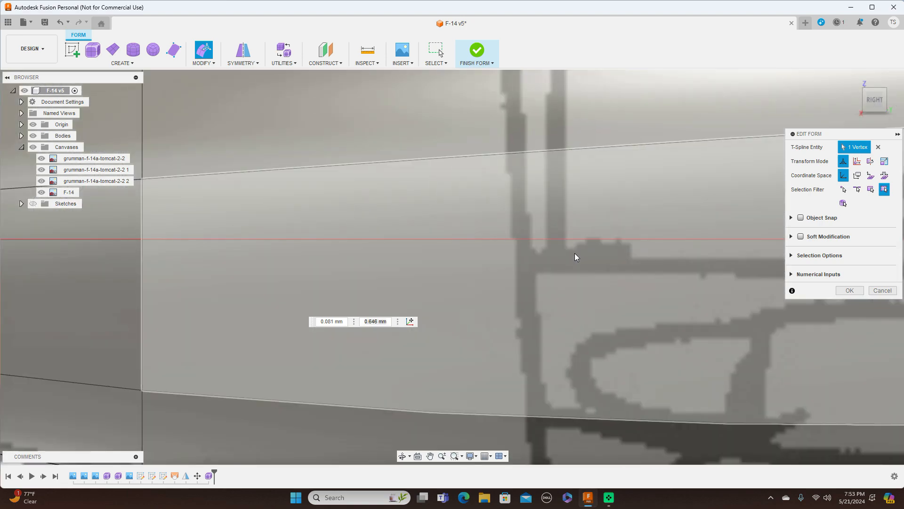
scroll(548, 252, "down", 7)
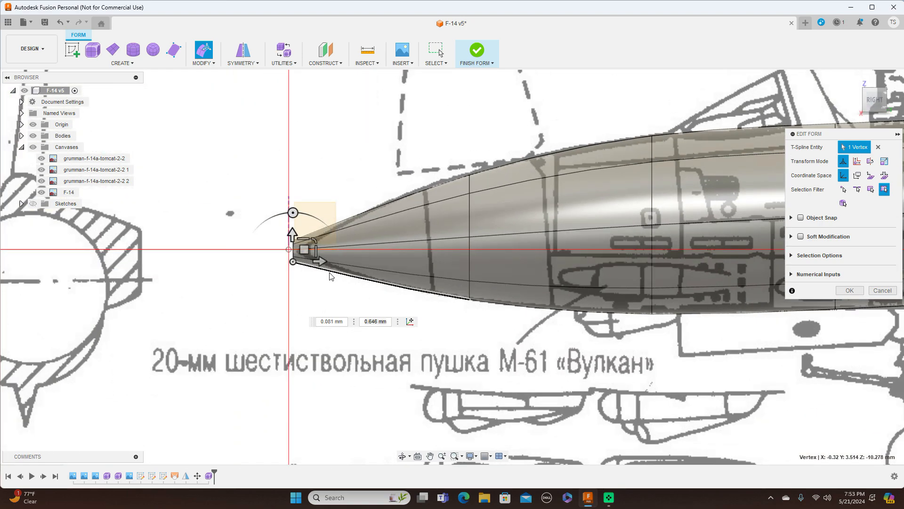
scroll(329, 273, "up", 3)
scroll(286, 226, "up", 3)
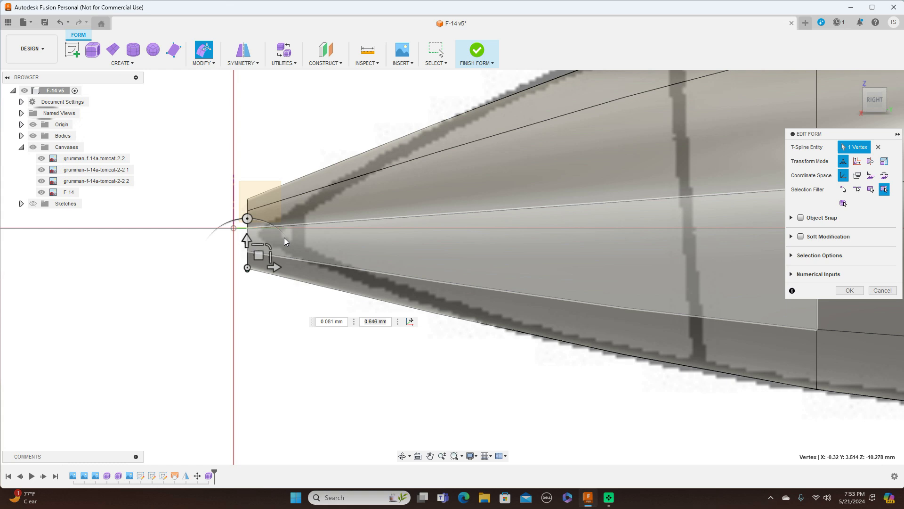
mouse_move(270, 245)
left_mouse_down()
mouse_move(248, 259)
mouse_move(264, 238)
left_mouse_up()
scroll(264, 239, "up", 2)
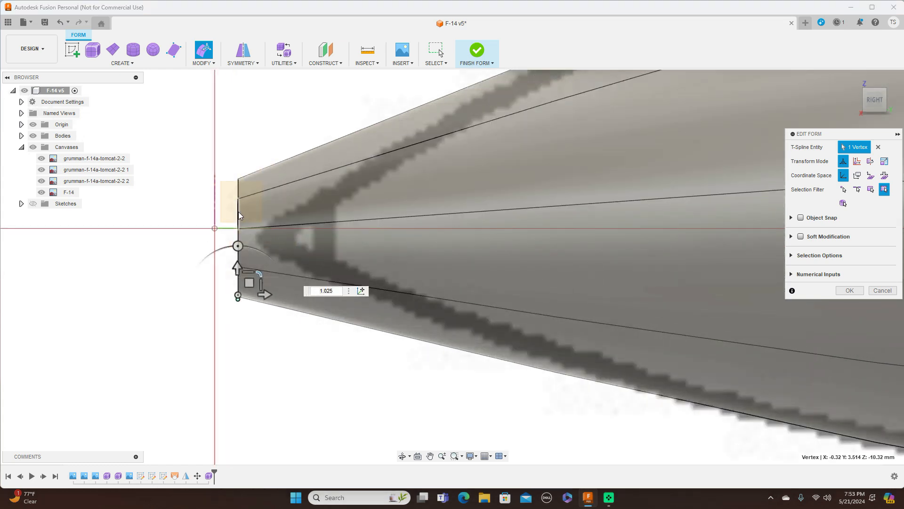
double_click(238, 211)
left_click_drag(260, 214, 237, 234)
scroll(240, 245, "down", 2)
scroll(363, 258, "down", 3)
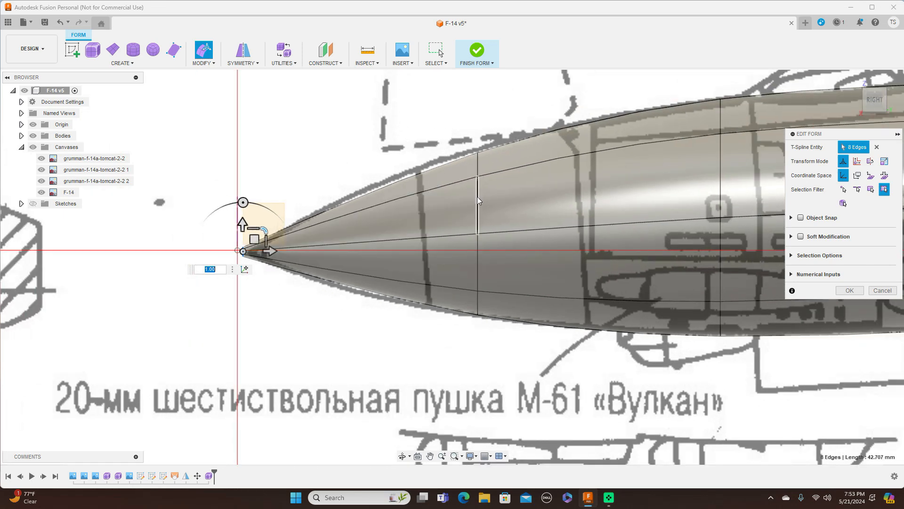
Step: Scale the second edge ring to 1.035 in the side view to meet the nose outline
double_click(478, 200)
type("1.035")
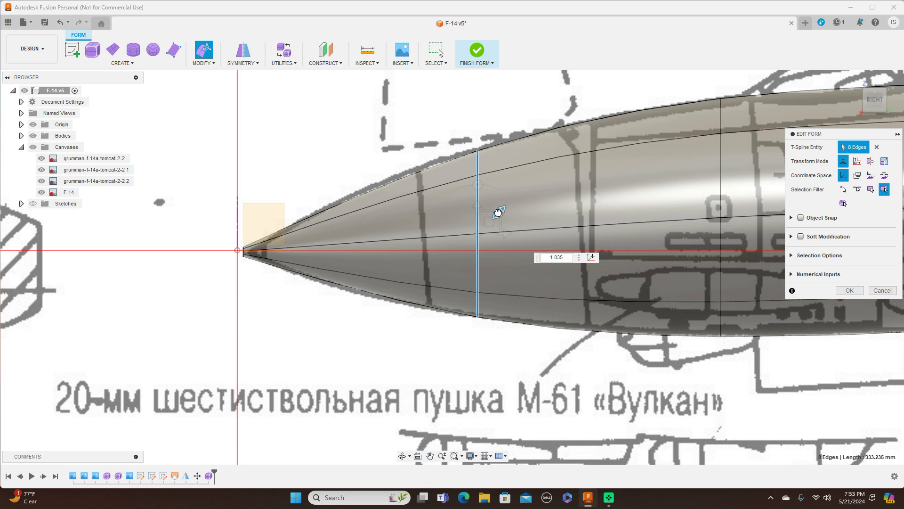
scroll(447, 323, "down", 2)
scroll(447, 327, "up", 4)
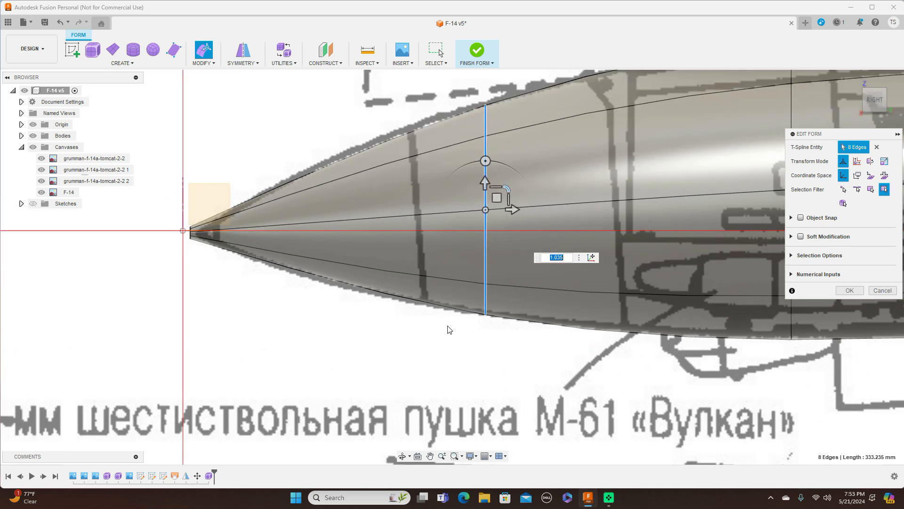
scroll(447, 329, "down", 1)
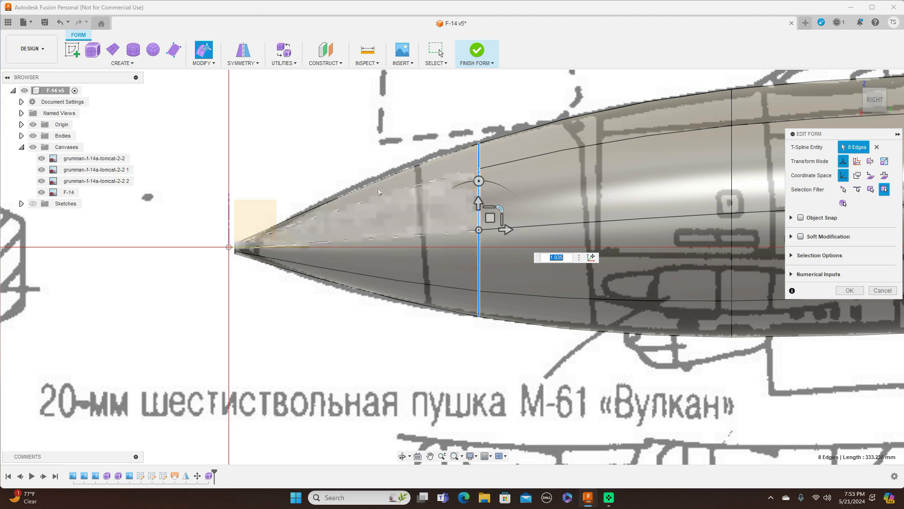
Step: Insert a single exact edge ring between the nose tip and the second ring at location 0.423
left_click(203, 63)
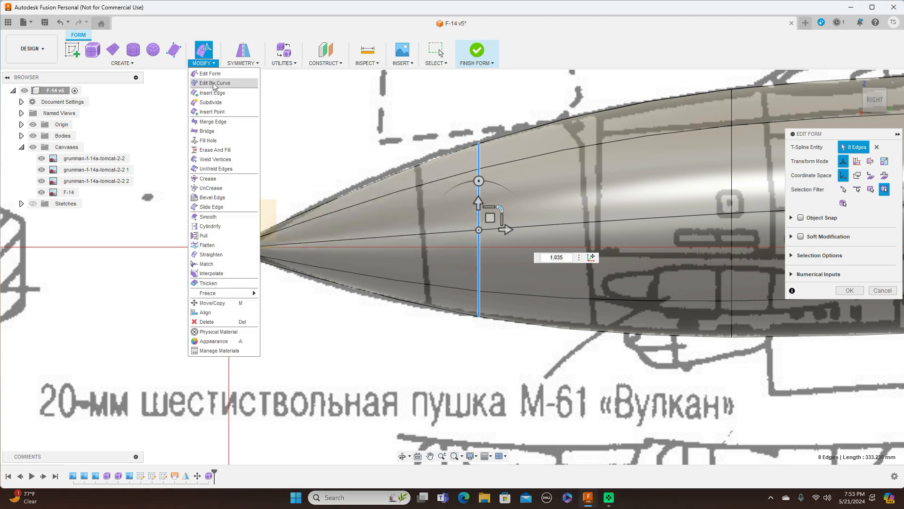
left_click(213, 93)
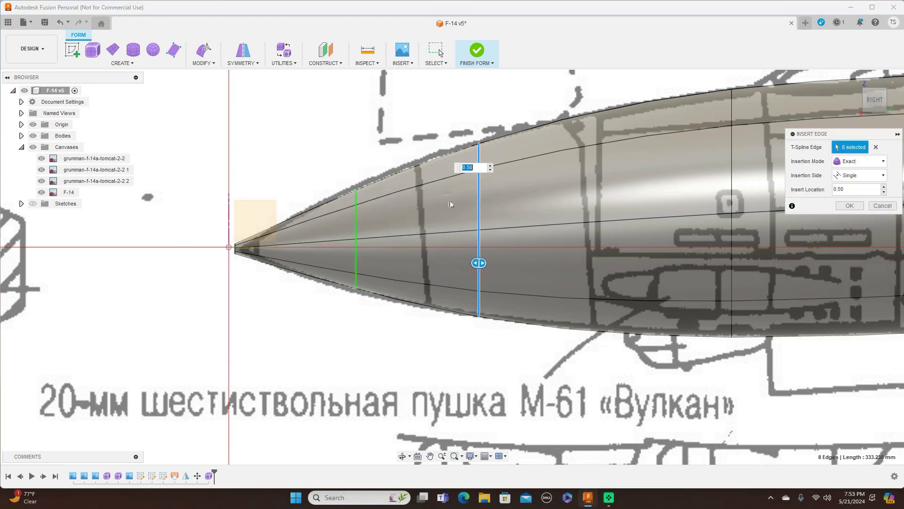
left_click_drag(485, 261, 506, 266)
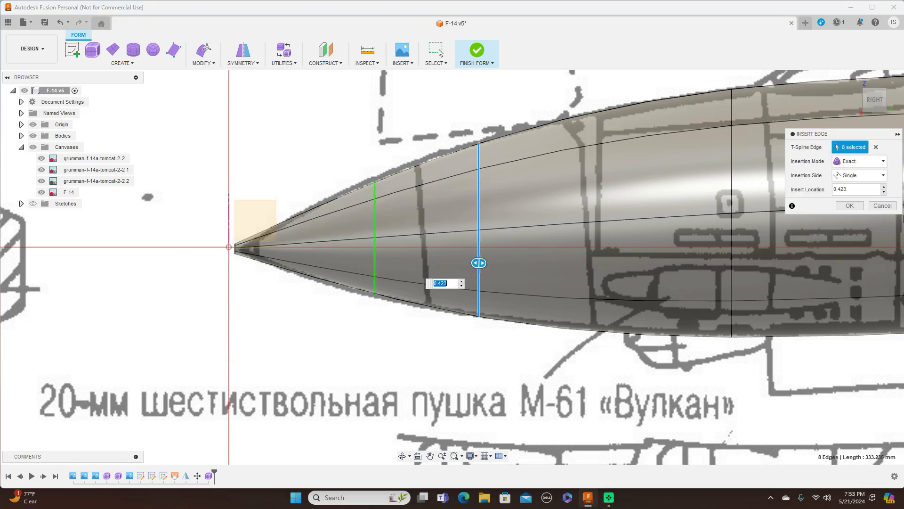
left_click(860, 207)
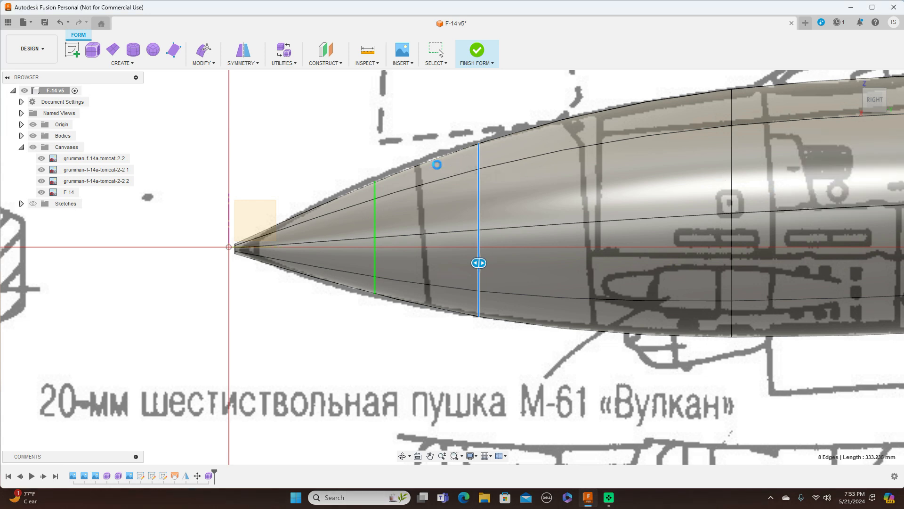
Step: Edit the inserted nose ring and scale it to about 1.1 to fit the side outline
right_click(377, 217)
left_click(403, 201)
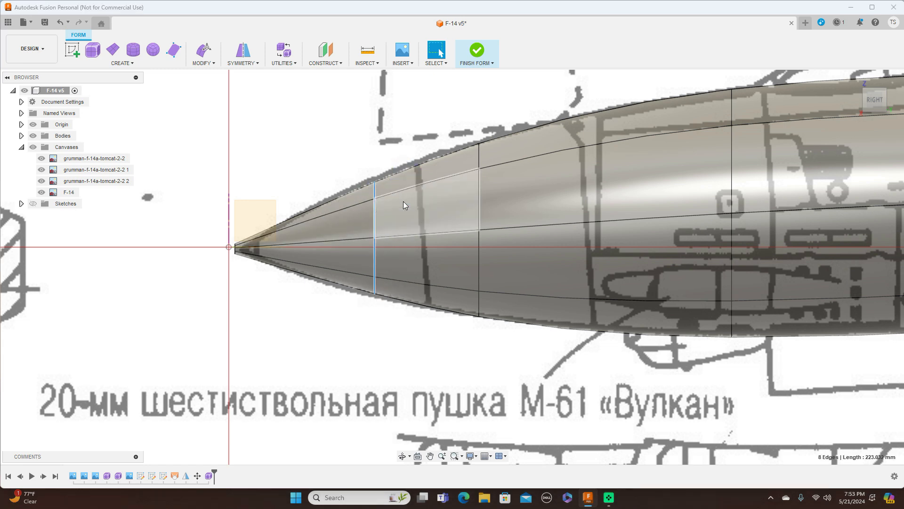
left_click_drag(396, 218, 398, 214)
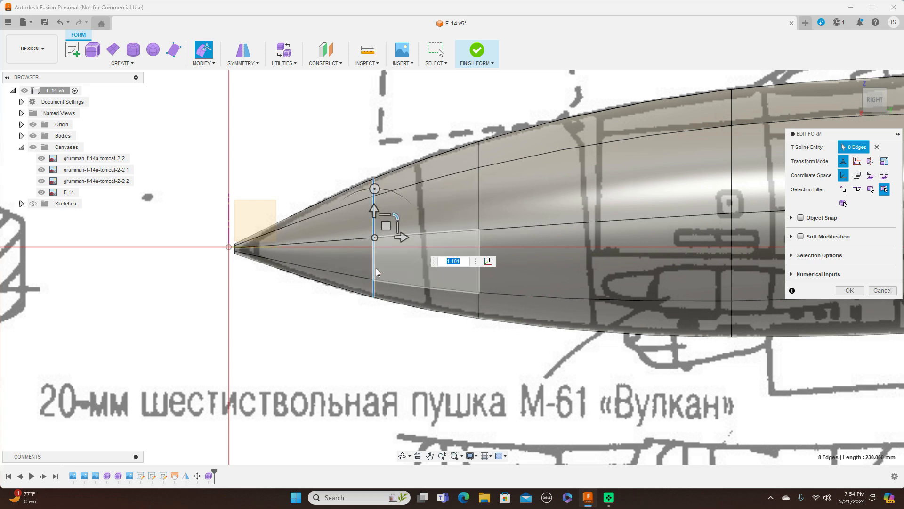
Step: Examine how the full length of the fuselage form fits the side blueprint
scroll(366, 309, "down", 4)
middle_click_drag(540, 149, 303, 137)
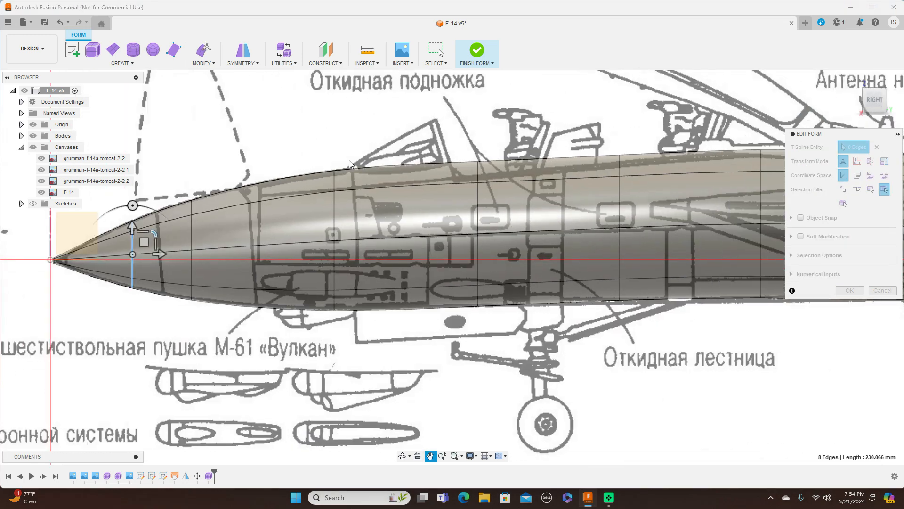
scroll(551, 302, "down", 2)
scroll(550, 300, "down", 2)
middle_click_drag(706, 384, 559, 363)
scroll(597, 325, "down", 1)
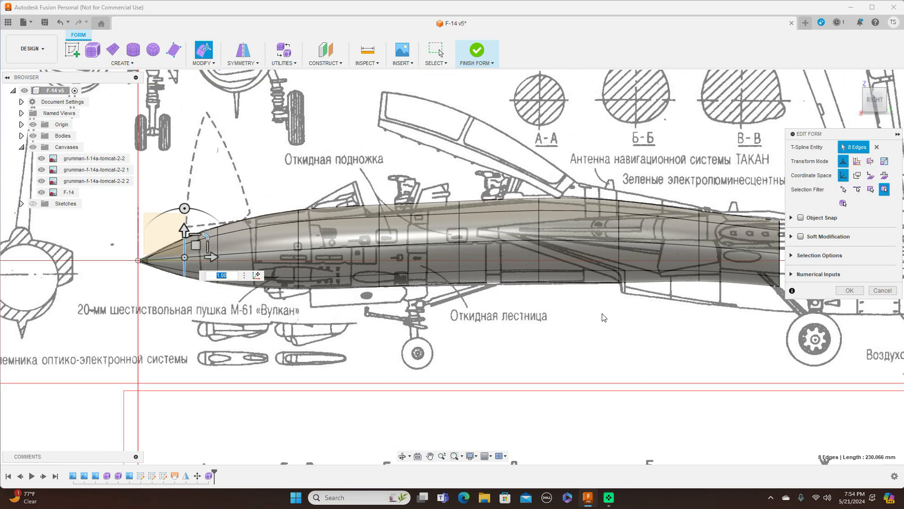
middle_click_drag(632, 303, 572, 287)
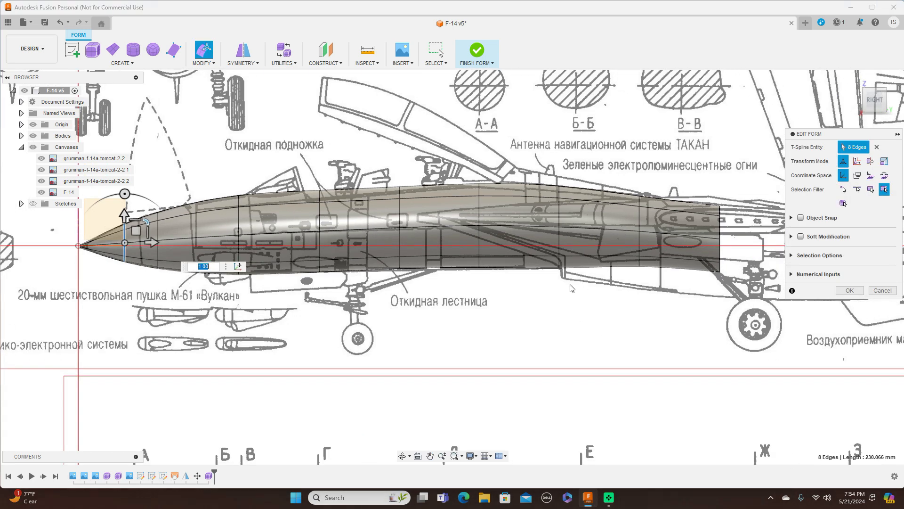
double_click(320, 214)
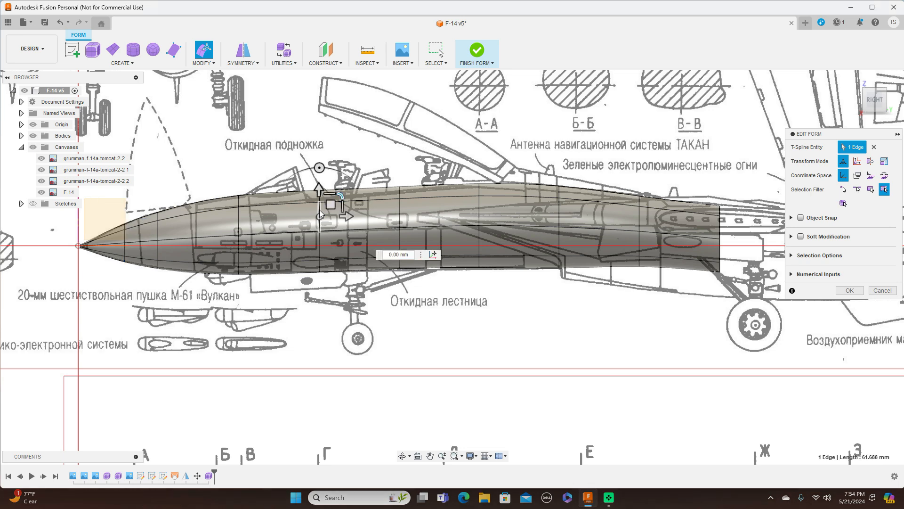
left_click(322, 184)
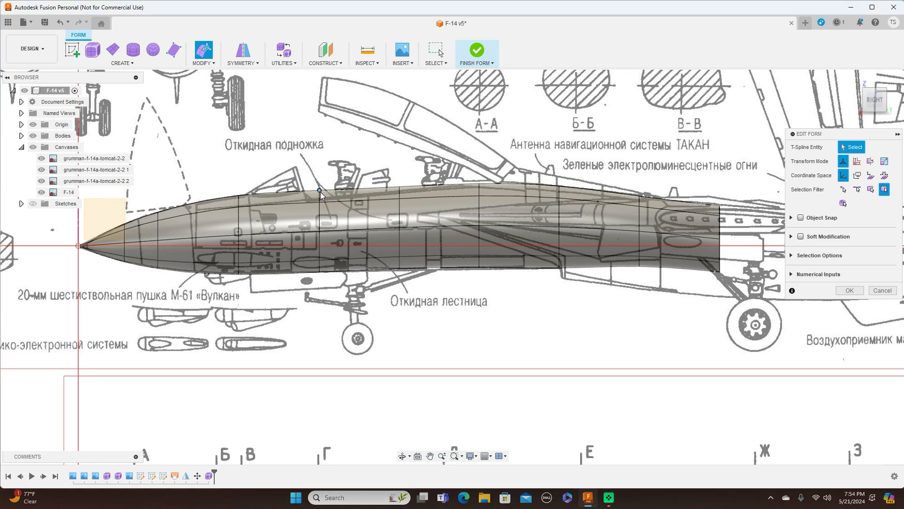
left_click(319, 191)
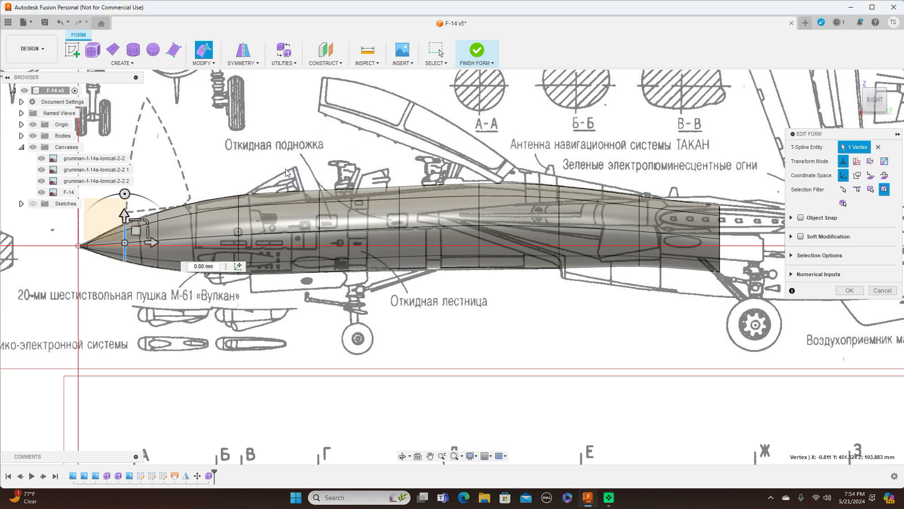
key("Escape")
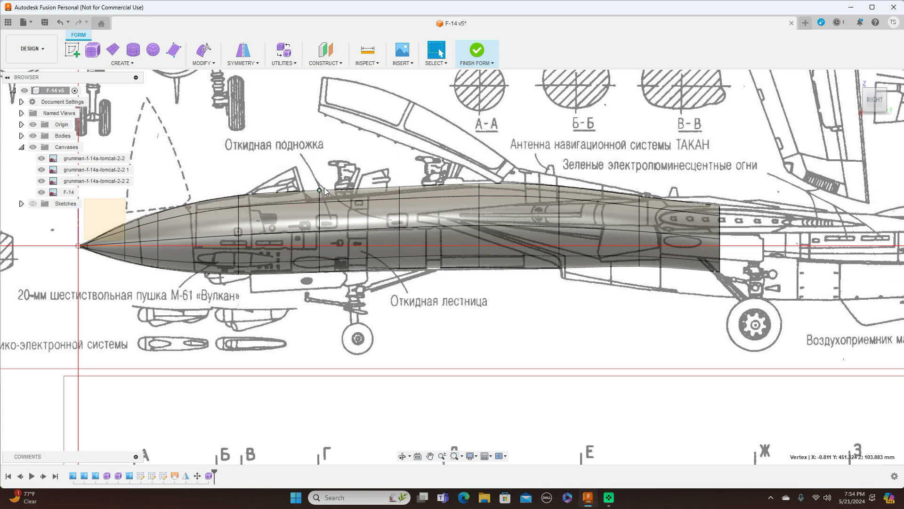
Step: Lower three consecutive top centerline vertices along the cockpit by about 17.6, 12.3 and 6.2 mm to match the side outline
right_click(324, 191)
left_click(355, 161)
left_click_drag(330, 178, 331, 188)
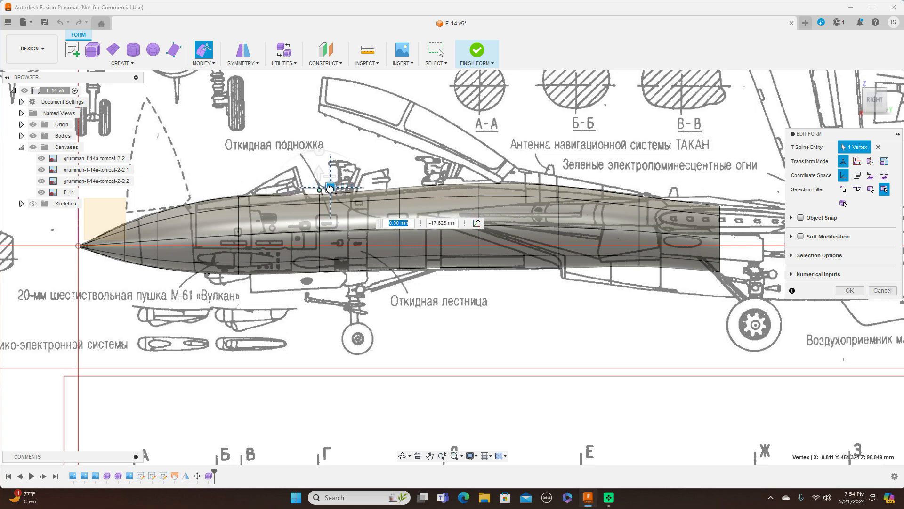
left_click(399, 188)
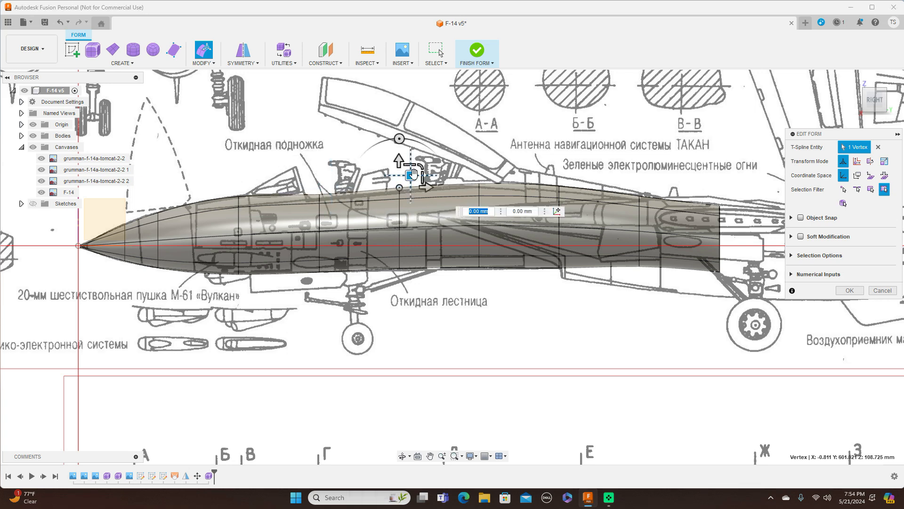
left_click_drag(413, 180, 414, 181)
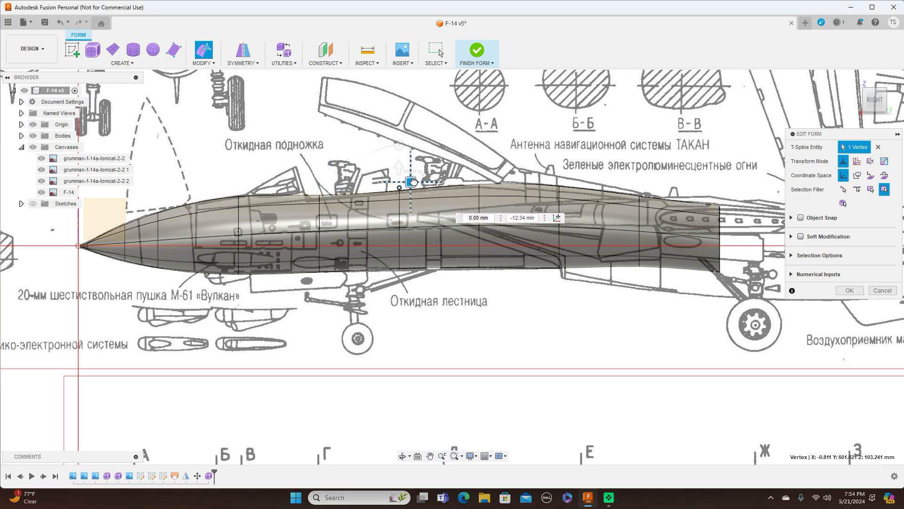
left_click(479, 184)
left_click_drag(491, 173, 492, 176)
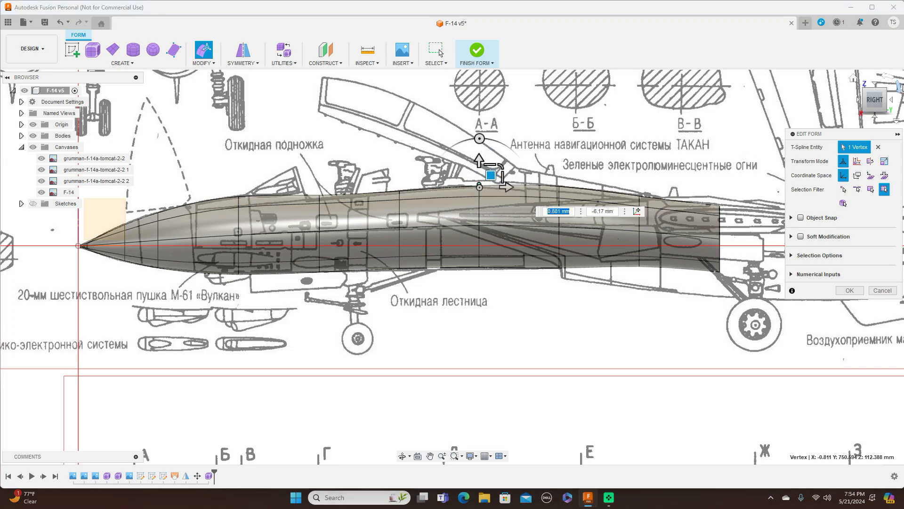
Step: In the front view, move the left flank's whole lengthwise edge line about 15.1 mm inward and 2.5 mm down
left_click(877, 84)
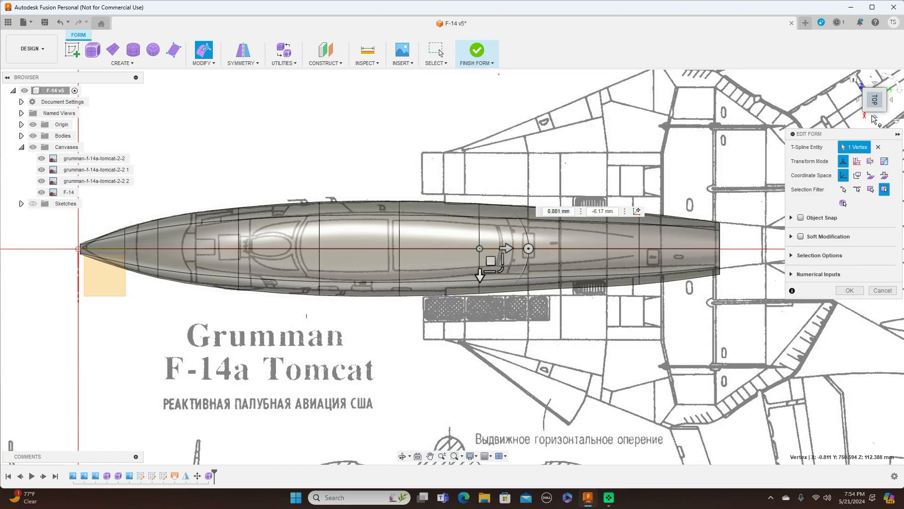
left_click(876, 118)
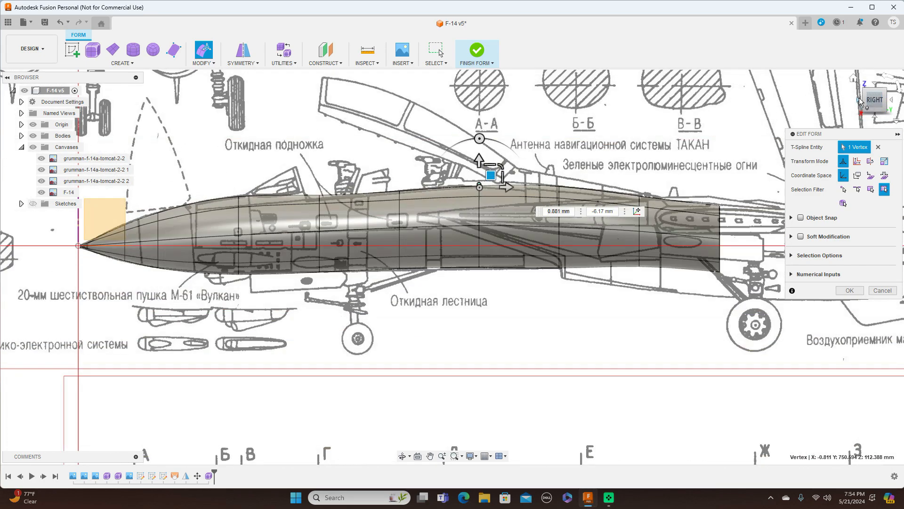
scroll(412, 219, "up", 5)
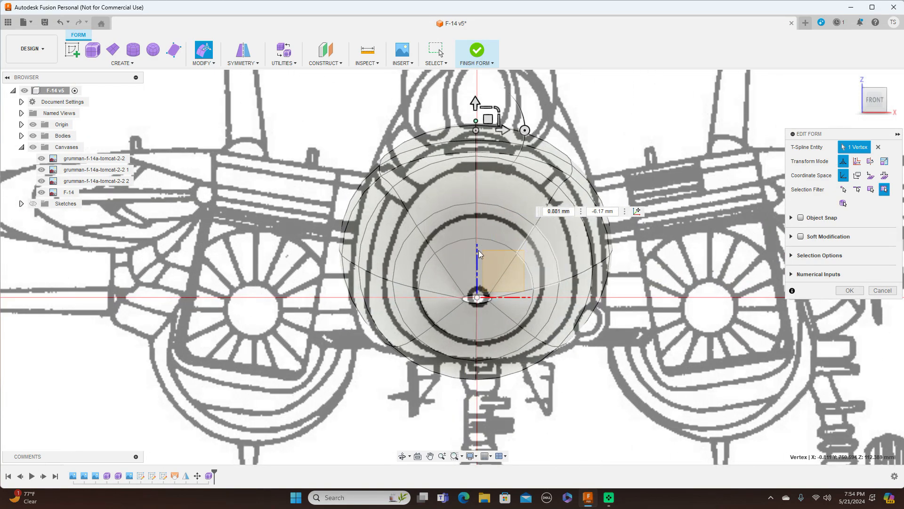
double_click(349, 264)
left_click_drag(393, 254, 415, 258)
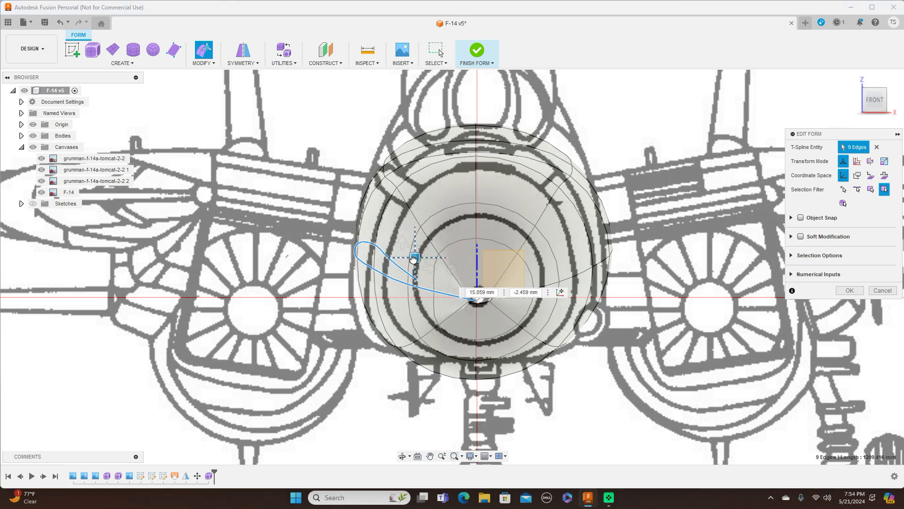
Step: Move a single right flank edge inward about 6.5 mm, and its whole lengthwise edge line about 6.1 mm inward and 1.5 mm down
left_click(606, 261)
left_click_drag(613, 250, 592, 276)
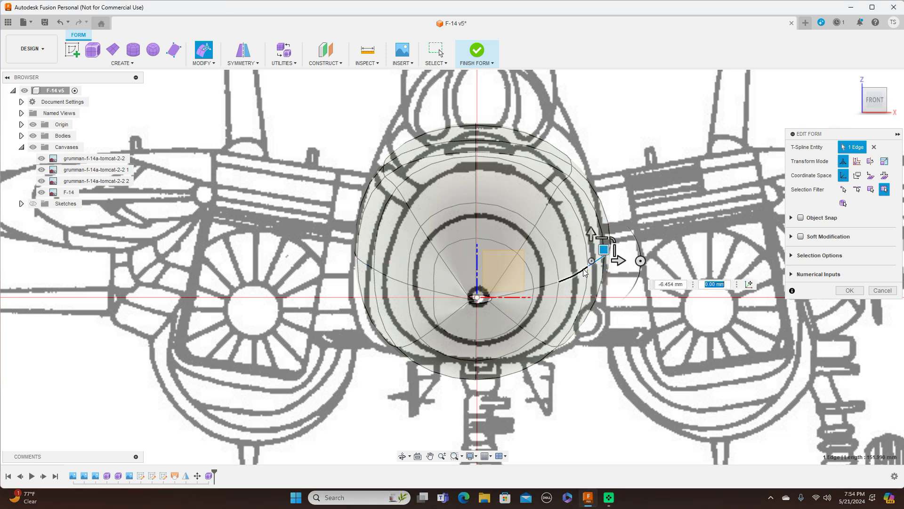
double_click(584, 271)
left_click_drag(586, 256, 576, 256)
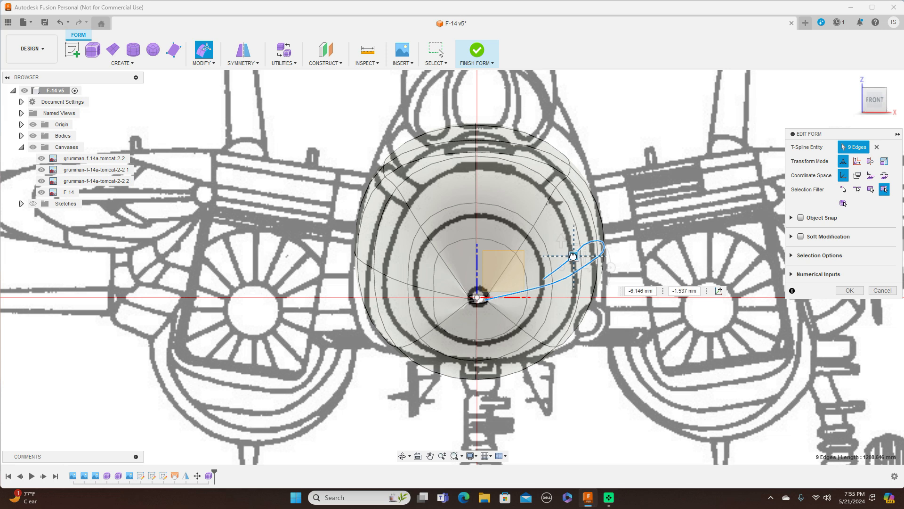
key("Tab")
Step: Move the lower right edge line about 9.5 mm outward and 3.7 mm down, and the lower left one about 11.7 mm outward and 2.8 mm down
double_click(564, 345)
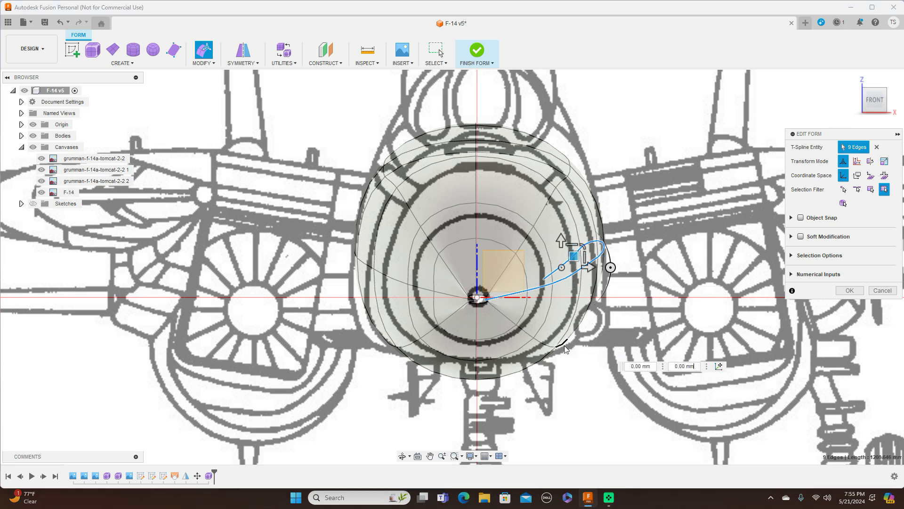
mouse_move(563, 326)
left_mouse_down()
mouse_move(583, 321)
mouse_move(570, 325)
left_mouse_up()
key("Tab")
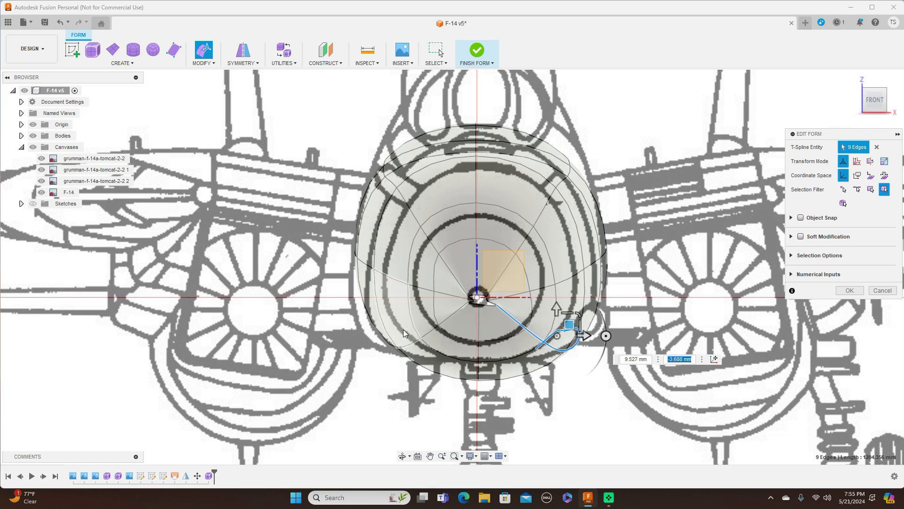
double_click(409, 347)
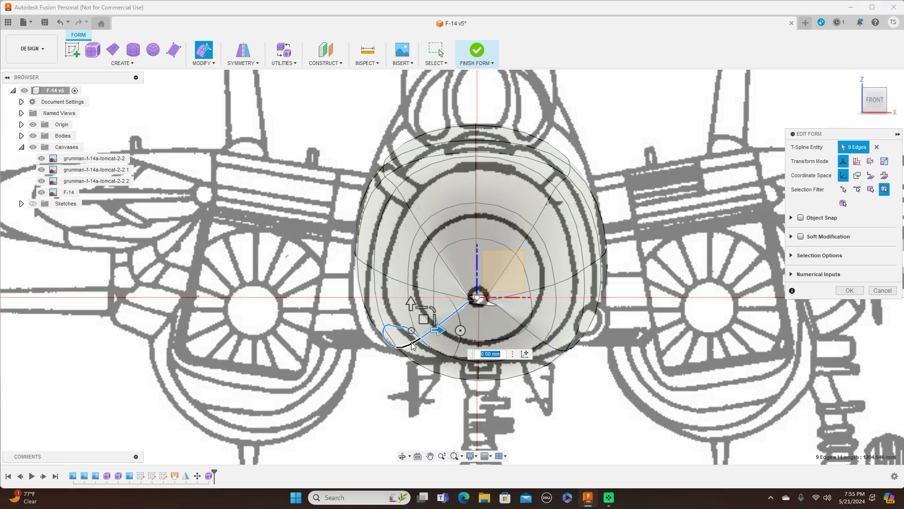
left_click_drag(424, 319, 408, 326)
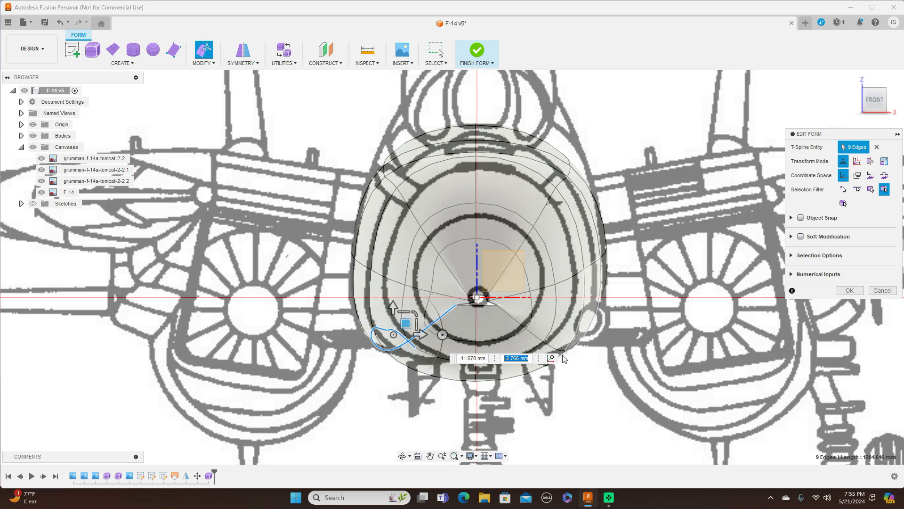
Step: Raise the bottom center vertex about 3.1 mm and shift the nose ring's left vertex about 14.4 mm outward and 6.2 mm up
scroll(500, 384, "up", 4)
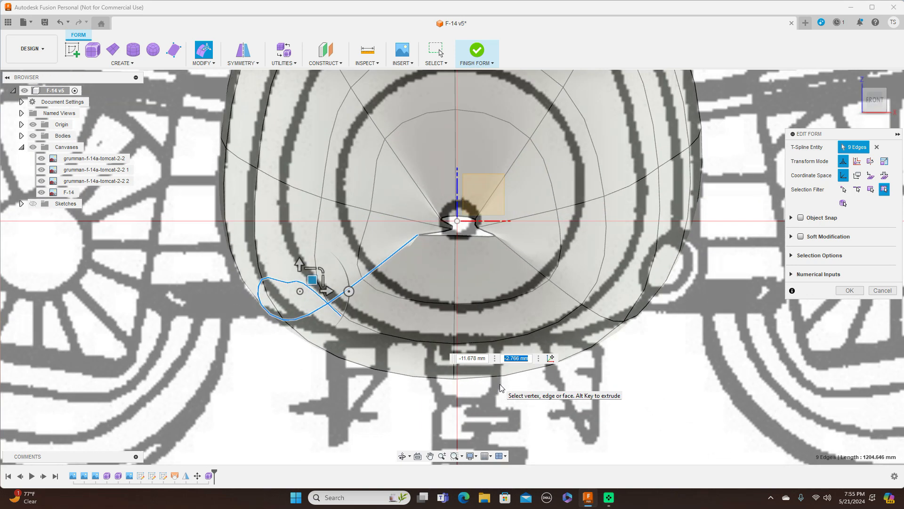
left_click(455, 381)
left_click_drag(465, 371, 467, 363)
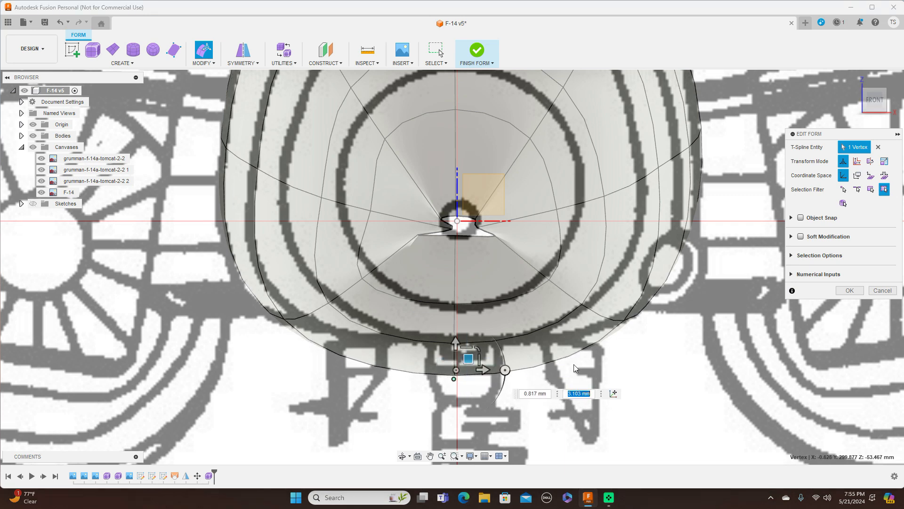
left_click(372, 211)
left_click_drag(379, 198, 341, 182)
scroll(512, 279, "down", 5)
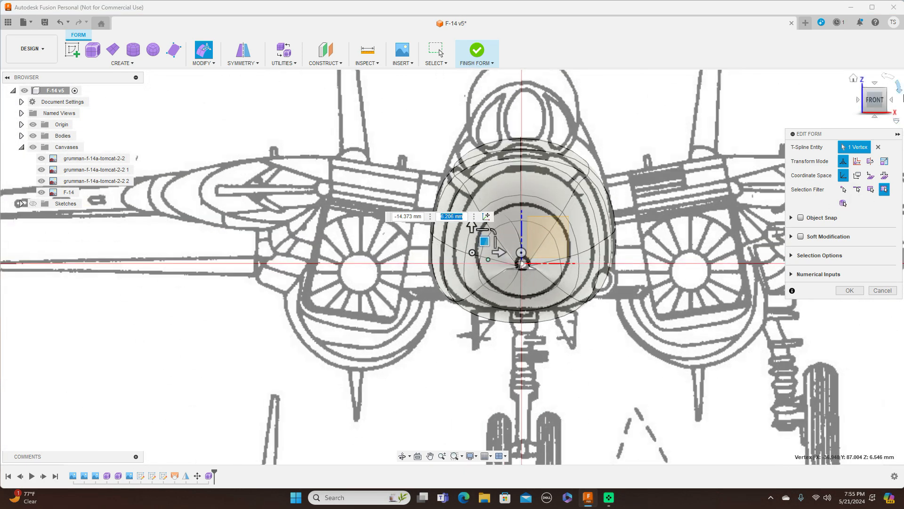
Step: Check the side view, accept the fuselage edits and finish the form
left_click(894, 102)
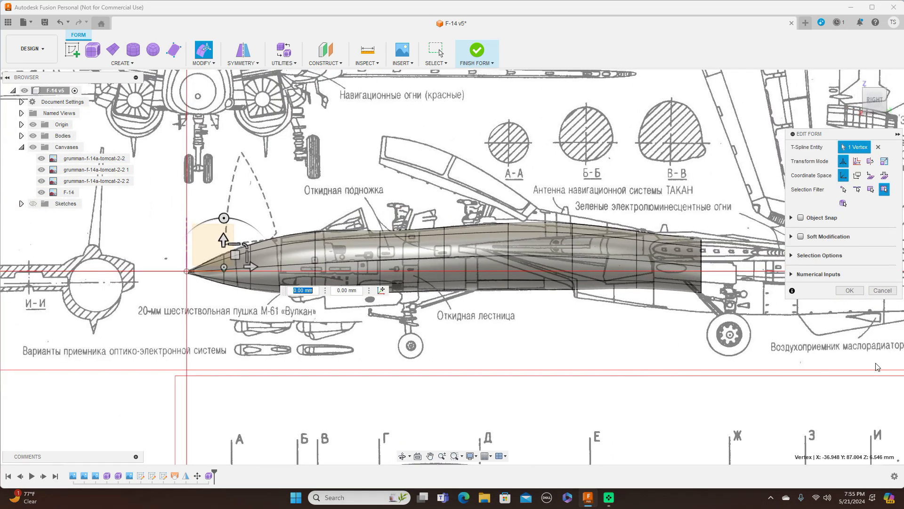
left_click(860, 294)
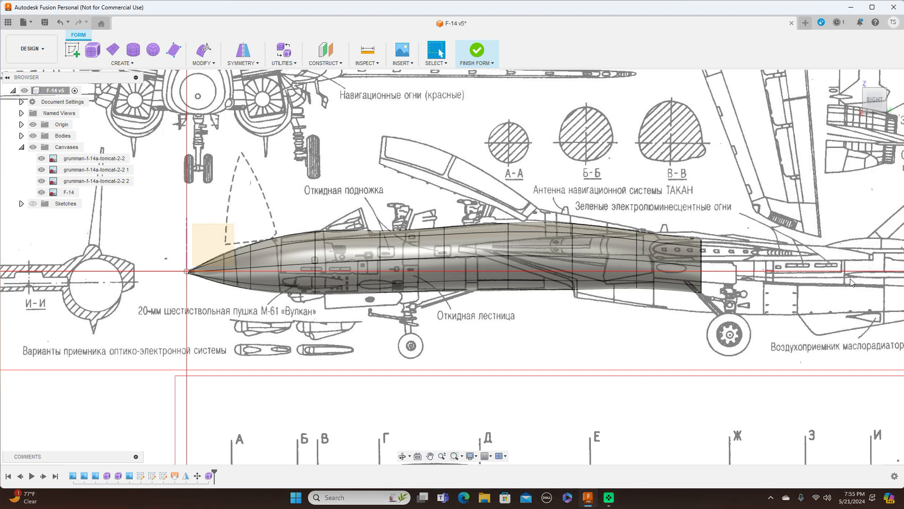
left_click(477, 51)
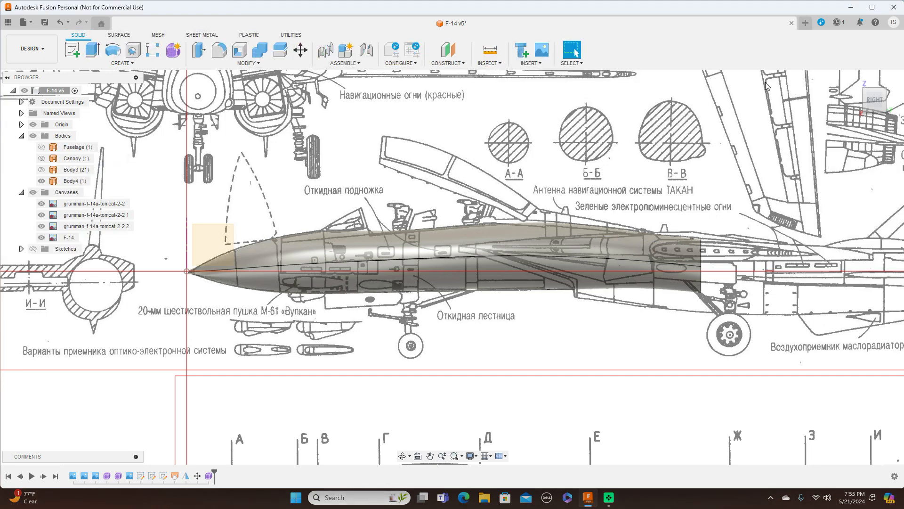
Step: Examine how the finished fuselage body fits the top and side blueprints
left_click(875, 86)
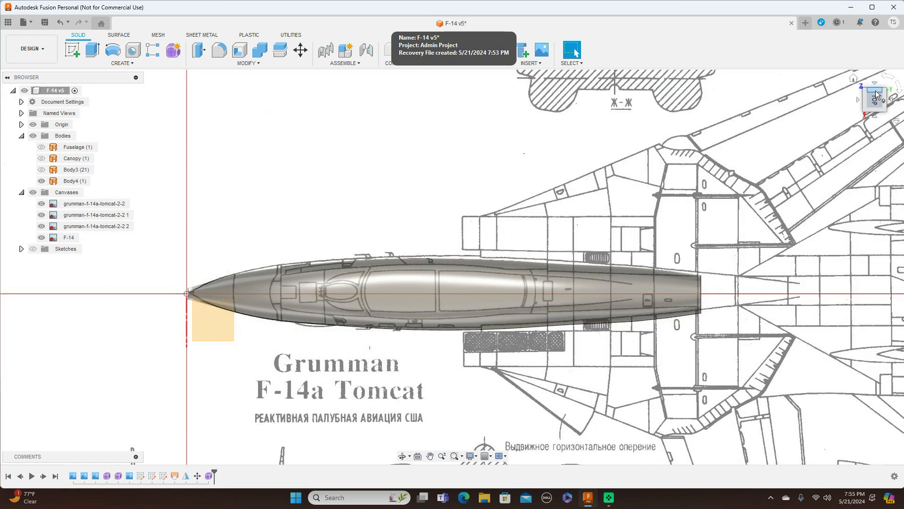
left_click(877, 121)
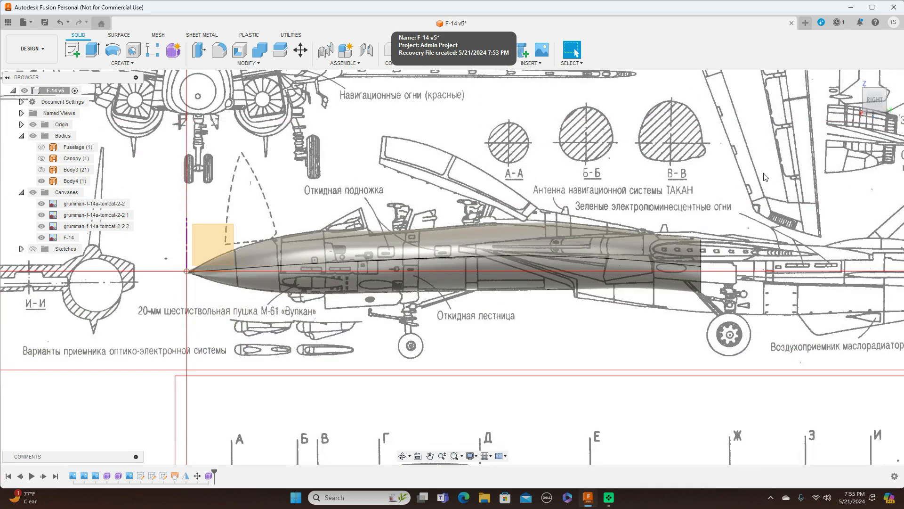
scroll(767, 178, "down", 2)
middle_click_drag(775, 202, 661, 123)
scroll(730, 188, "up", 2)
middle_click_drag(729, 188, 744, 287)
scroll(744, 286, "down", 1)
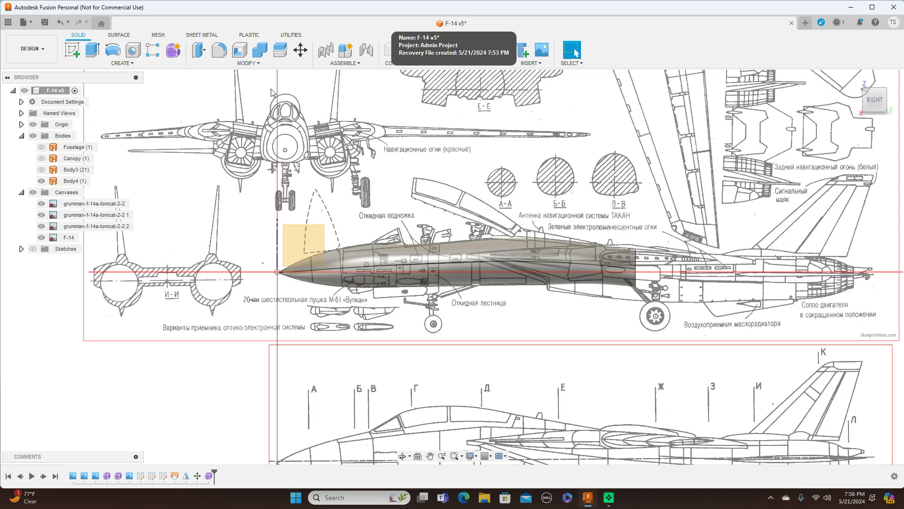
Step: Start a new form and place a cylinder about 100.6 mm in diameter on the front plane, centered over the canopy outline
left_click(174, 51)
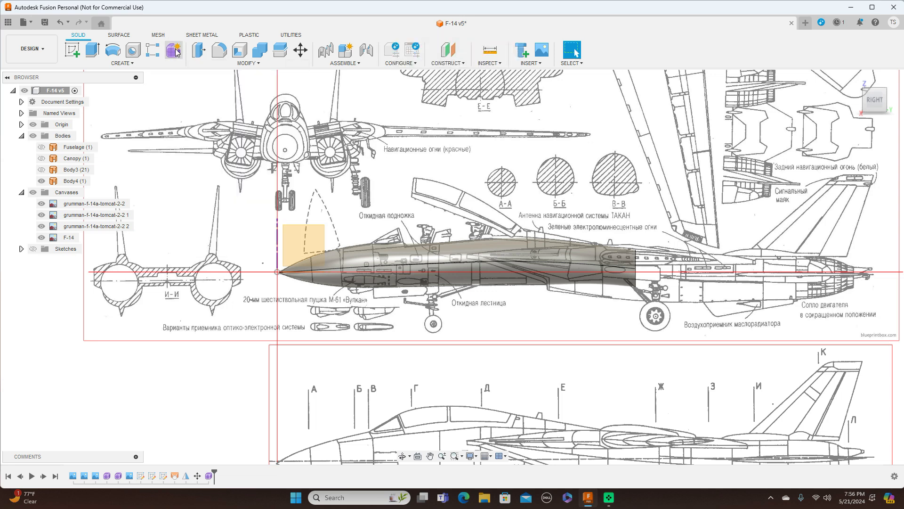
left_click(857, 99)
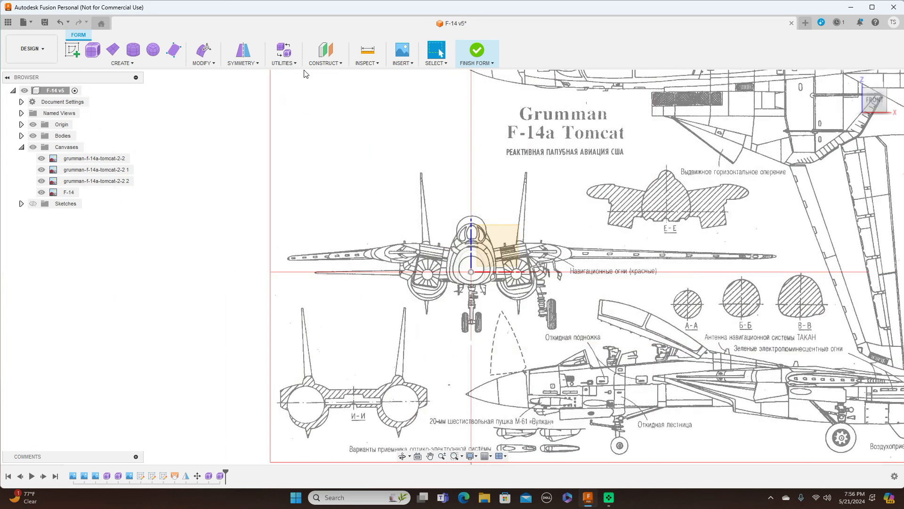
left_click(134, 51)
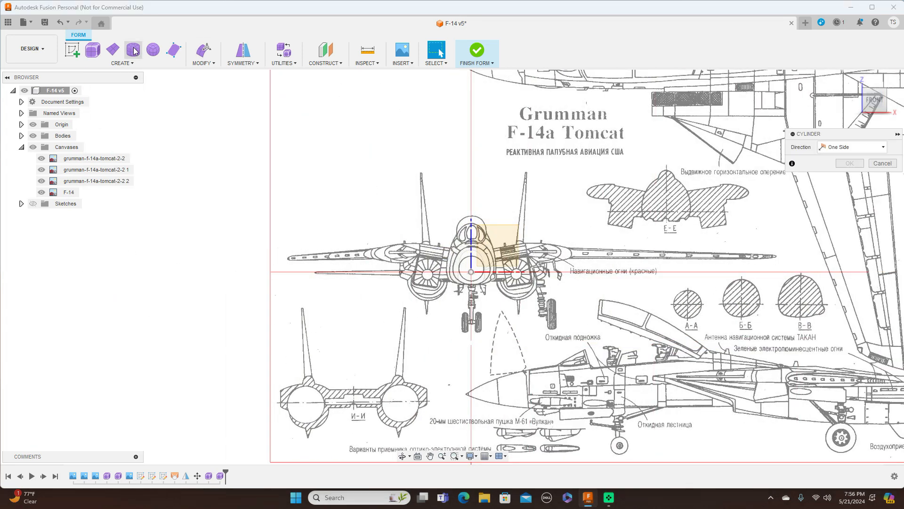
left_click(501, 235)
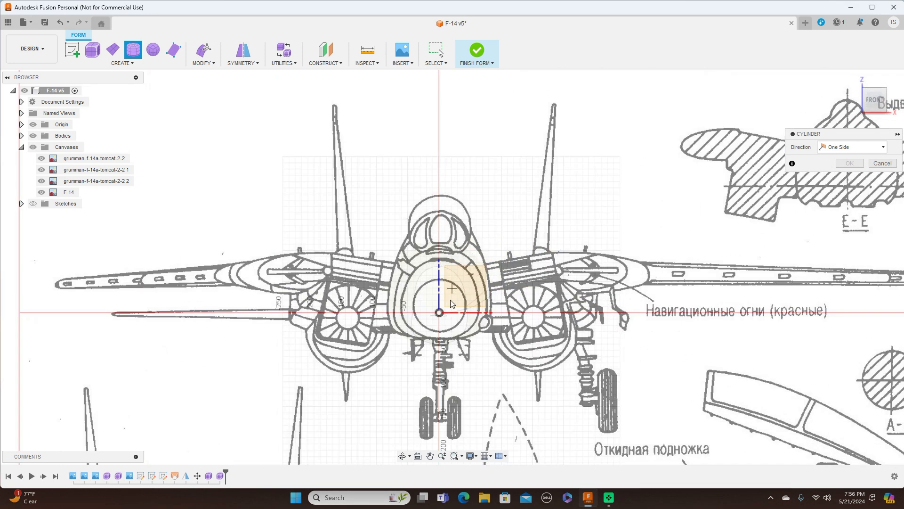
left_click(439, 226)
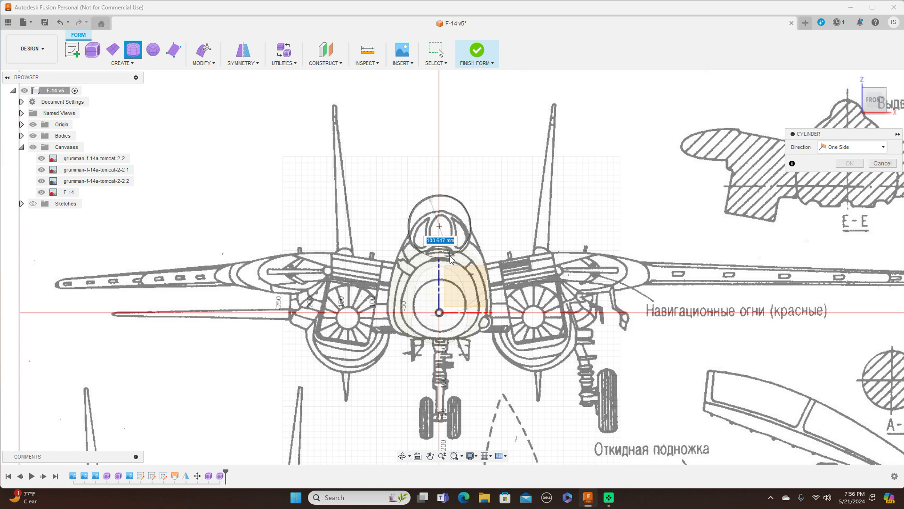
left_click(452, 260)
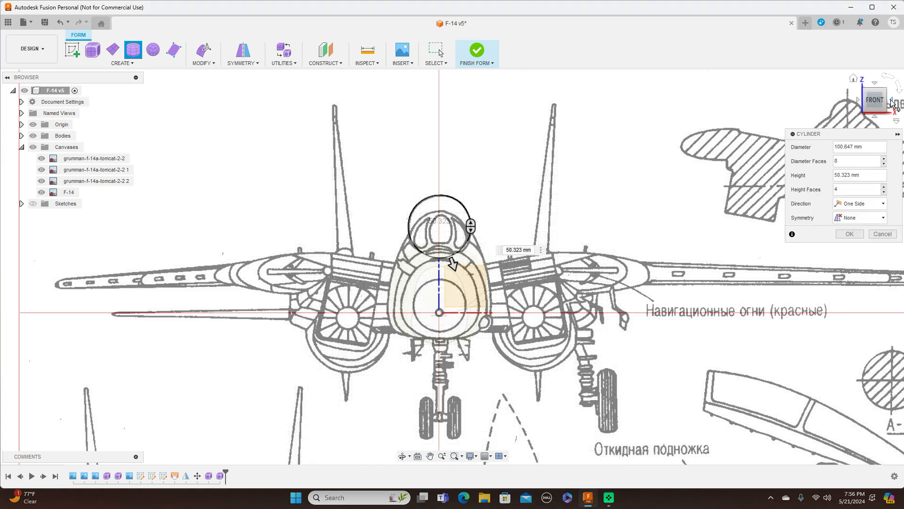
Step: In the side view, extend the canopy cylinder to a height of 680 mm with 8 height faces
left_click(892, 103)
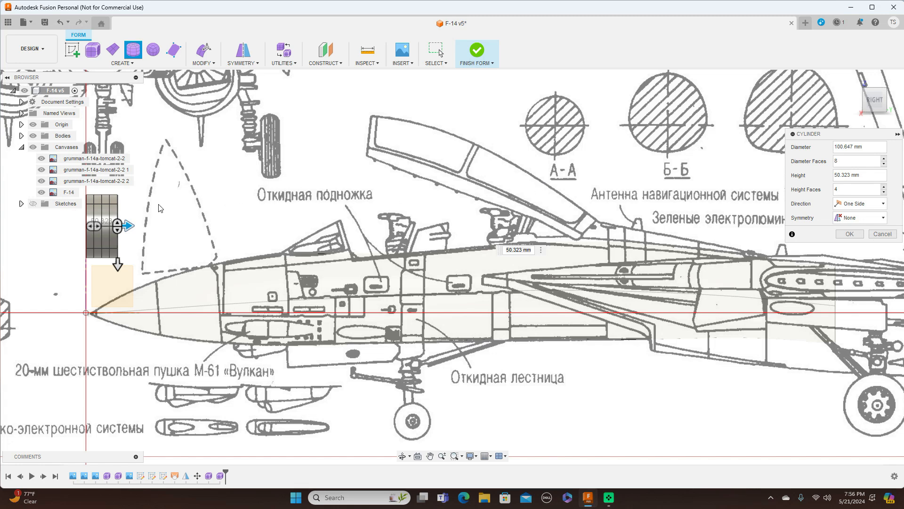
left_click_drag(126, 225, 518, 233)
left_click_drag(196, 224, 264, 227)
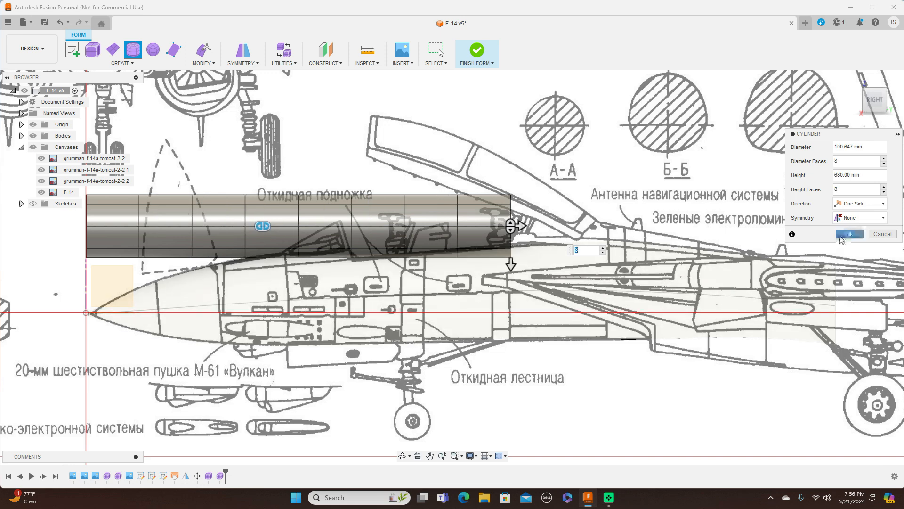
Step: Accept the cylinder and move it about 319 mm in Y and -30 mm in Z over the canopy in the side view
left_click(856, 235)
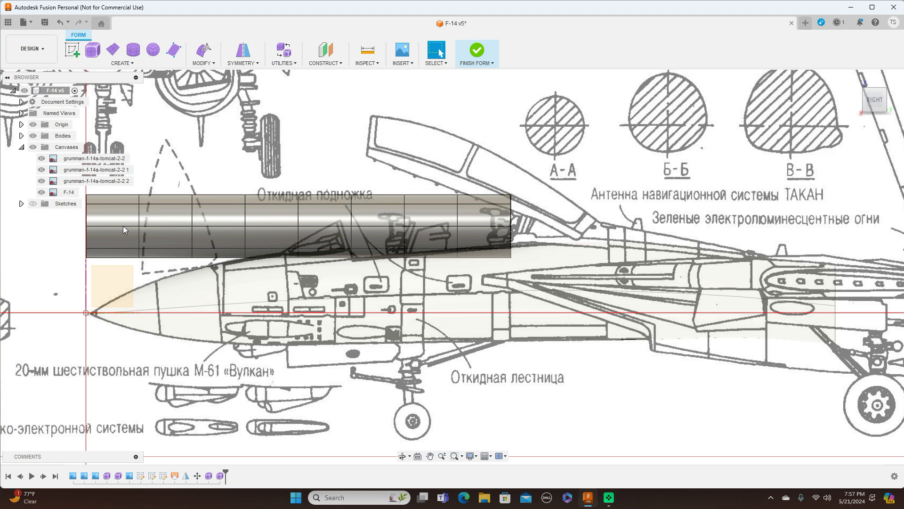
middle_click_drag(205, 299, 369, 296)
left_click_drag(247, 117, 719, 256)
right_click(635, 116)
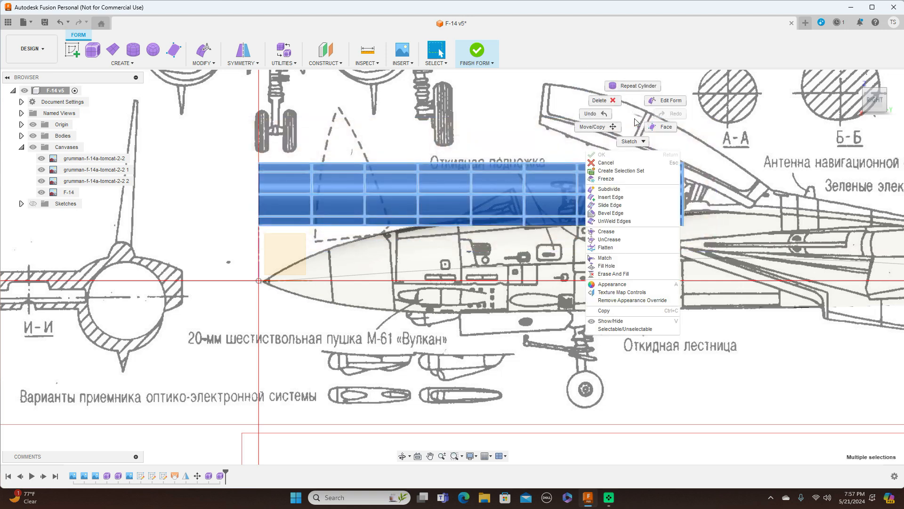
left_click(594, 127)
scroll(690, 236, "down", 2)
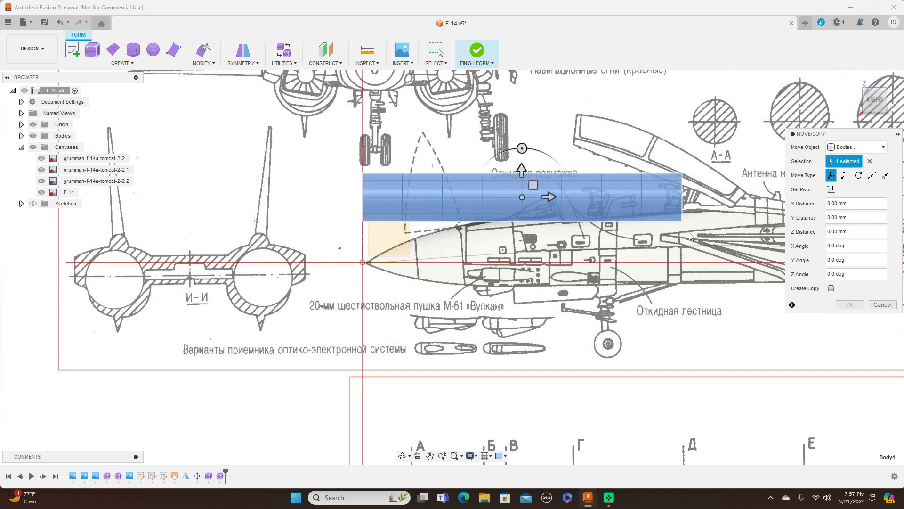
middle_click_drag(628, 208, 431, 222)
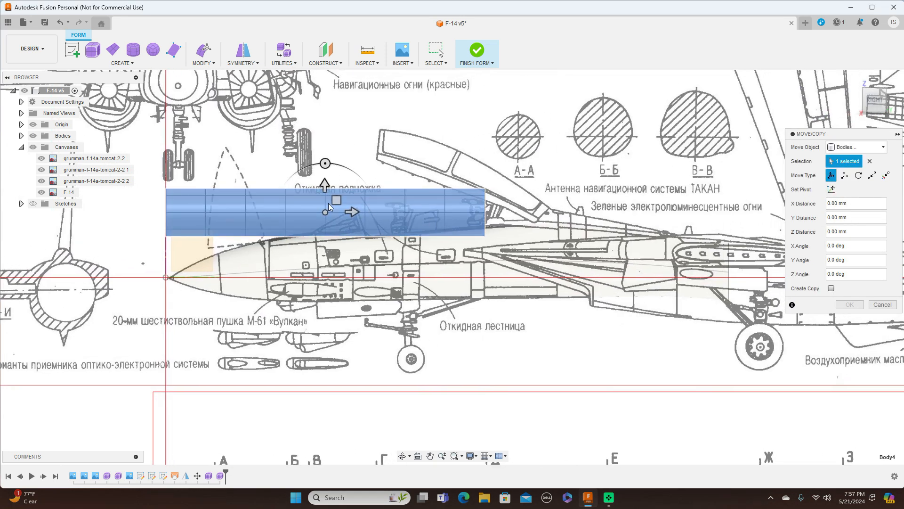
left_click_drag(337, 201, 487, 215)
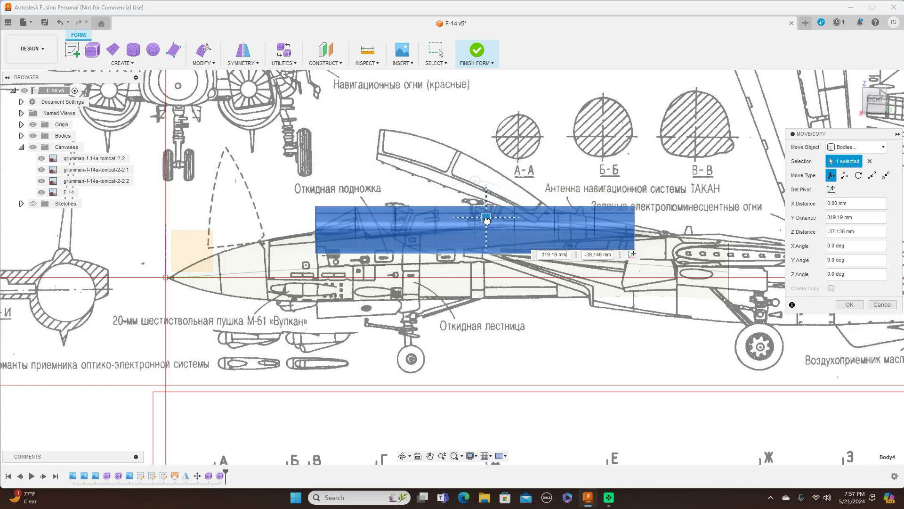
left_click_drag(486, 214, 486, 217)
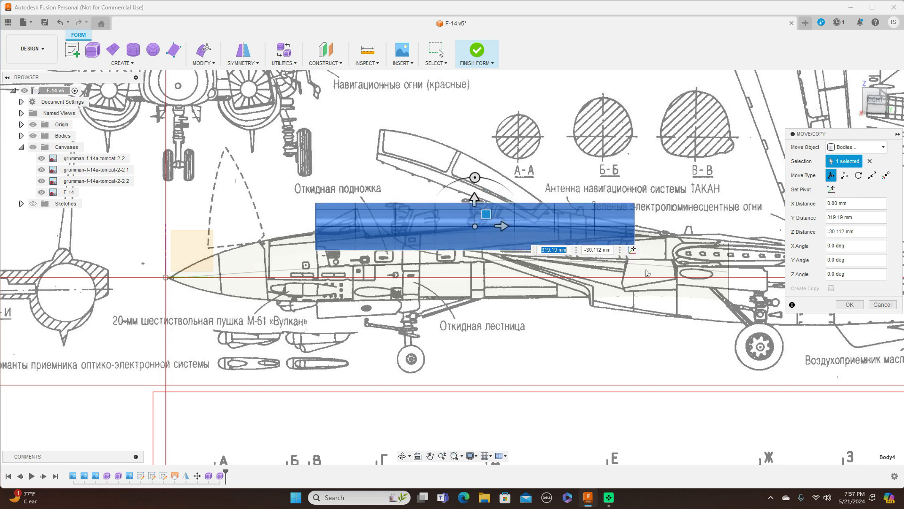
left_click(851, 305)
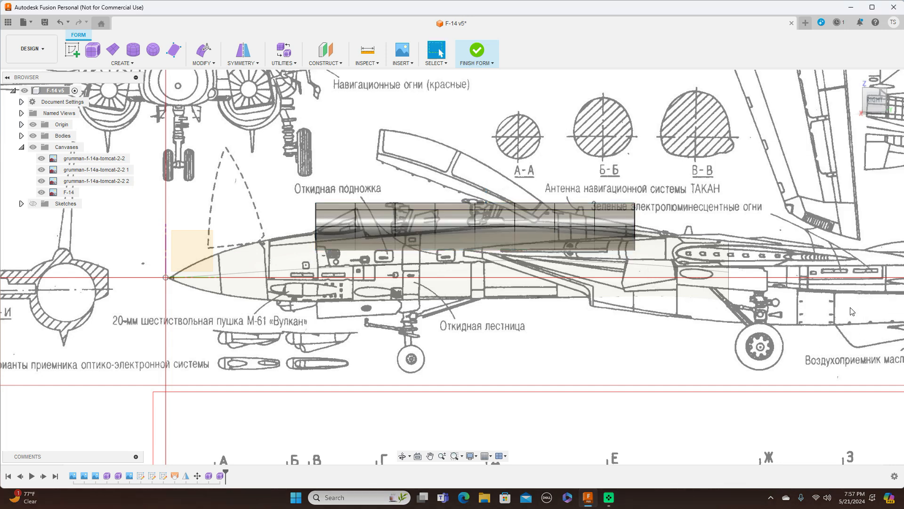
Step: Edit the form to pull the cylinder's rear edge ring about 86 mm further aft along the fuselage spine
double_click(635, 221)
right_click(634, 221)
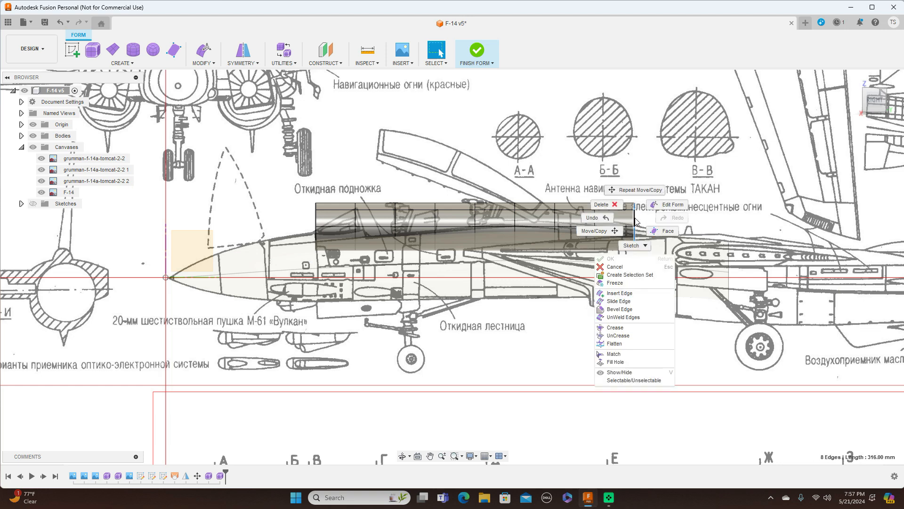
left_click(668, 205)
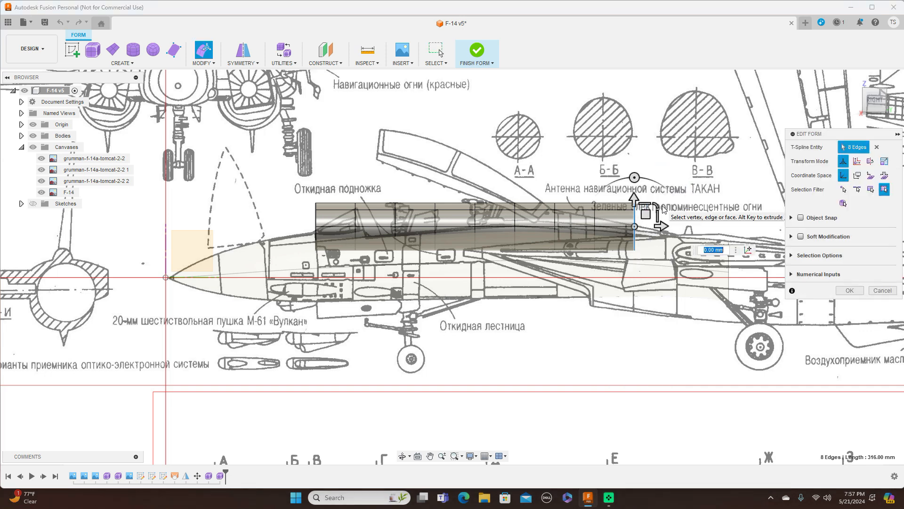
left_click_drag(651, 215, 680, 214)
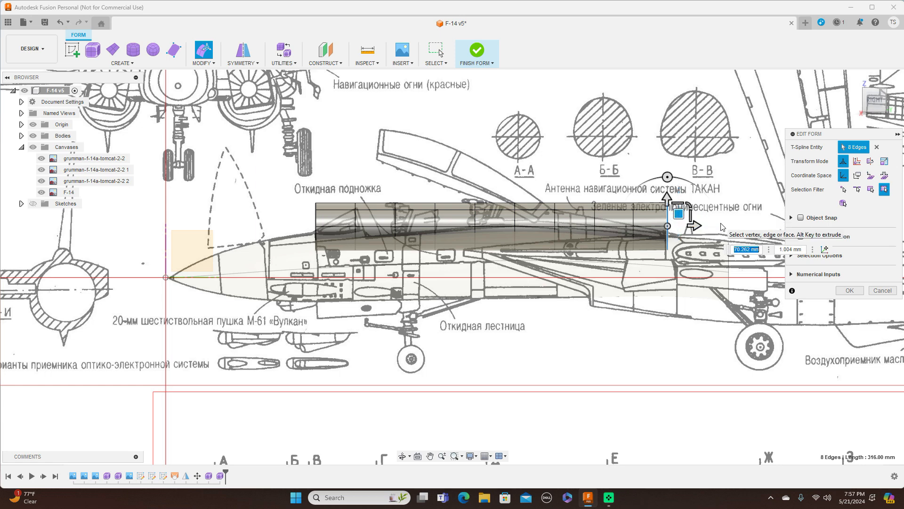
left_click_drag(680, 216, 686, 215)
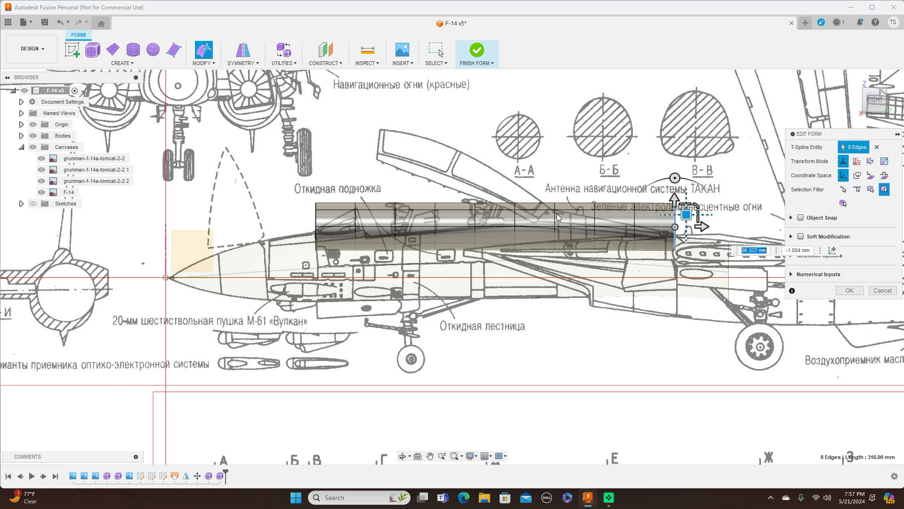
Step: Lower the front edge ring about 67 mm to the windshield base, and raise the top vertex above the cockpit about 18.5 mm
double_click(316, 221)
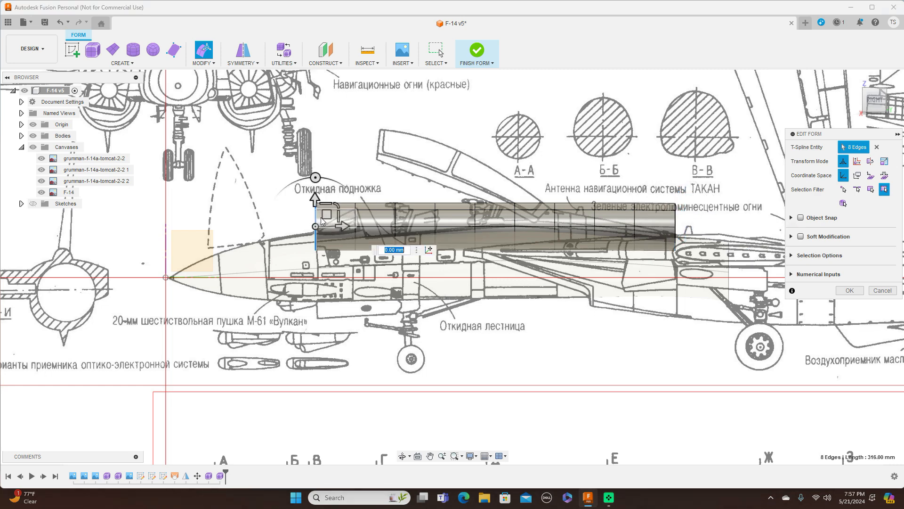
left_click_drag(320, 213, 323, 245)
scroll(518, 276, "up", 3)
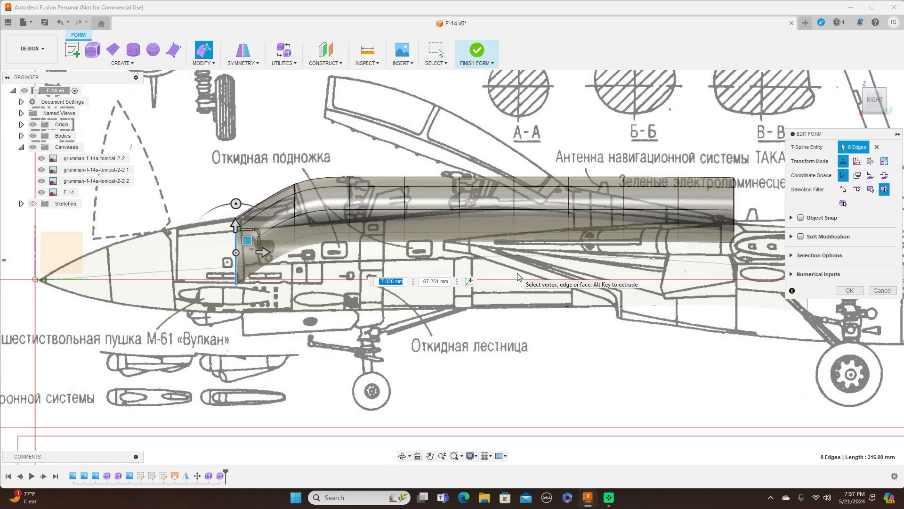
scroll(518, 277, "down", 2)
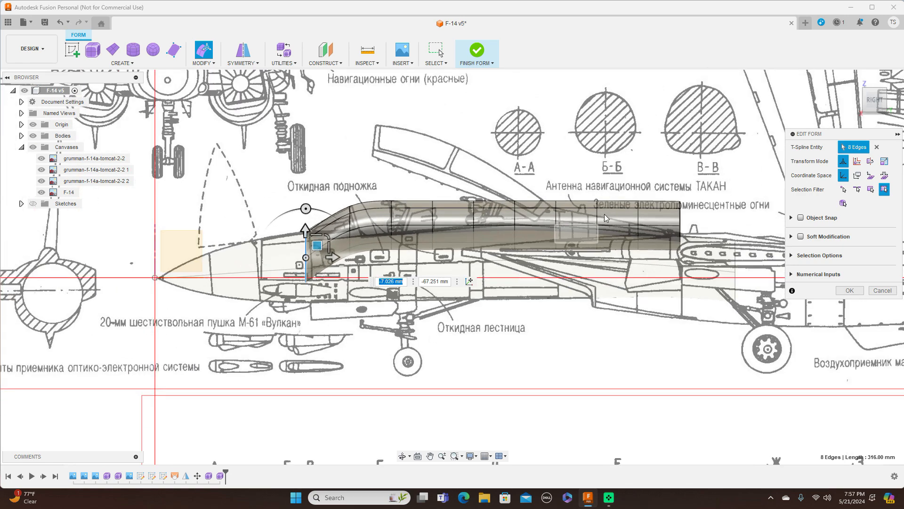
left_click(393, 202)
left_click_drag(403, 188, 403, 180)
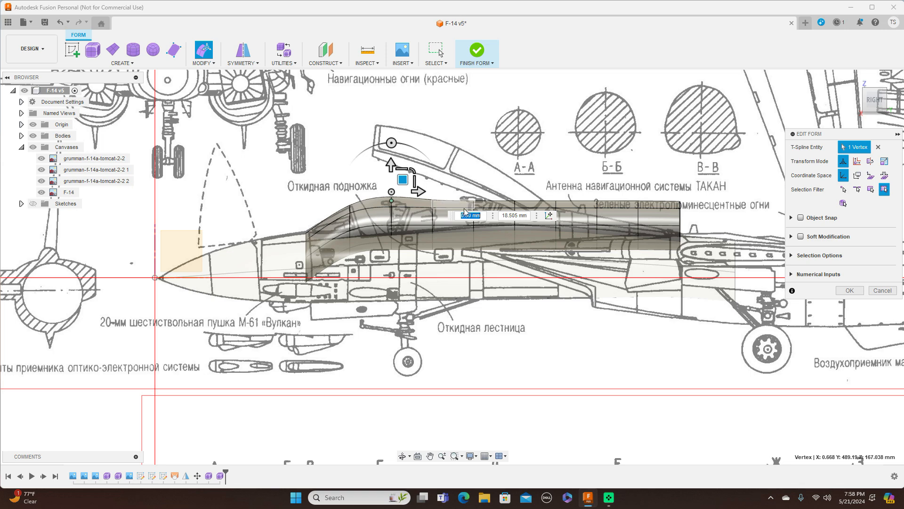
Step: Lower the third-from-last edge ring about 42 mm and the rear end ring about 72 mm to follow the spine
scroll(471, 239, "up", 4)
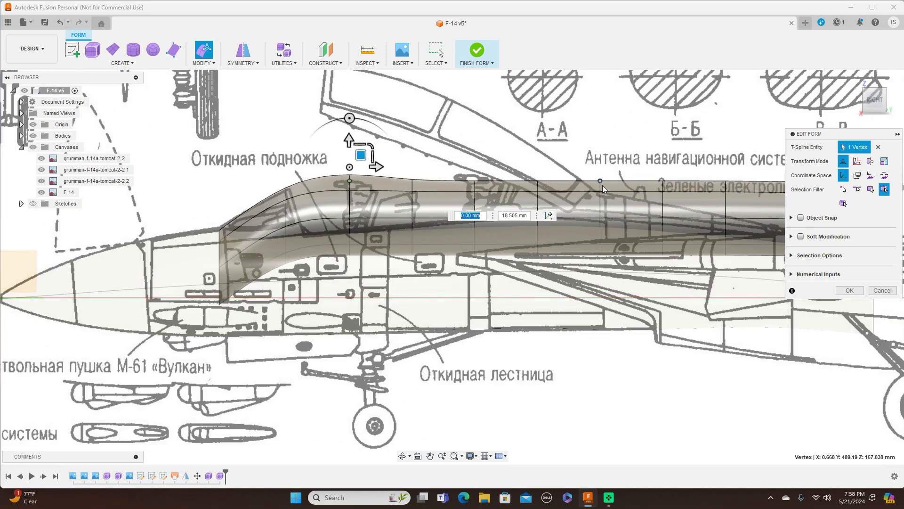
left_click(663, 217)
left_click_drag(676, 208, 676, 240)
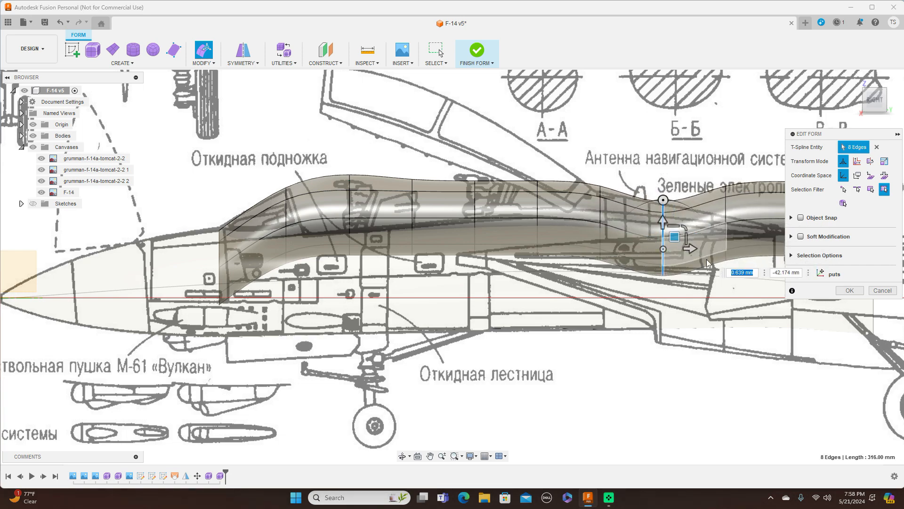
scroll(715, 262, "down", 2)
middle_click_drag(739, 263, 645, 279)
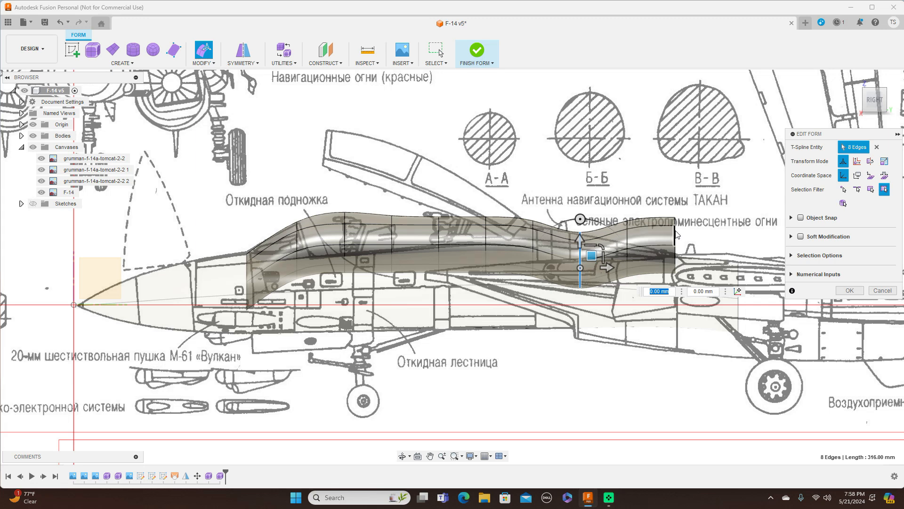
double_click(675, 238)
left_click_drag(688, 232, 688, 273)
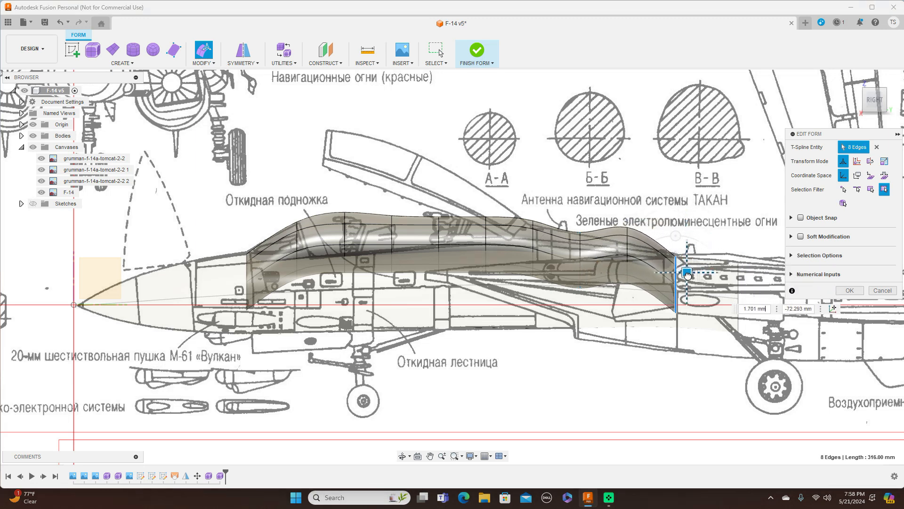
Step: Lower the next-to-last edge ring about 42.5 mm so the canopy's rear section follows the side profile
left_click(629, 251)
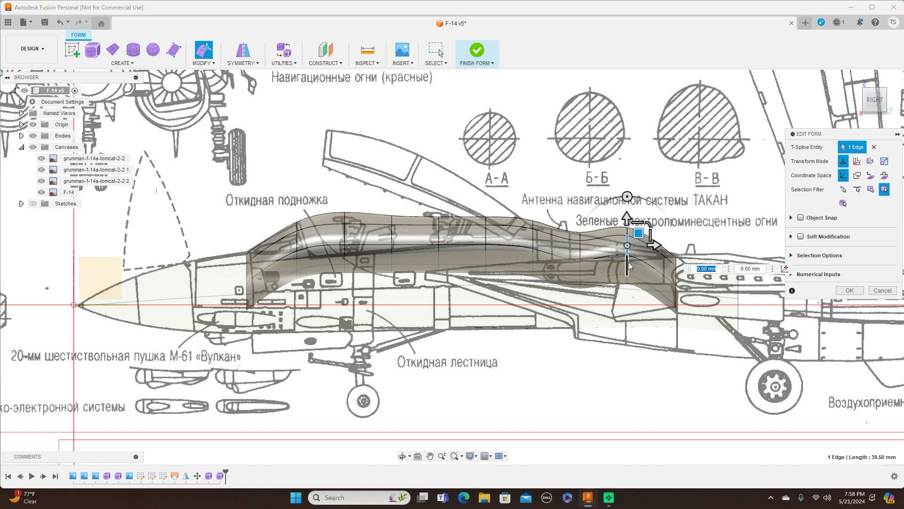
double_click(629, 265)
left_click_drag(637, 241, 636, 266)
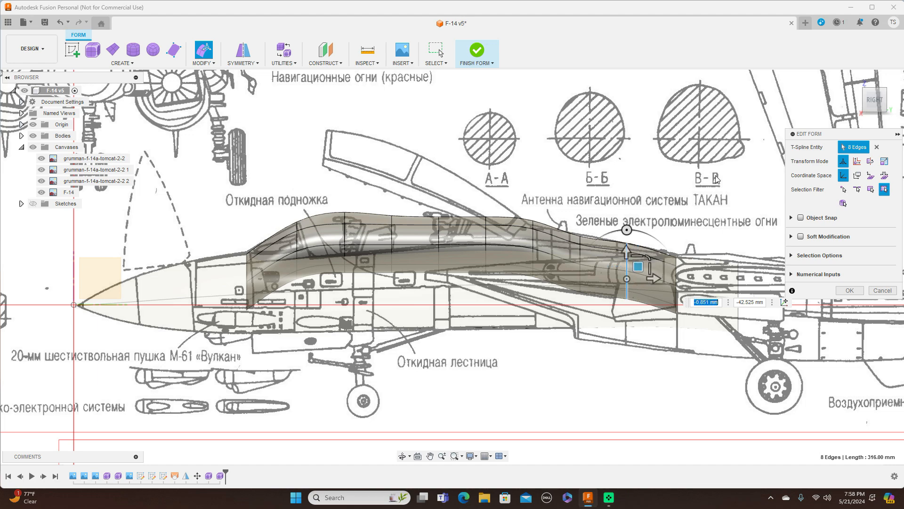
Step: In the top view, widen the three edge rings around the cockpit by factors of about 1.24, 1.21 and 1.15 from front to rear
left_click(876, 85)
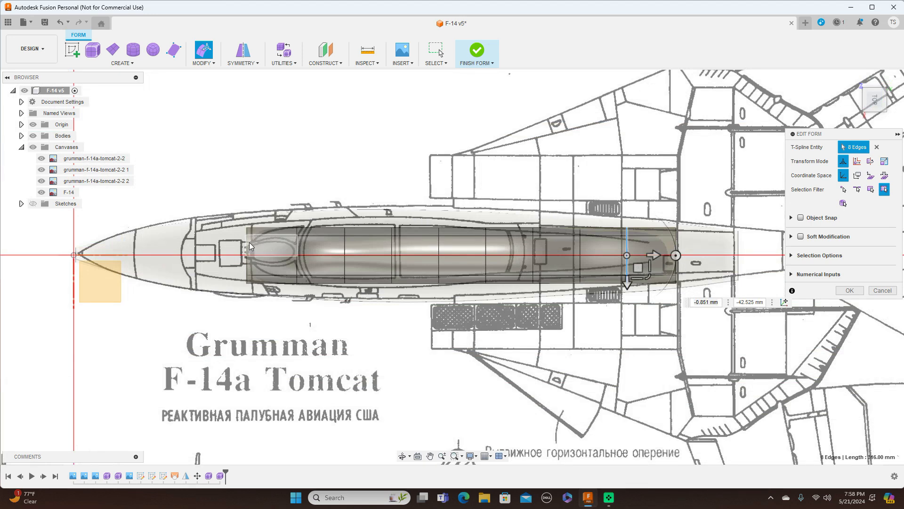
double_click(345, 241)
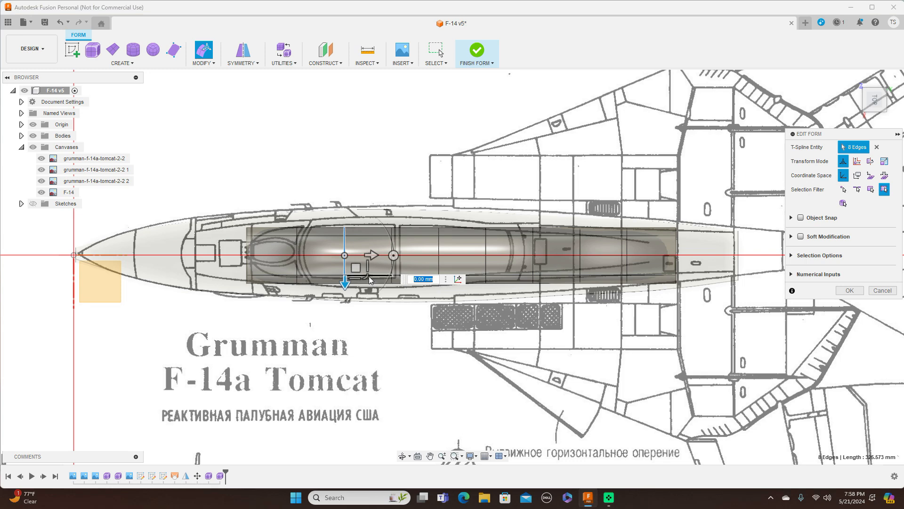
left_click_drag(369, 277, 368, 278)
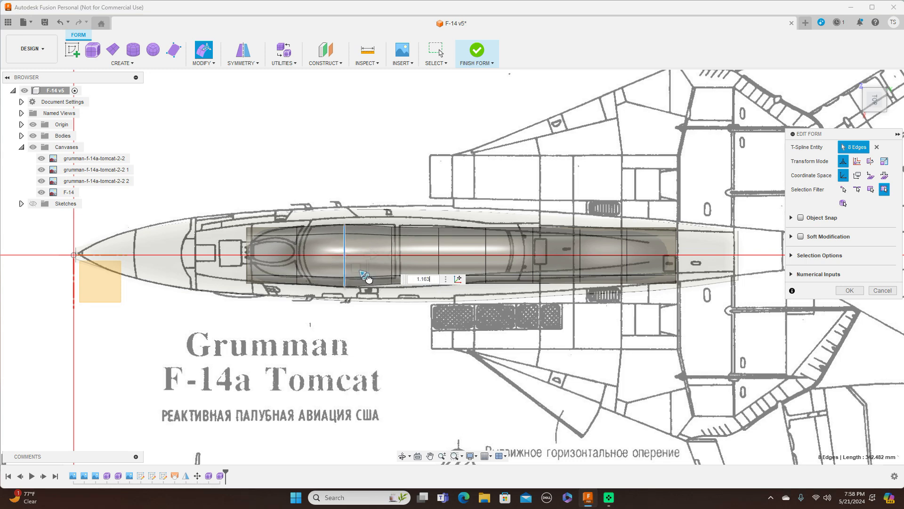
left_click_drag(369, 278, 369, 280)
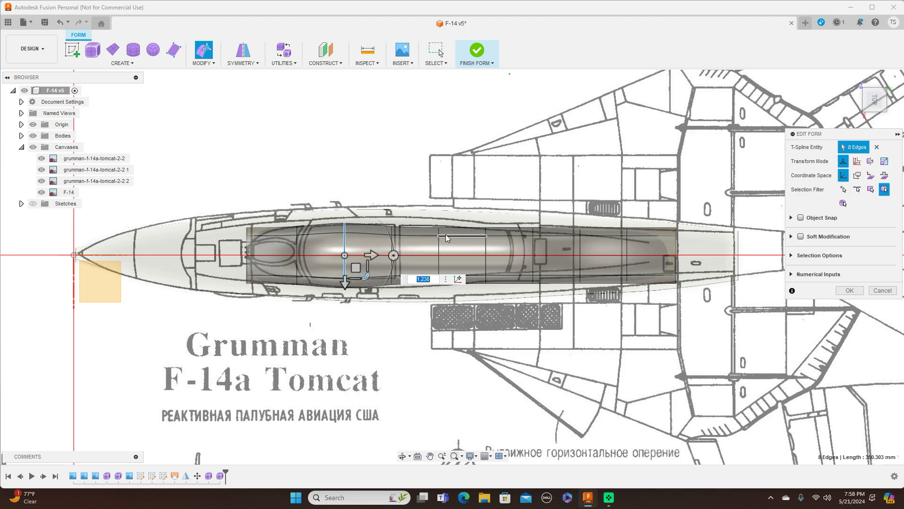
double_click(439, 251)
left_click_drag(460, 276, 461, 281)
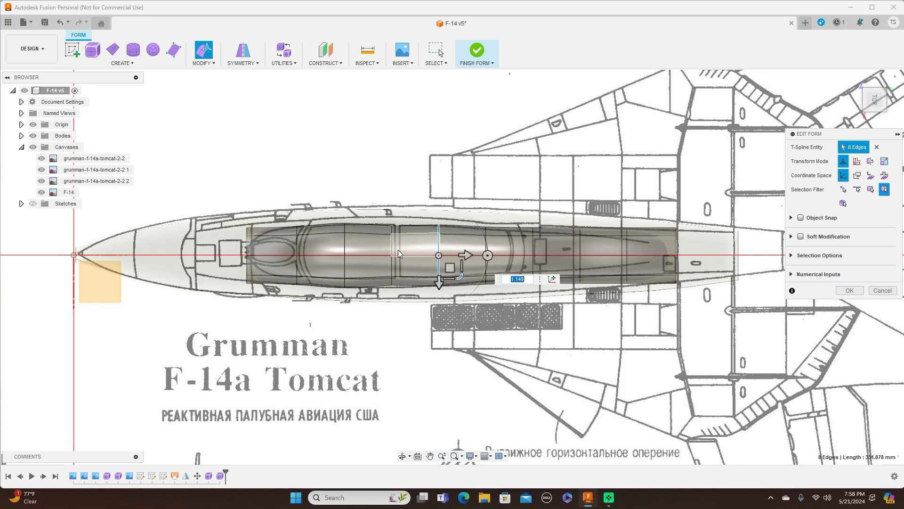
left_click(393, 251)
double_click(393, 254)
left_click_drag(412, 277, 413, 284)
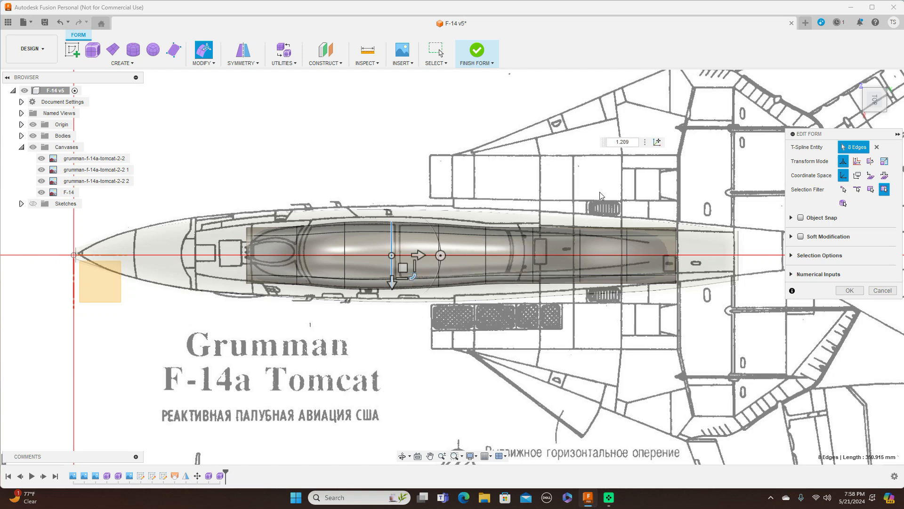
Step: Narrow the two edge rings behind the cockpit to match the tapering spine outline in the top view
double_click(533, 246)
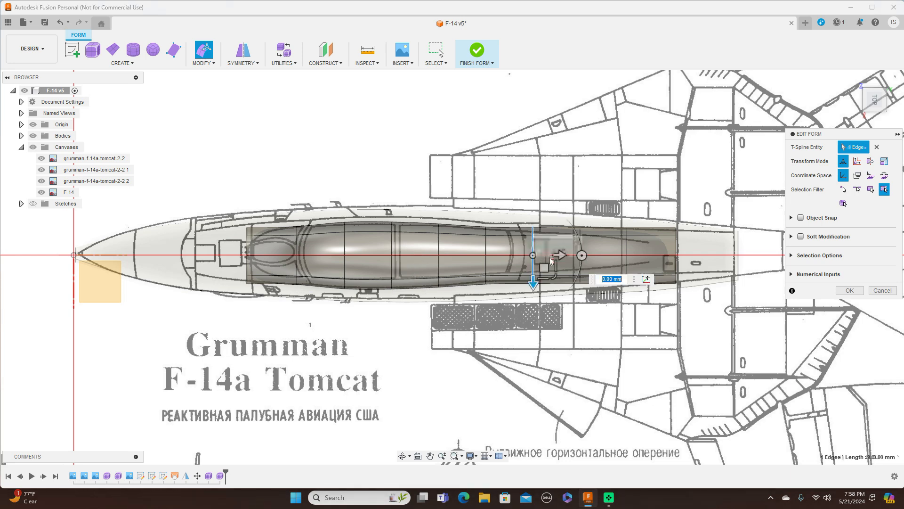
left_click_drag(556, 278, 572, 260)
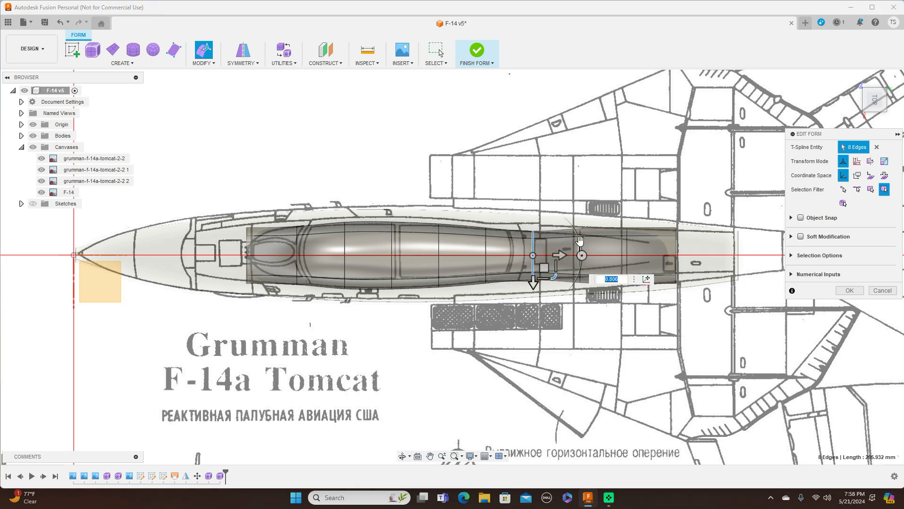
scroll(582, 238, "up", 3)
double_click(580, 238)
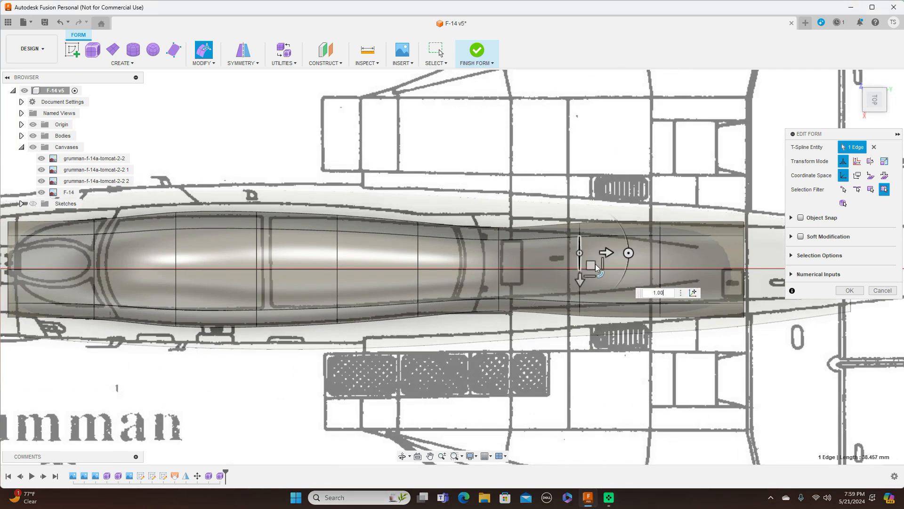
left_click_drag(601, 293, 618, 278)
Step: Narrow the next-to-last edge ring to the spine outline and scale the rear end ring's width by about 0.29
double_click(659, 254)
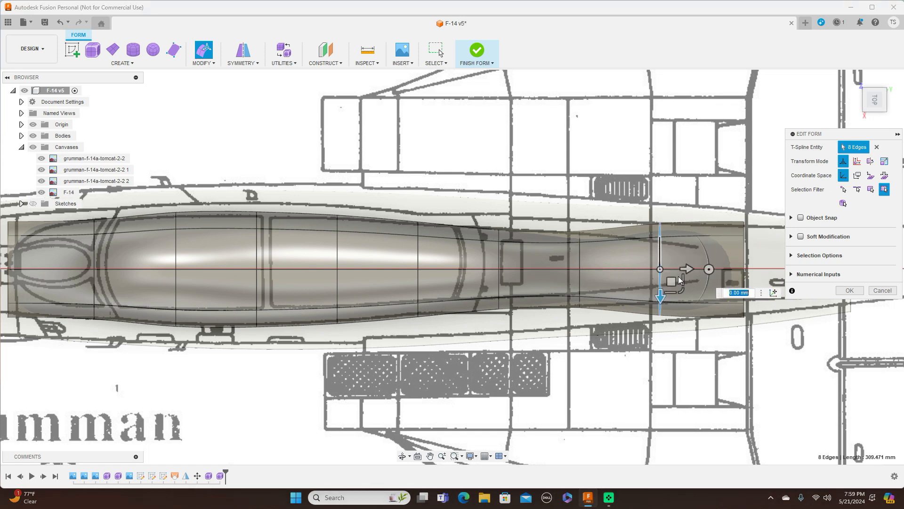
left_click_drag(681, 289, 731, 250)
double_click(743, 250)
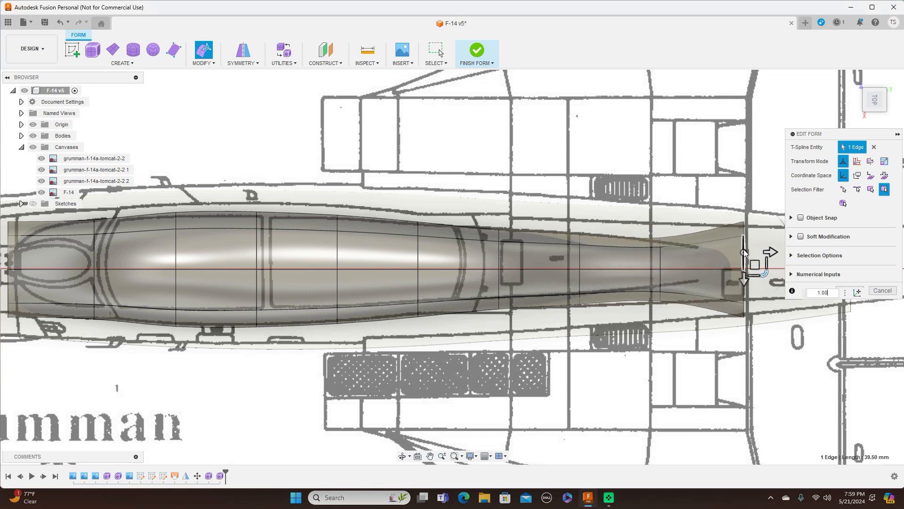
left_click_drag(765, 289, 752, 262)
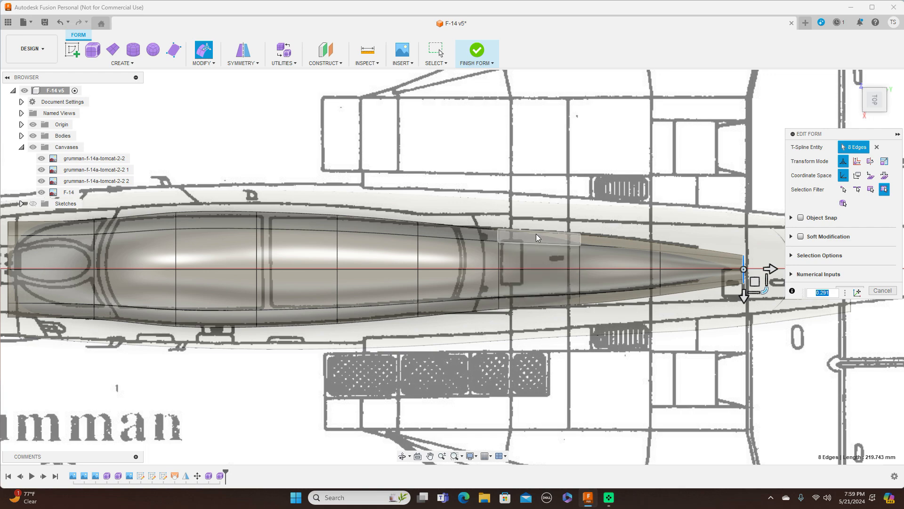
scroll(567, 318, "down", 2)
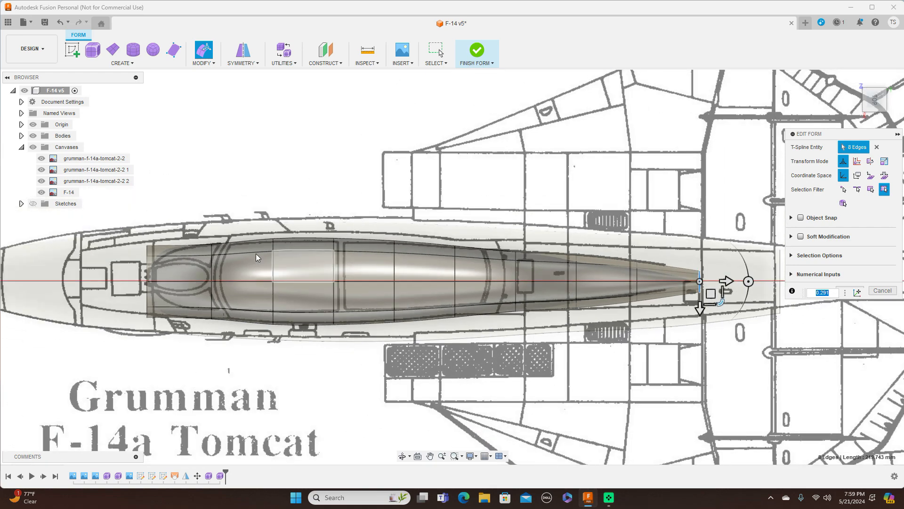
scroll(148, 263, "up", 2)
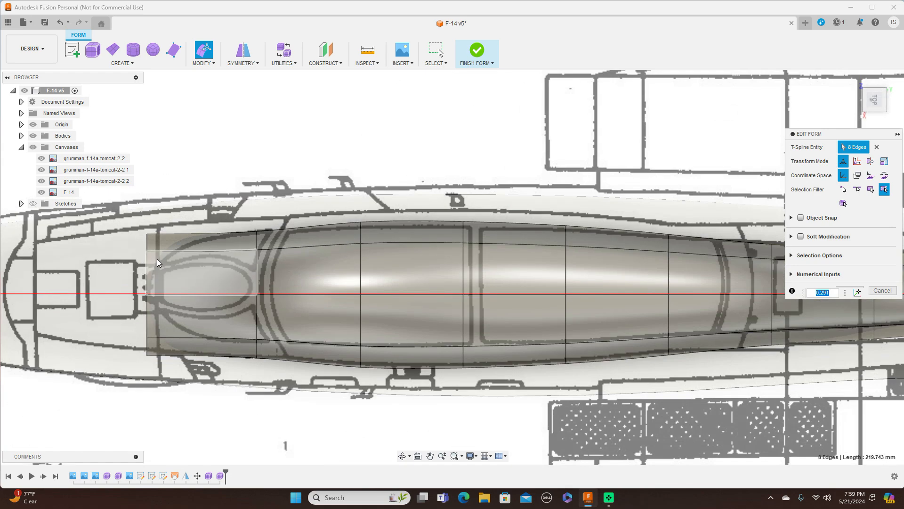
Step: In the top view, scale the front end ring's width by about 0.68 and the third edge ring's width by about 0.93
double_click(148, 264)
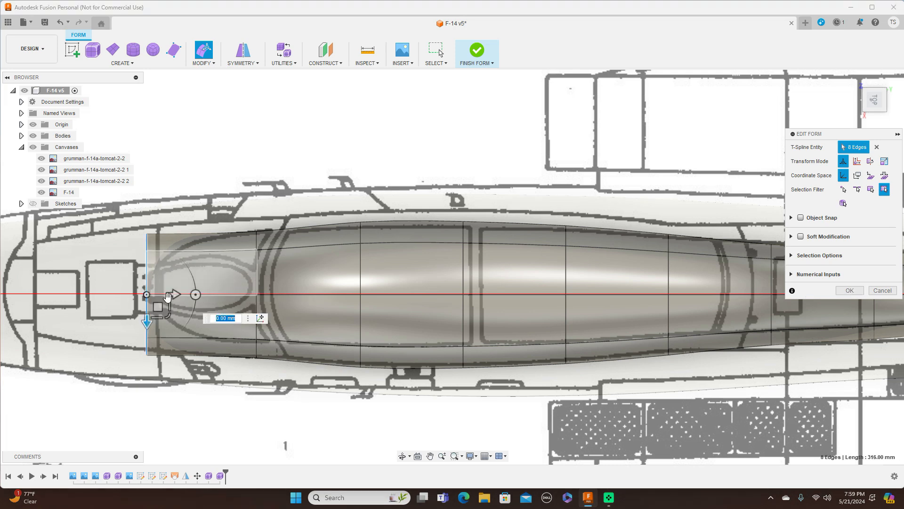
left_click_drag(168, 316, 168, 304)
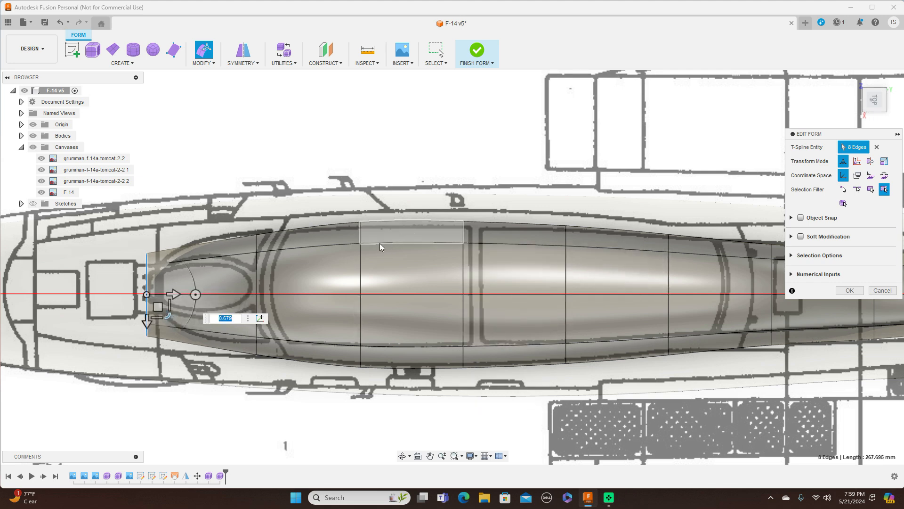
double_click(361, 265)
left_click_drag(384, 316, 382, 317)
type("0.918")
key("Return")
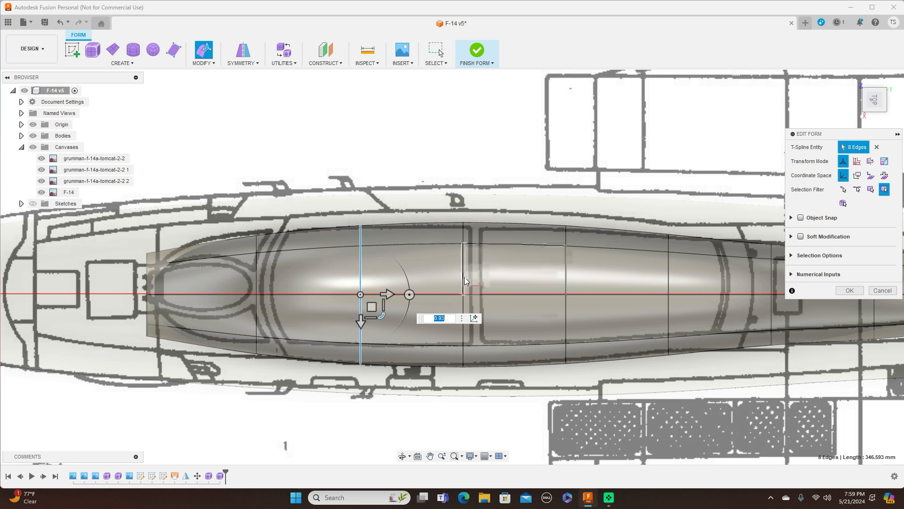
Step: Scale the width of the fourth edge ring from the front by about 0.944 to fit the canopy outline
double_click(465, 281)
left_click(486, 315)
type("0.944")
key("Return")
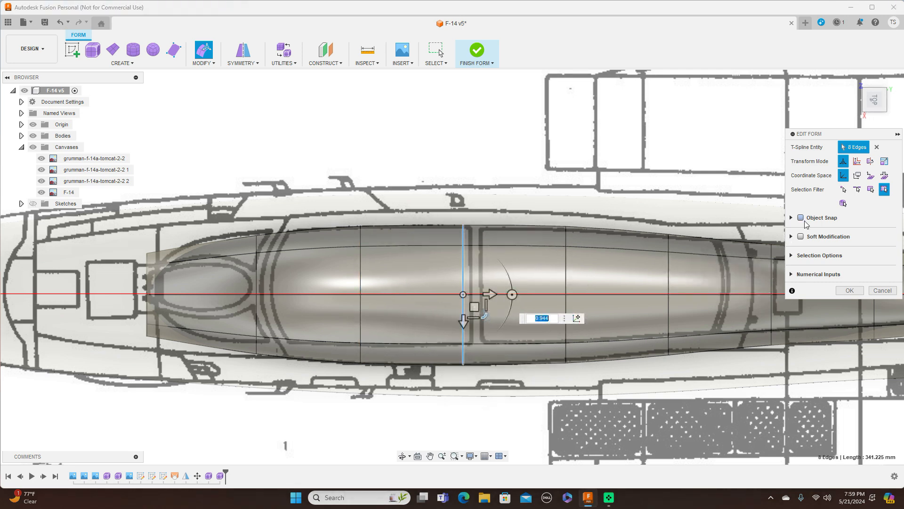
Step: In the side view, raise the fourth edge ring about 5.9 mm to match the canopy's upper profile
left_click(875, 119)
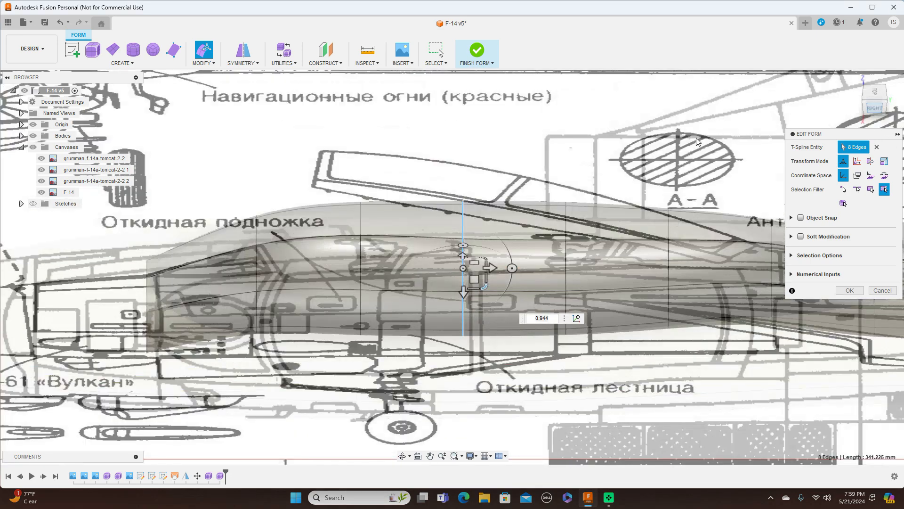
scroll(663, 312, "down", 2)
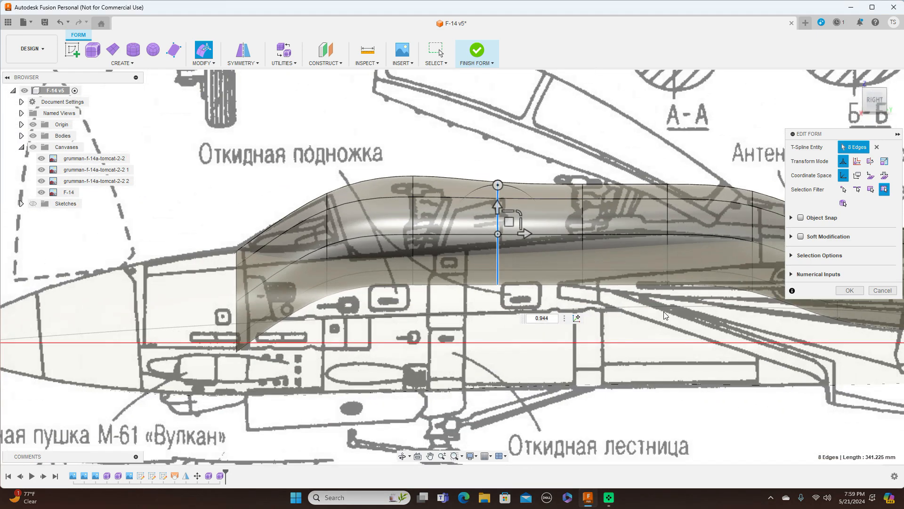
scroll(666, 314, "right", 5)
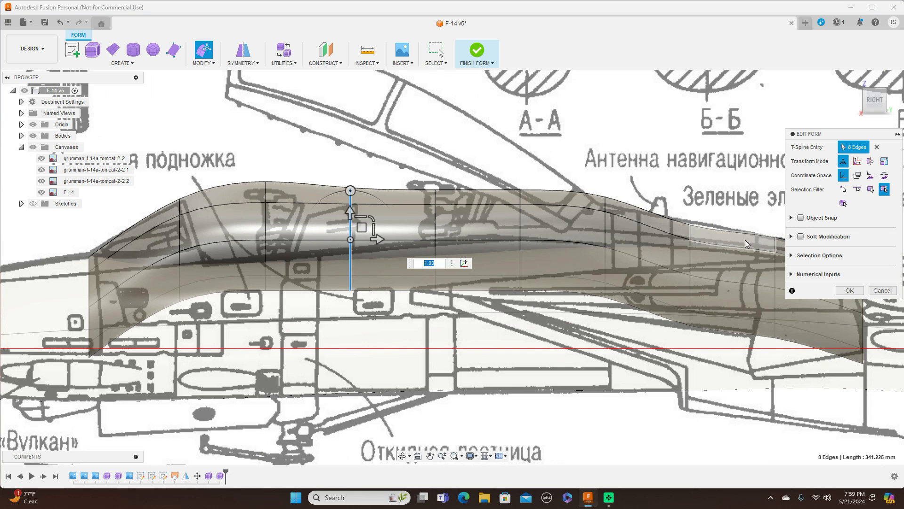
scroll(669, 115, "up", 1)
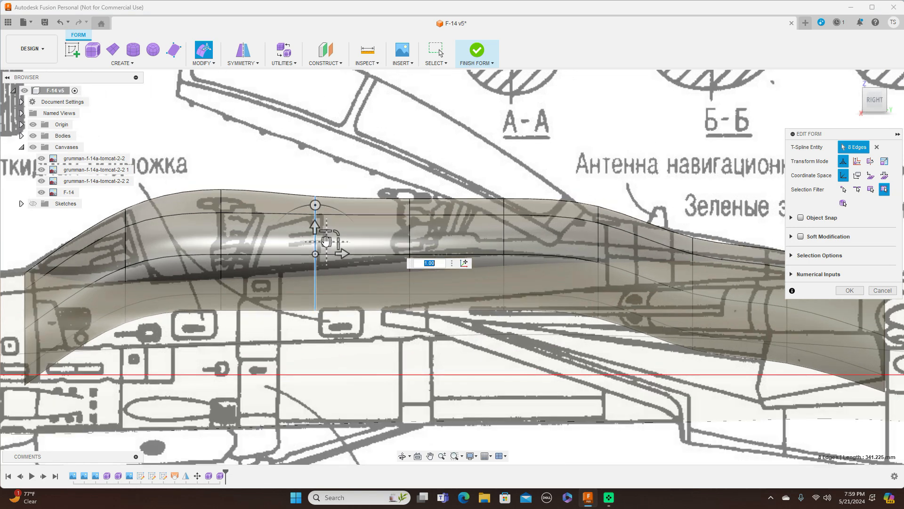
left_click_drag(325, 242, 434, 229)
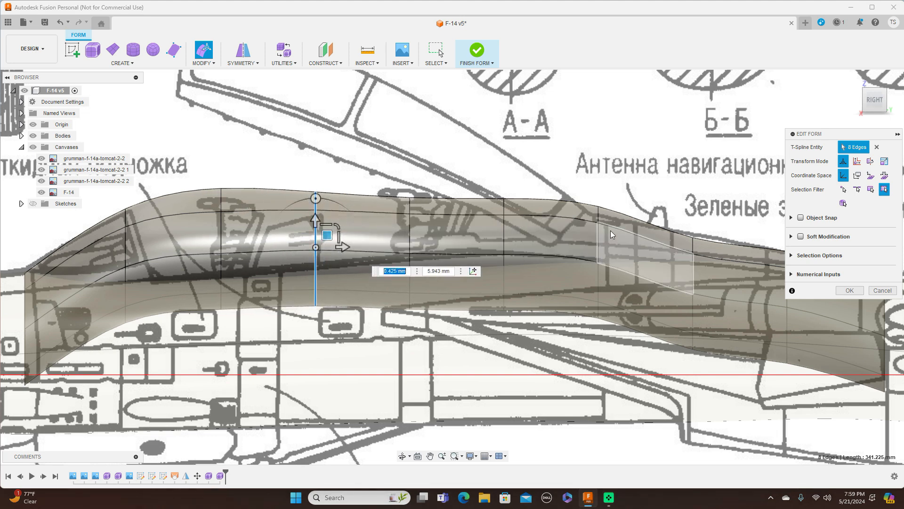
Step: Lower the seventh edge ring about 8.9 mm, shifting it 1.7 mm toward the nose, and raise the eighth ring to the spine profile
left_click(598, 236)
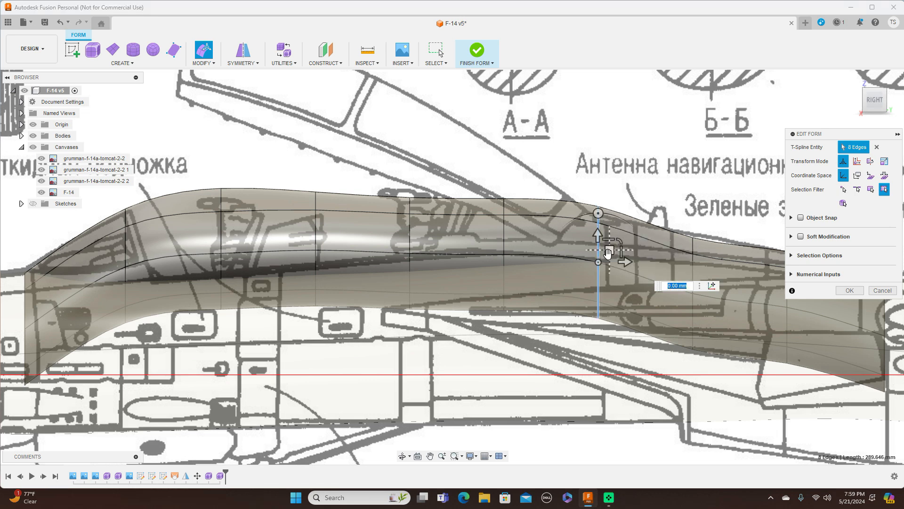
left_click_drag(621, 242, 609, 258)
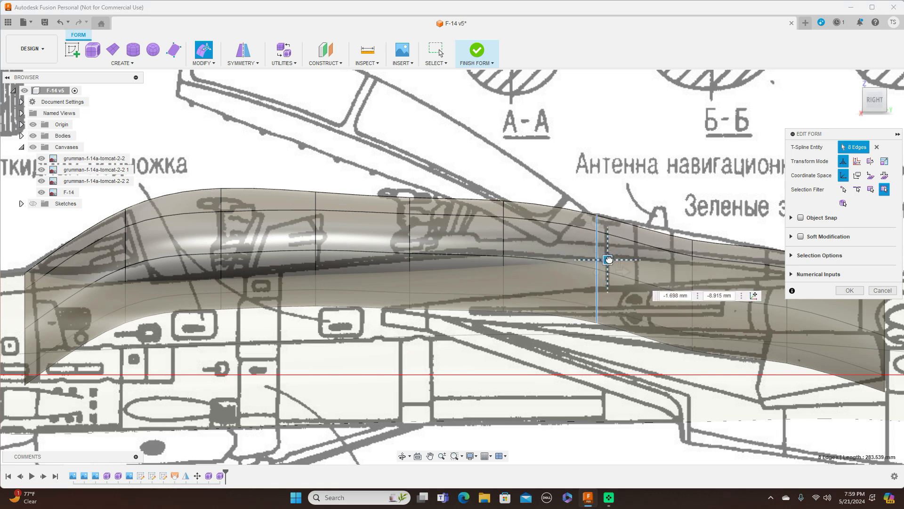
left_click(693, 272)
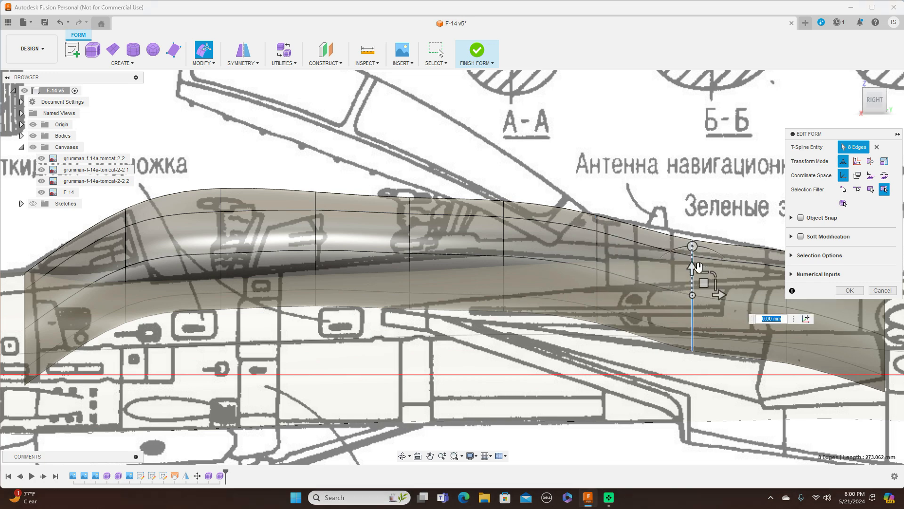
left_click_drag(703, 284, 699, 273)
Step: Move the fifth edge ring vertically by about 2.8 mm, and lower the sixth about 11.3 mm while shifting it 2.3 mm toward the nose
scroll(688, 234, "down", 1)
scroll(688, 234, "down", 1)
middle_click_drag(693, 188, 584, 185)
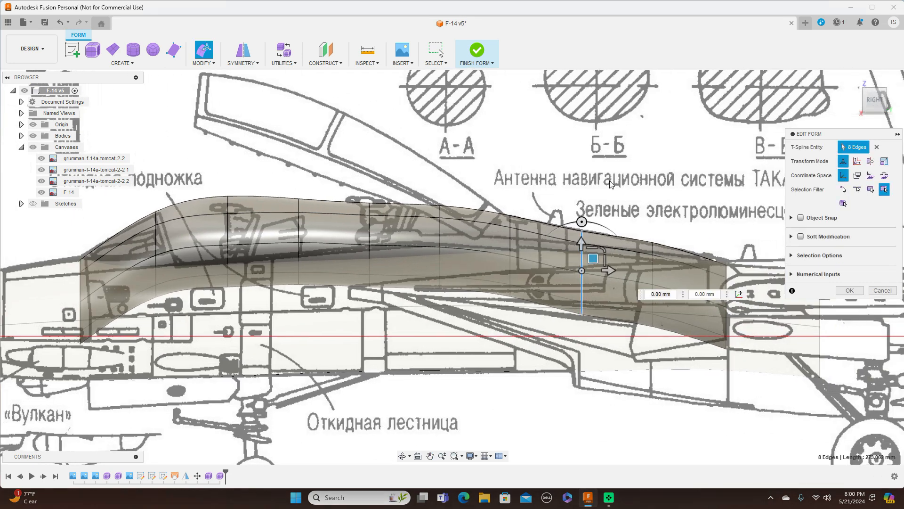
double_click(370, 238)
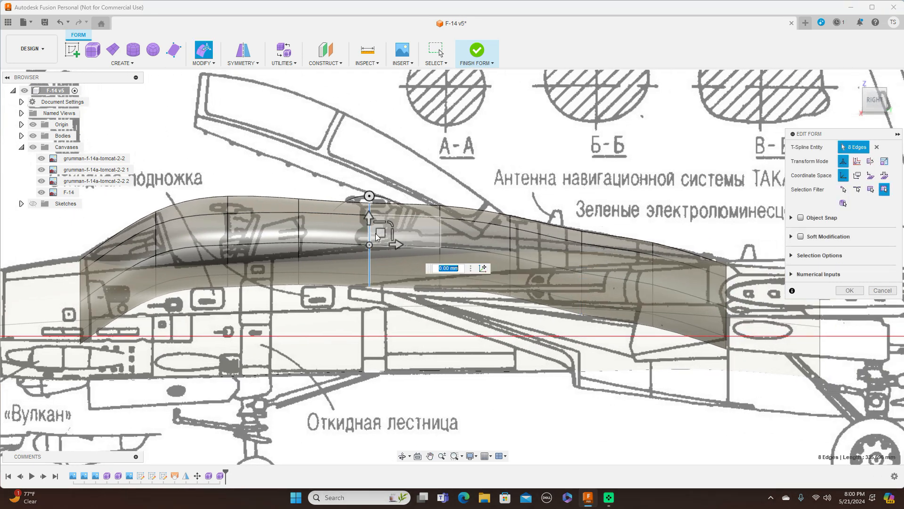
left_click_drag(381, 231, 381, 230)
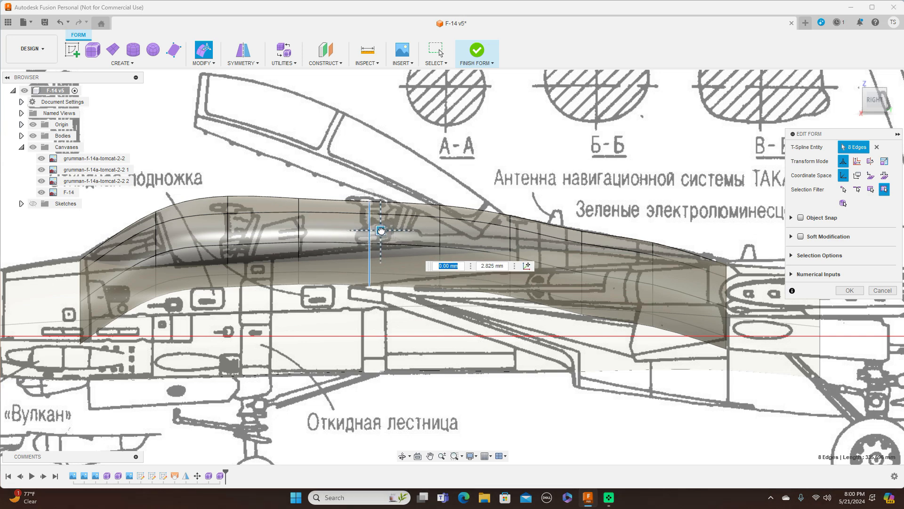
double_click(440, 229)
left_click_drag(451, 234, 449, 243)
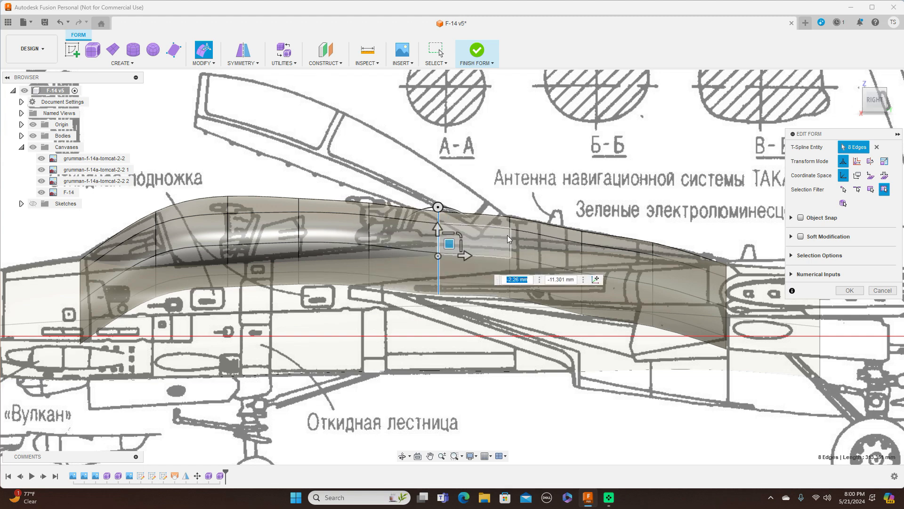
Step: Raise the top vertex of the sixth edge ring about 10.9 mm to meet the canopy's rear profile
left_click(510, 233)
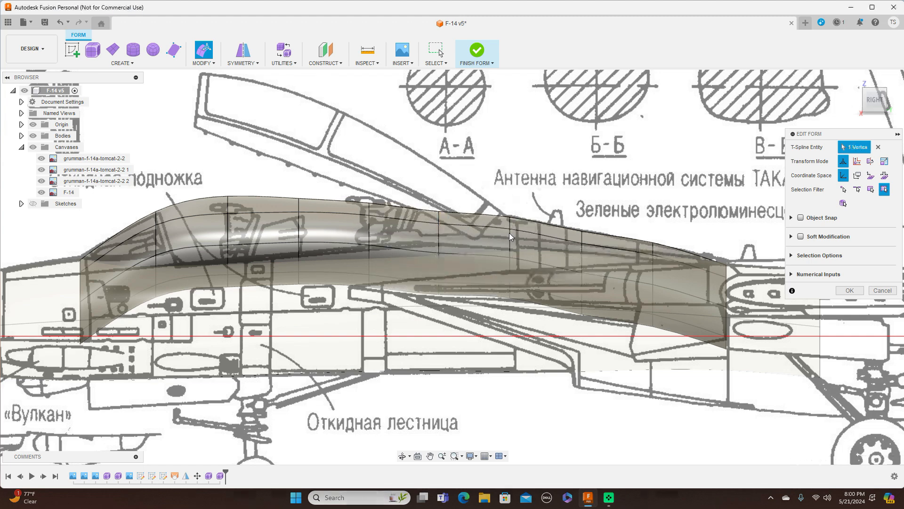
scroll(510, 227, "up", 2)
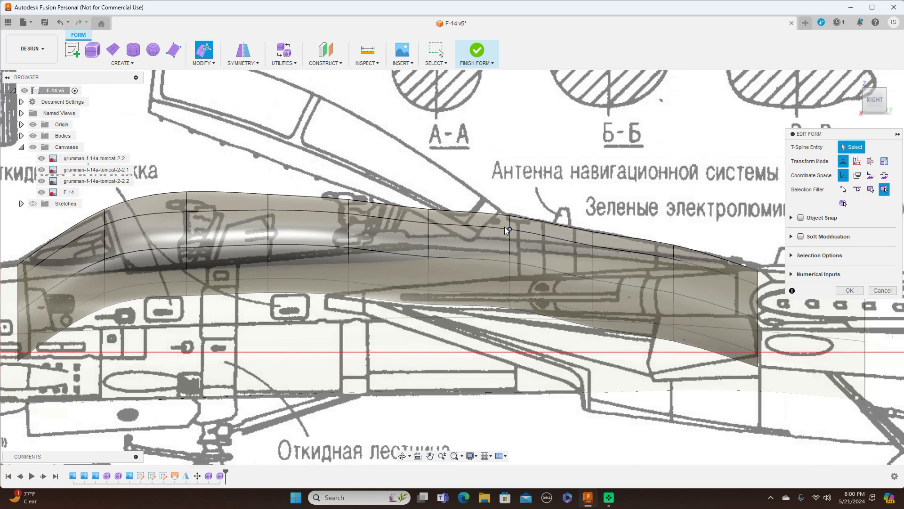
left_click(429, 210)
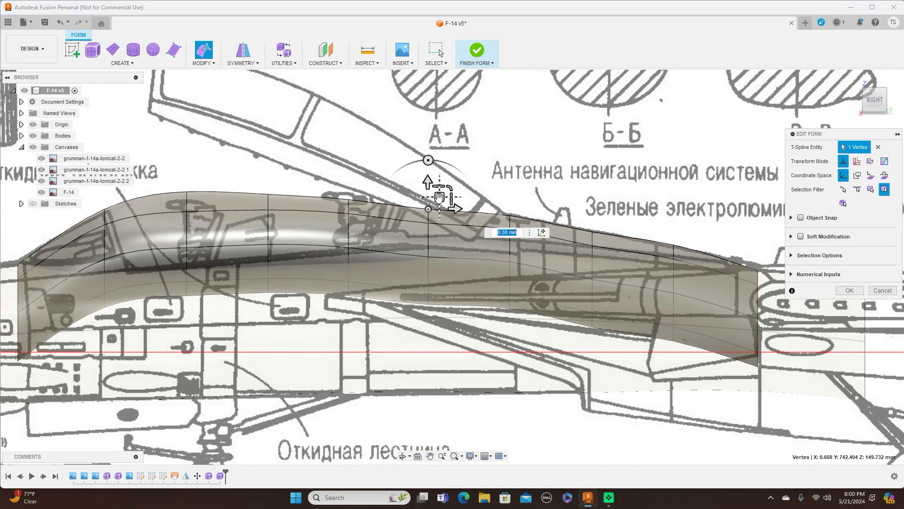
left_click_drag(439, 194, 439, 186)
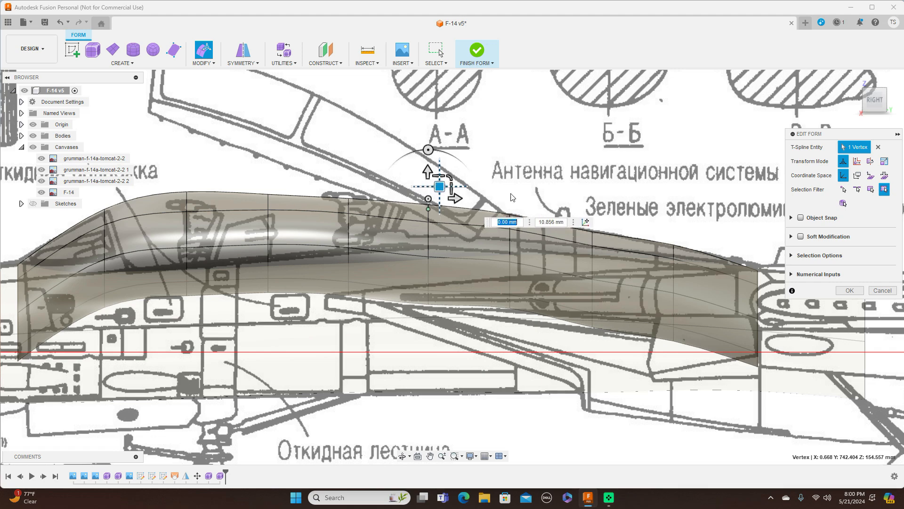
Step: Raise the top vertex of the eighth edge ring about 4.7 mm to follow the spine line in the side view
scroll(524, 179, "down", 4)
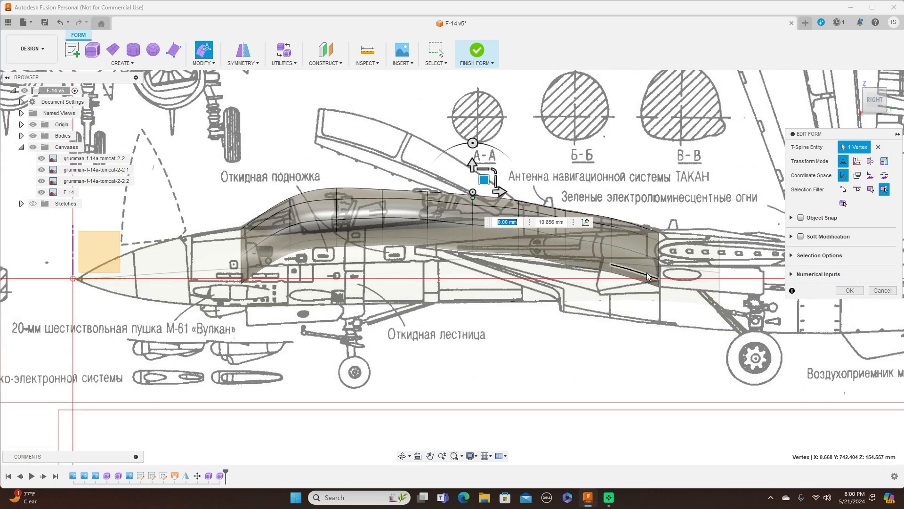
scroll(658, 275, "down", 4)
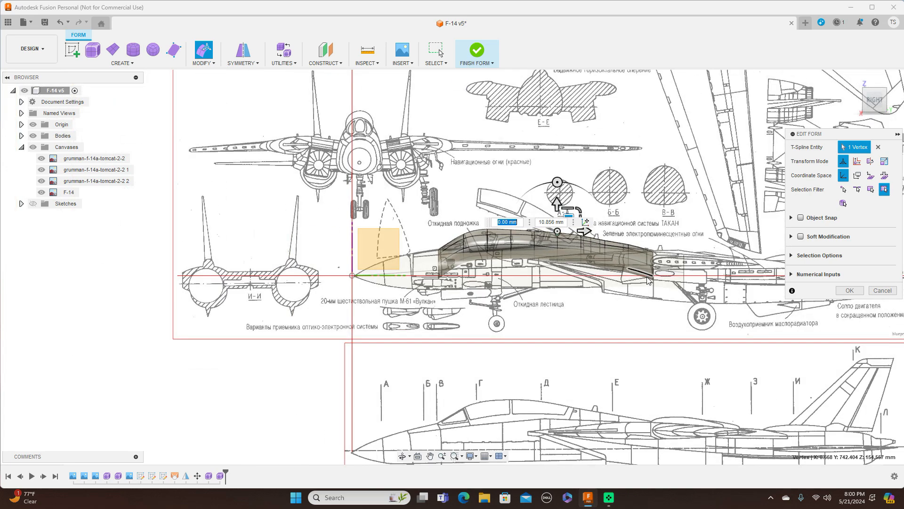
scroll(465, 329, "up", 2)
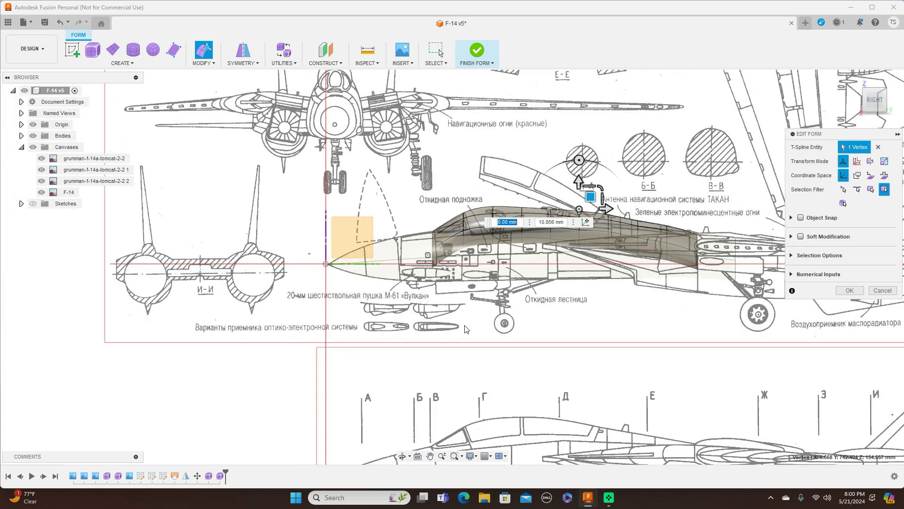
scroll(504, 325, "down", 1)
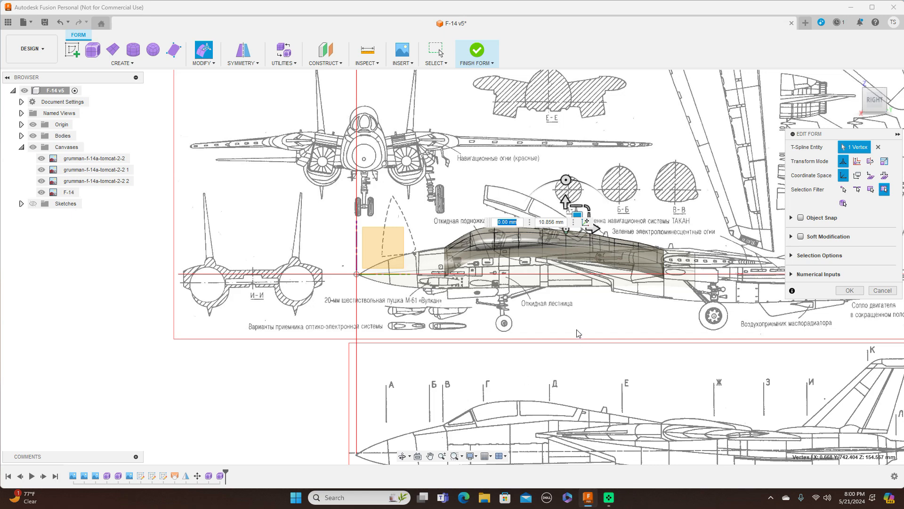
scroll(579, 333, "up", 4)
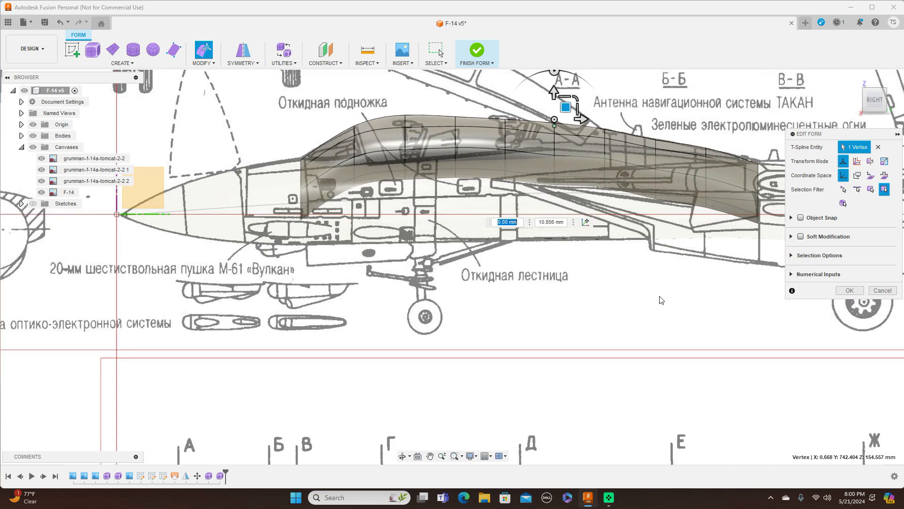
scroll(662, 300, "down", 3)
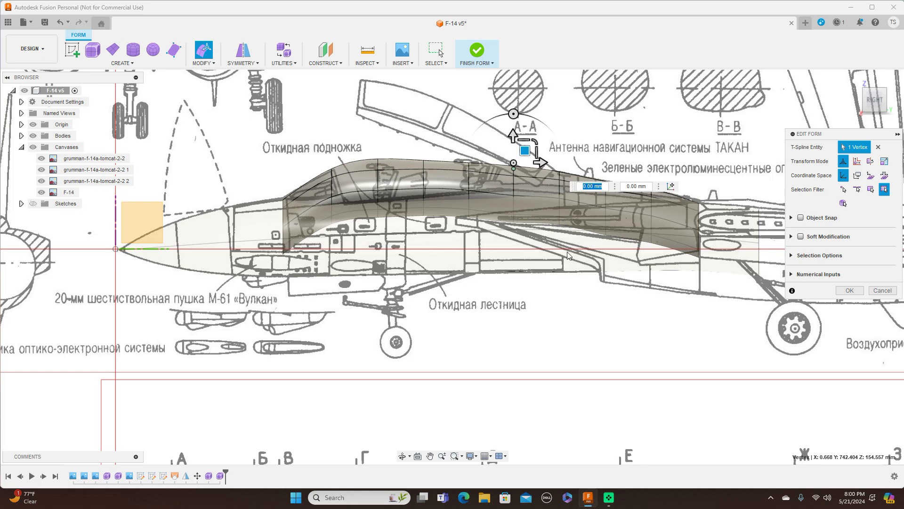
scroll(568, 255, "up", 1)
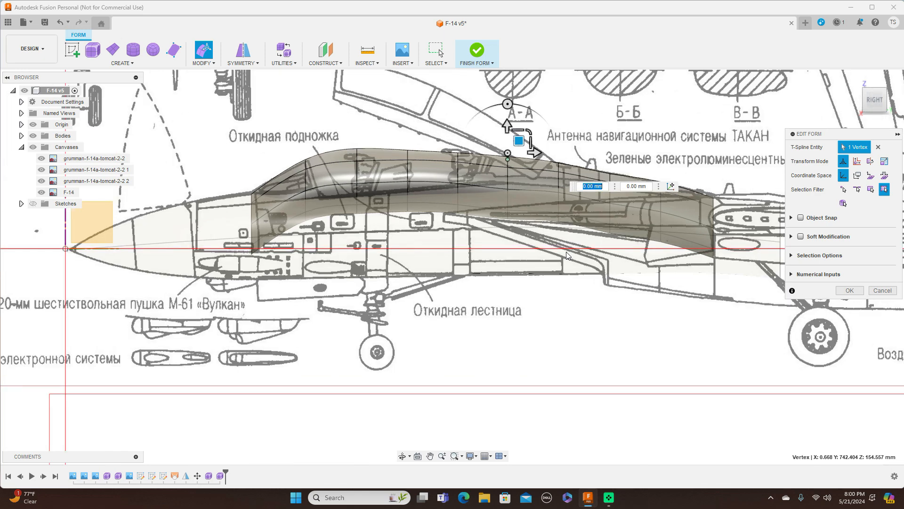
left_click(609, 173)
left_click_drag(620, 161, 620, 158)
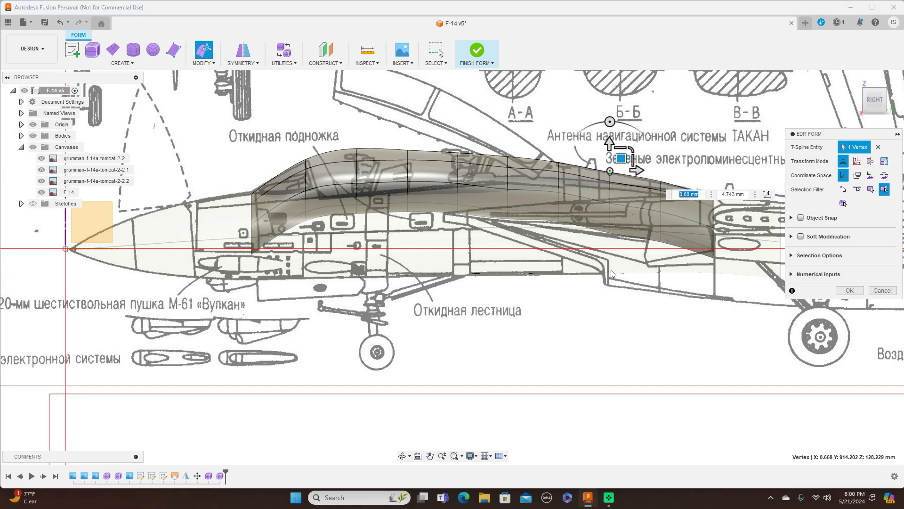
Step: Raise the side vertex of the sixth edge ring slightly in the side view
left_click(517, 176)
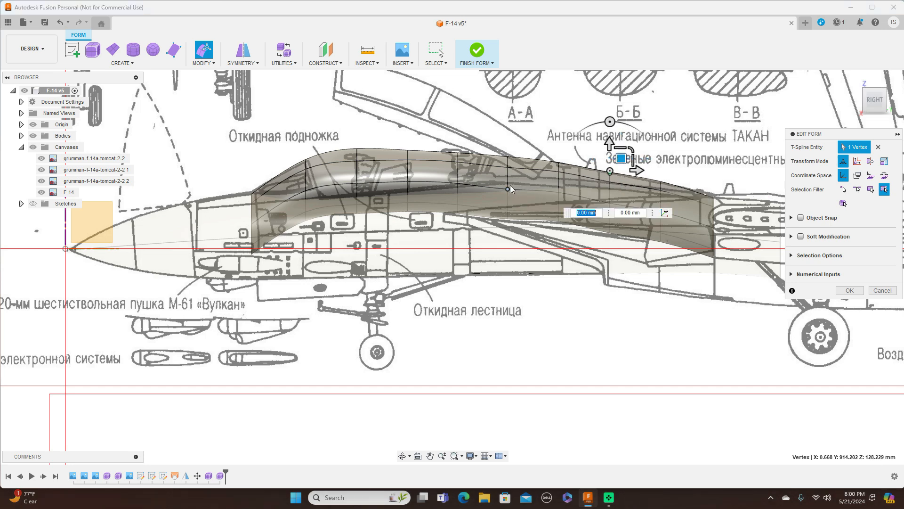
left_click_drag(516, 175, 516, 170)
middle_click_drag(617, 250, 557, 275)
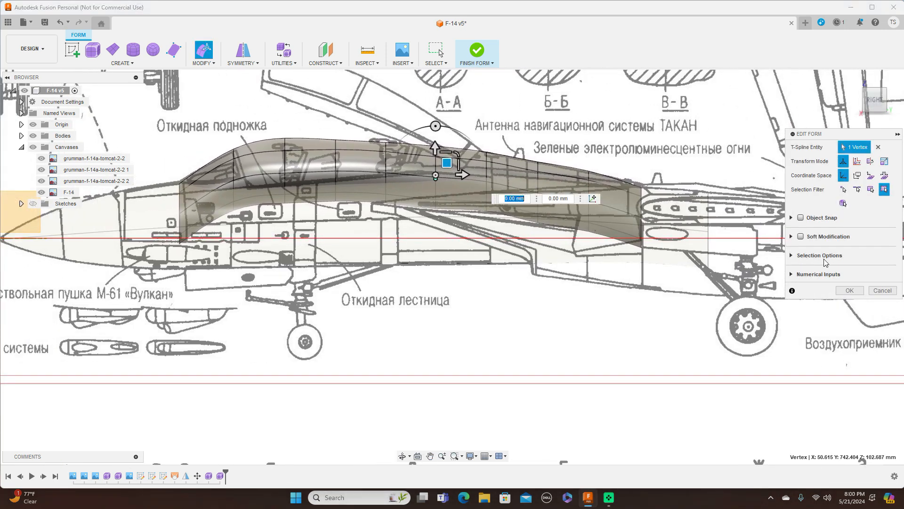
Step: Confirm the edits and finish the canopy form after checking it from the front and side, and hide all blueprint canvases
left_click(858, 100)
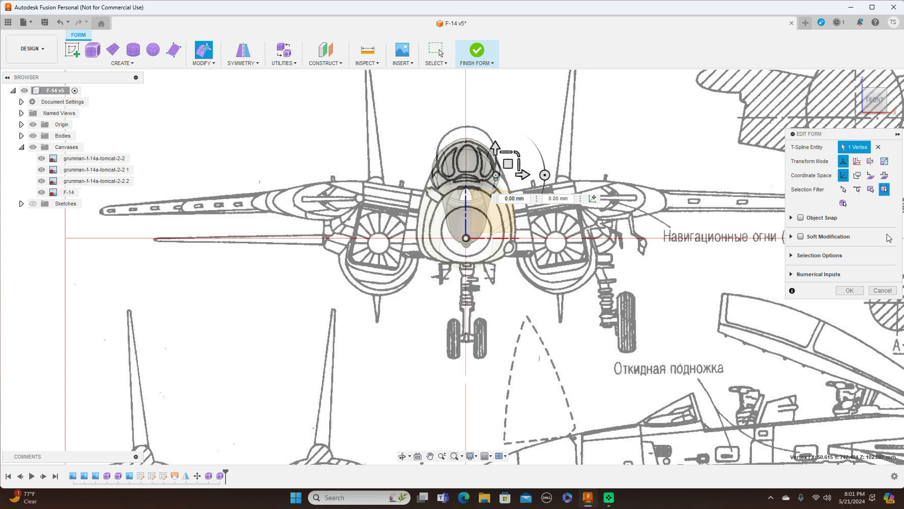
left_click(893, 103)
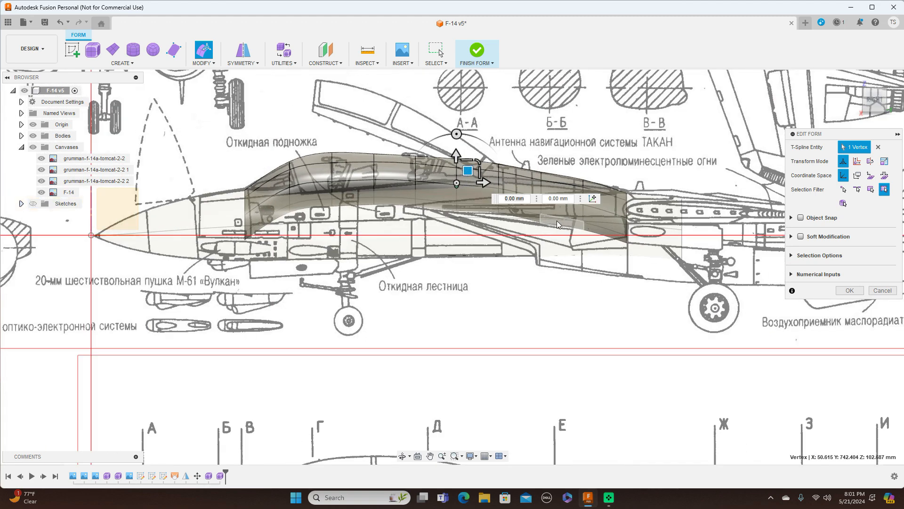
left_click(850, 290)
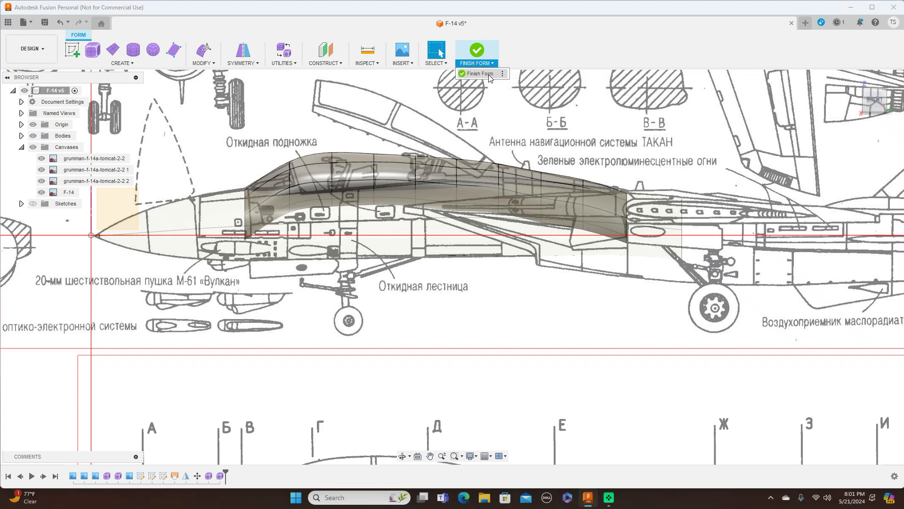
left_click(485, 57)
scroll(639, 137, "down", 2)
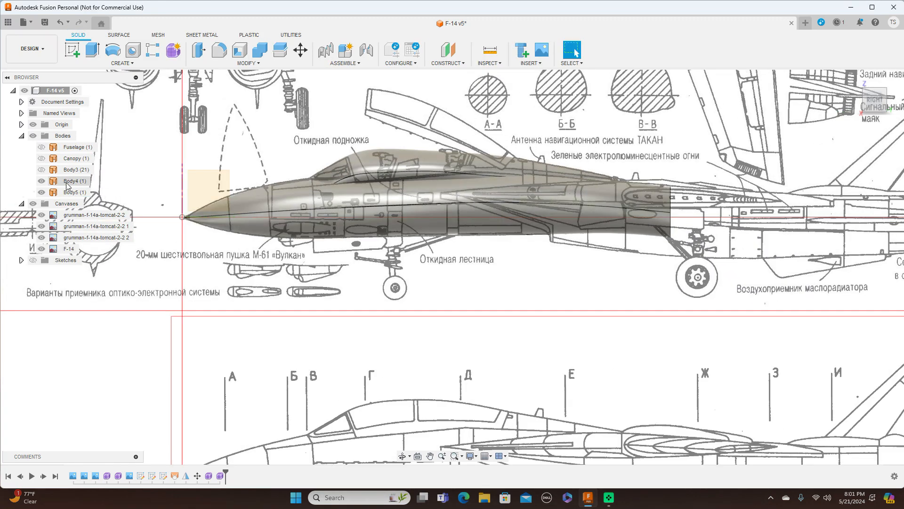
left_click(33, 203)
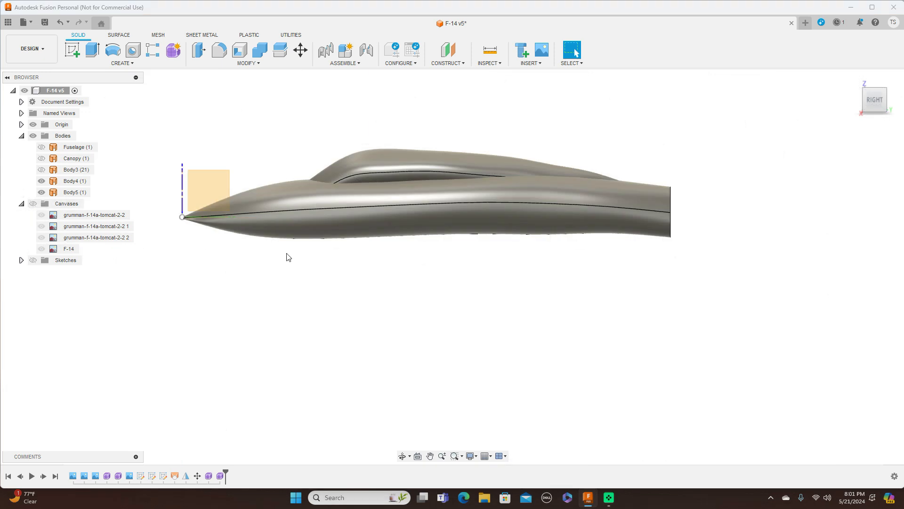
Step: Reopen the canopy form for editing from the timeline
left_click(401, 179)
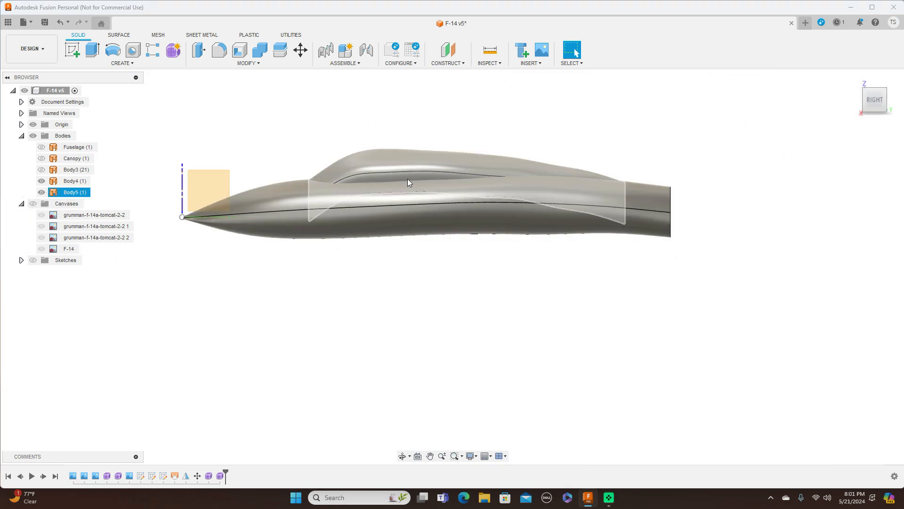
left_click(535, 195)
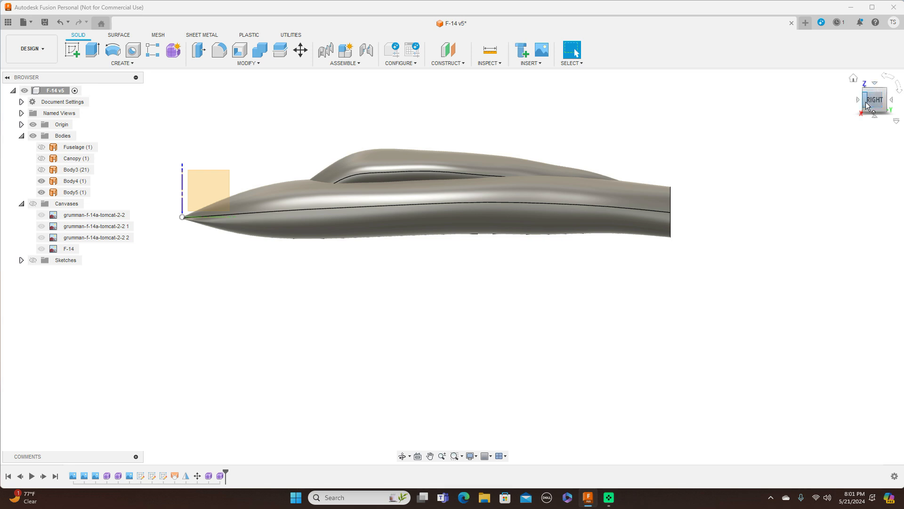
left_click(220, 477)
right_click(220, 476)
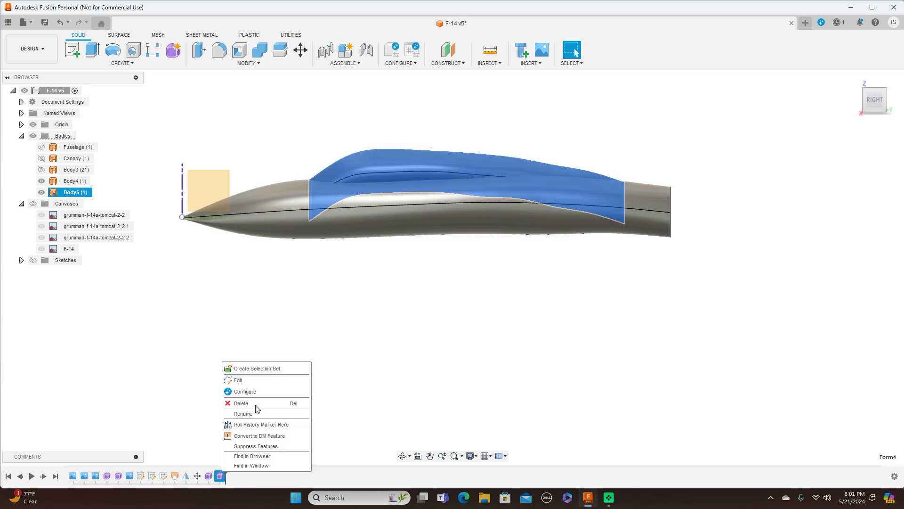
left_click(256, 379)
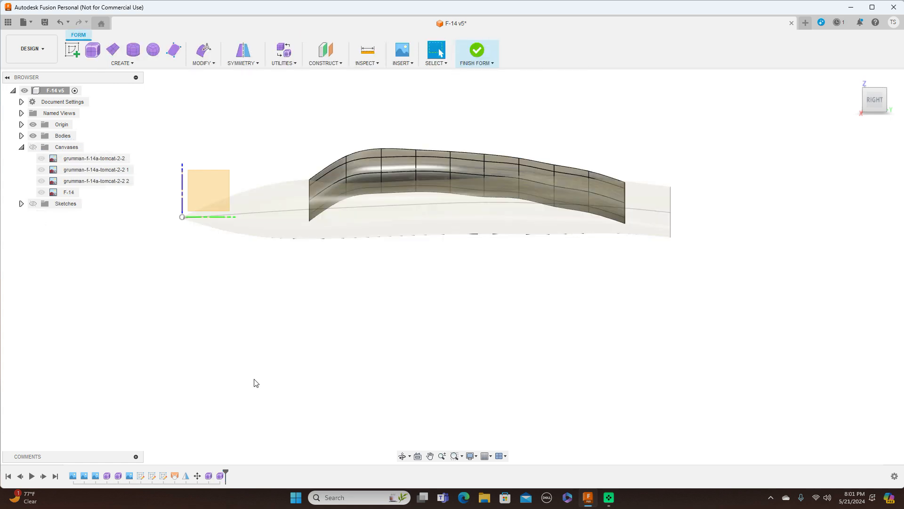
Step: Lower the four side edges between the second and sixth edge rings on the canopy's right side by about 45 mm
scroll(255, 382, "up", 2)
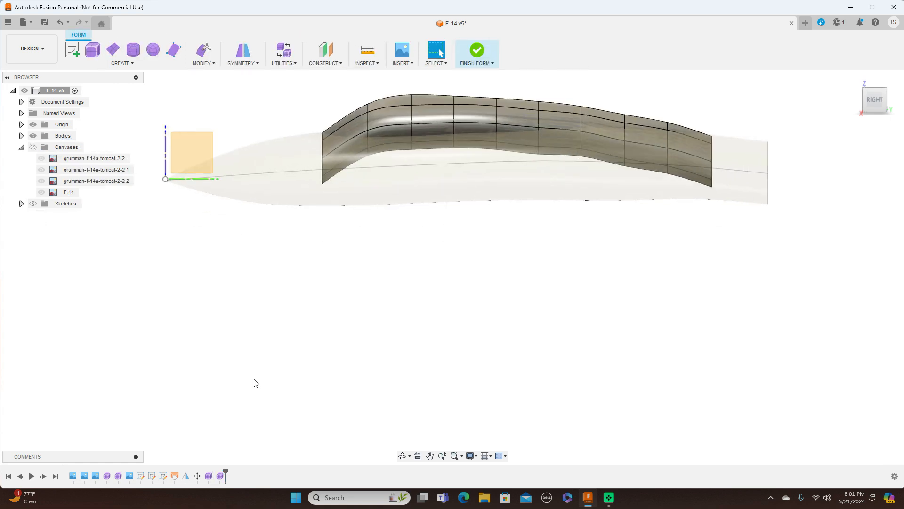
left_click(394, 126)
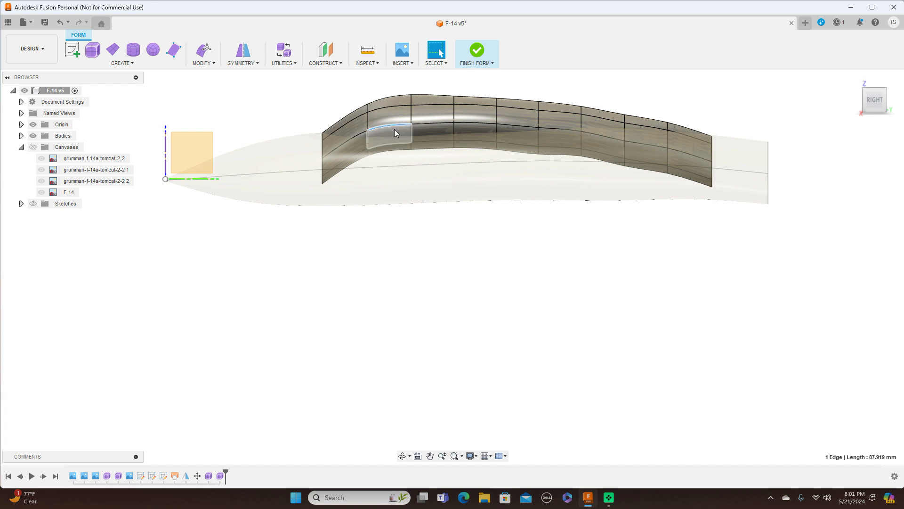
left_click(437, 124, "shift")
left_click(471, 123, "shift")
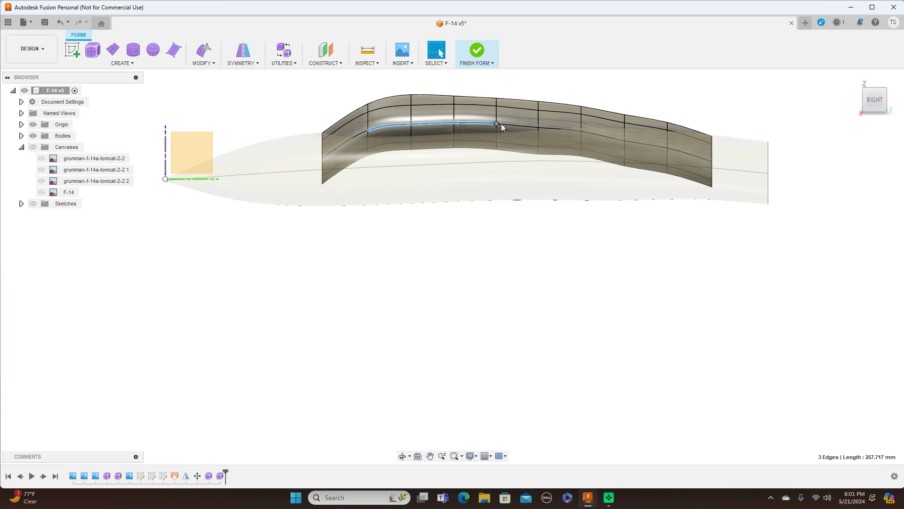
right_click(479, 255)
left_click(508, 240)
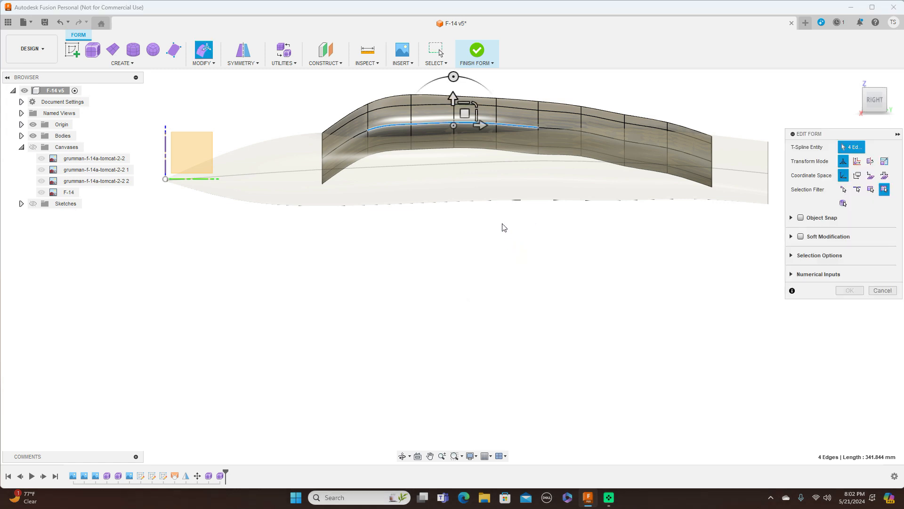
left_click_drag(464, 113, 464, 138)
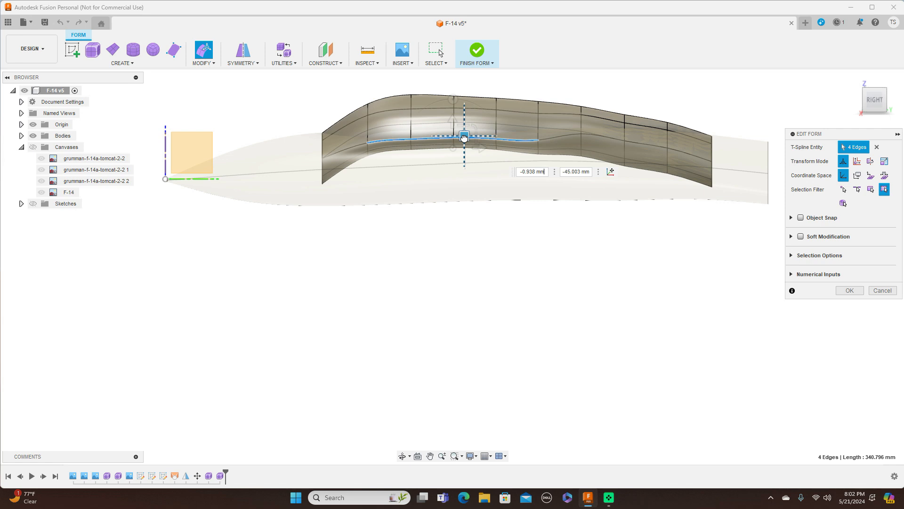
left_click_drag(464, 137, 464, 137)
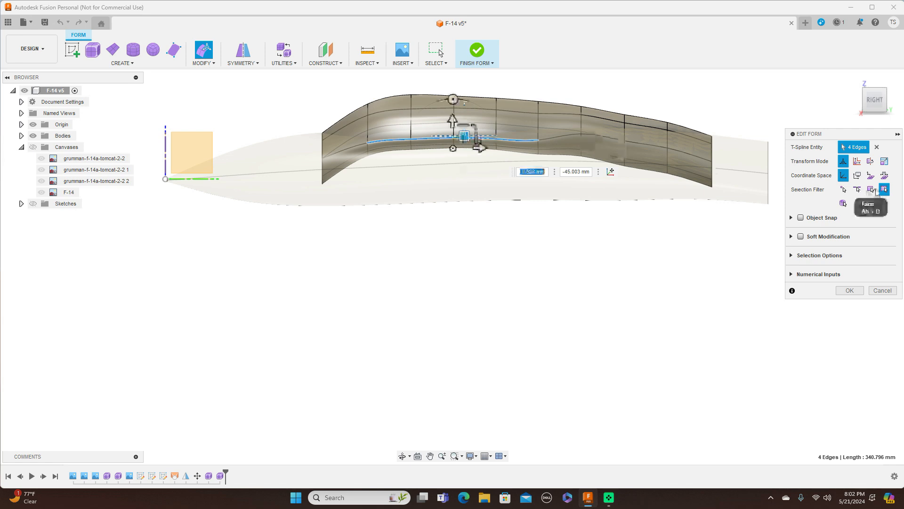
Step: Lower the four matching side edges on the canopy's left side by about 44 mm
left_click(857, 101)
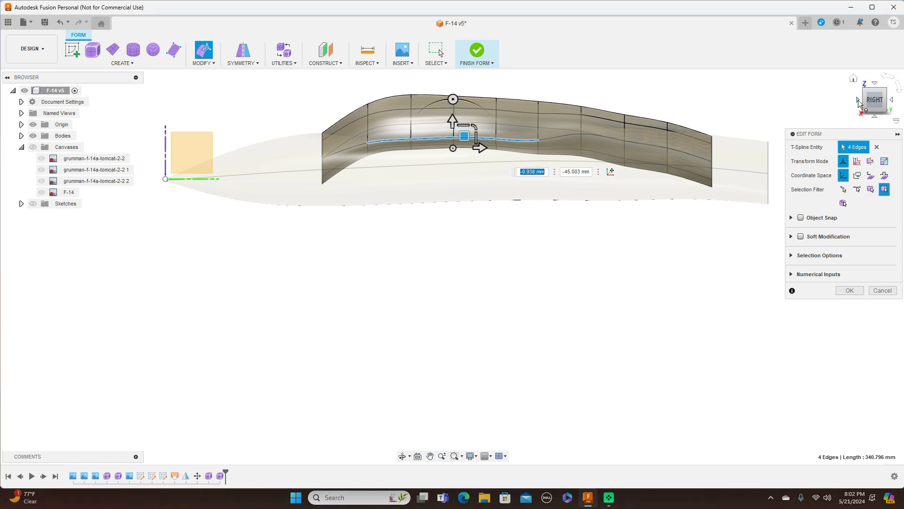
left_click(858, 100)
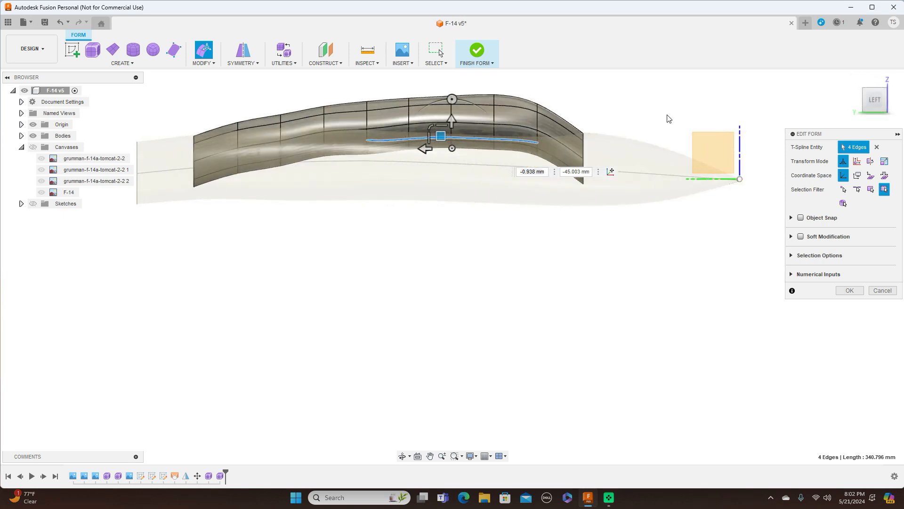
left_click(511, 126)
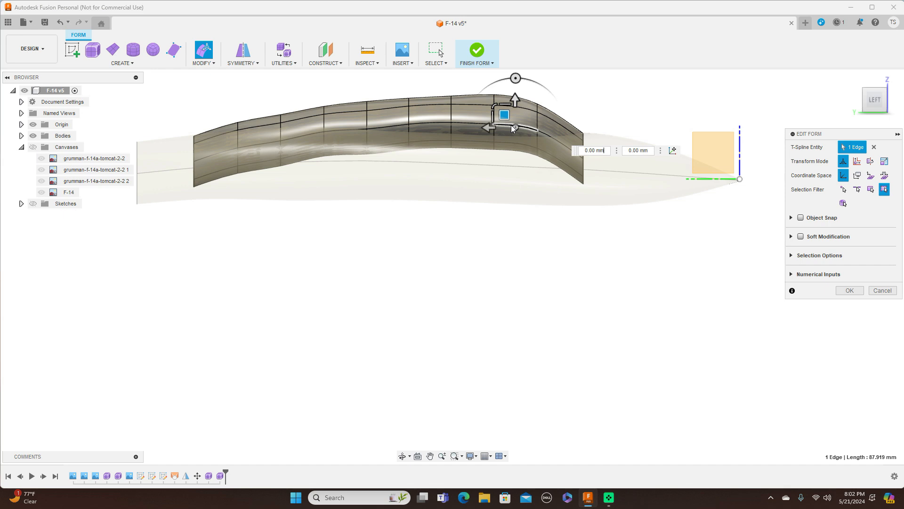
left_click(473, 123, "shift")
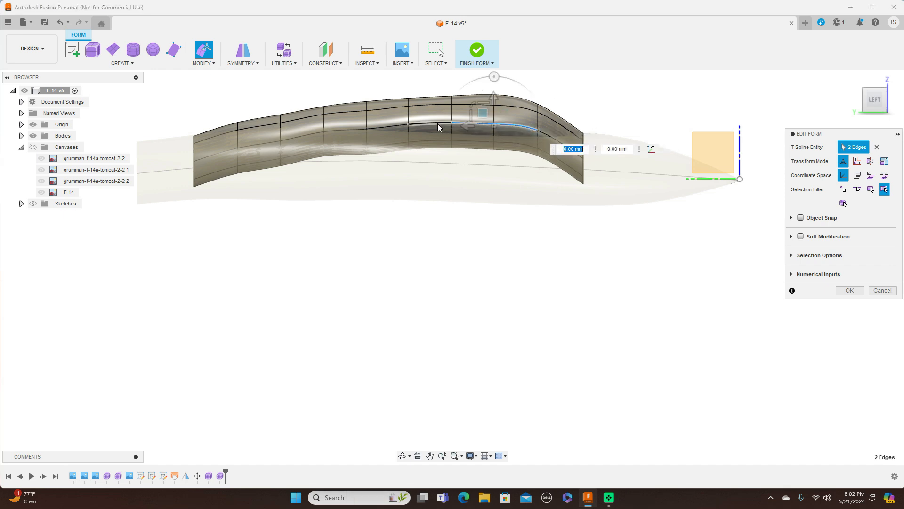
left_click(438, 126, "shift")
left_click(398, 124, "shift")
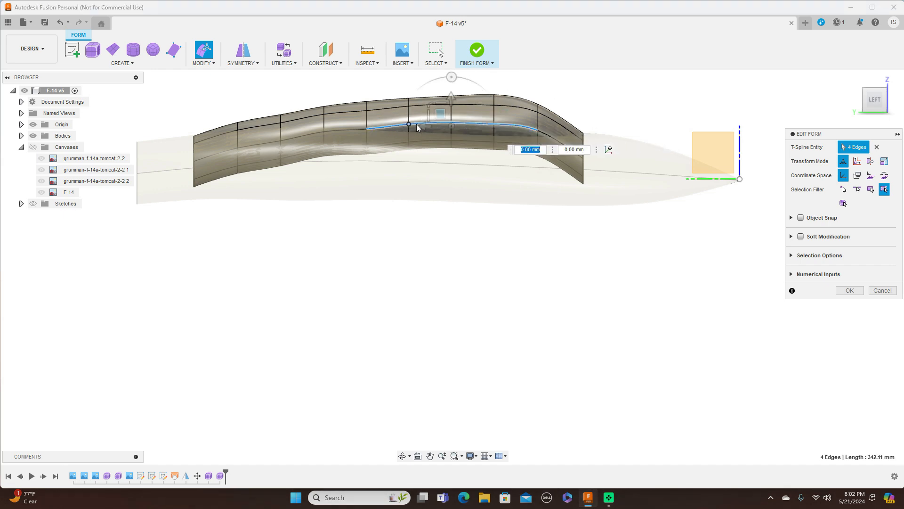
left_click_drag(440, 114, 439, 136)
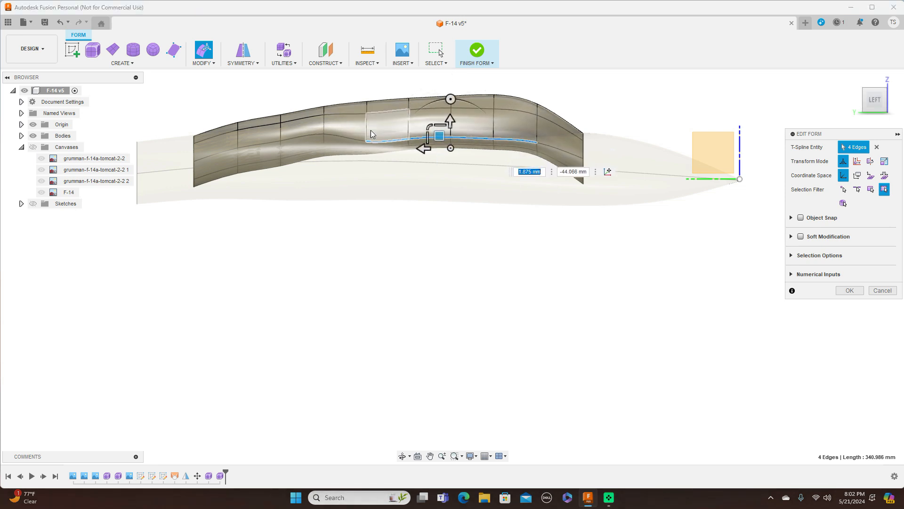
Step: Lower the left side vertex of the seventh edge ring about 28.1 mm and confirm the form edits
left_click(323, 135)
left_click_drag(313, 121, 312, 135)
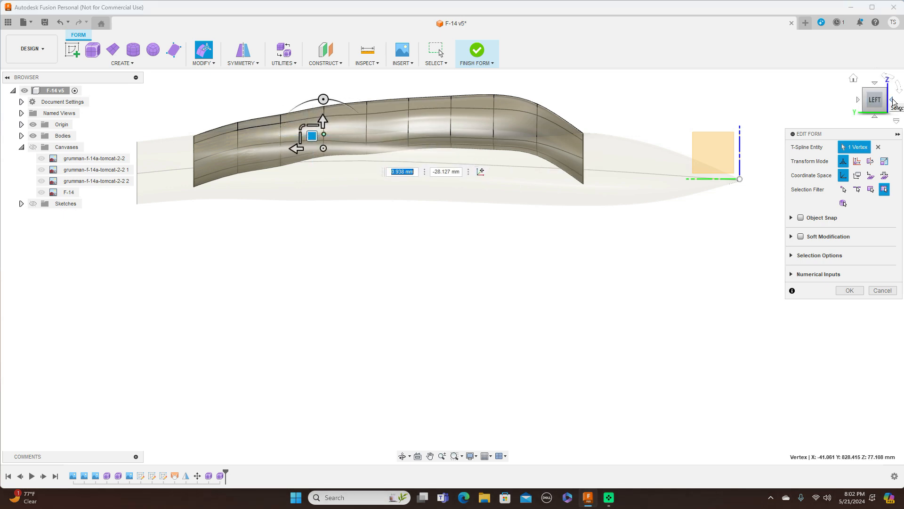
left_click(893, 101)
left_click(894, 103)
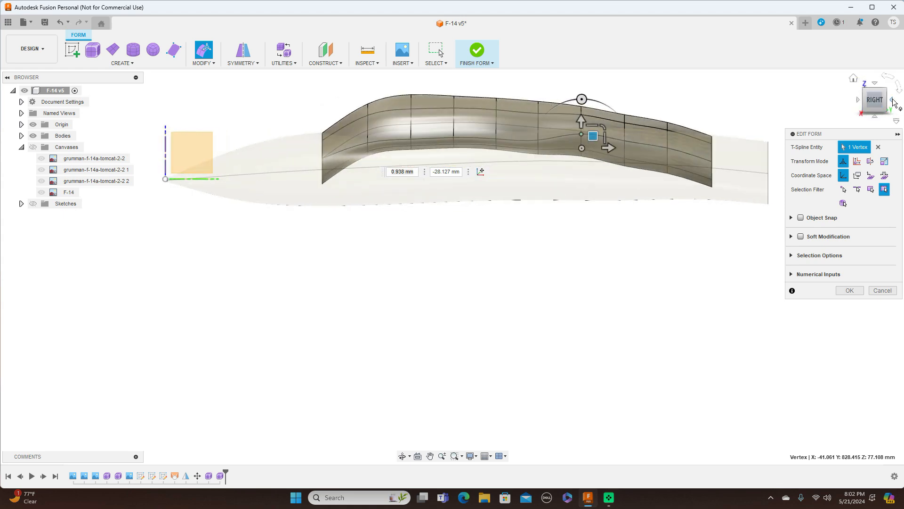
left_click(849, 291)
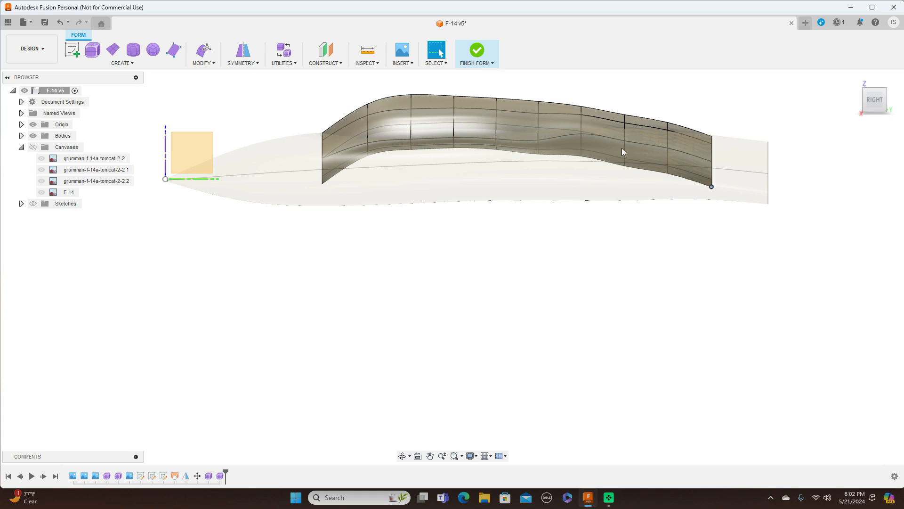
Step: Finish the canopy form and check the resulting surface from the side
left_click(493, 65)
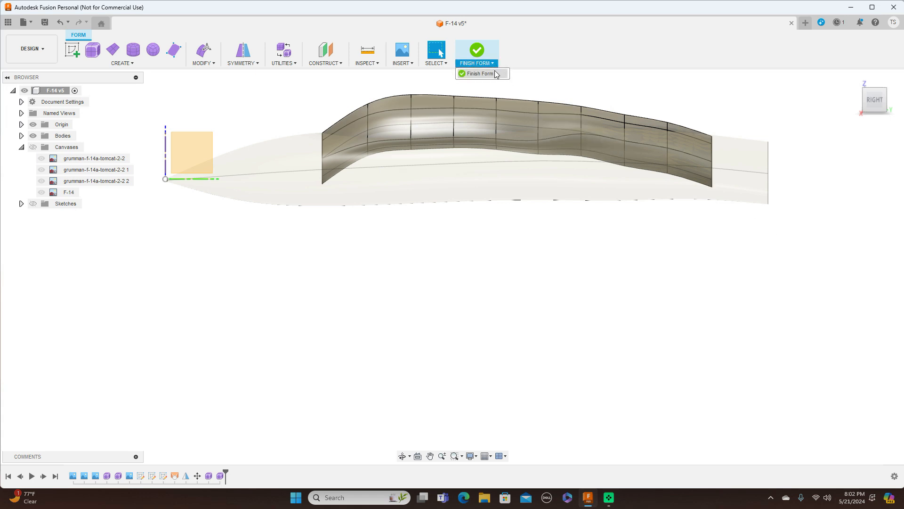
left_click(492, 74)
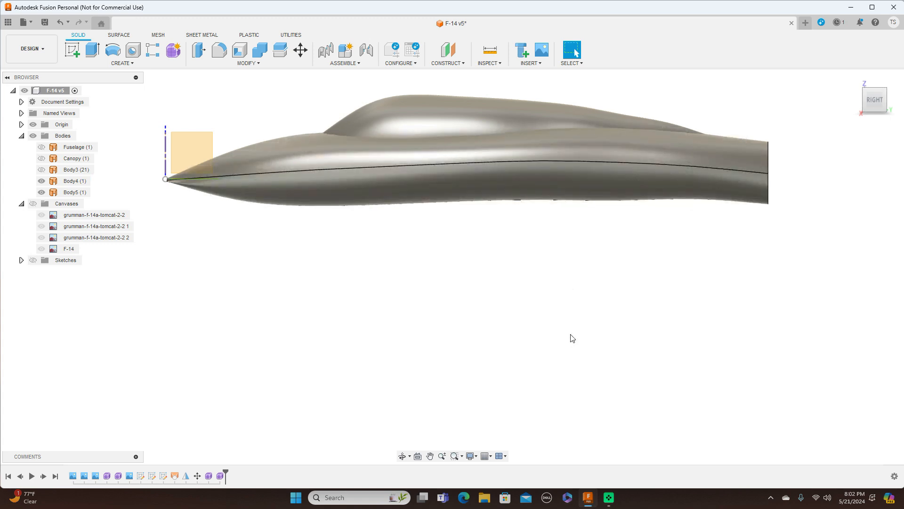
scroll(572, 338, "up", 1)
scroll(572, 339, "down", 2)
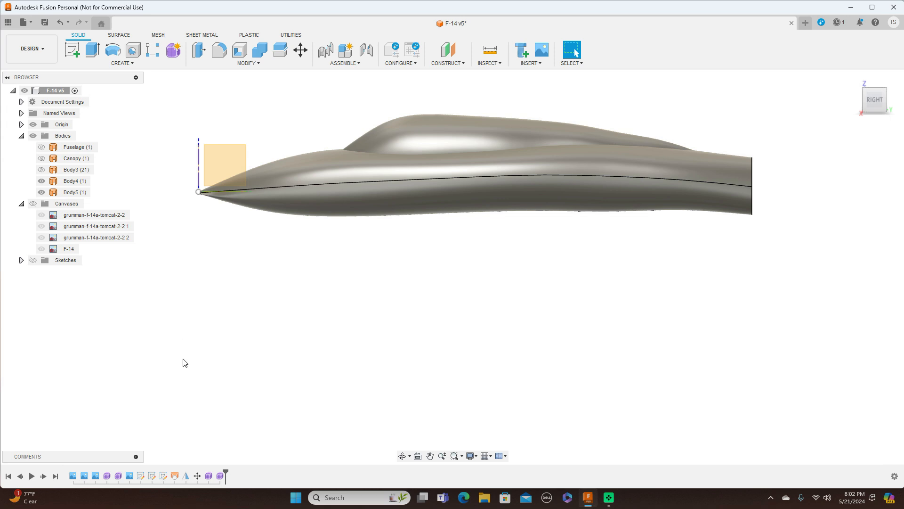
Step: Reopen the canopy form for editing and switch it to box display
right_click(221, 476)
left_click(242, 387)
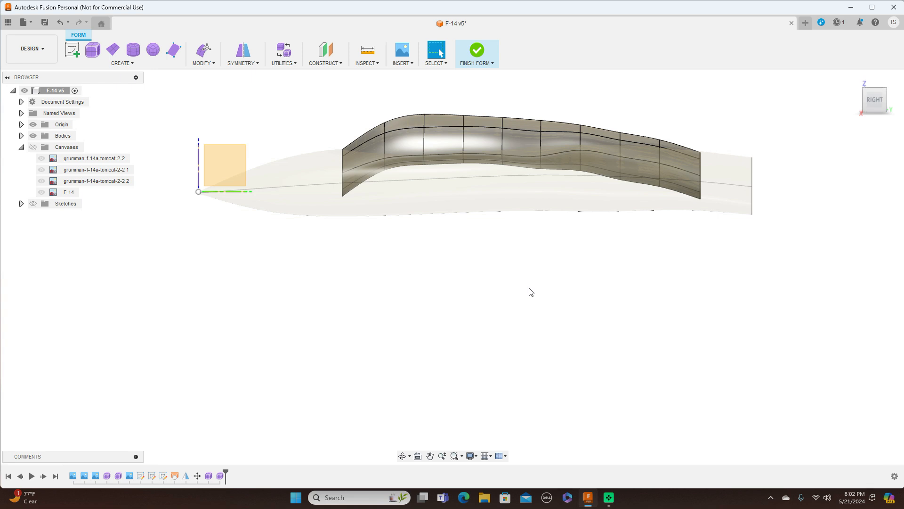
key("alt+1")
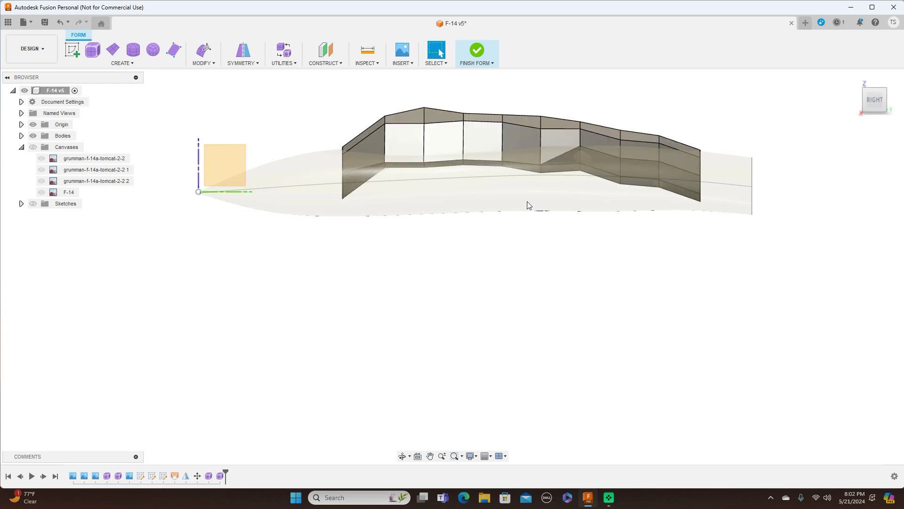
Step: Raise the right upper side vertices of the fourth and sixth edge rings slightly in the side view
left_click(464, 121)
right_click(468, 124)
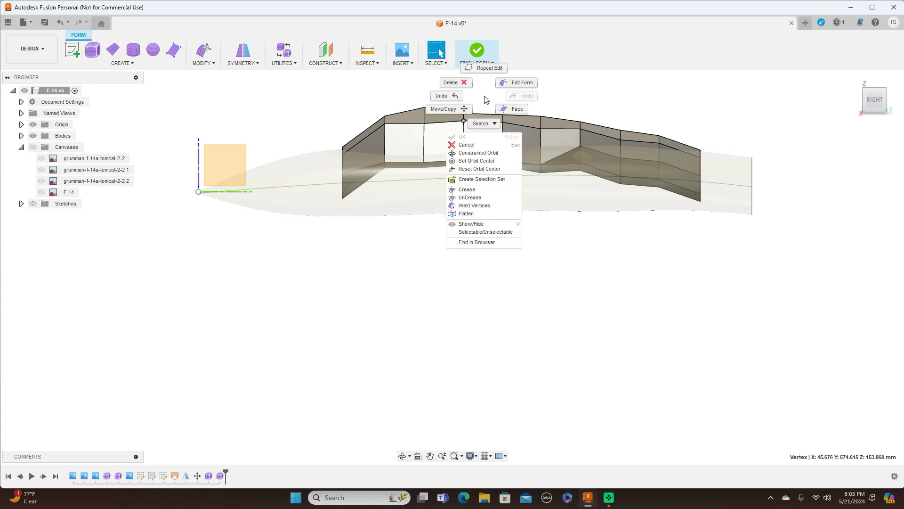
left_click(494, 98)
left_click_drag(475, 109, 474, 109)
left_click(542, 128)
left_click_drag(550, 115, 552, 113)
middle_click_drag(599, 244, 516, 315)
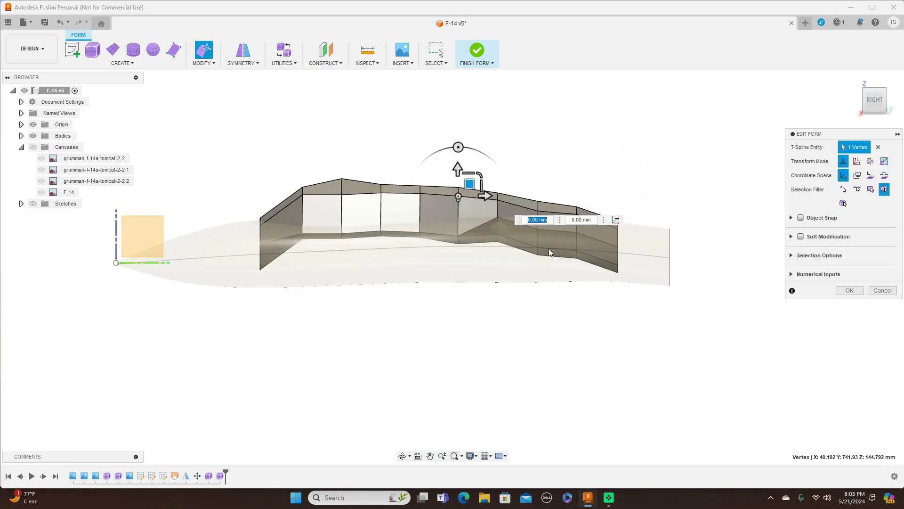
Step: Raise the right upper side vertex of the eighth edge ring about 7.1 mm, return to smooth display and confirm the edits
left_click(537, 210)
left_click_drag(549, 199, 549, 197)
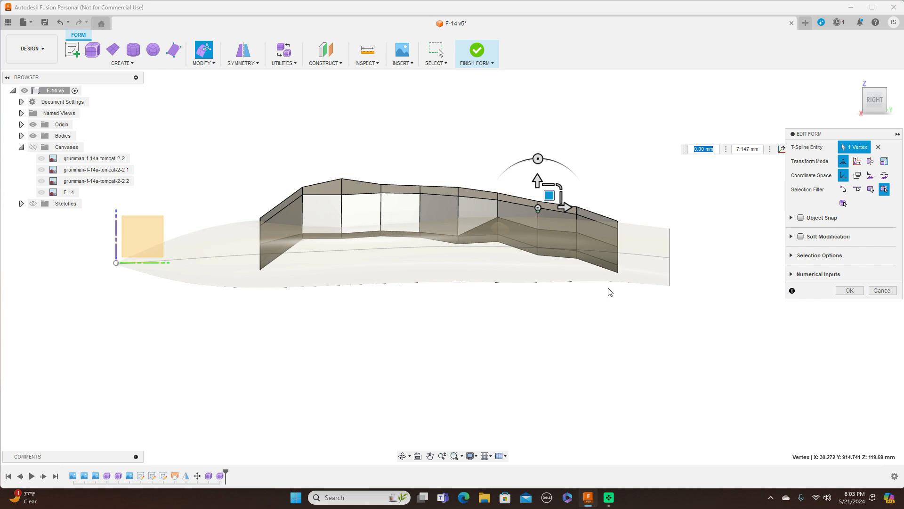
key("alt+3")
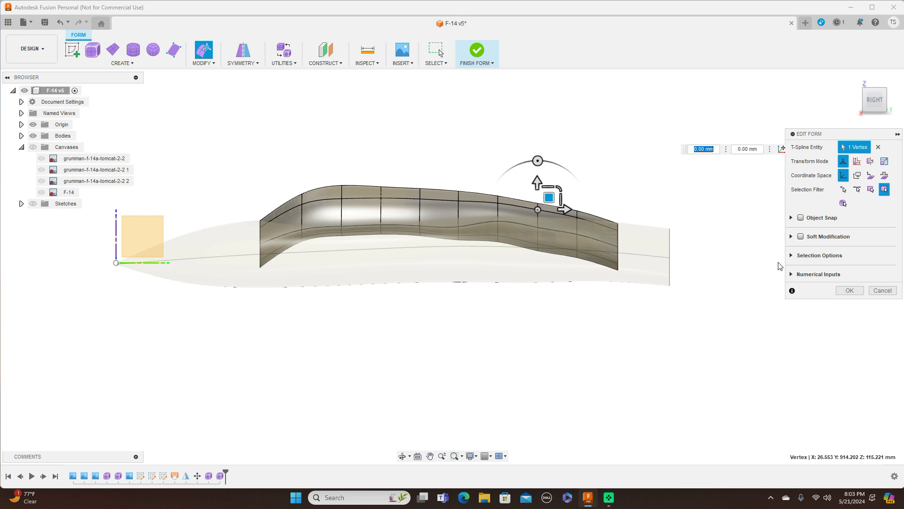
left_click(849, 290)
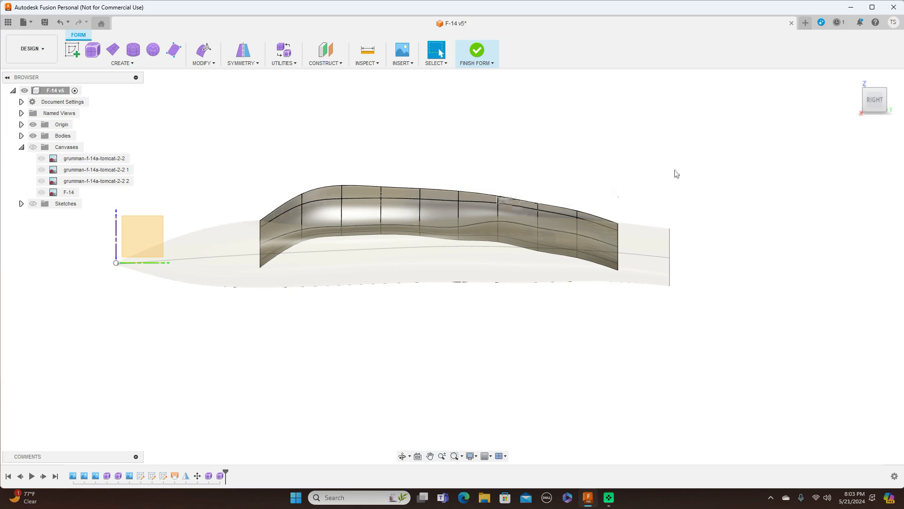
Step: Show the blueprint canvases and lower the top vertex of the ninth edge ring about 3.9 mm to follow the spine line
scroll(644, 157, "down", 1)
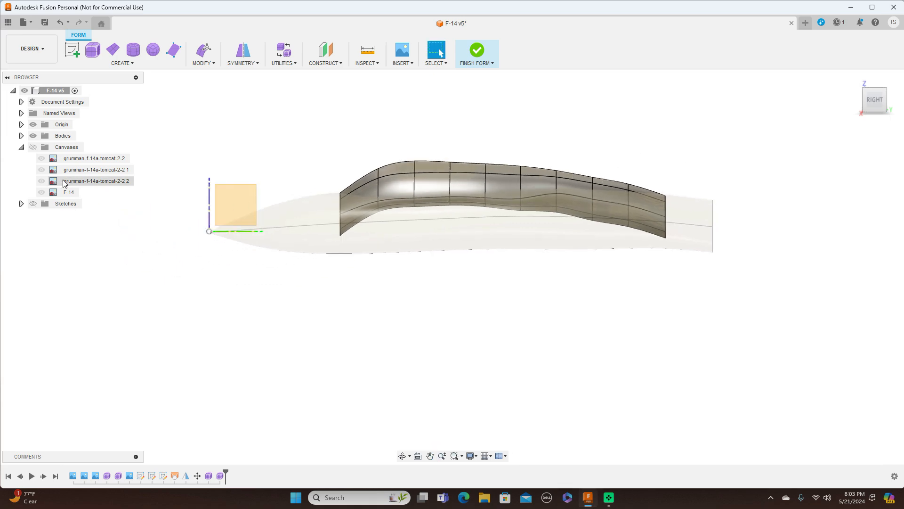
left_click(33, 147)
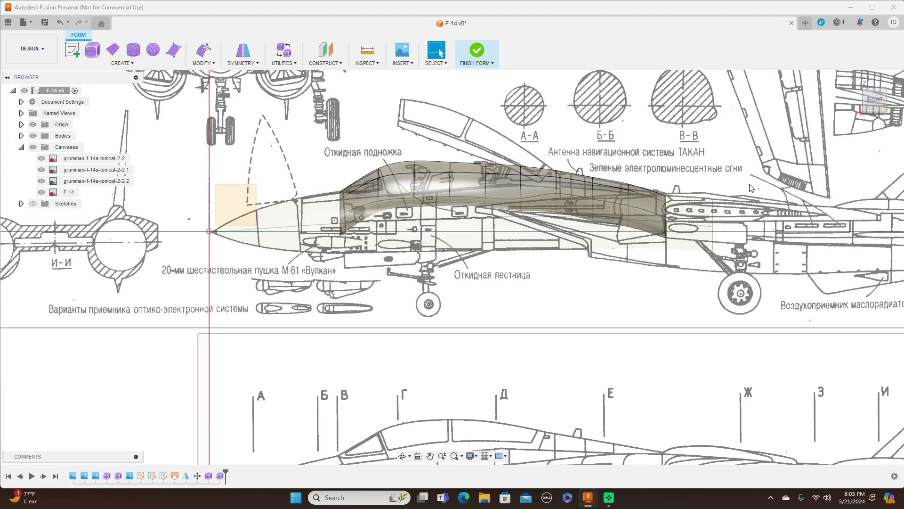
scroll(652, 193, "up", 3)
scroll(590, 181, "up", 2)
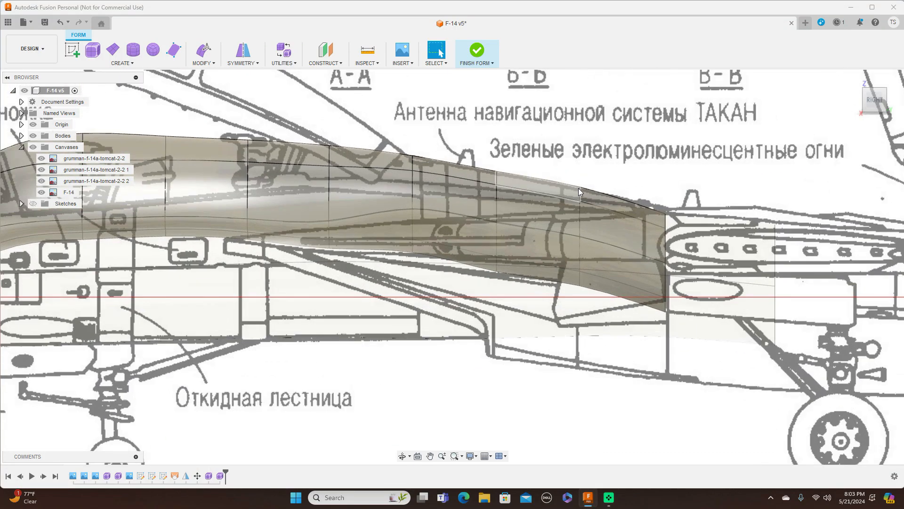
left_click(580, 188)
right_click(595, 170)
left_click(622, 156)
left_click_drag(590, 174, 590, 177)
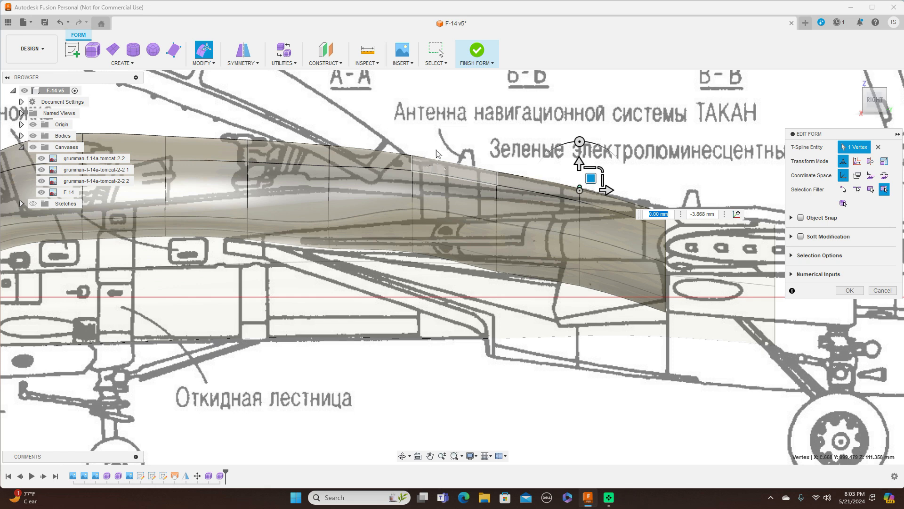
Step: Raise the top vertex of the fourth edge ring about 8.2 mm in the side view
middle_click_drag(518, 119, 670, 121)
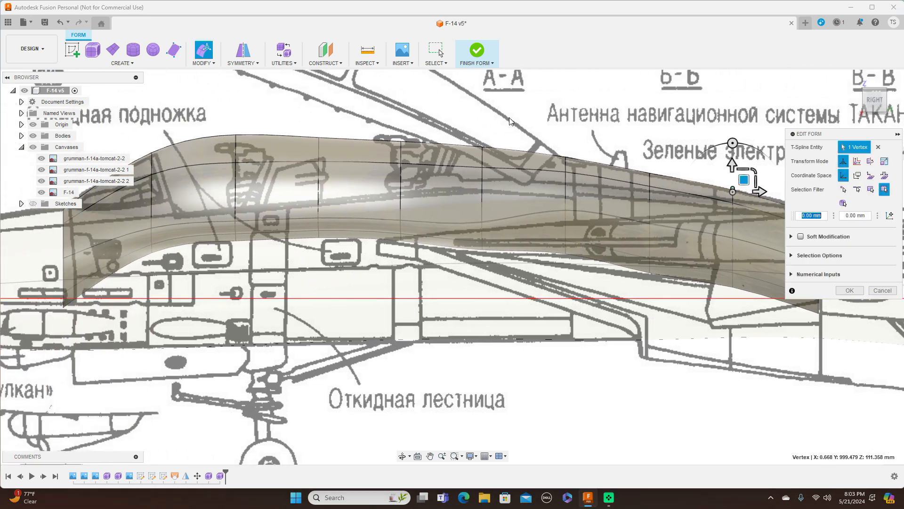
left_click(319, 137)
left_click_drag(331, 126, 328, 117)
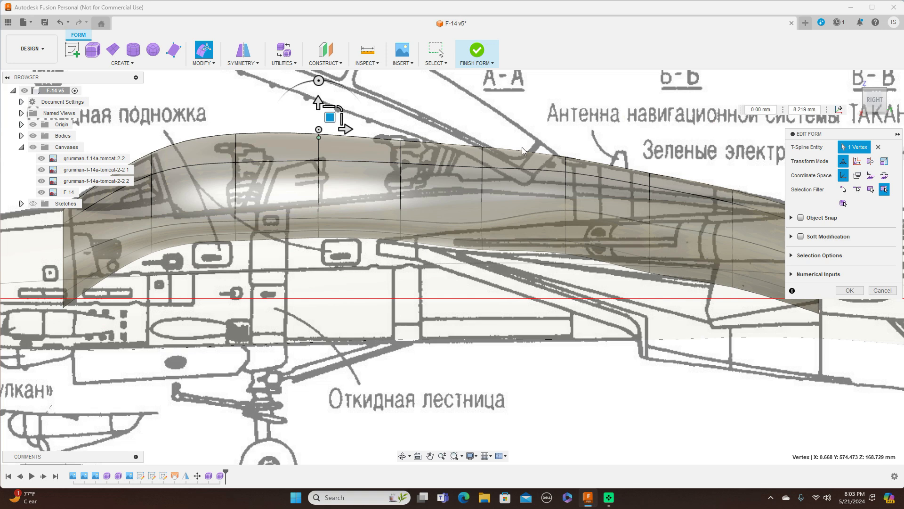
Step: Lower the top vertex of the sixth edge ring about 5.8 mm, confirm the edits and finish the form
left_click(483, 147)
left_click_drag(494, 134, 493, 141)
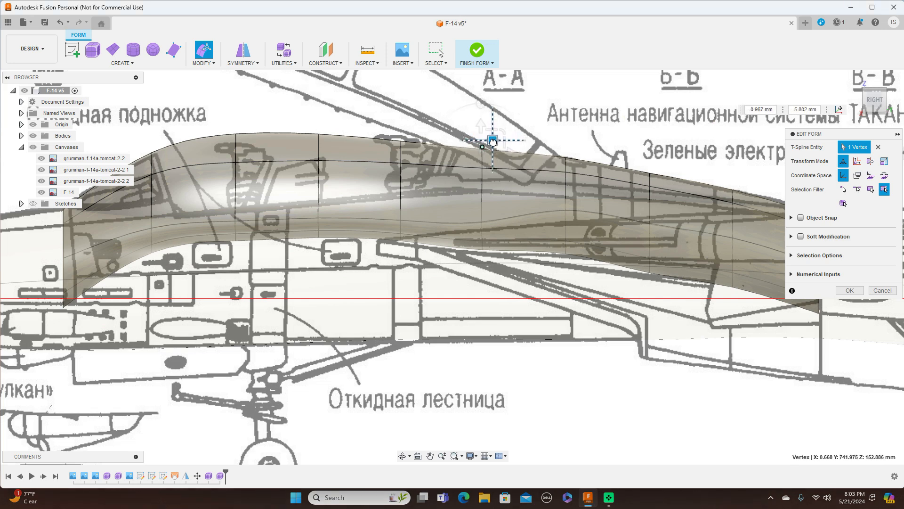
scroll(539, 308, "down", 5)
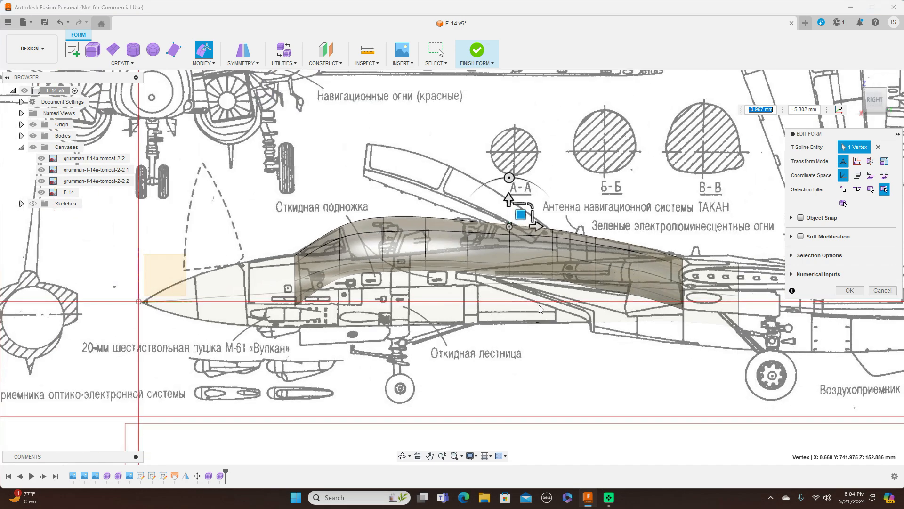
left_click(847, 291)
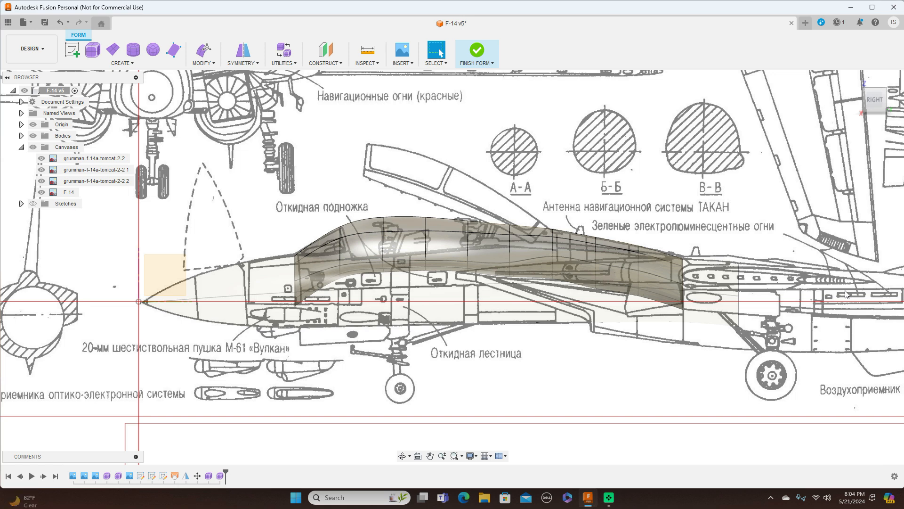
left_click(487, 64)
left_click(485, 74)
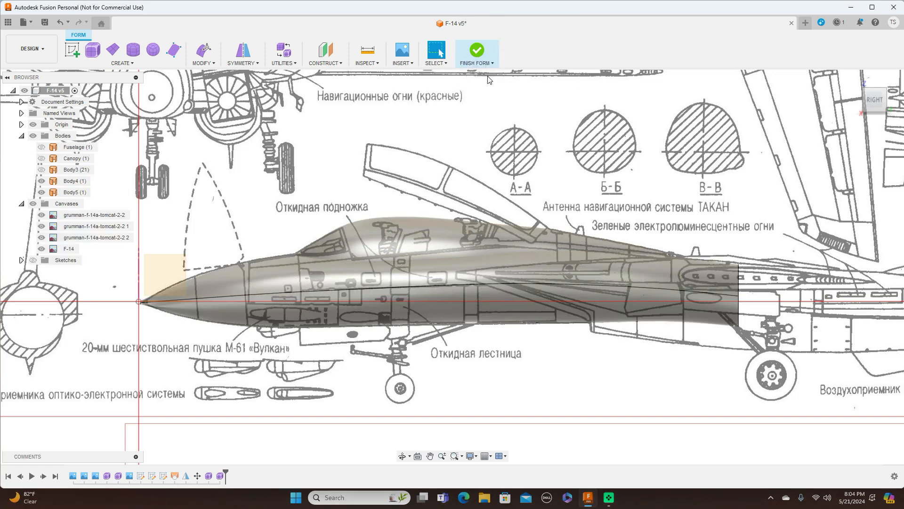
Step: Hide the blueprint canvases and examine how the canopy blends into the fuselage
scroll(346, 174, "down", 2)
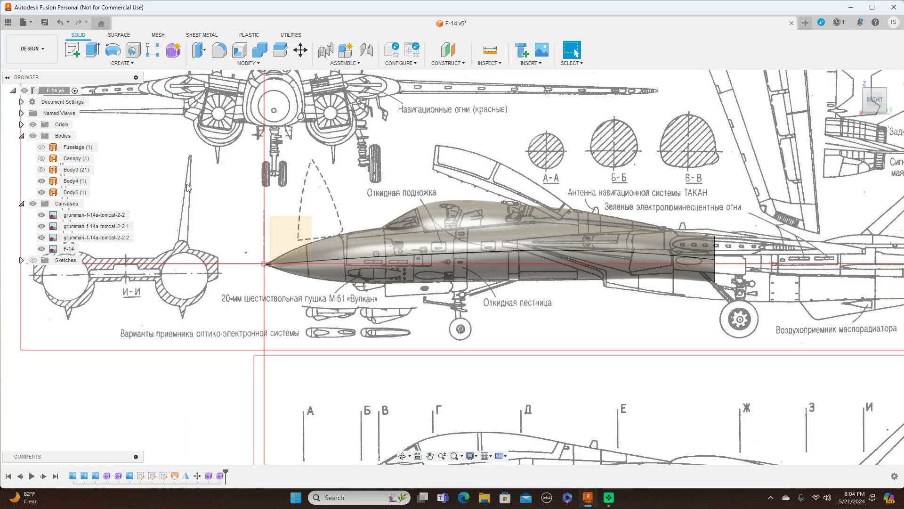
left_click(33, 204)
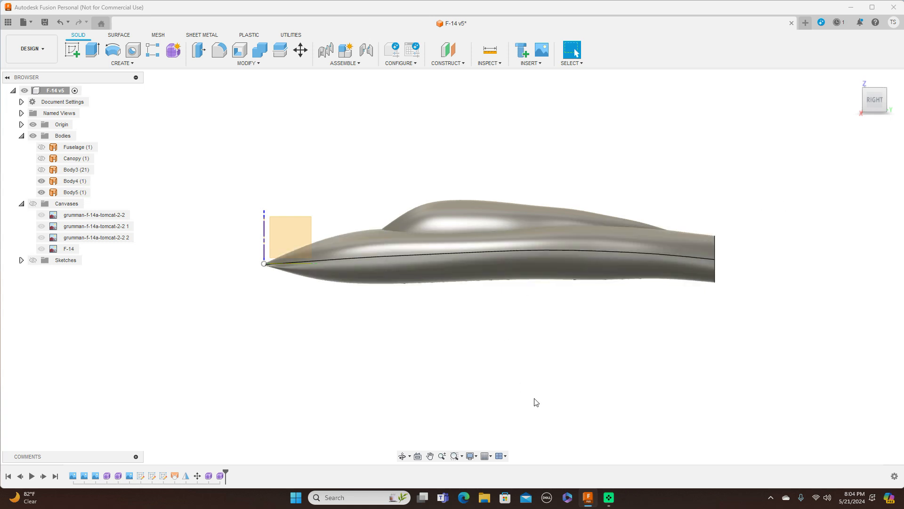
mouse_move(869, 103)
left_mouse_down()
mouse_move(902, 98)
mouse_move(863, 103)
left_mouse_up()
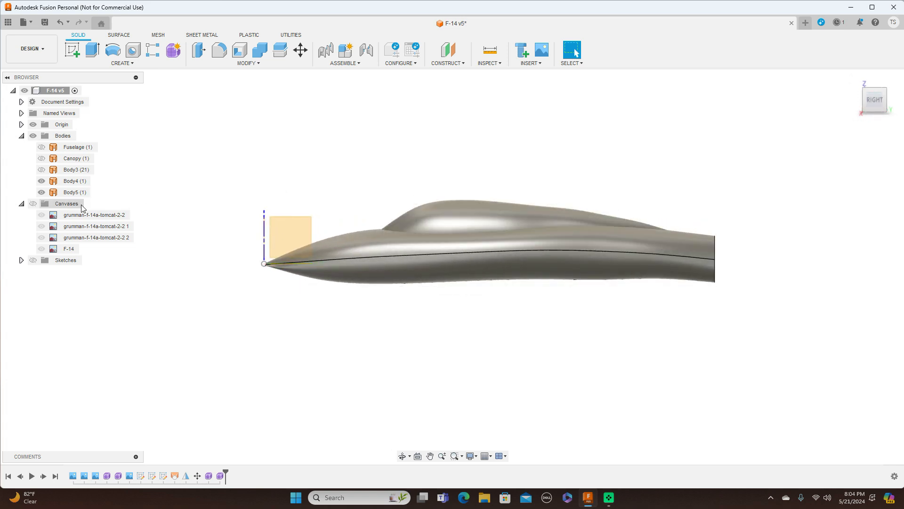
Step: Reopen the canopy form and scale its entire sixth edge ring by 1.068 in the side-view plane
left_click(220, 476)
right_click(221, 477)
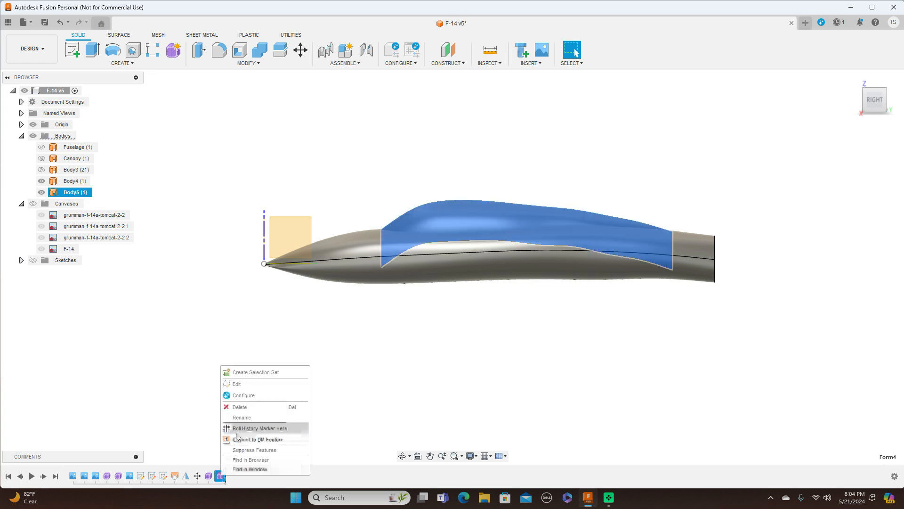
left_click(255, 385)
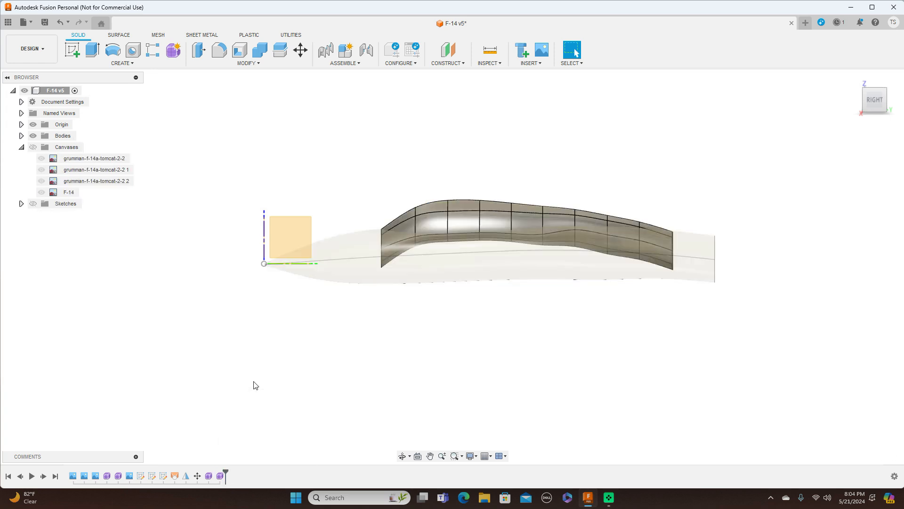
double_click(543, 222)
right_click(542, 220)
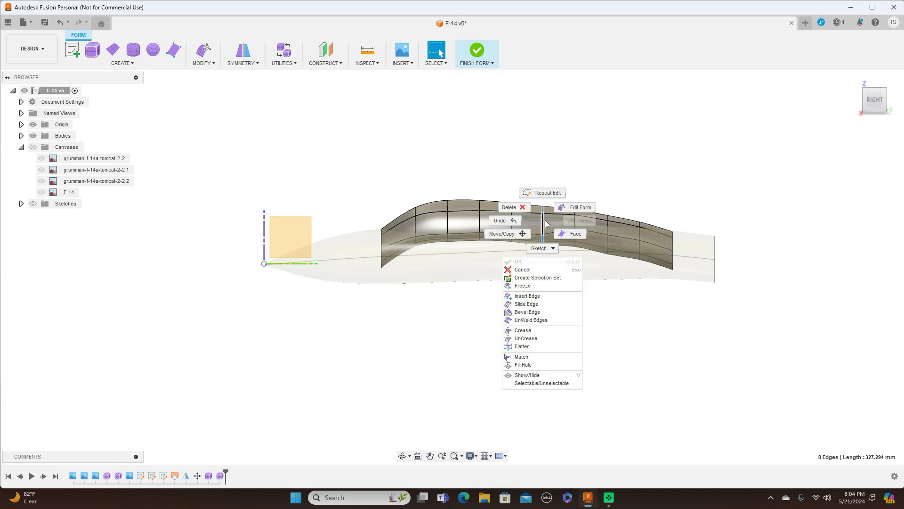
left_click(565, 210)
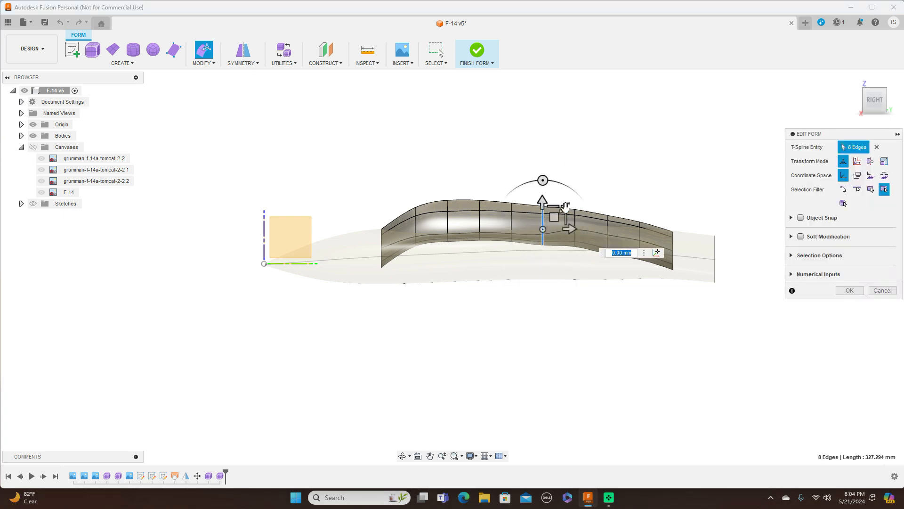
type("1.054")
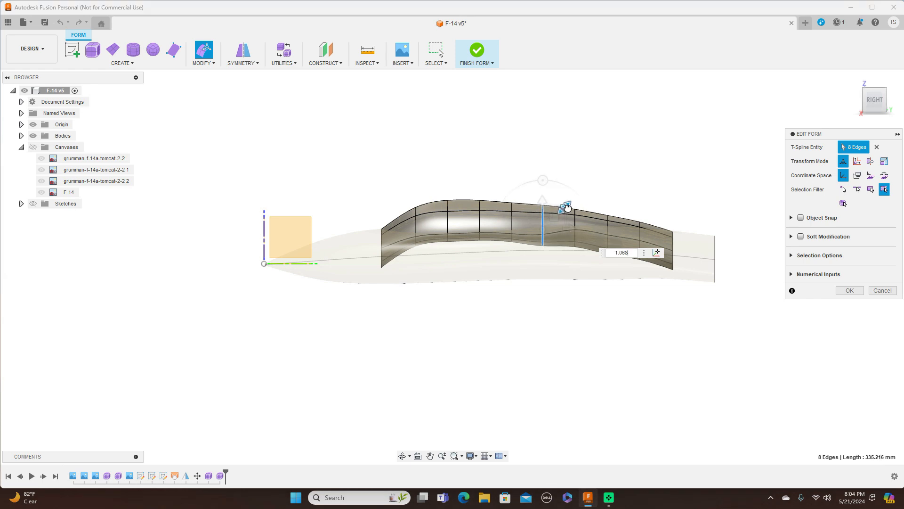
Step: Scale the canopy's entire seventh edge ring by 1.068 in the top-view plane, confirm the edits and finish the form
left_click(868, 94)
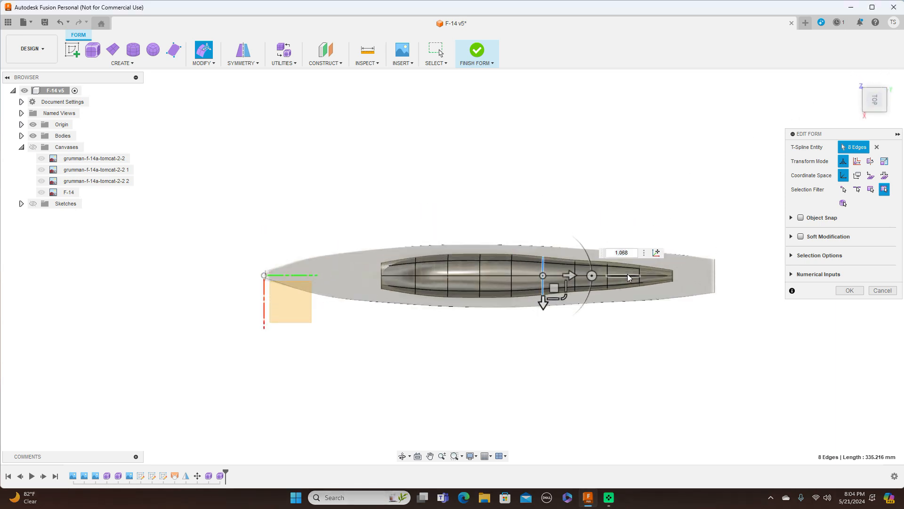
scroll(628, 278, "up", 2)
left_click(557, 276)
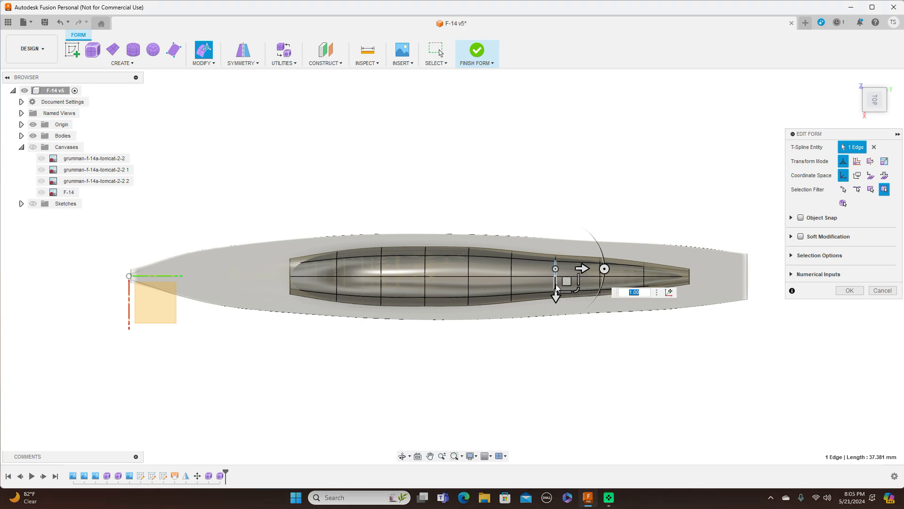
double_click(557, 288)
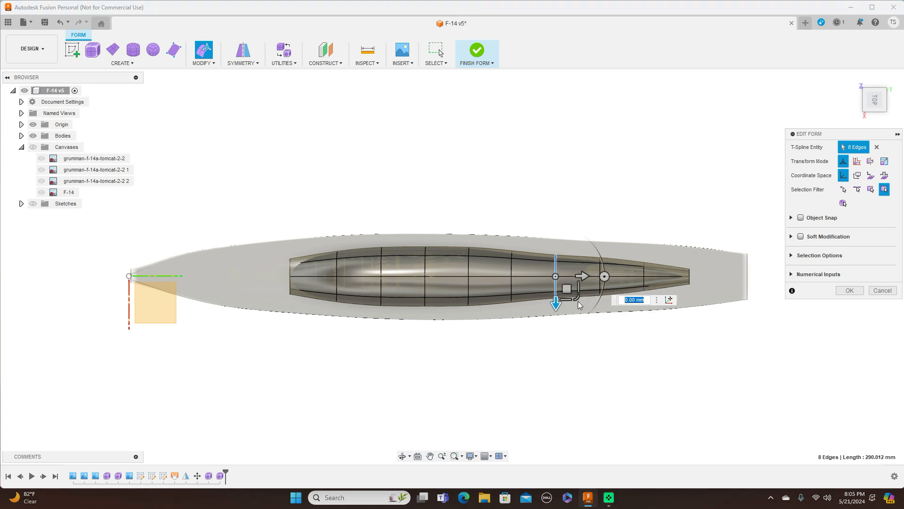
left_click(577, 299)
type("1.068")
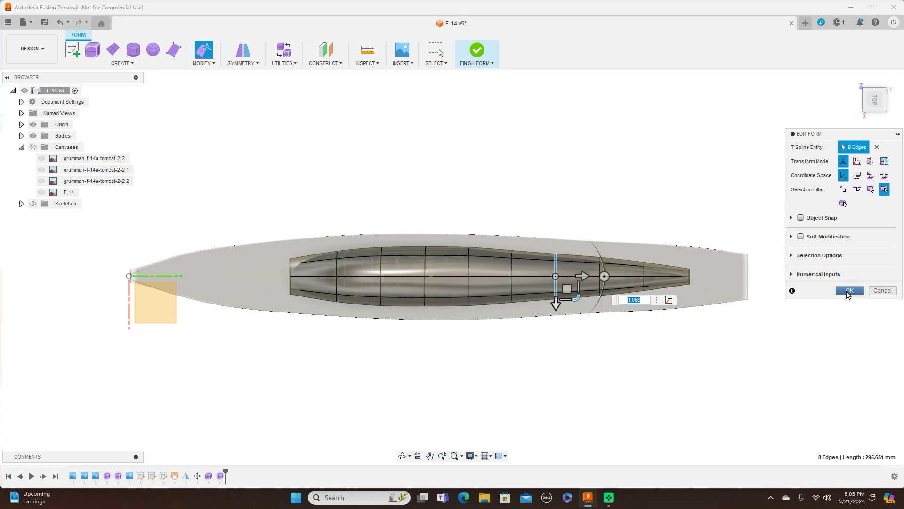
left_click(849, 291)
left_click(478, 55)
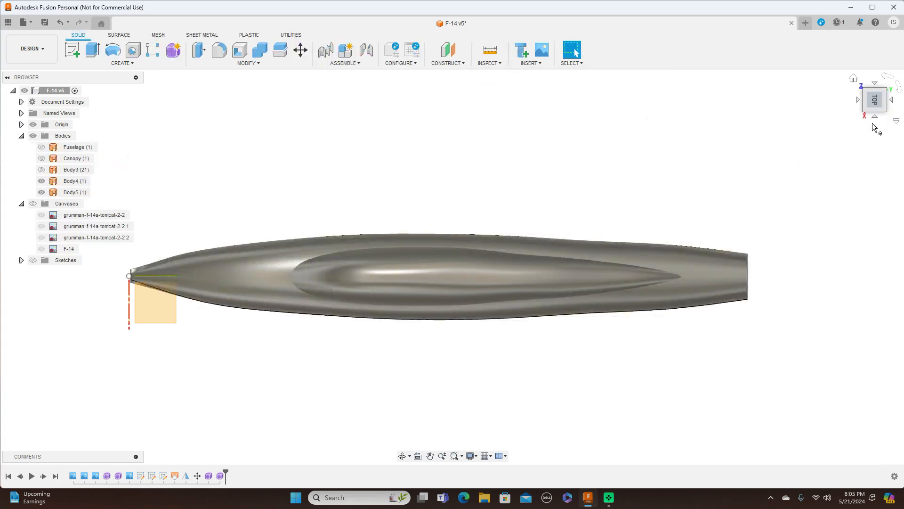
Step: Reopen the canopy form, lower the top vertex of the seventh edge ring about 2.7 mm in the side view and finish the form
left_click(876, 116)
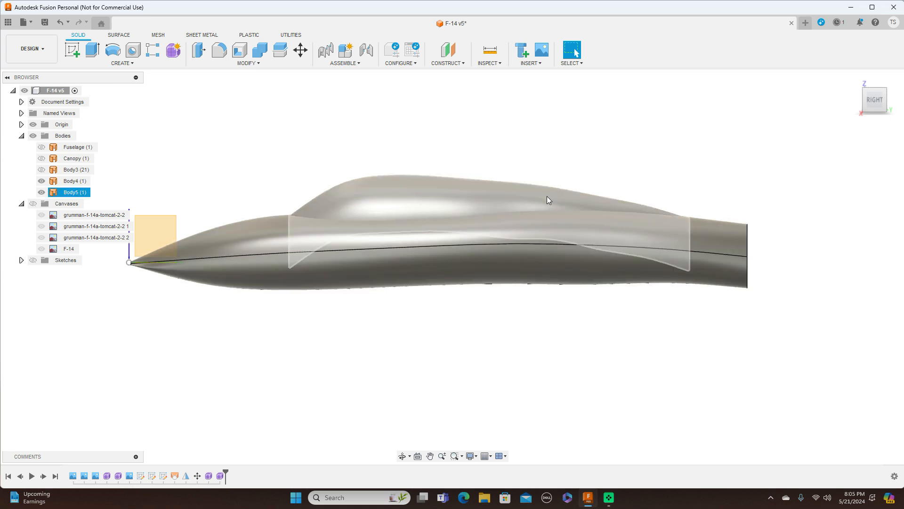
right_click(222, 475)
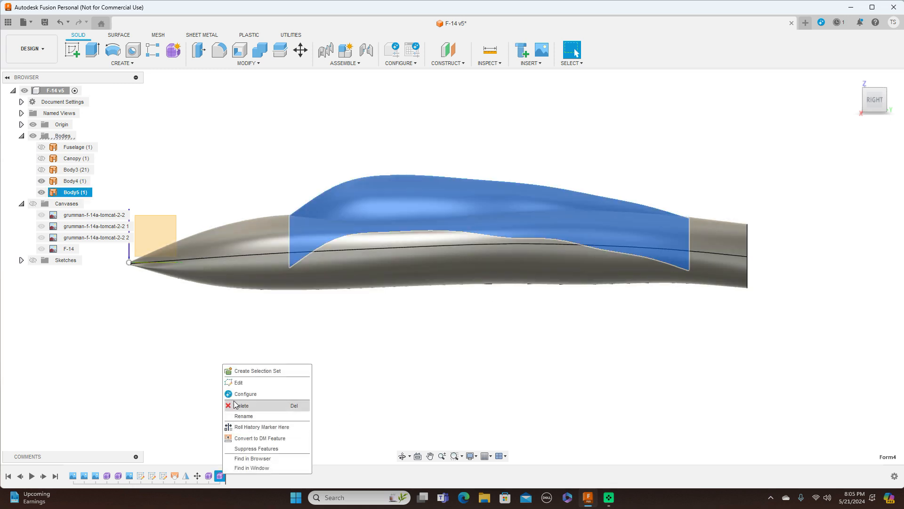
left_click(245, 383)
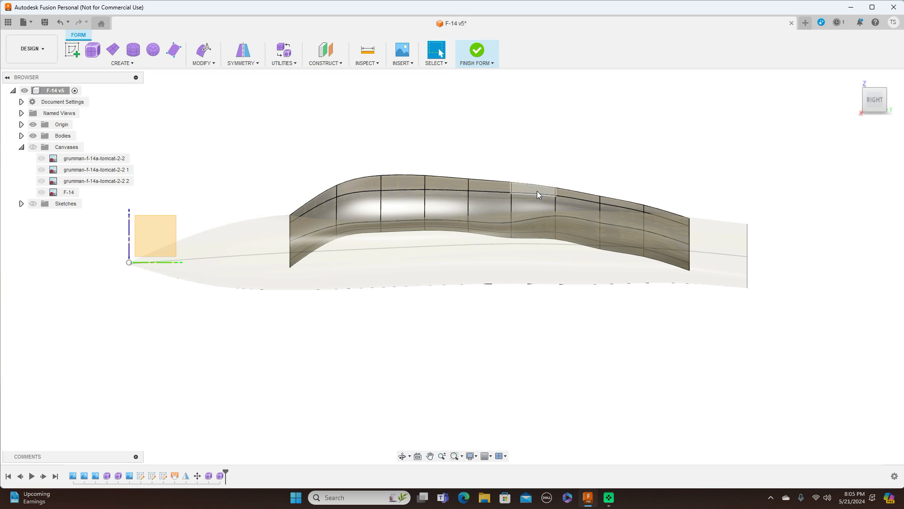
left_click(555, 187)
right_click(589, 169)
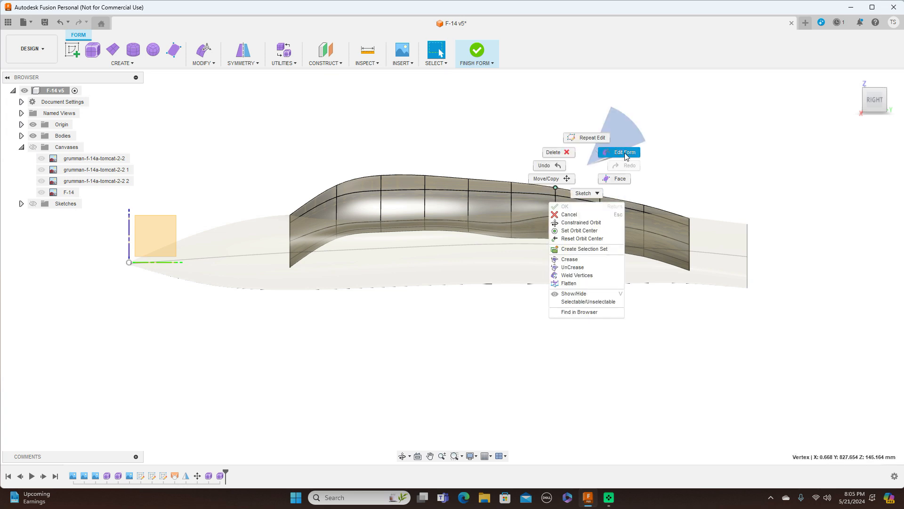
left_click(610, 154)
left_click_drag(567, 176, 568, 177)
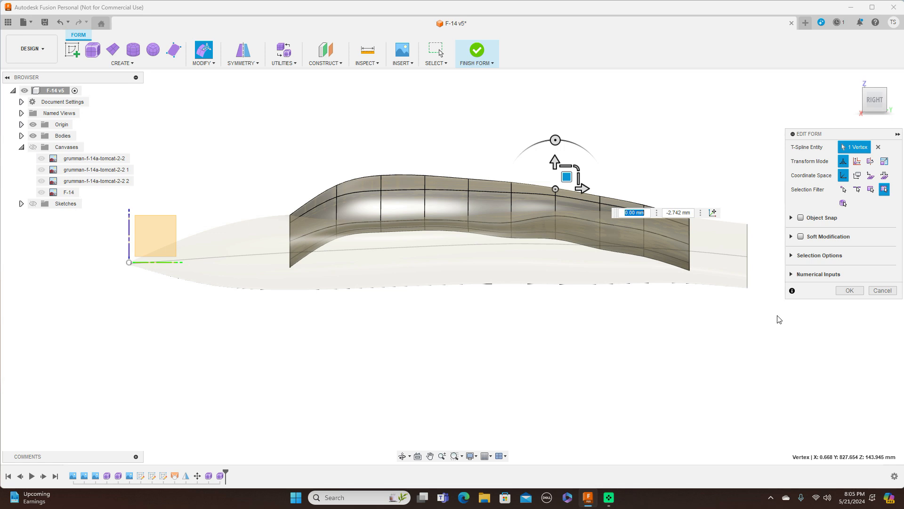
left_click(852, 292)
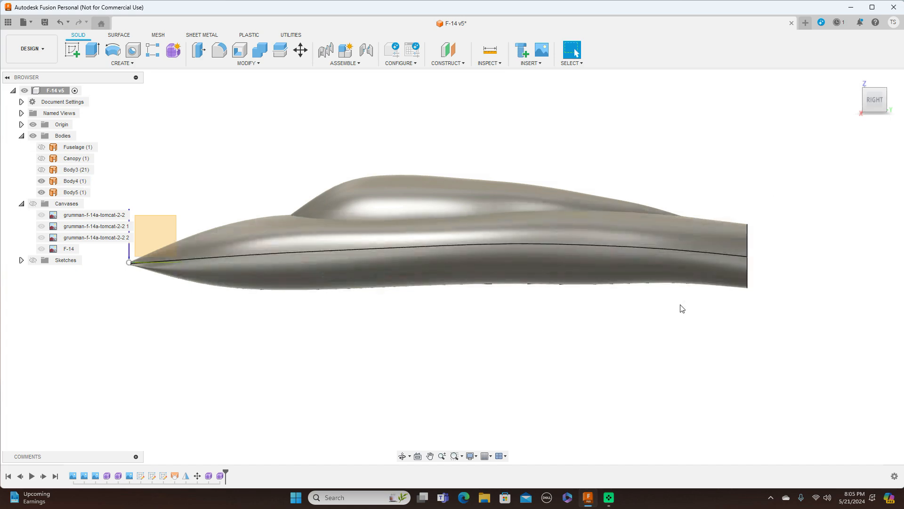
Step: Show the blueprint canvases again and compare the canopy and fuselage with the full side-view drawing
scroll(683, 309, "down", 2)
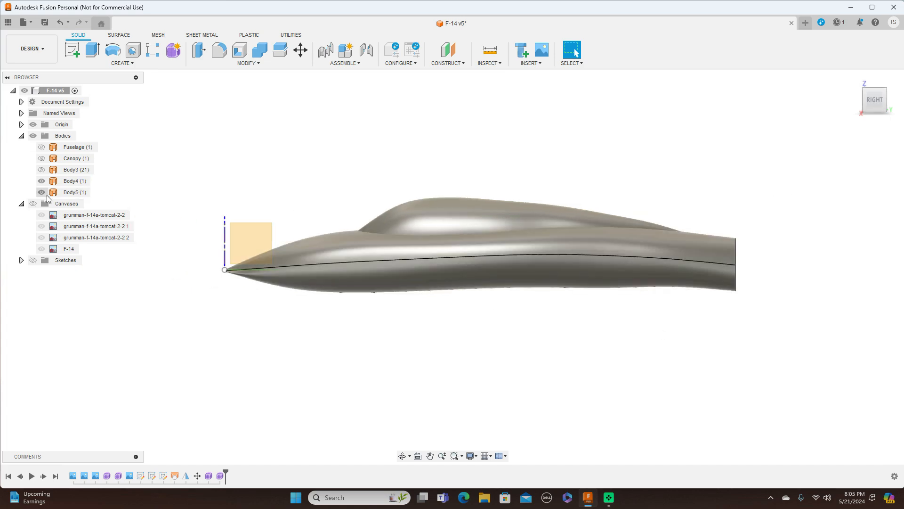
left_click(33, 204)
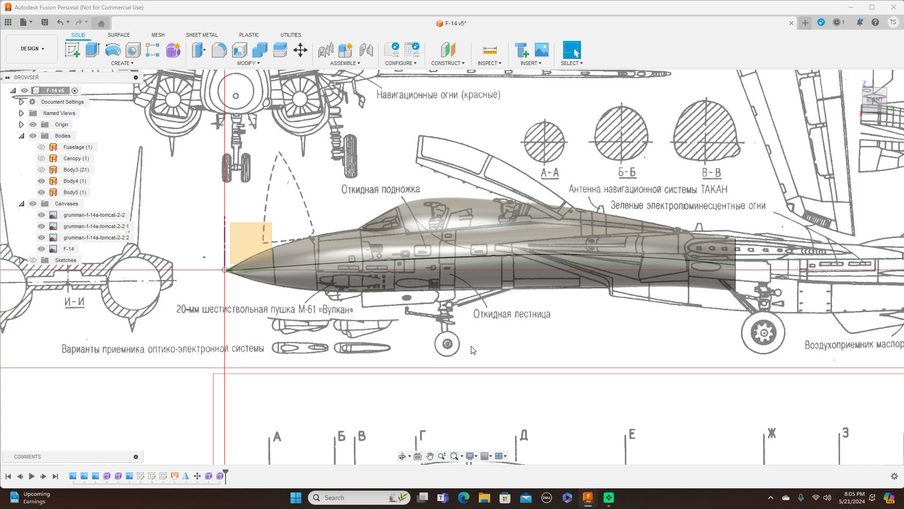
scroll(605, 358, "down", 3)
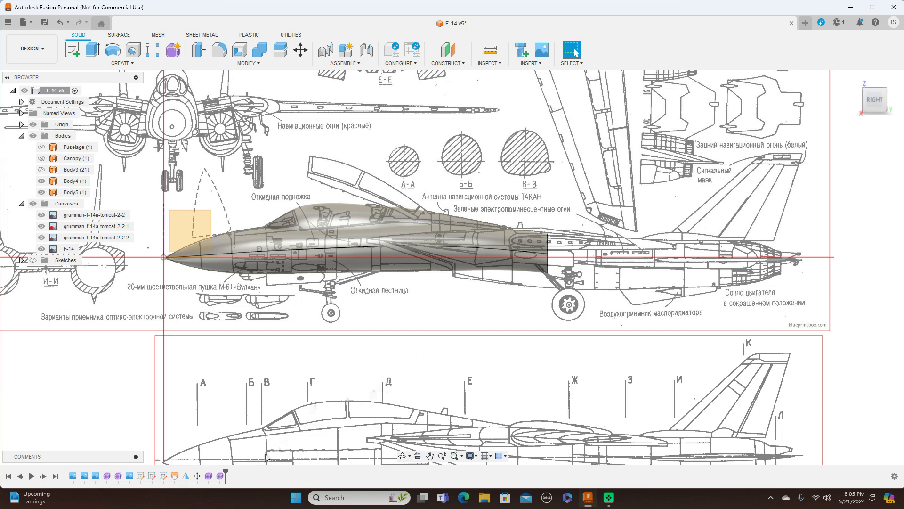
Step: Edit the canopy form (Body5), raise its rear edge loop about 4.35 mm in the side view, and finish the form
left_click(220, 476)
right_click(221, 476)
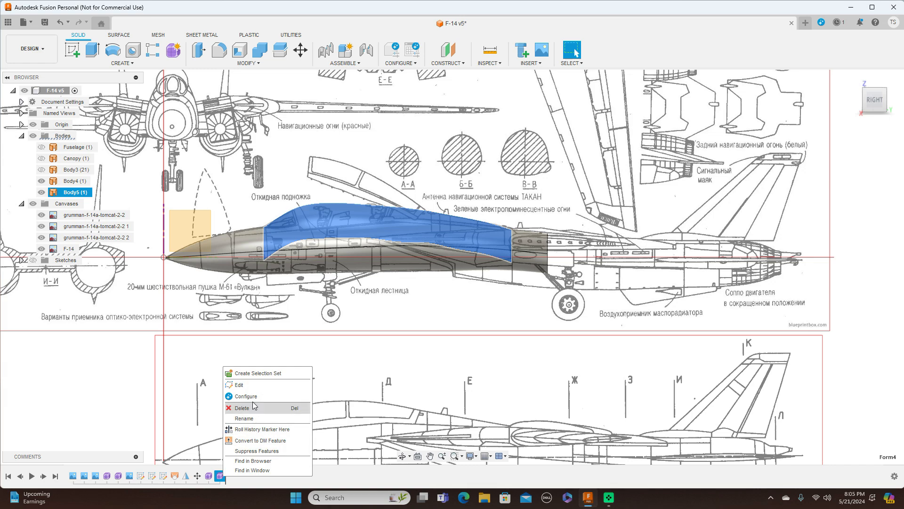
left_click(255, 384)
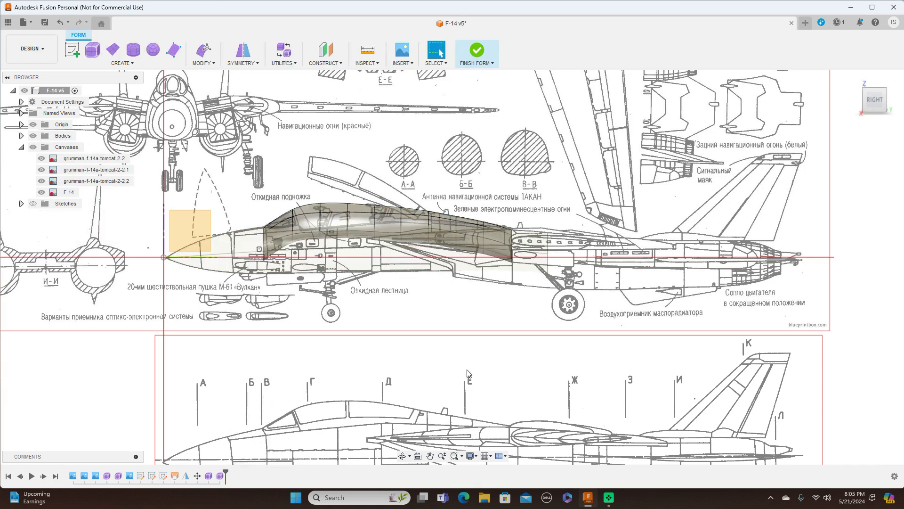
scroll(549, 244, "up", 3)
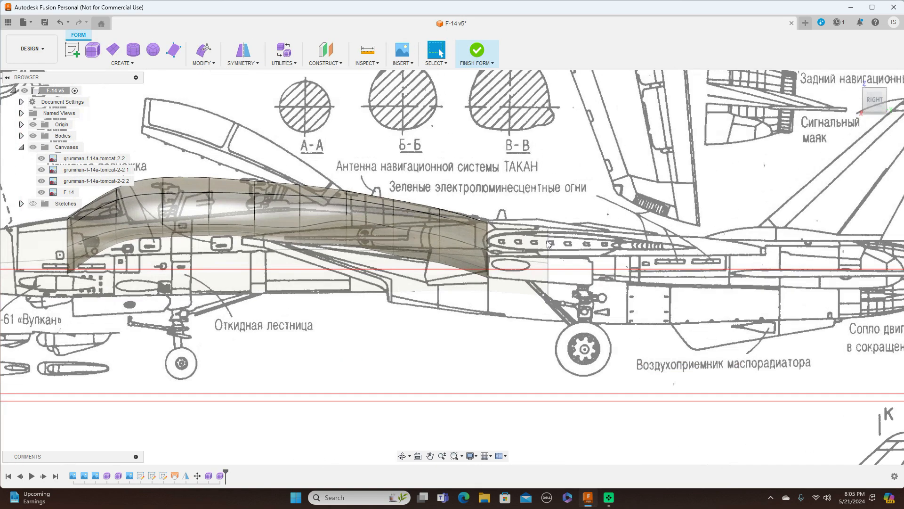
double_click(490, 244)
right_click(490, 244)
left_click(508, 239)
left_click_drag(509, 239, 499, 235)
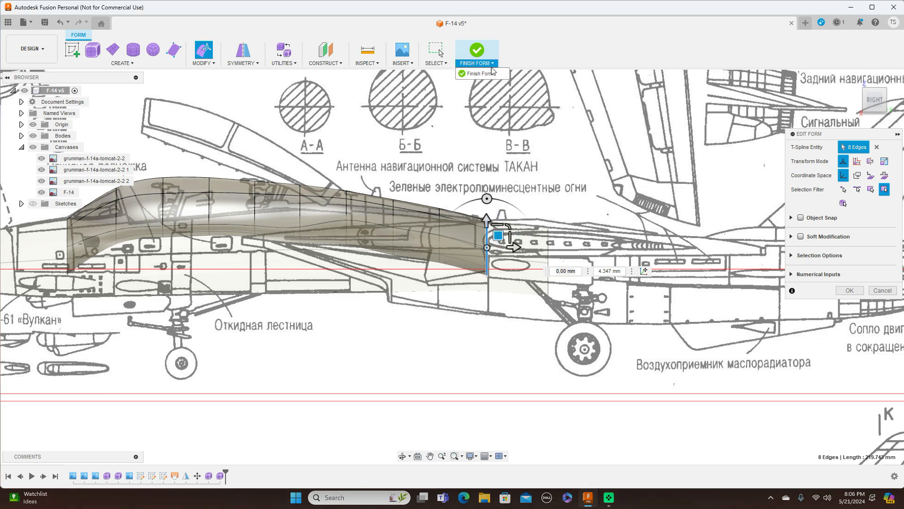
left_click(477, 51)
scroll(640, 327, "down", 3)
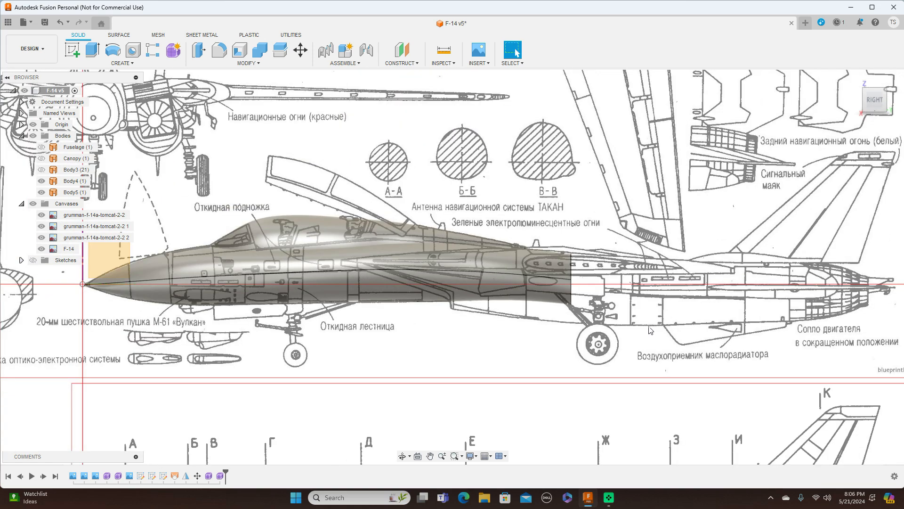
Step: Open the fuselage form (Body4) for editing
left_click(543, 282)
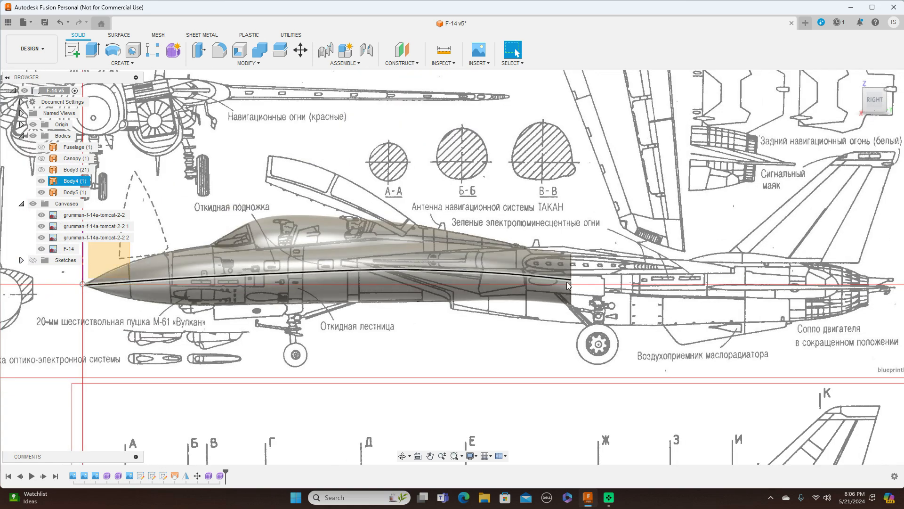
key("Escape")
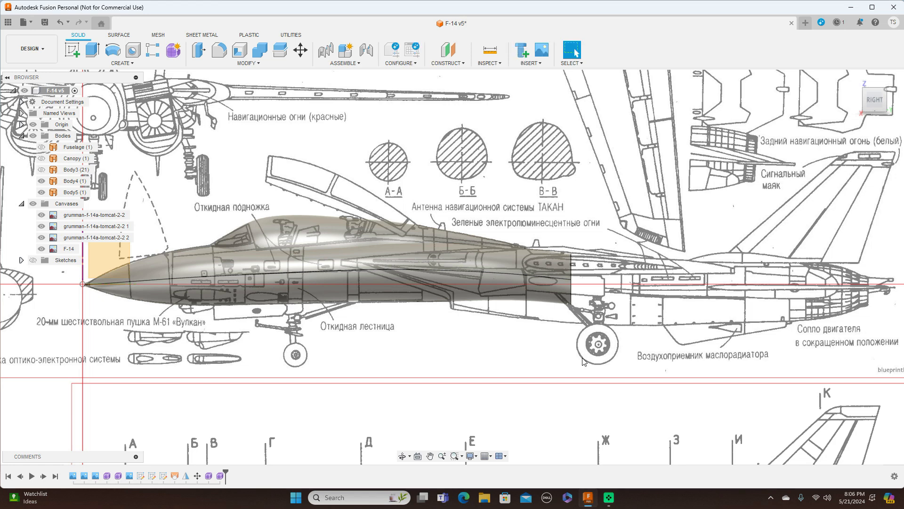
left_click(209, 475)
right_click(209, 476)
left_click(224, 397)
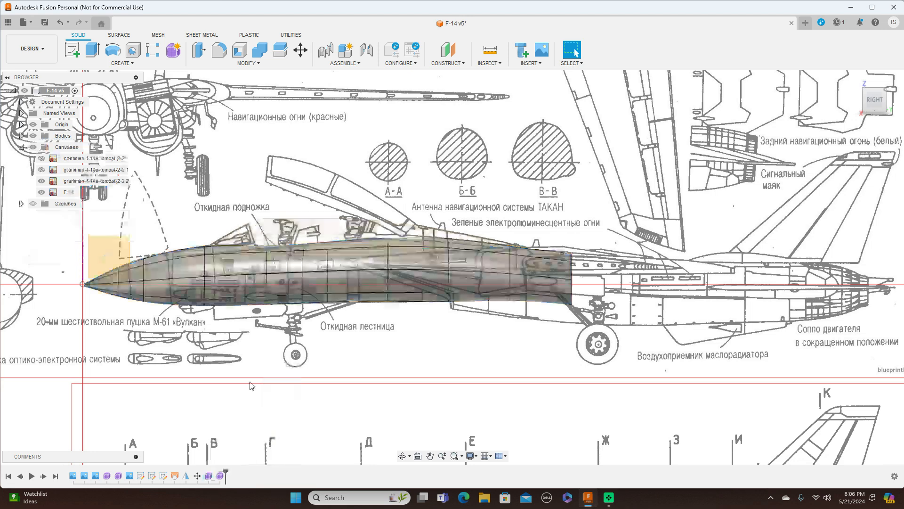
Step: Raise the fuselage's rear edge loop about 11.6 mm in the side view and finish the form
double_click(571, 273)
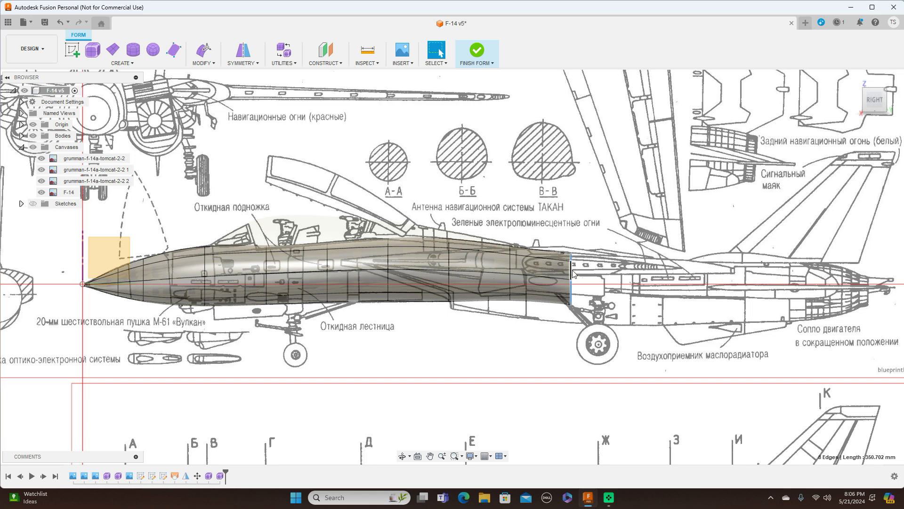
right_click(572, 273)
left_click(611, 258)
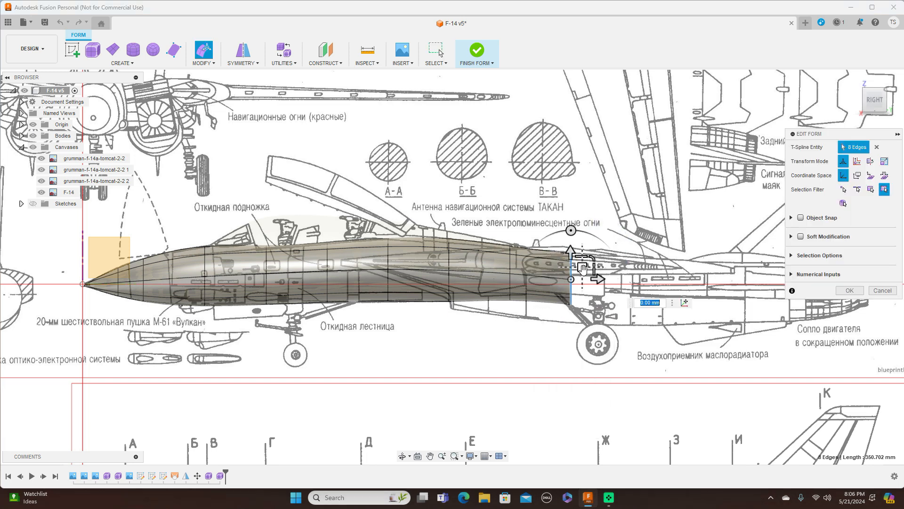
left_click_drag(583, 266, 583, 265)
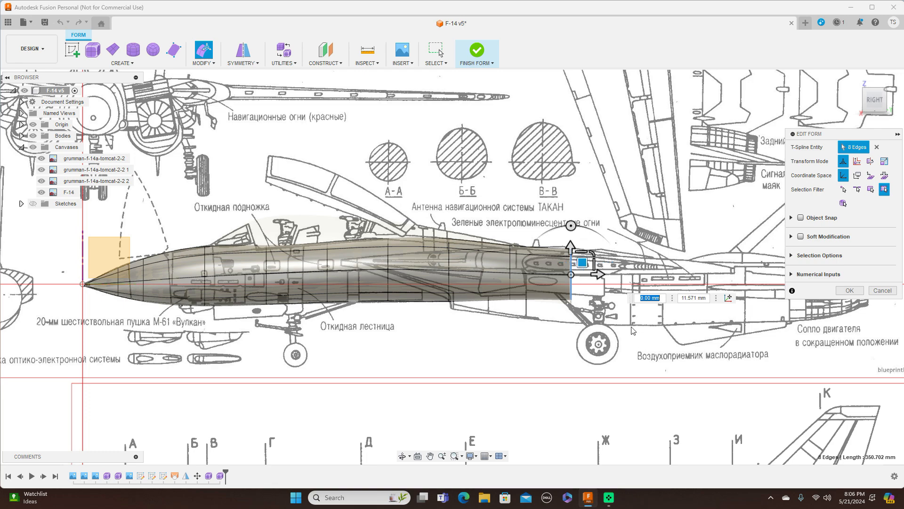
scroll(651, 331, "down", 3)
key("Return")
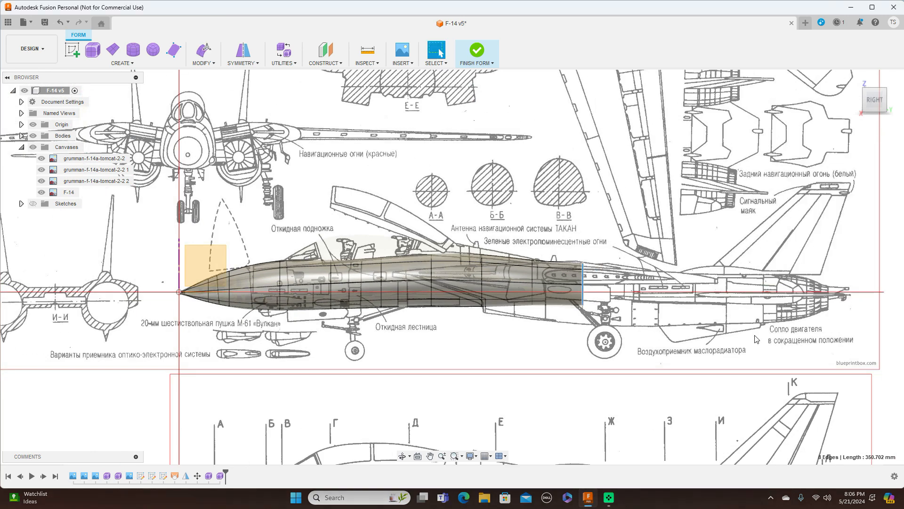
scroll(756, 338, "down", 5)
left_click(485, 64)
left_click(480, 73)
Step: Examine the section markers on the lower blueprint's side view and the matching fuselage cross-sections below it, especially section E-E
scroll(555, 250, "up", 2)
middle_click_drag(676, 232, 525, 82)
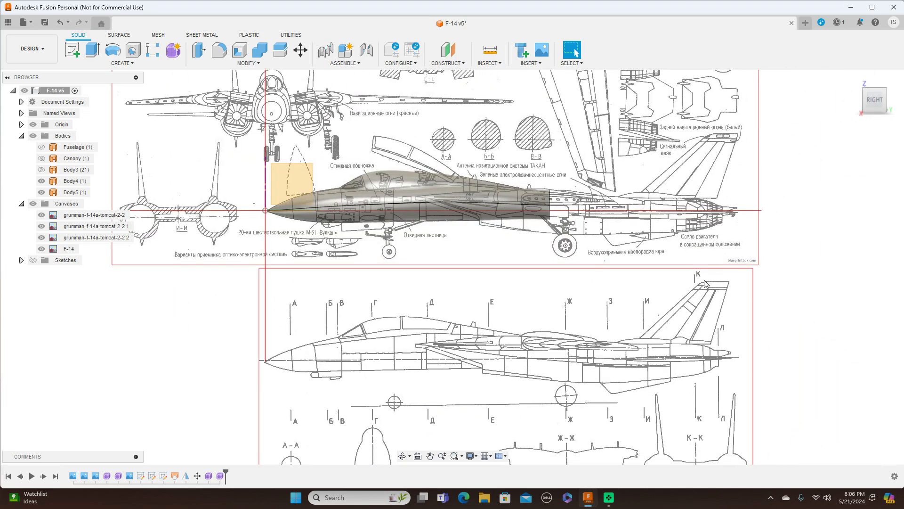
scroll(709, 283, "up", 1)
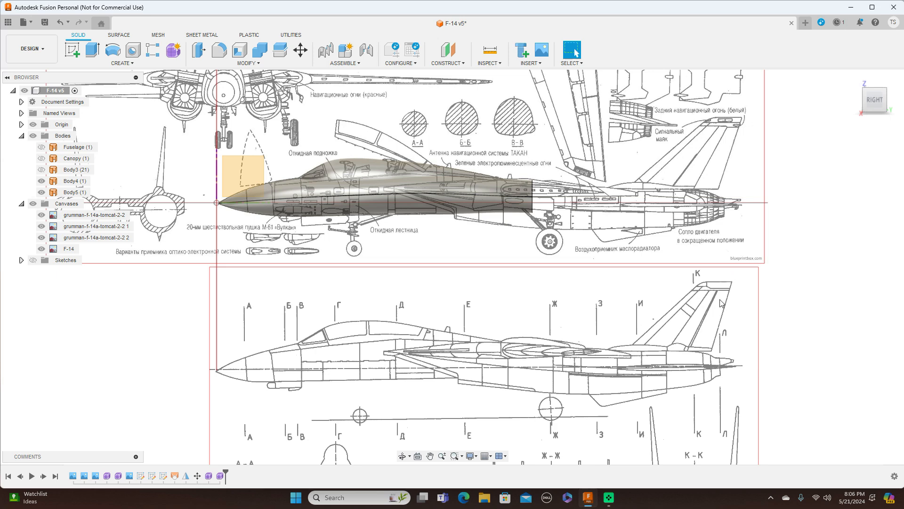
scroll(721, 303, "up", 1)
scroll(715, 320, "down", 3)
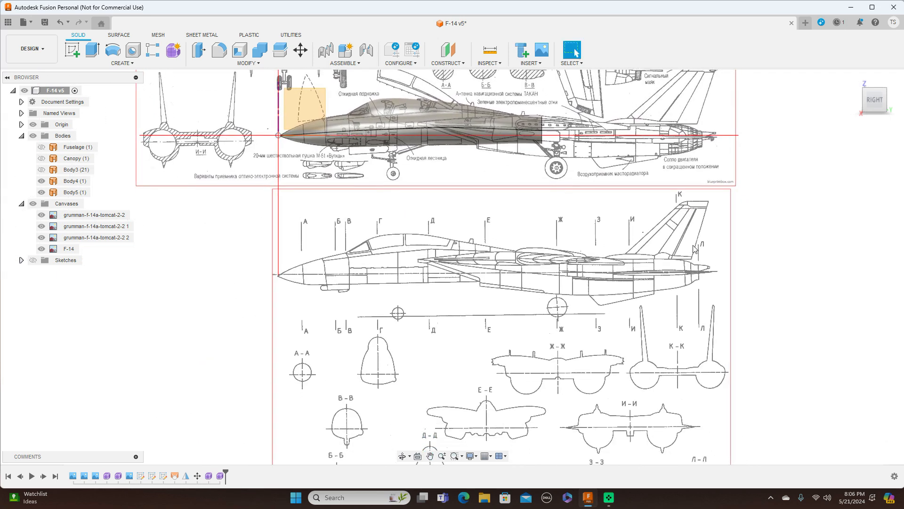
scroll(640, 280, "up", 1)
middle_click_drag(640, 281, 641, 227)
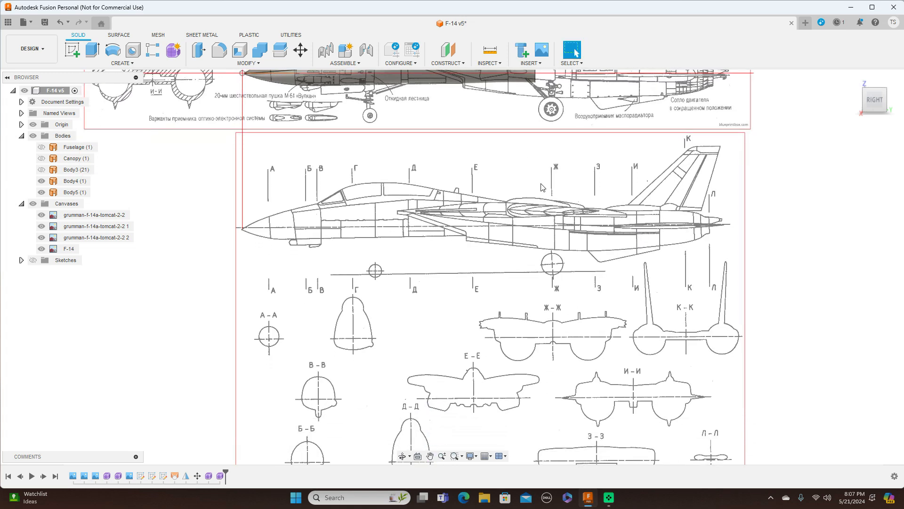
scroll(527, 317, "up", 1)
middle_click_drag(527, 316, 557, 177)
scroll(579, 213, "up", 1)
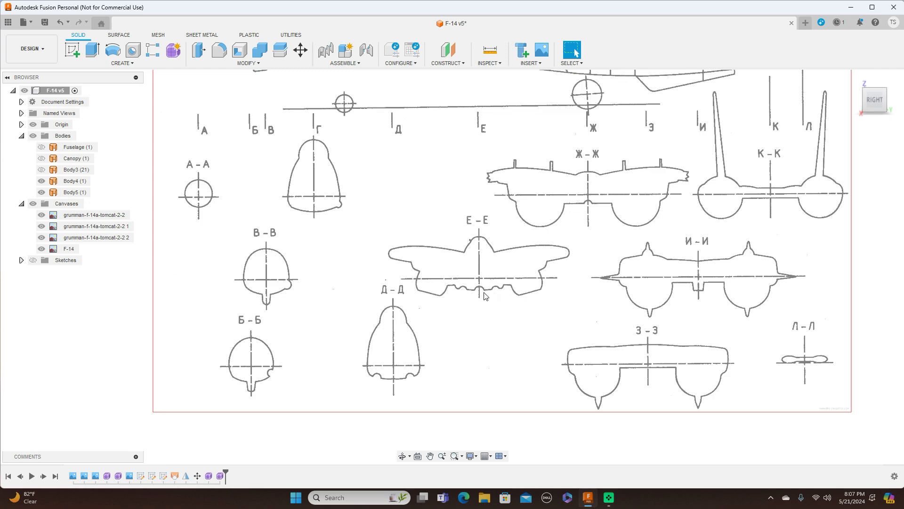
scroll(487, 295, "up", 2)
scroll(487, 296, "down", 2)
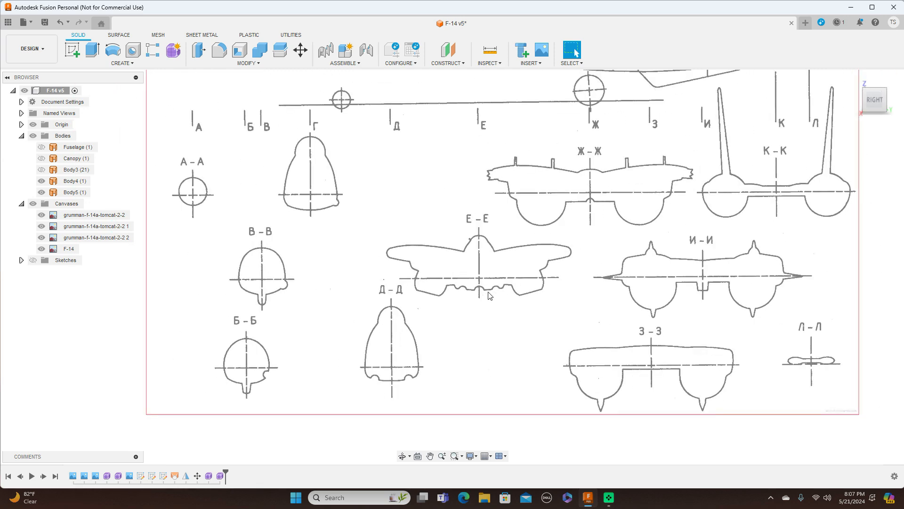
scroll(485, 293, "up", 4)
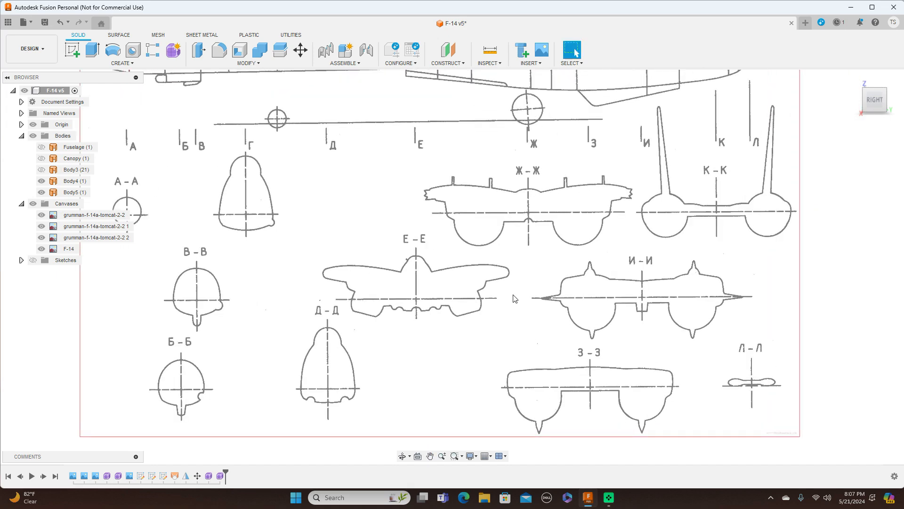
scroll(515, 299, "up", 1)
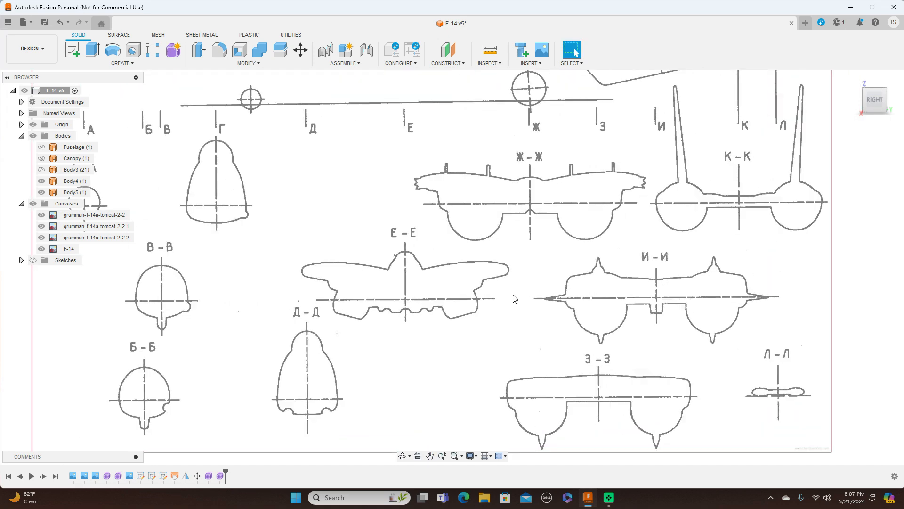
Step: Start a new sketch on the YZ origin plane, working over cross-section E-E of the lower blueprint
left_click(74, 51)
left_click(464, 217)
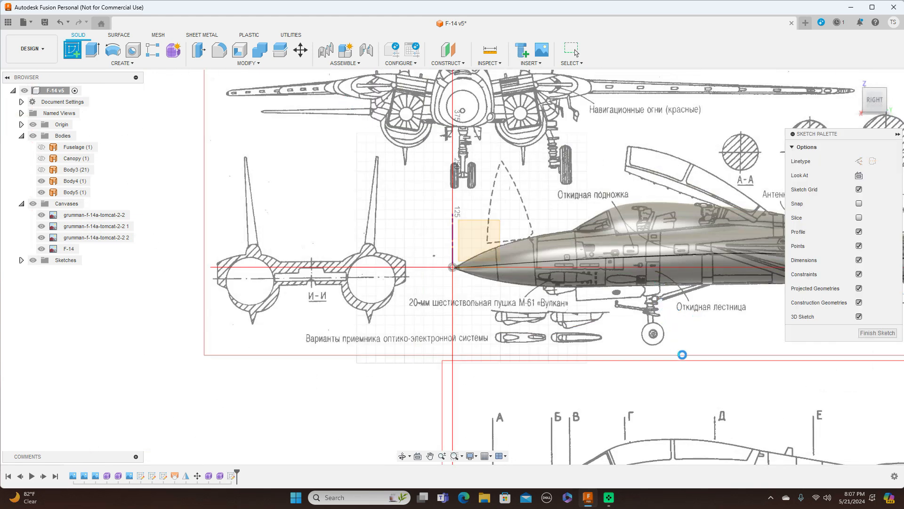
middle_click_drag(673, 373, 669, 194)
scroll(610, 234, "up", 5)
middle_click_drag(496, 310, 584, 307)
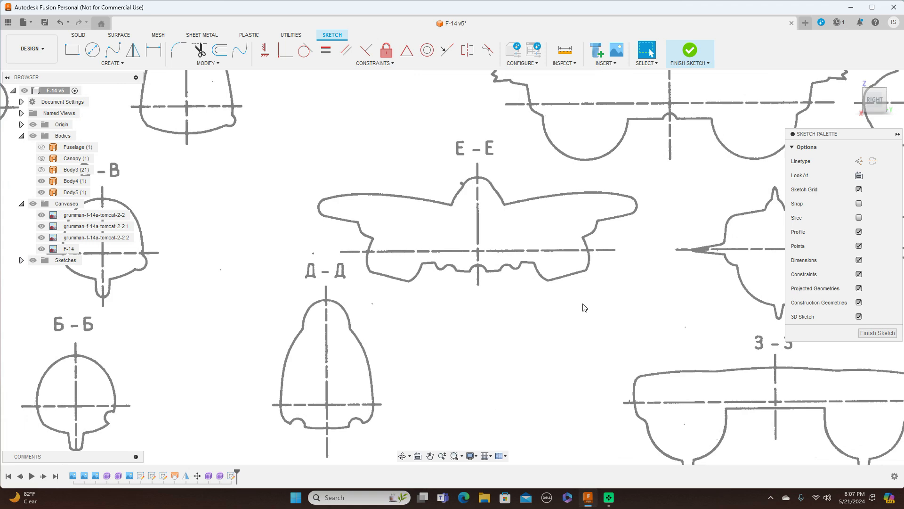
Step: Sketch a vertical line about 164 mm long down the centre axis of section E-E, from the top of its hump to below the underside
key("l")
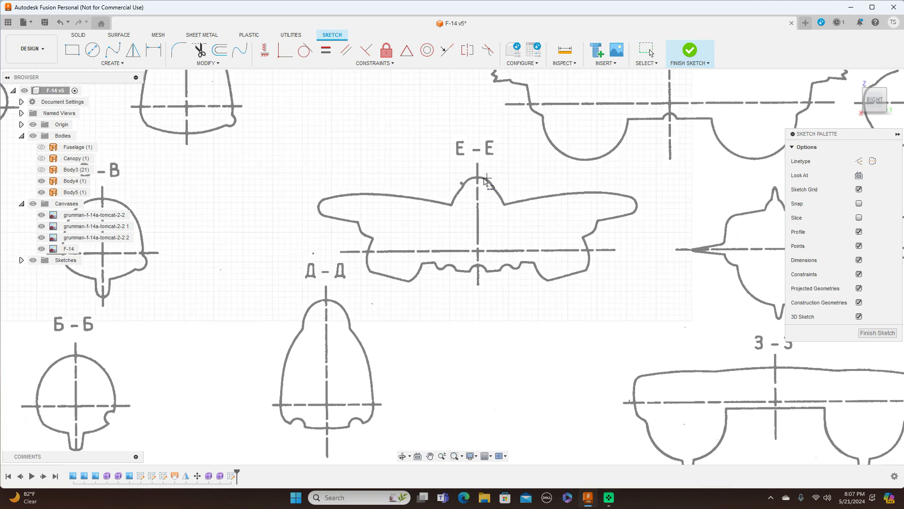
scroll(479, 179, "up", 5)
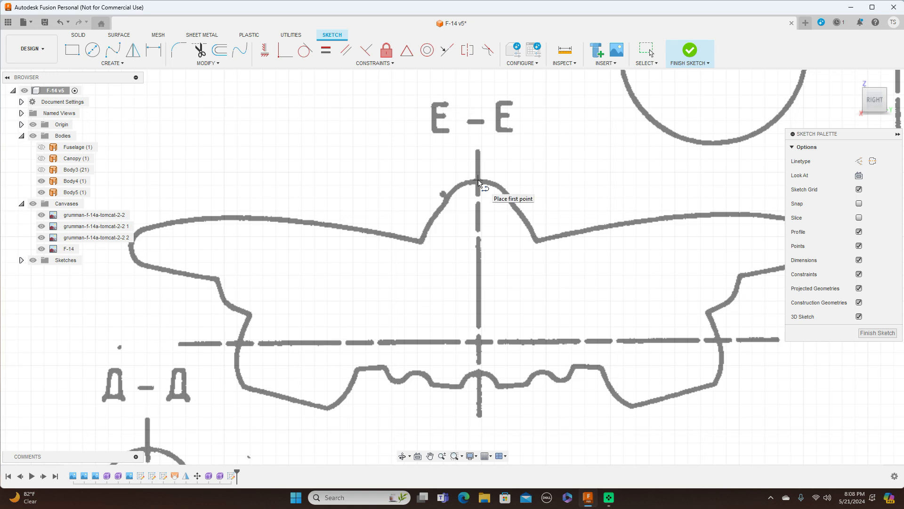
left_click(478, 180)
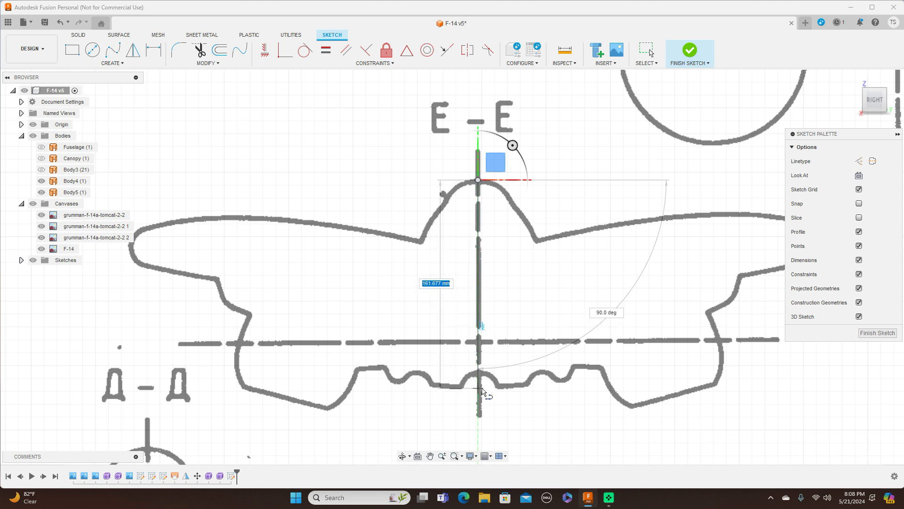
scroll(484, 390, "up", 2)
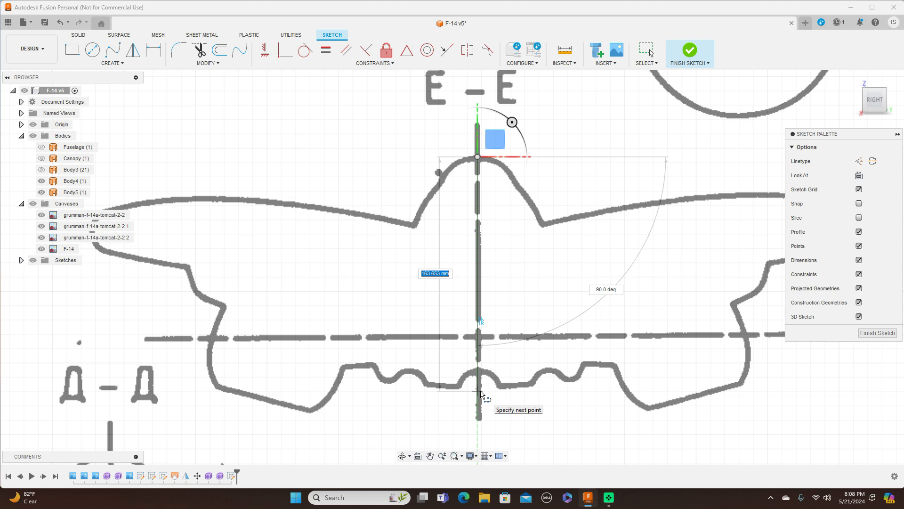
left_click(481, 393)
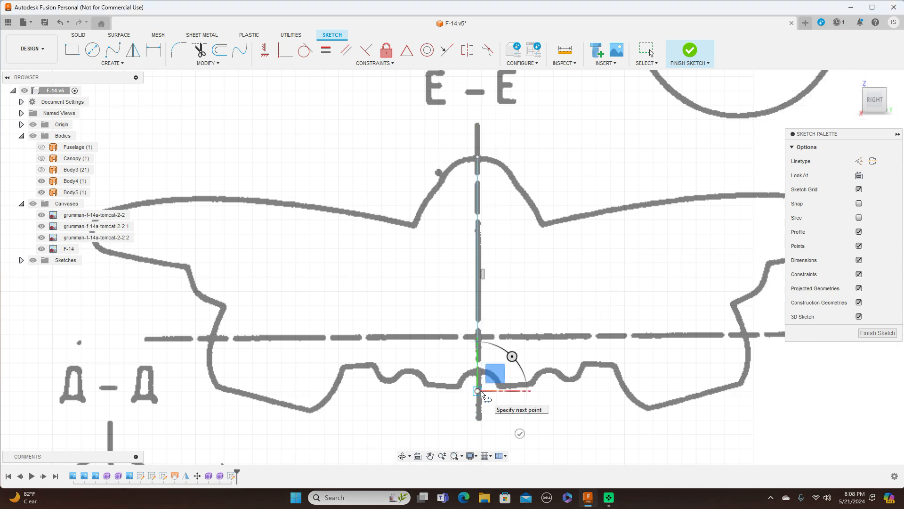
right_click(481, 393)
left_click(511, 391)
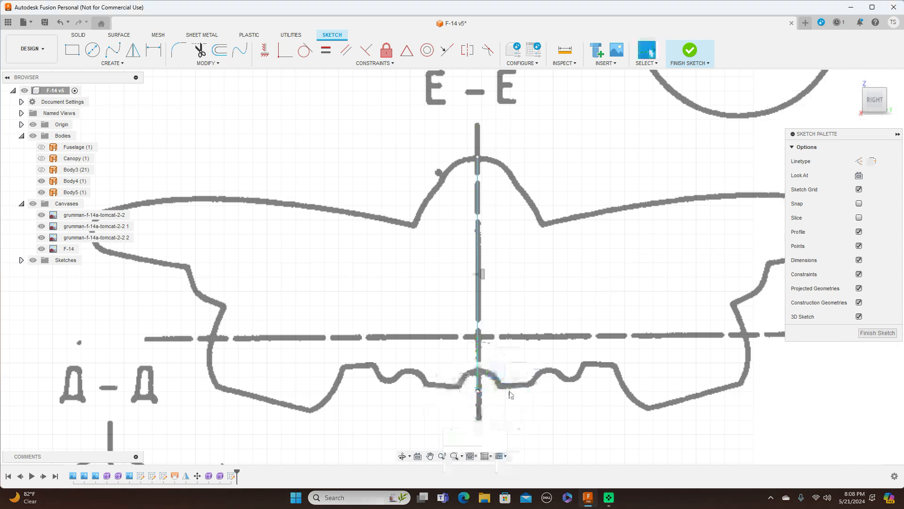
scroll(567, 393, "down", 2)
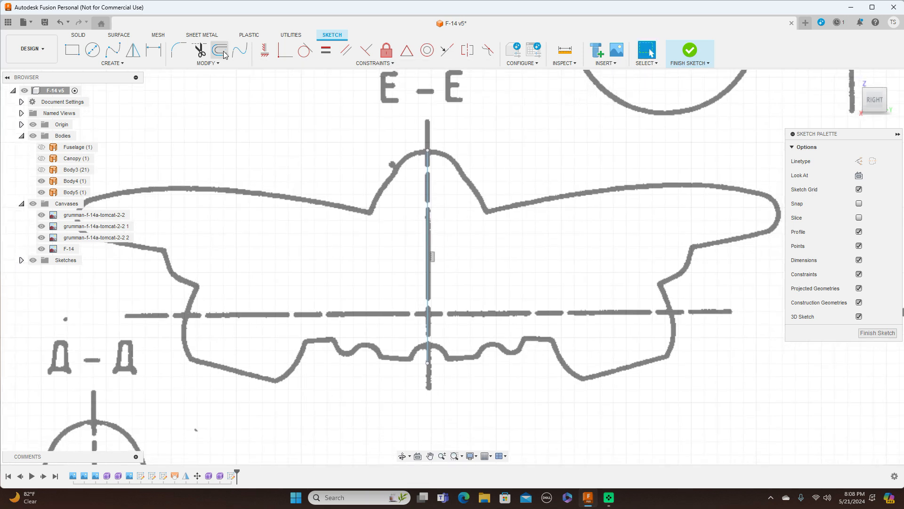
Step: Draw a fit point spline from the centre line's lower end, under the small bumps, up to the start of the flat raised part of section E-E
left_click(113, 49)
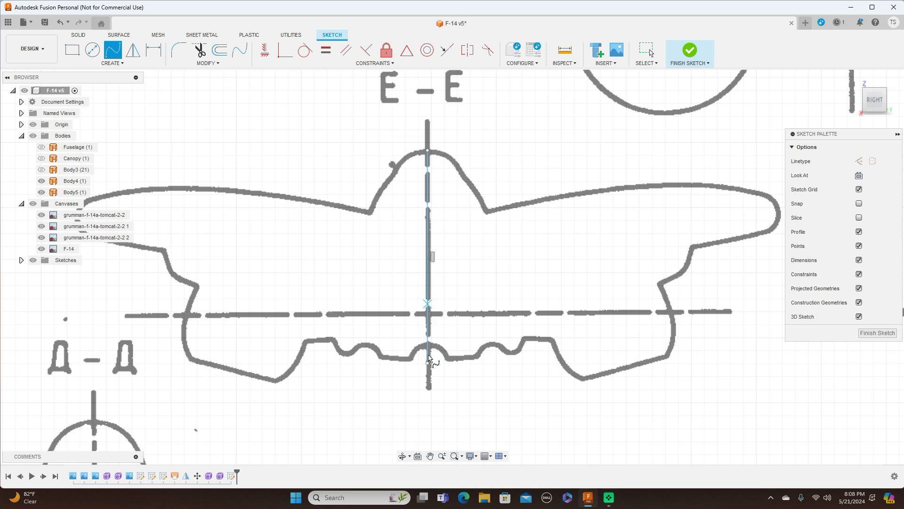
left_click(428, 363)
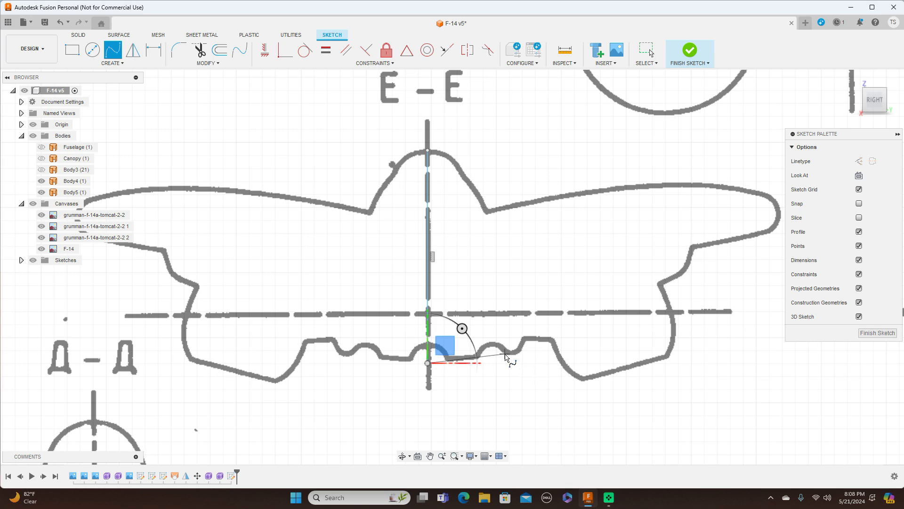
scroll(506, 354, "up", 3)
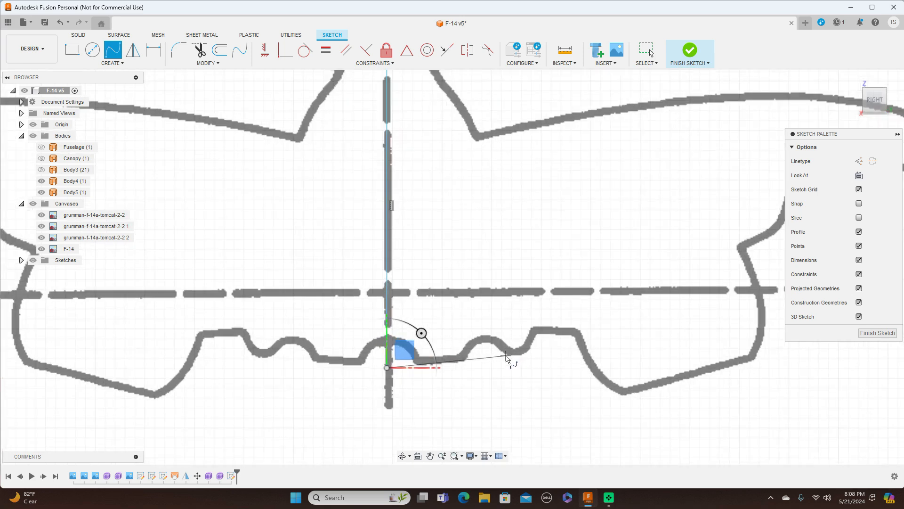
left_click(506, 356)
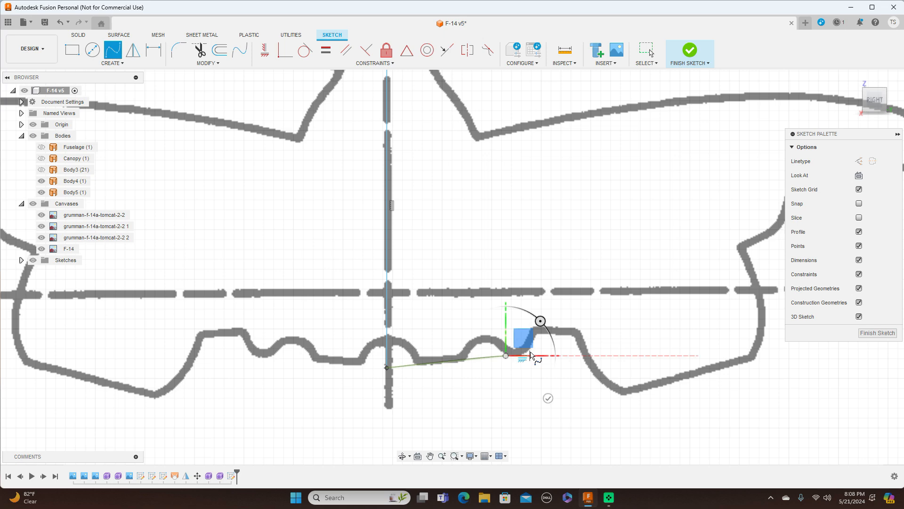
scroll(528, 358, "up", 3)
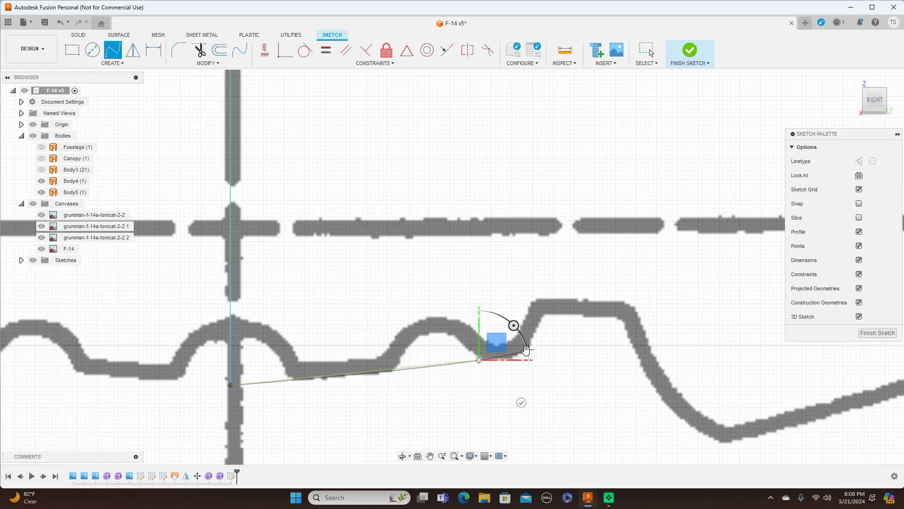
scroll(526, 356, "up", 3)
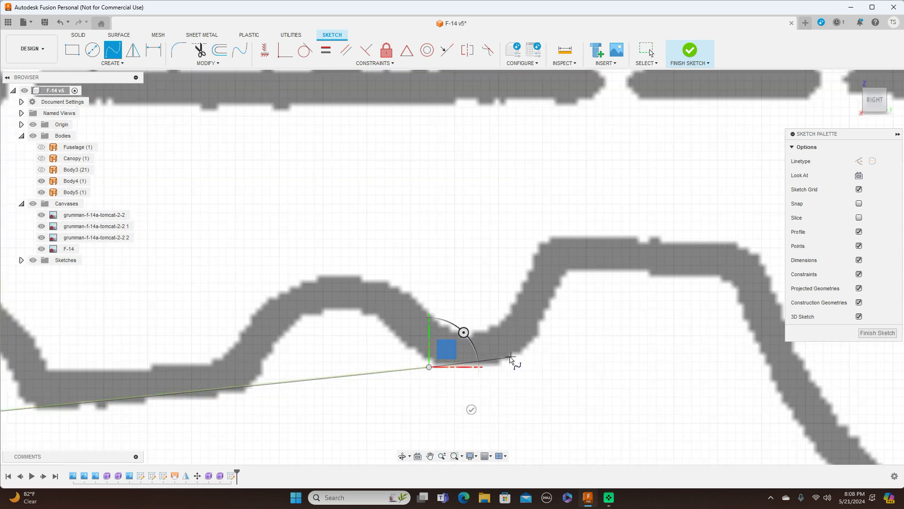
left_click(511, 358)
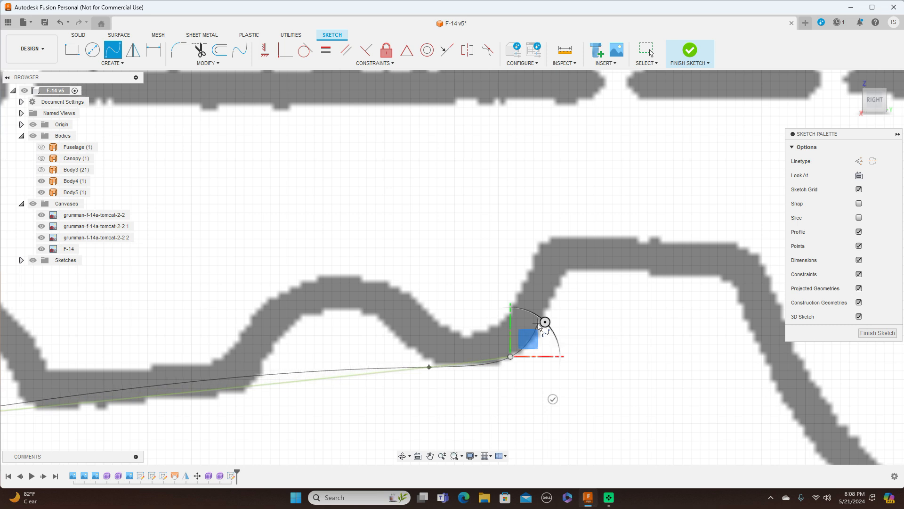
left_click(538, 324)
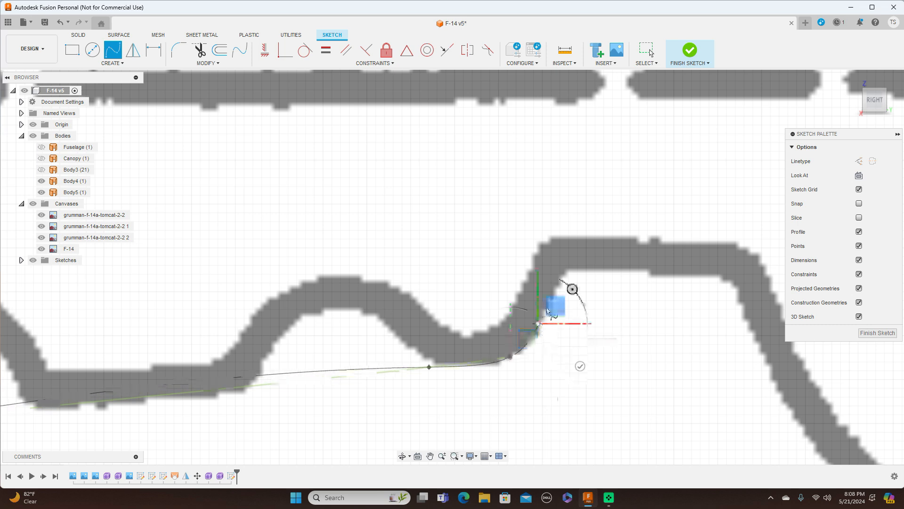
left_click(567, 270)
right_click(568, 269)
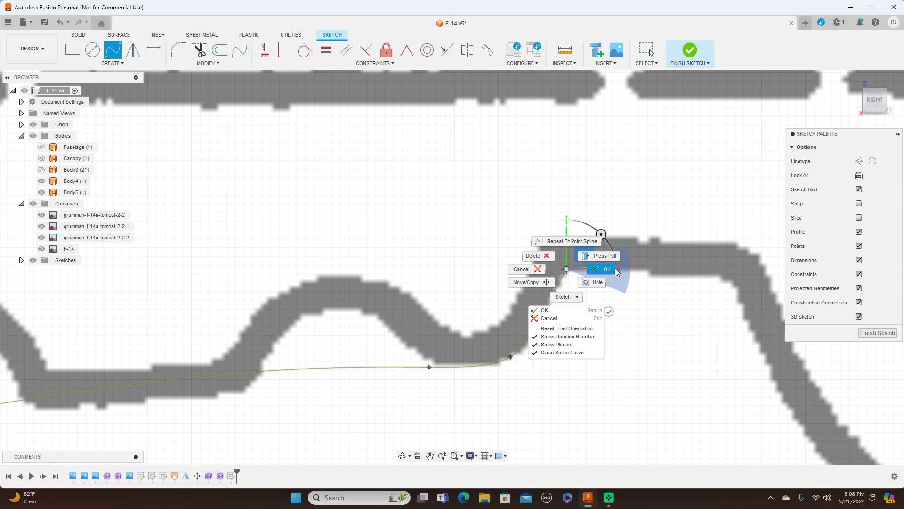
left_click(607, 269)
Step: Move the underside spline's second fit point closer to the centre line and slightly lower
scroll(631, 289, "down", 4)
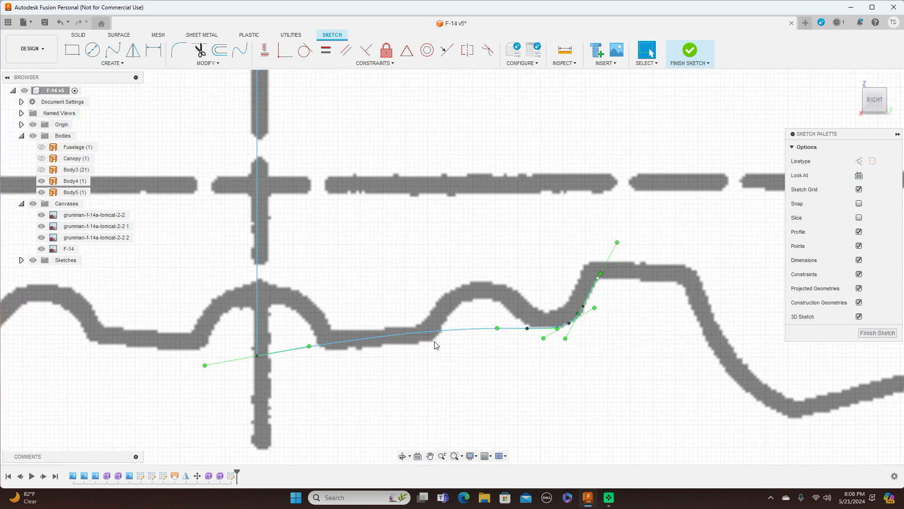
left_click(526, 330)
mouse_move(527, 329)
left_mouse_down()
mouse_move(510, 327)
mouse_move(509, 336)
left_mouse_up()
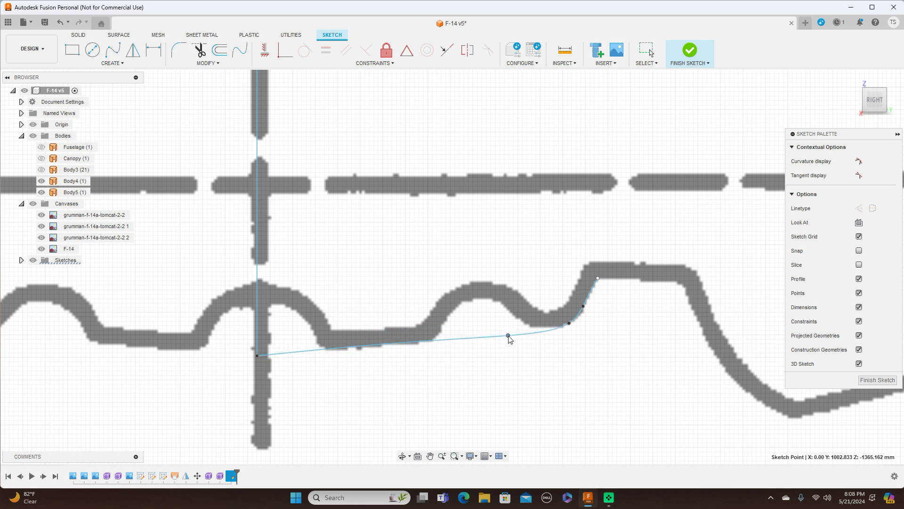
Step: Delete the underside spline that runs from the centre line's lower end
scroll(586, 358, "down", 5)
middle_click_drag(644, 384, 504, 363)
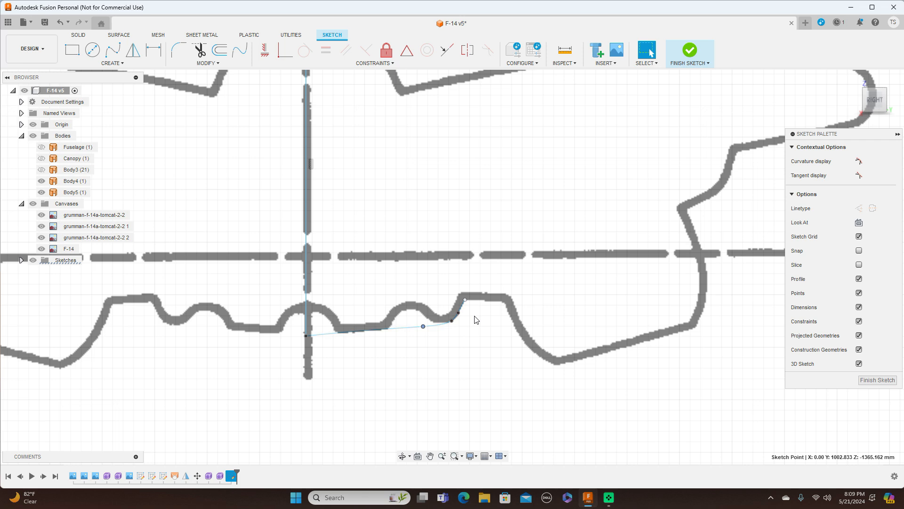
right_click(409, 324)
left_click(382, 313)
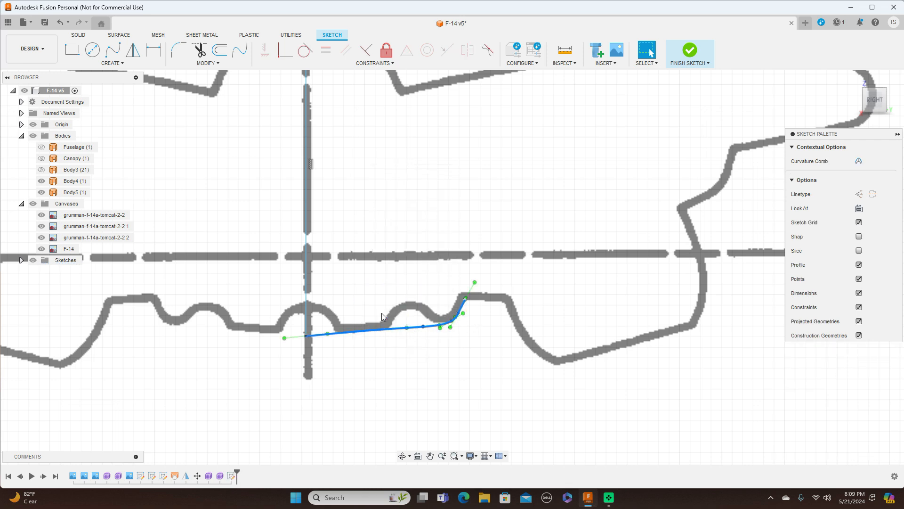
Step: Draw a three-point spline from the centre line's lower end, smoothing across the underside bumps to the outer corner of the flat raised part
left_click(113, 50)
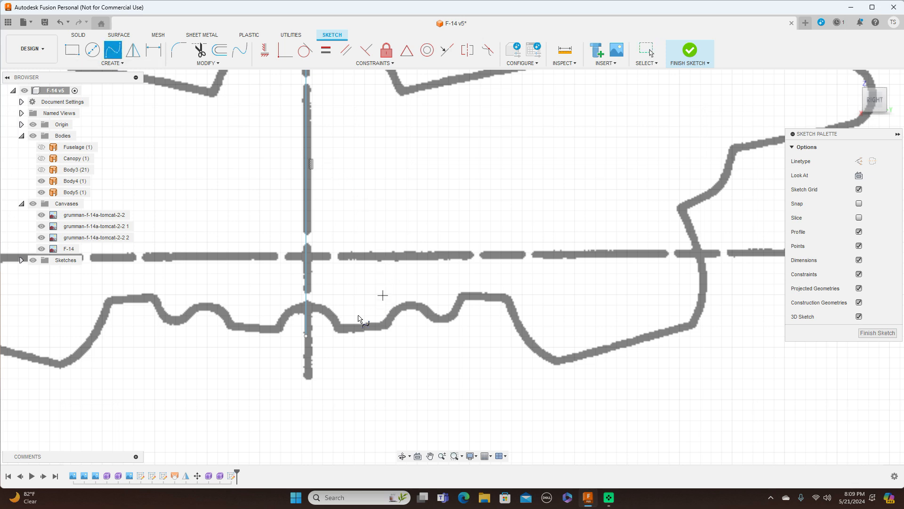
left_click(307, 336)
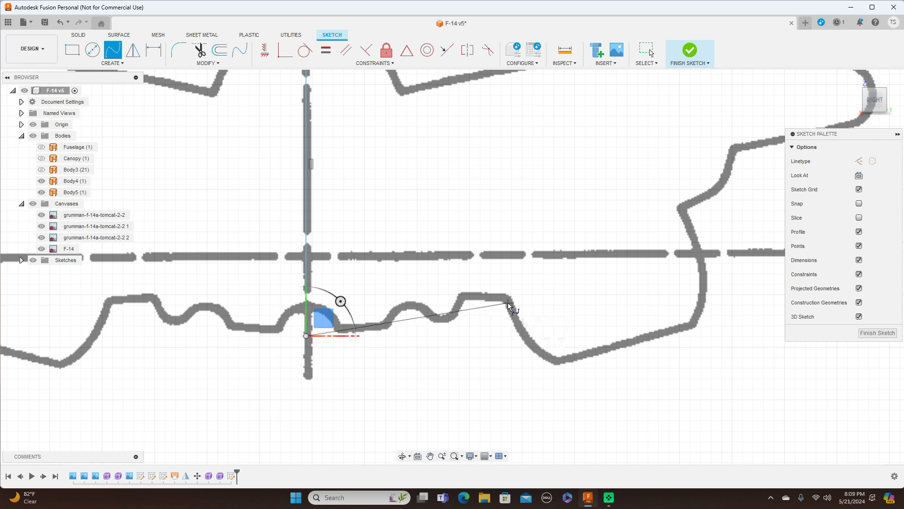
left_click(402, 324)
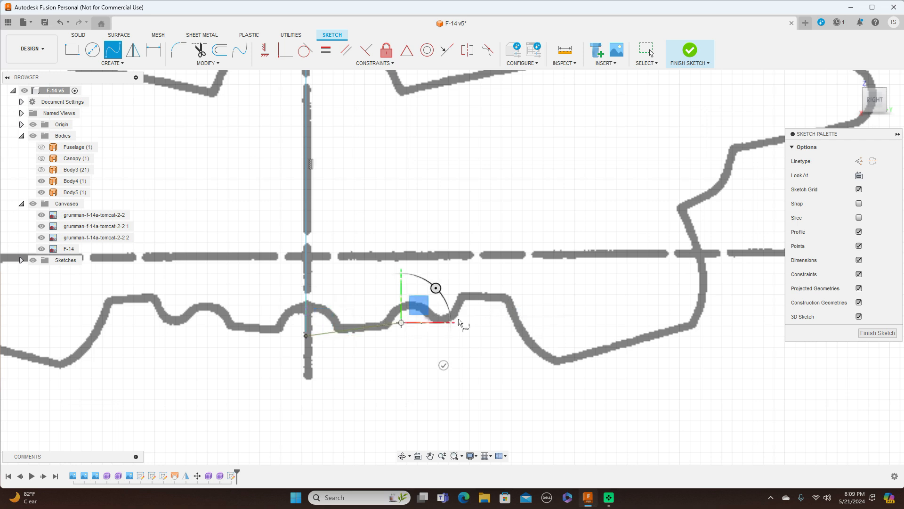
left_click(506, 304)
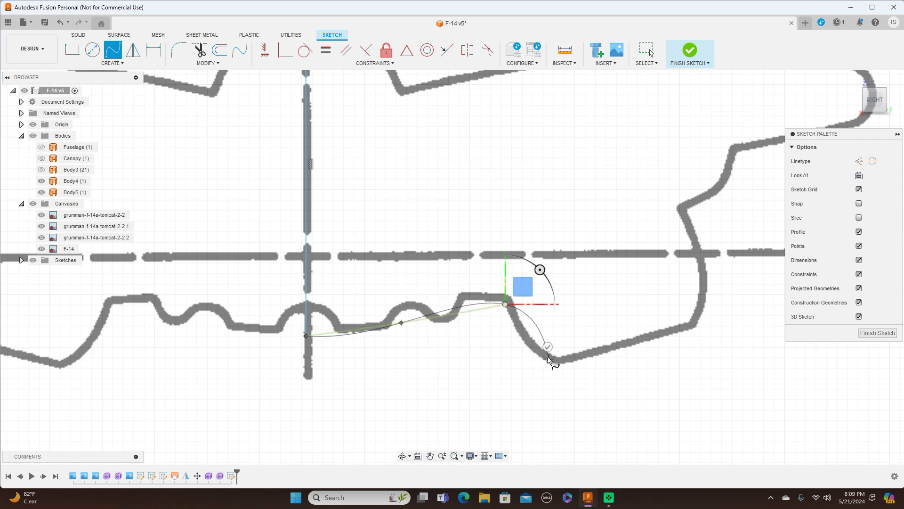
right_click(507, 306)
left_click(482, 343)
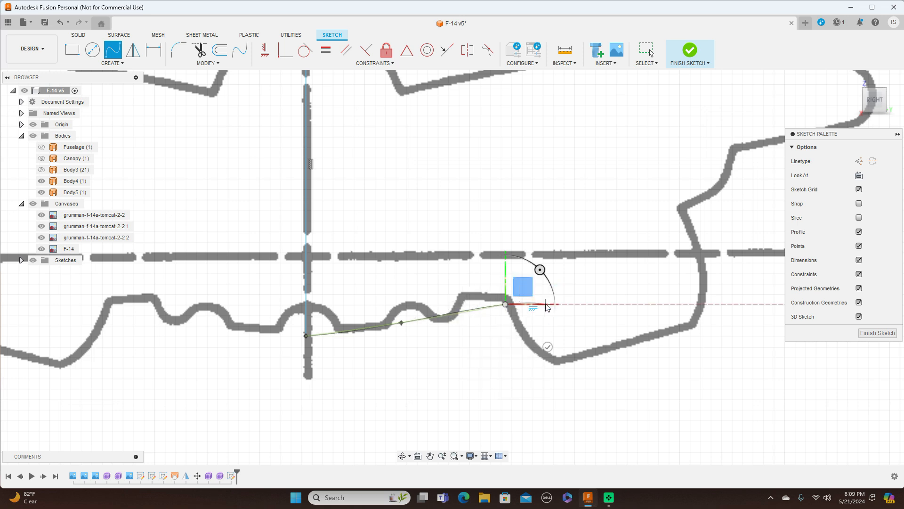
Step: Continue with a three-point spline from that outer corner down the concave curve to the lowest corner of section E-E's right half
left_click(113, 49)
left_click(507, 307)
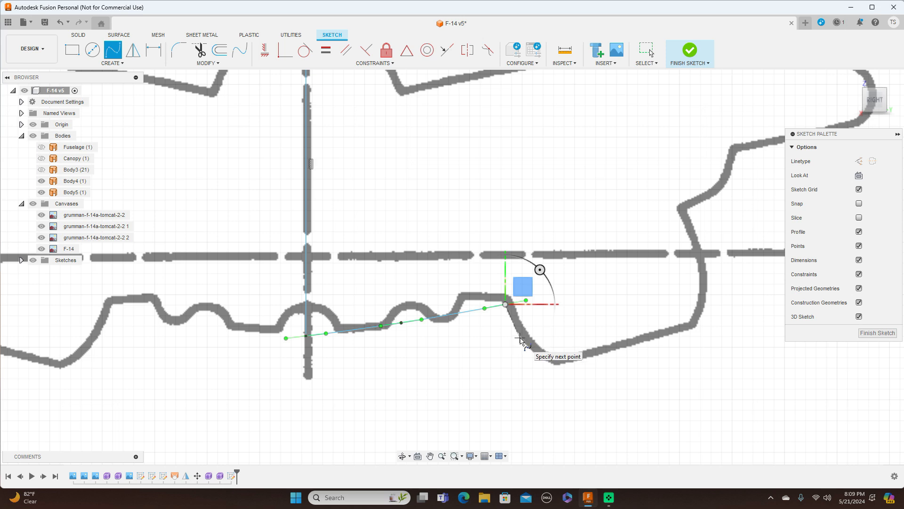
left_click(520, 337)
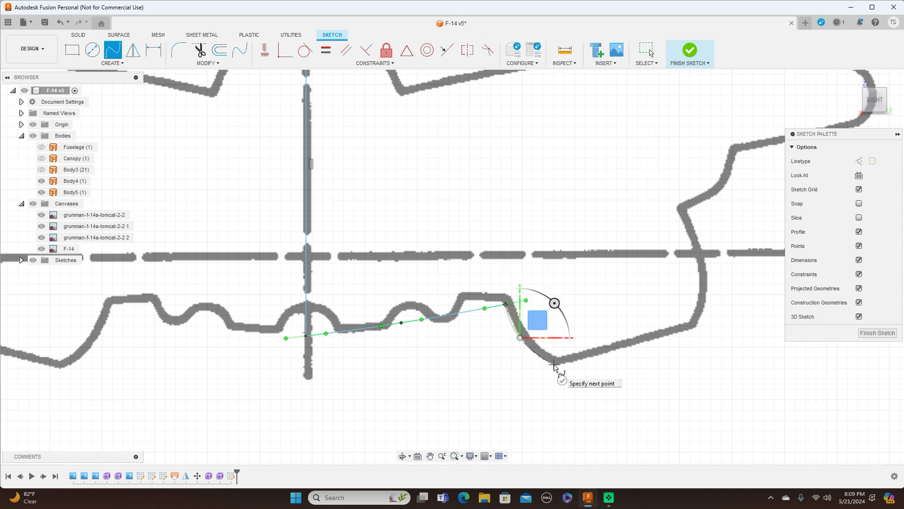
left_click(554, 365)
right_click(554, 365)
left_click(607, 374)
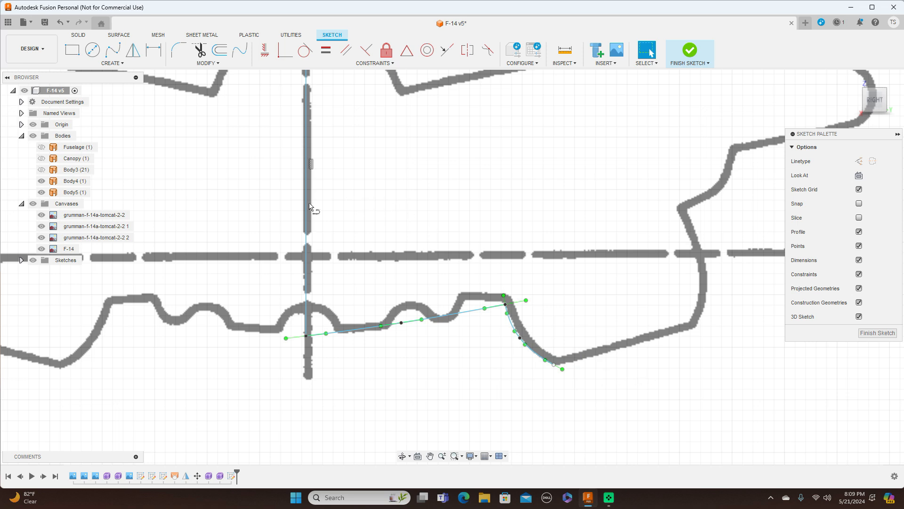
Step: Draw a straight line from the lowest corner along the sloping underside to the outer lower corner of section E-E
key("l")
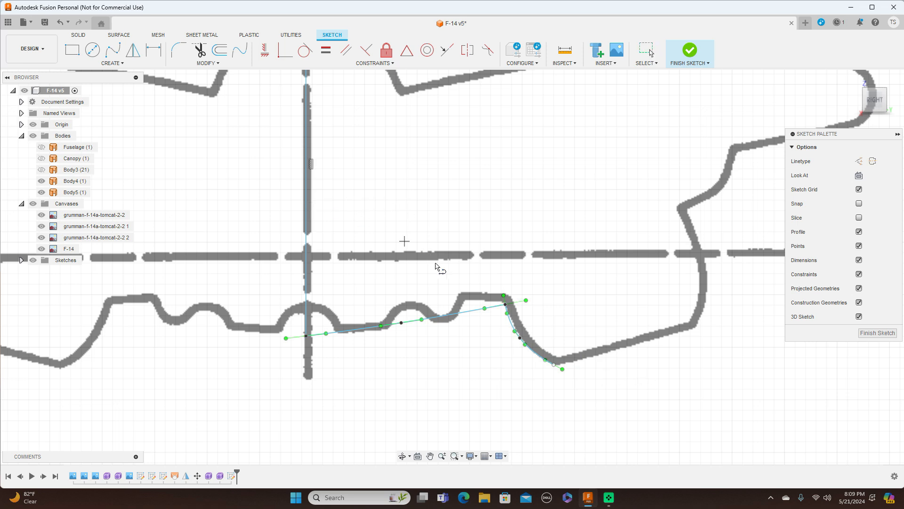
left_click(555, 365)
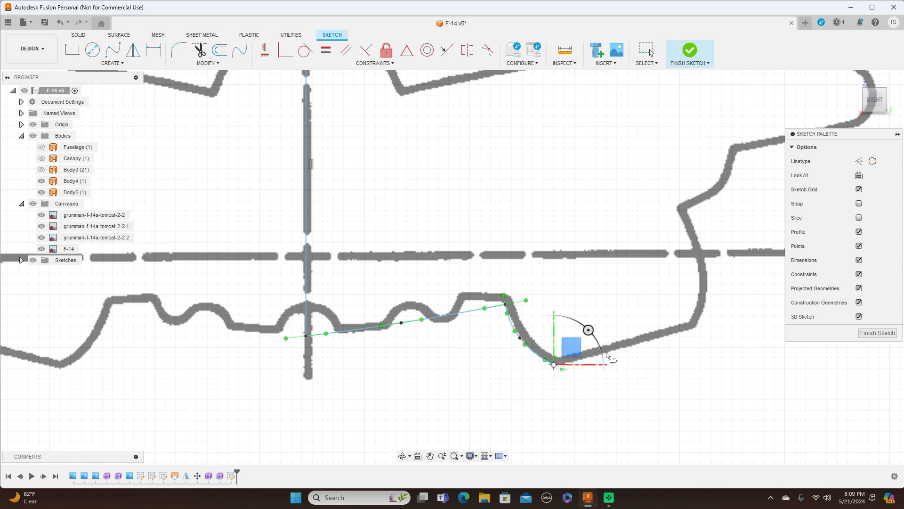
left_click(694, 328)
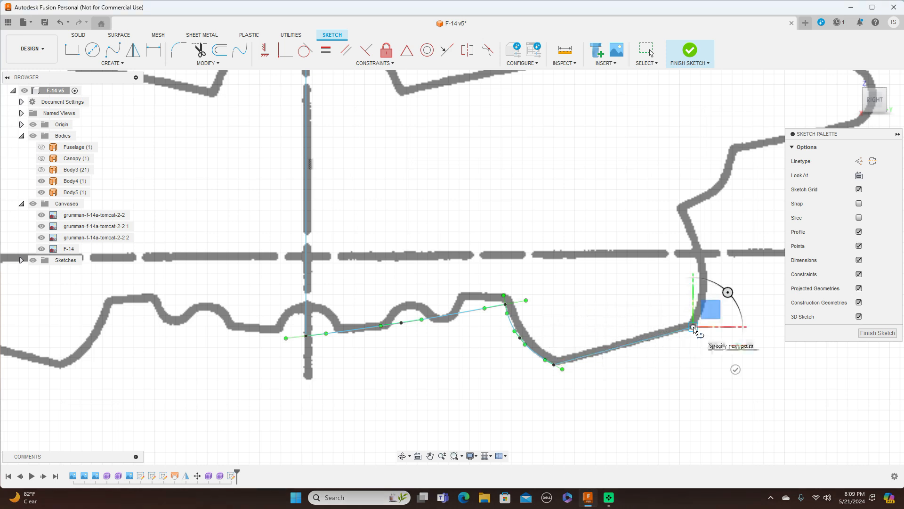
right_click(697, 329)
left_click(720, 328)
Step: Trace the outer side wall with a four-point spline from the outer lower corner, across the dashed horizontal axis, up to the inward notch
scroll(714, 347, "down", 5)
scroll(622, 379, "up", 3)
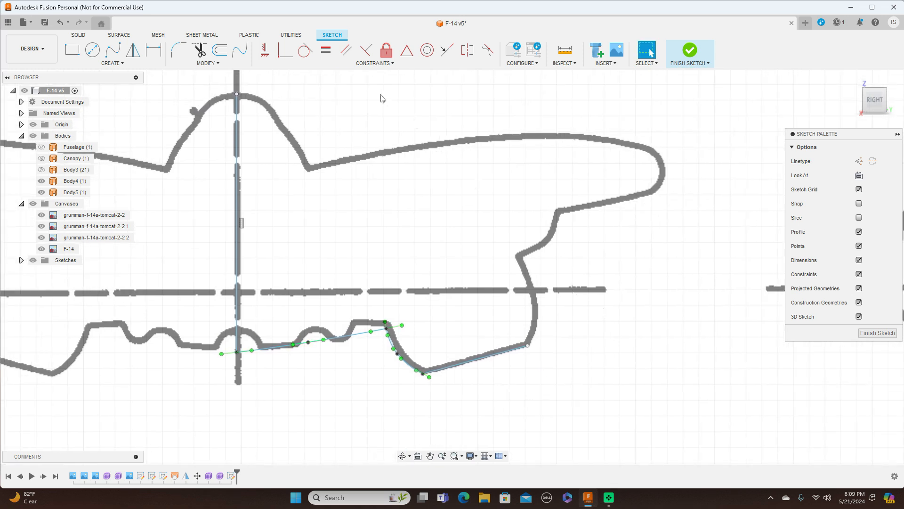
left_click(113, 50)
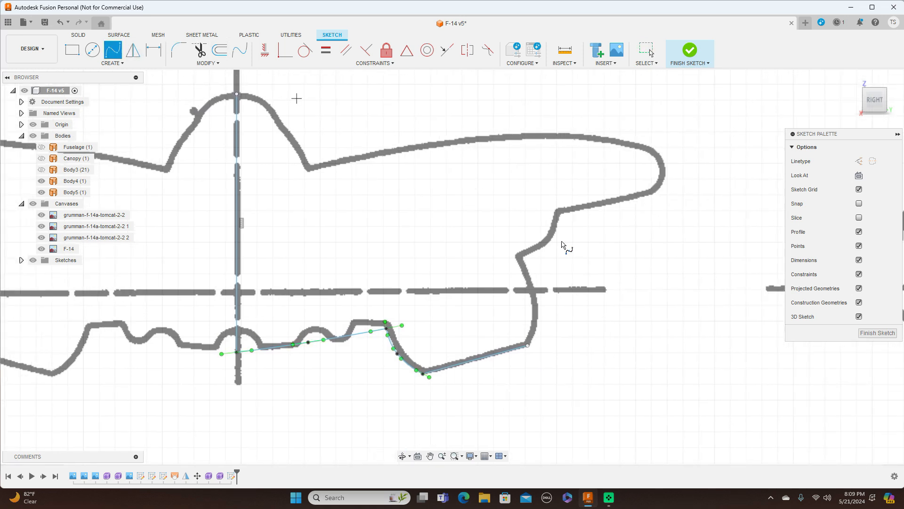
left_click(526, 346)
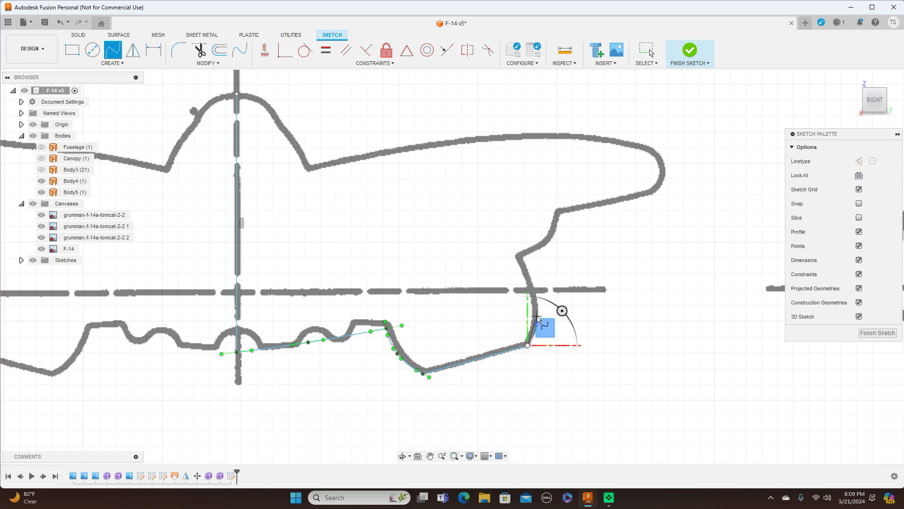
scroll(536, 316, "up", 2)
left_click(538, 326)
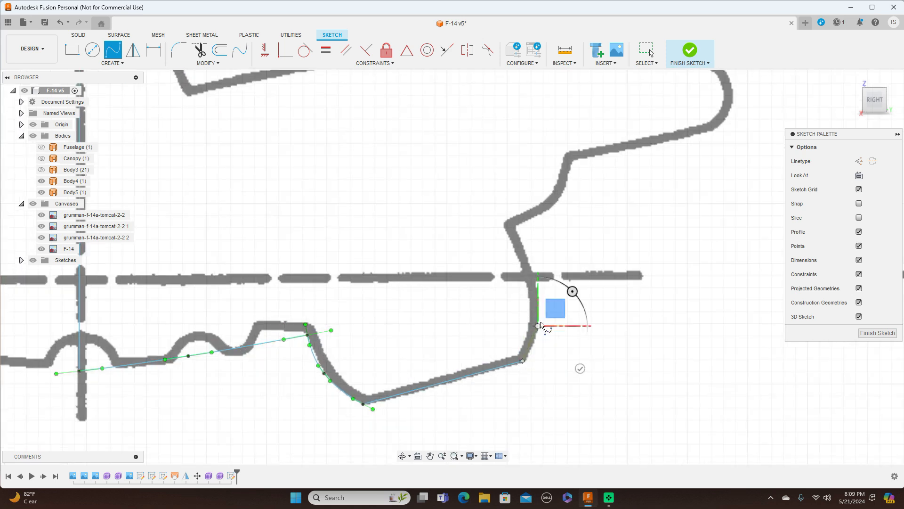
left_click(532, 270)
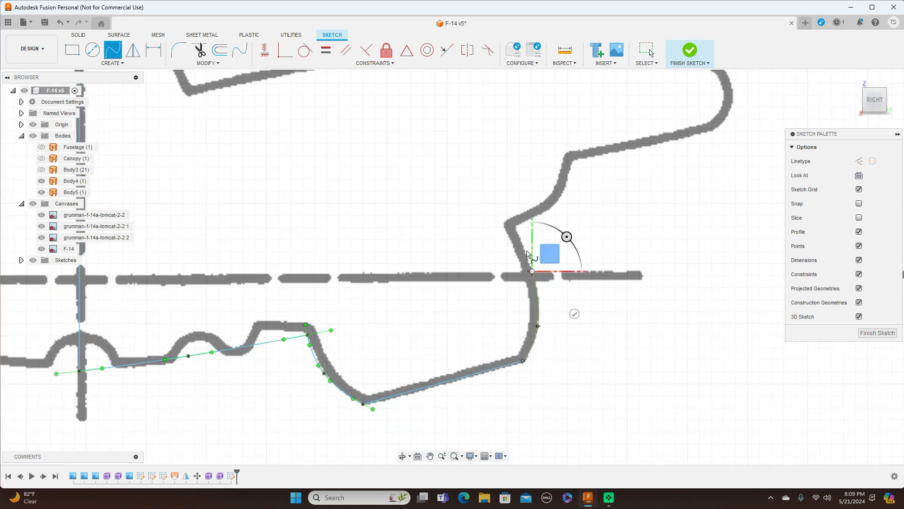
left_click(514, 226)
right_click(514, 226)
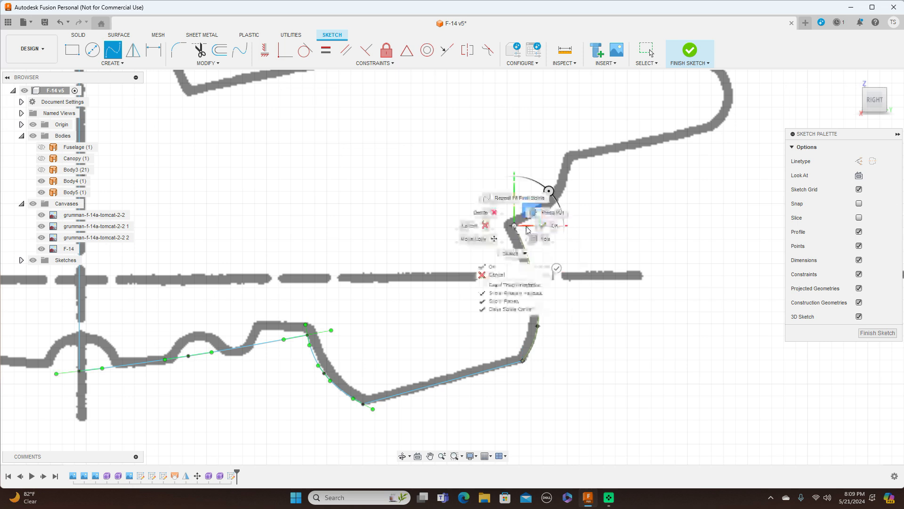
left_click(543, 230)
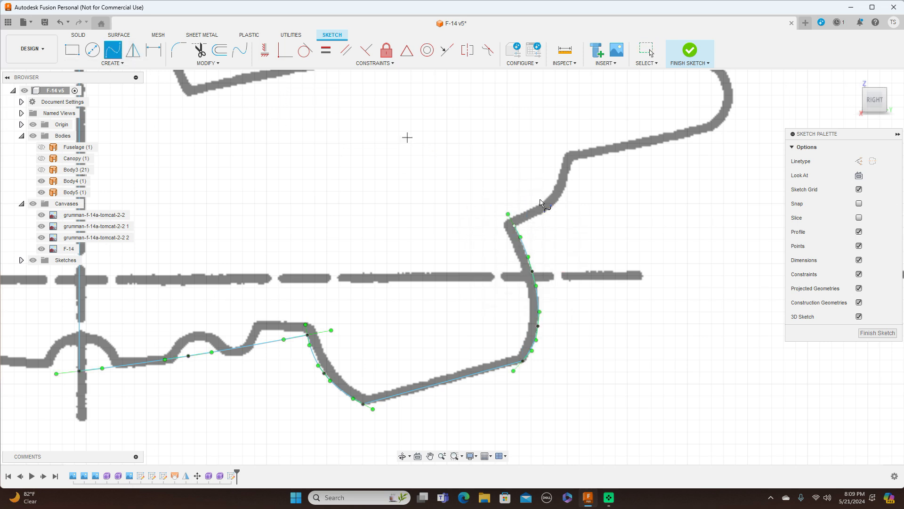
Step: Trace the concave curve with a four-point spline from the inward notch up to the corner beneath the wing section
left_click(515, 226)
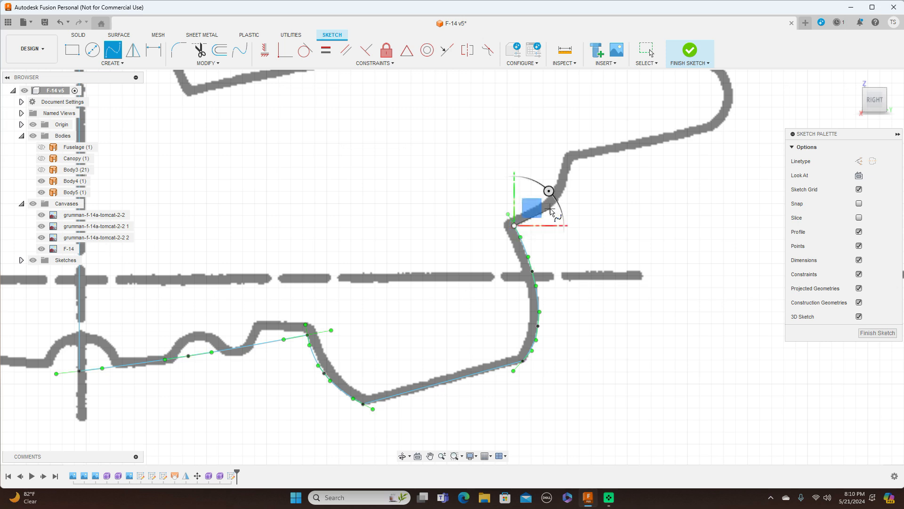
left_click(550, 208)
left_click(568, 176)
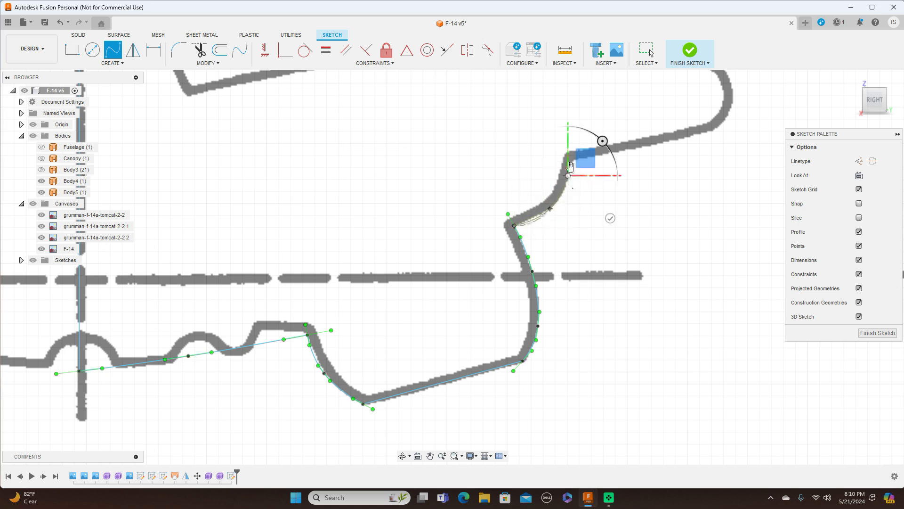
left_click(574, 160)
right_click(574, 161)
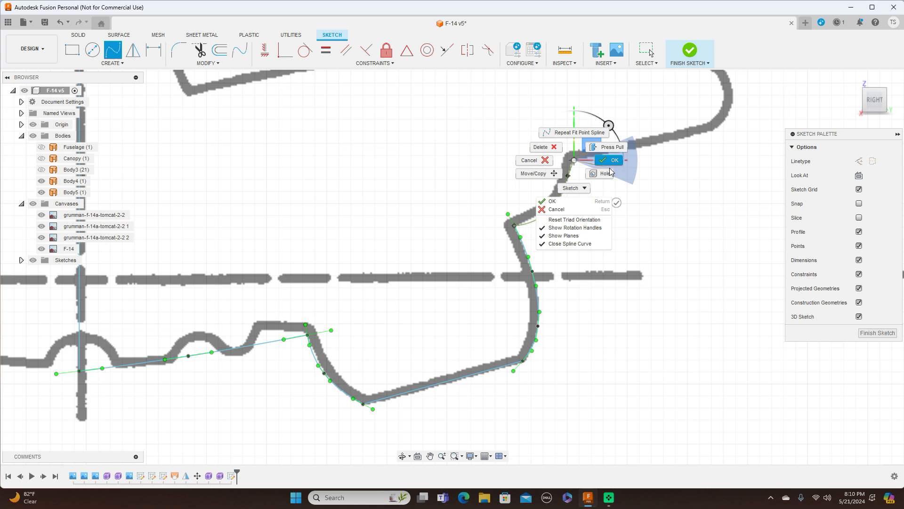
left_click(611, 161)
scroll(664, 198, "down", 5)
scroll(621, 255, "up", 3)
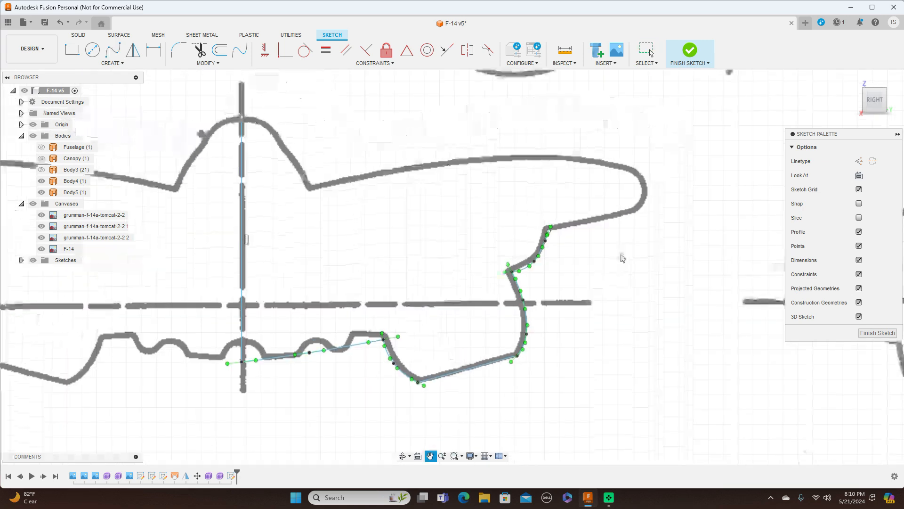
Step: Draw a line at about 12 degrees from the corner beneath the wing section along its underside to the wing tip
key("Return")
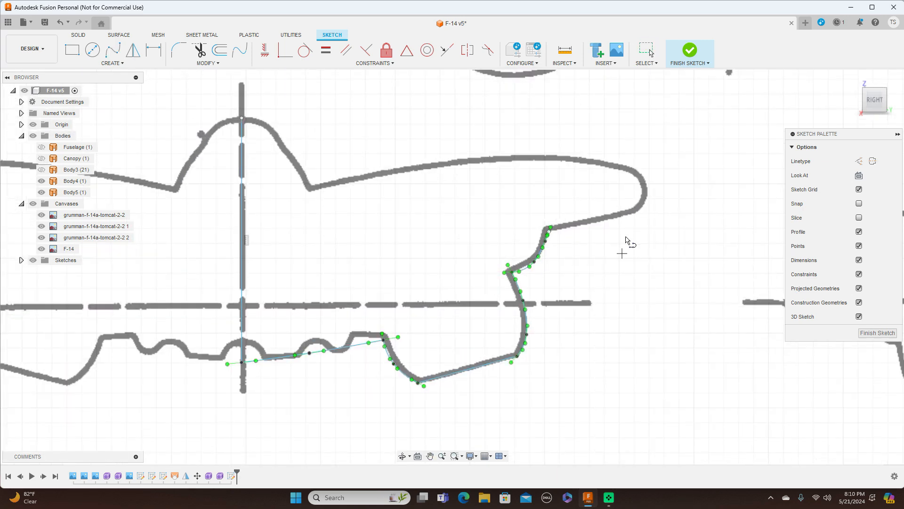
left_click(550, 231)
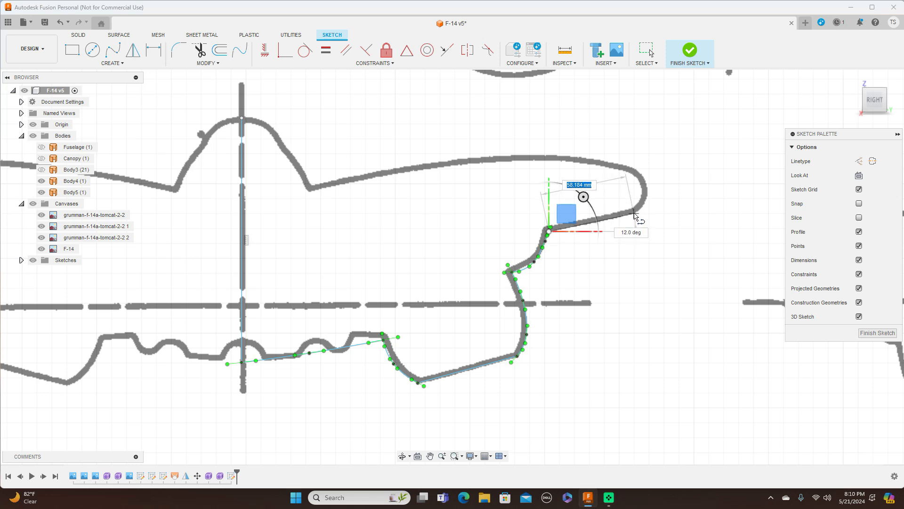
left_click(633, 214)
right_click(634, 214)
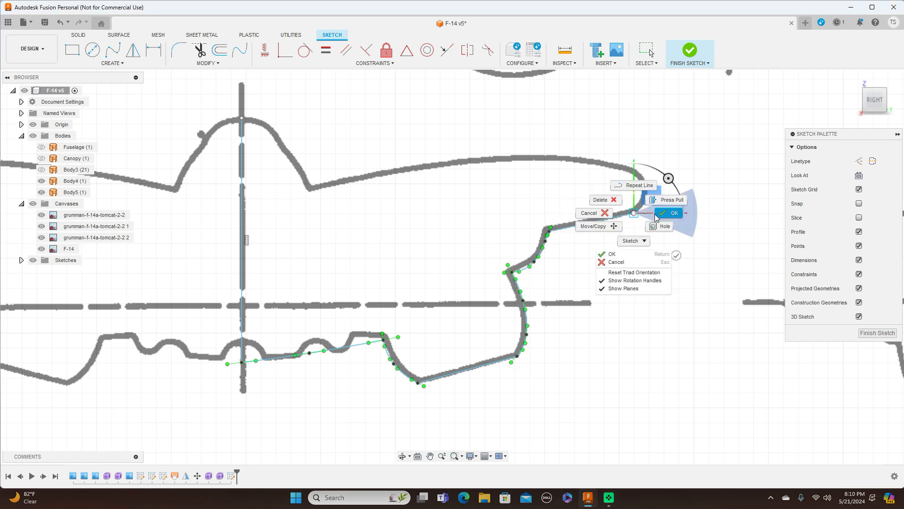
left_click(658, 212)
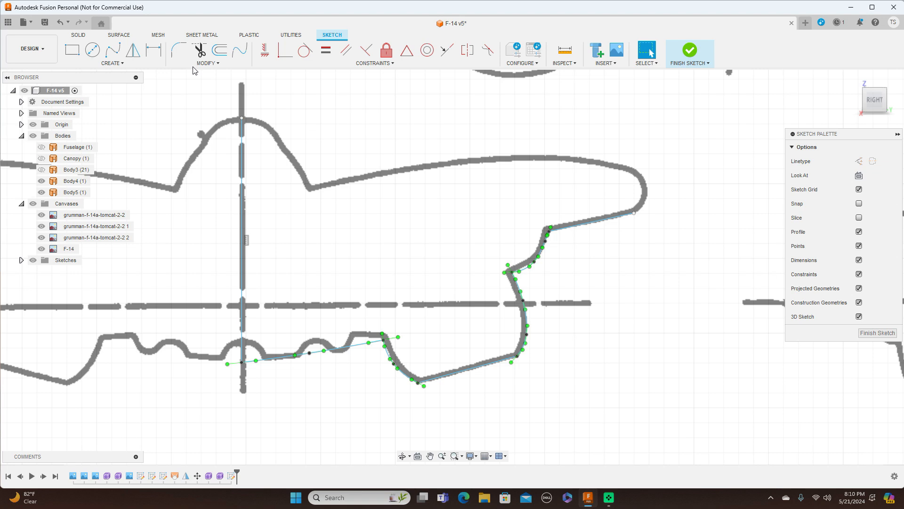
Step: Trace a seven-point fit spline around the rounded wing tip and along the wing's upper surface to the notch beside the central hump
left_click(113, 49)
left_click_drag(635, 214, 660, 186)
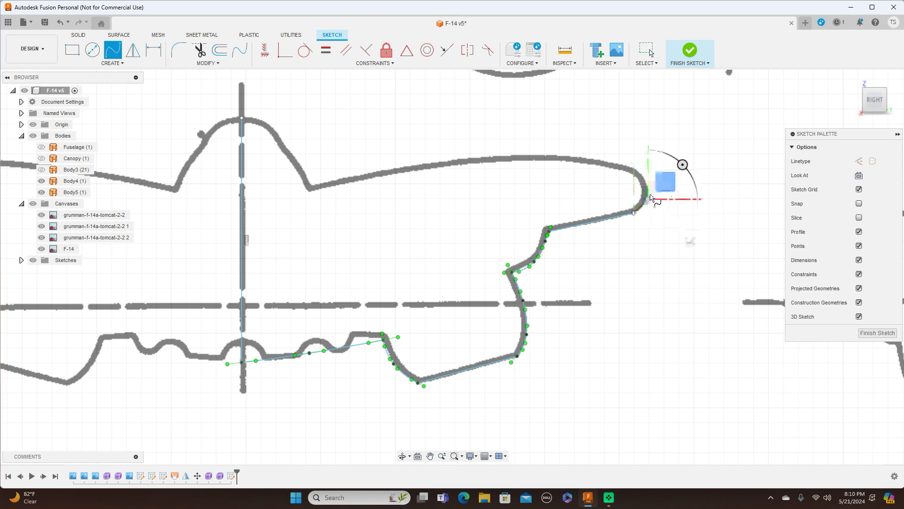
scroll(646, 174, "up", 2)
scroll(645, 174, "up", 2)
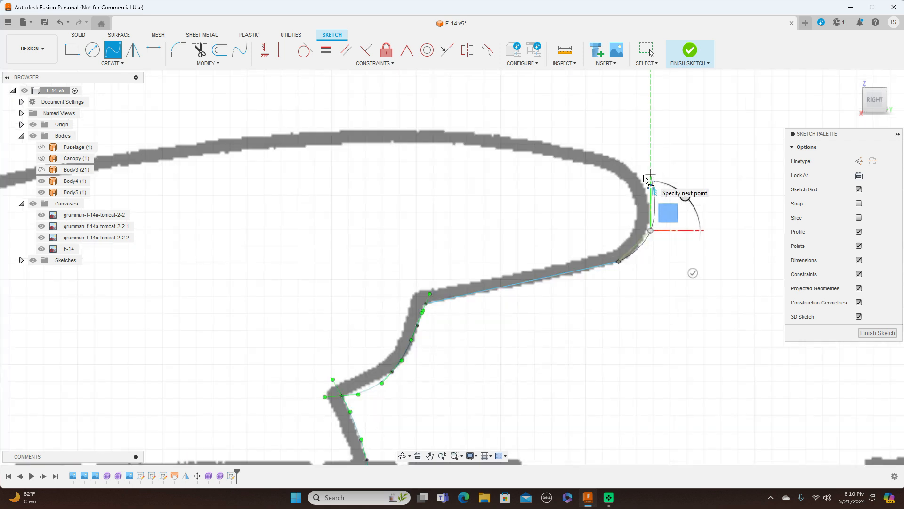
left_click(641, 176)
left_click(599, 154)
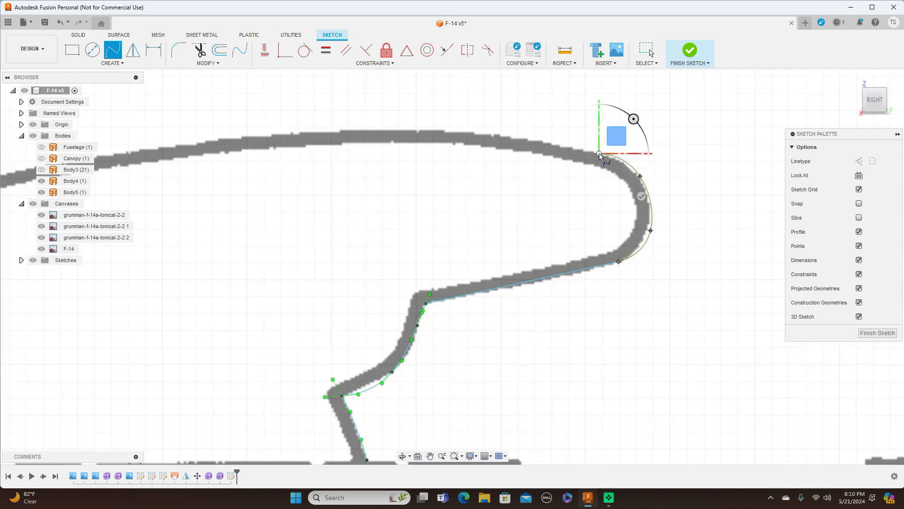
left_click(407, 130)
scroll(411, 129, "down", 2)
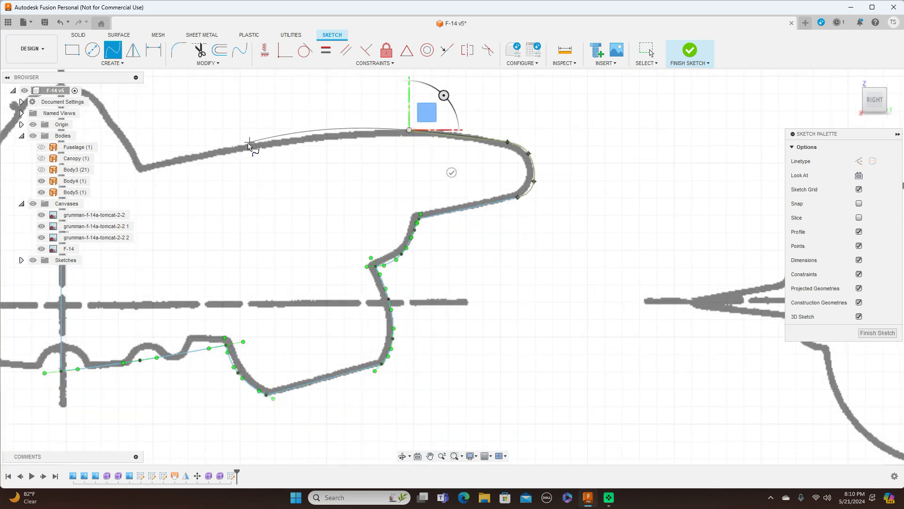
left_click(267, 140)
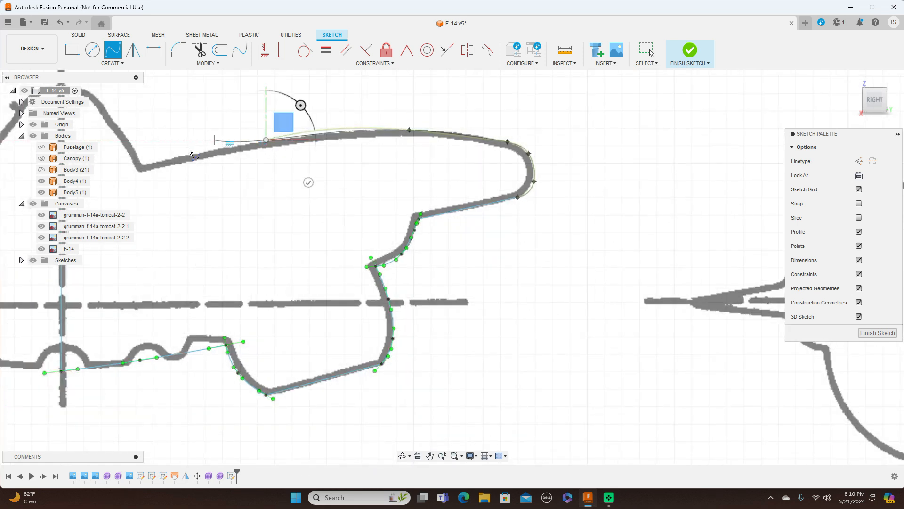
left_click(145, 165)
right_click(145, 165)
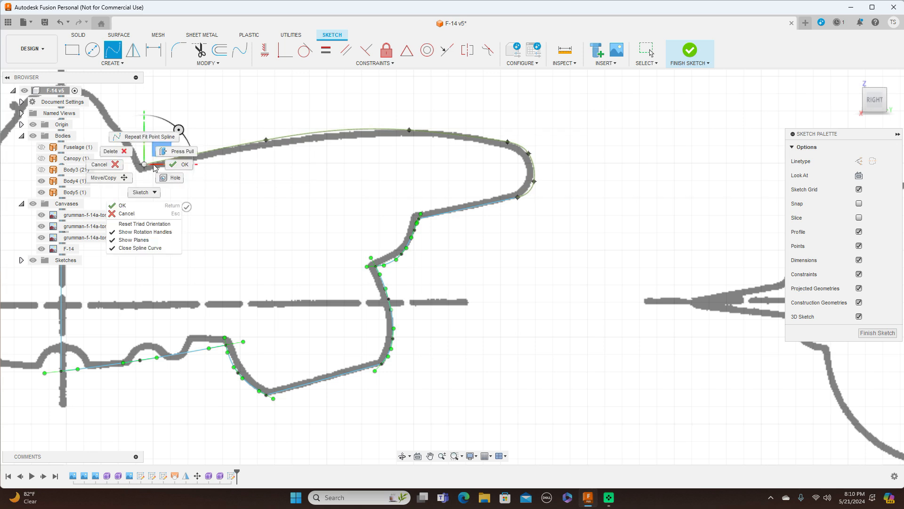
left_click(182, 151)
Step: Fine-tune the fit points of the wing spline, the concave curve beneath it and the lower inner curve to match the blueprint outline
scroll(473, 308, "down", 2)
mouse_move(473, 308)
left_mouse_down()
mouse_move(633, 289)
mouse_move(631, 298)
left_mouse_up()
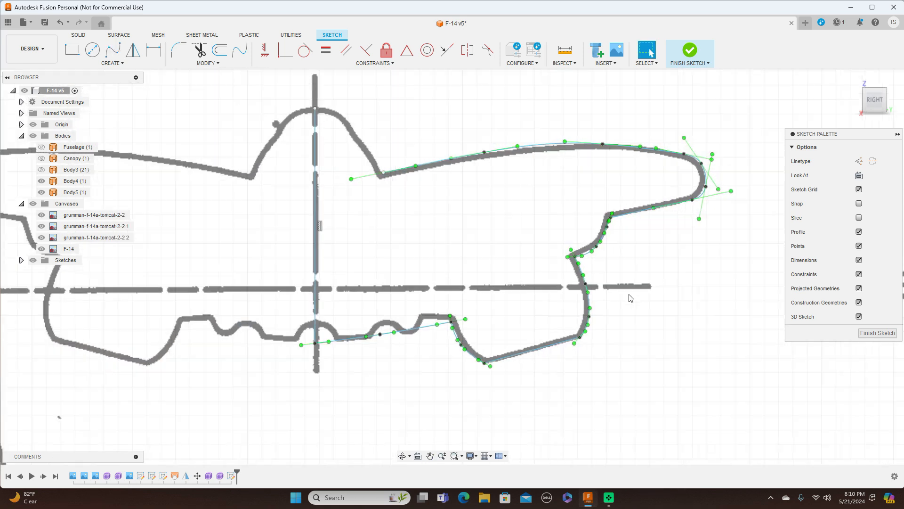
left_click(605, 145)
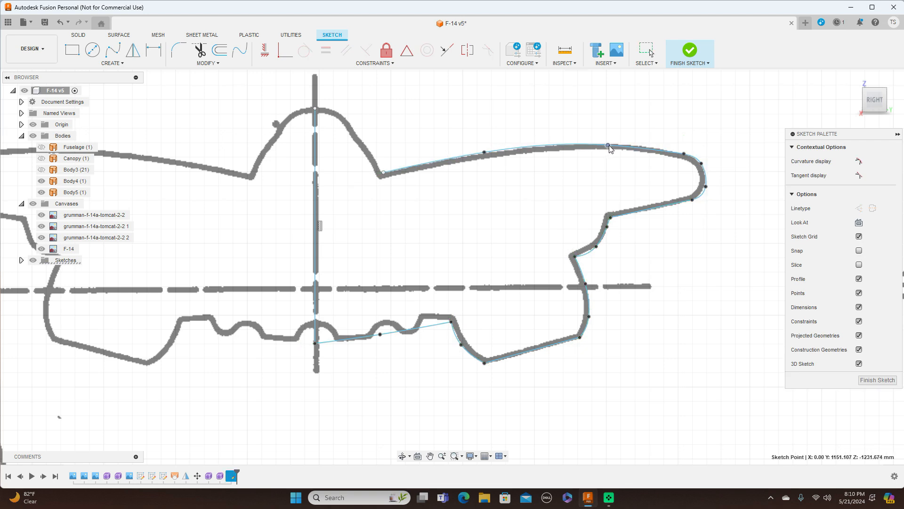
left_click_drag(485, 152, 489, 155)
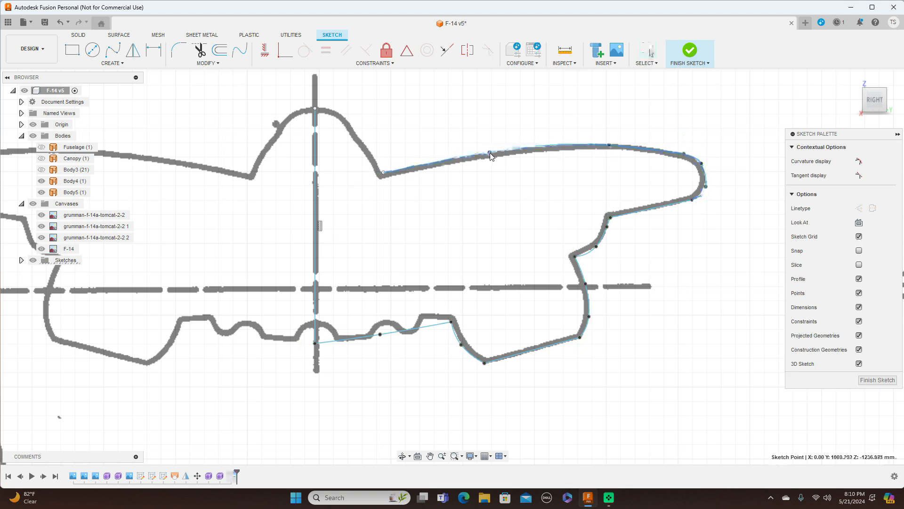
left_click(707, 187)
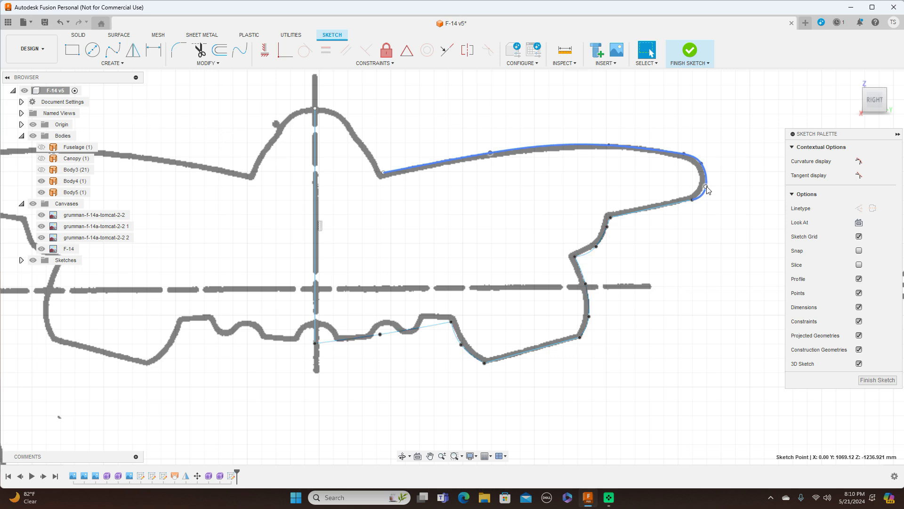
left_click(723, 186)
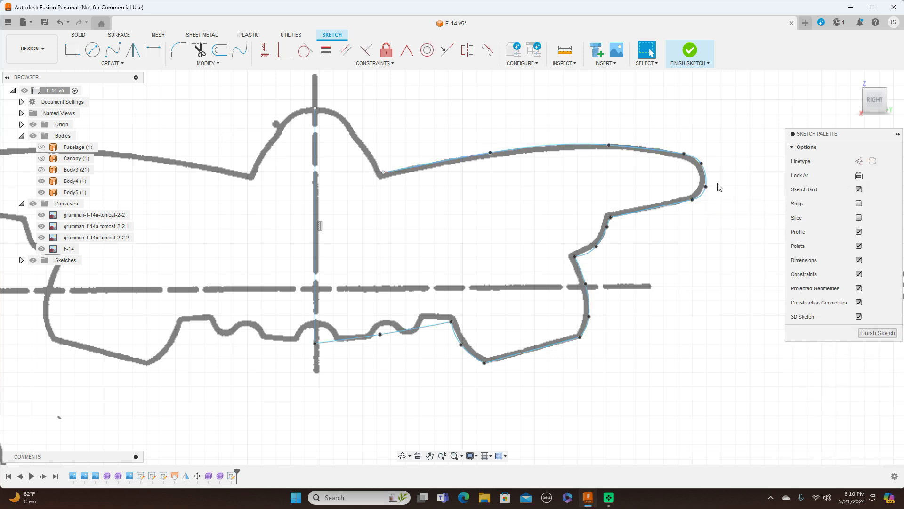
left_click(706, 187)
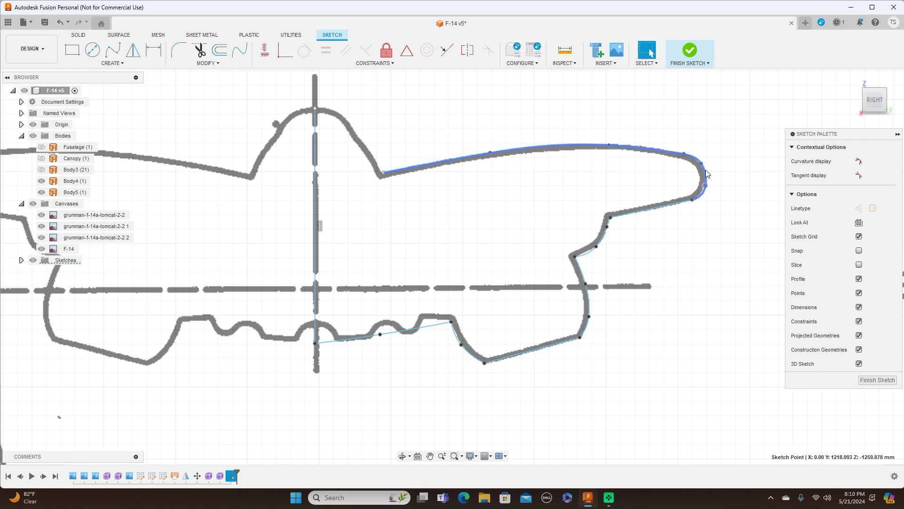
left_click_drag(702, 163, 701, 166)
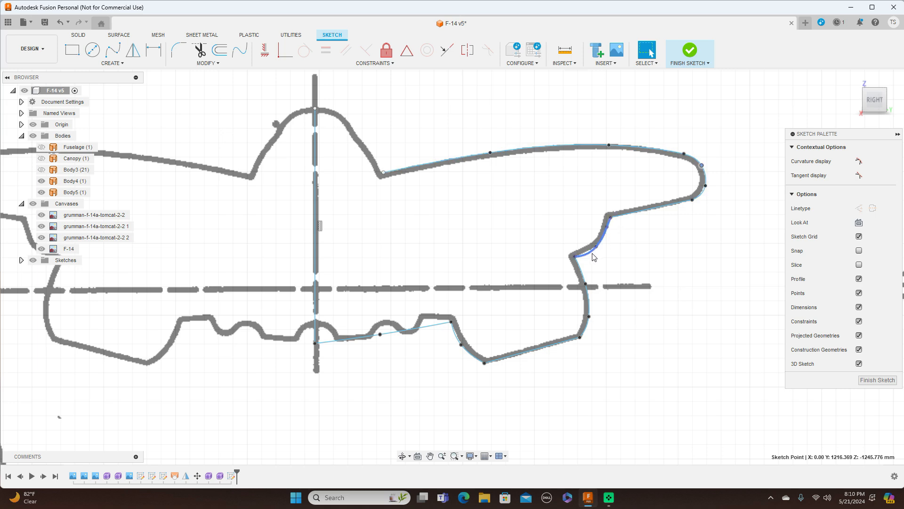
left_click_drag(595, 247, 604, 238)
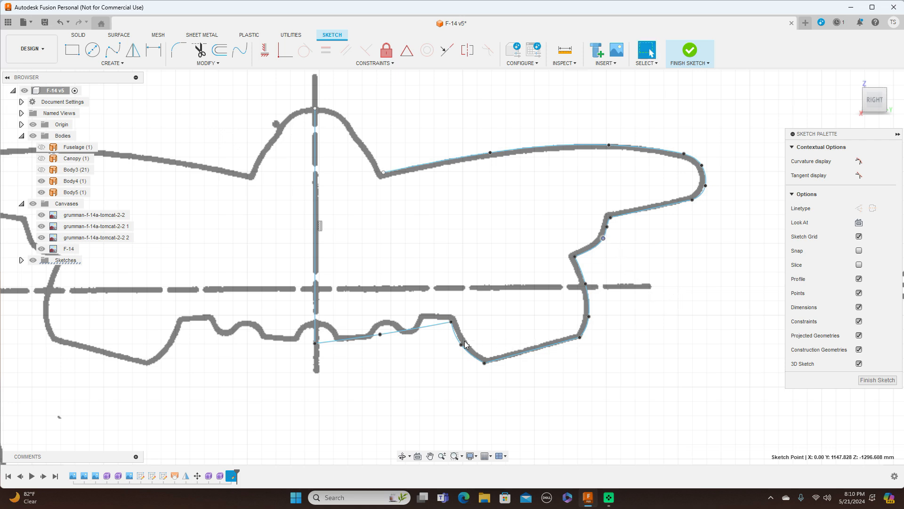
left_click_drag(461, 347, 464, 346)
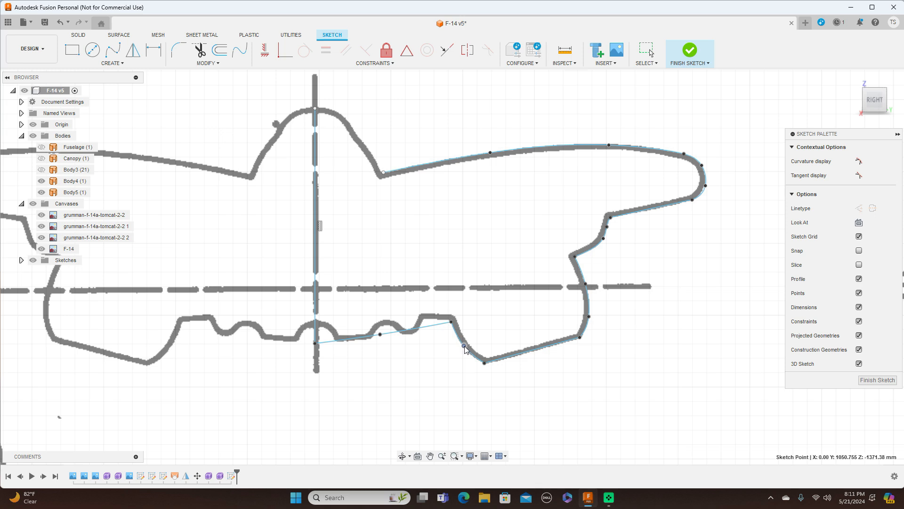
Step: Close the half profile with a seven-point fit spline from the centerline's upper end over the central hump to the wing's inner end
left_click(113, 50)
left_click(315, 108)
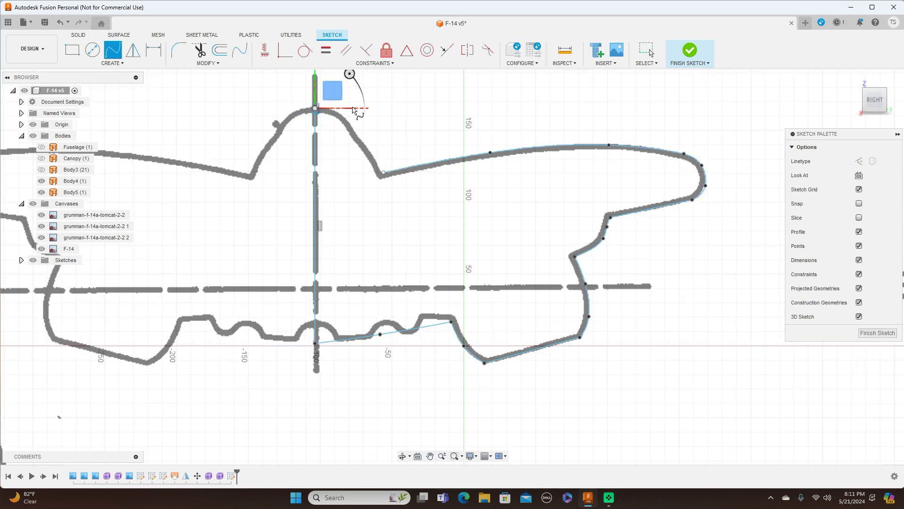
scroll(325, 113, "up", 3)
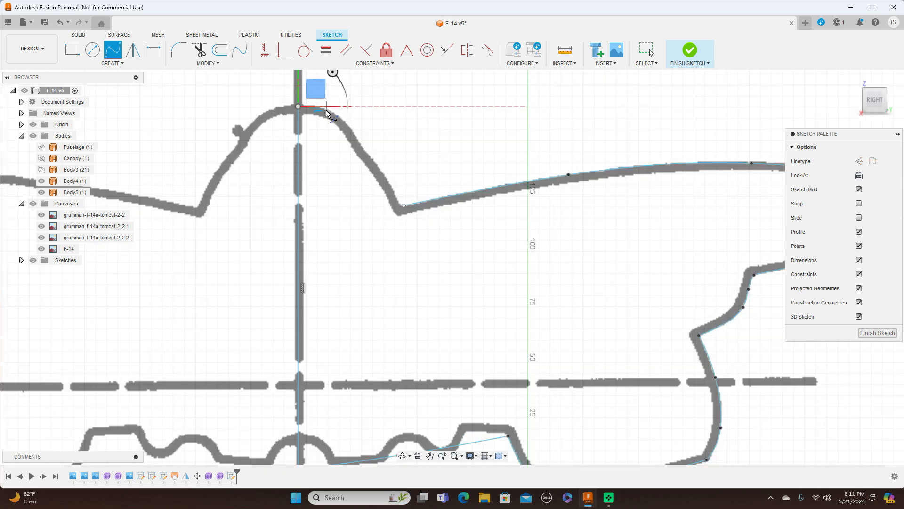
scroll(327, 111, "up", 3)
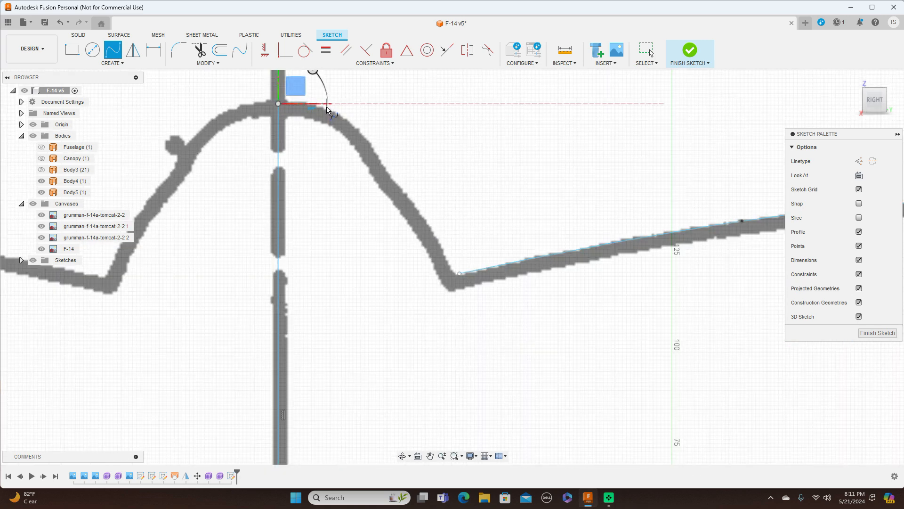
left_click(309, 104)
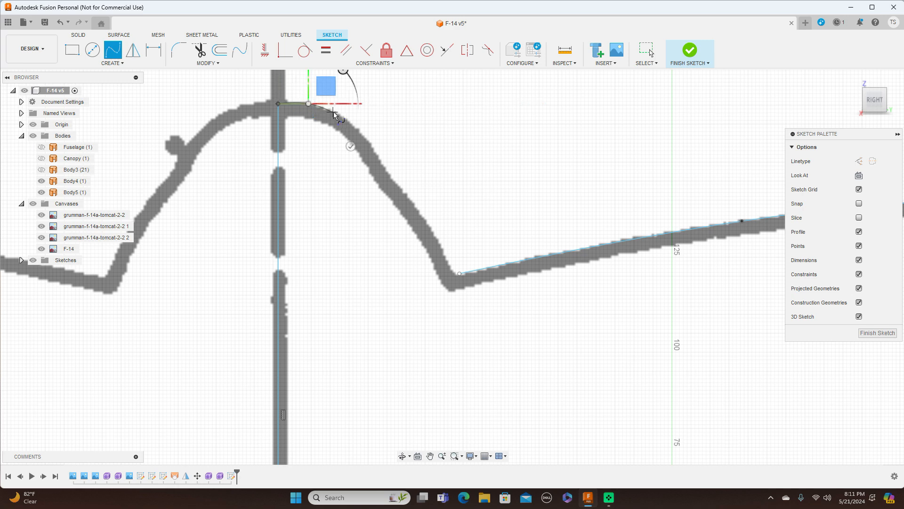
left_click(334, 112)
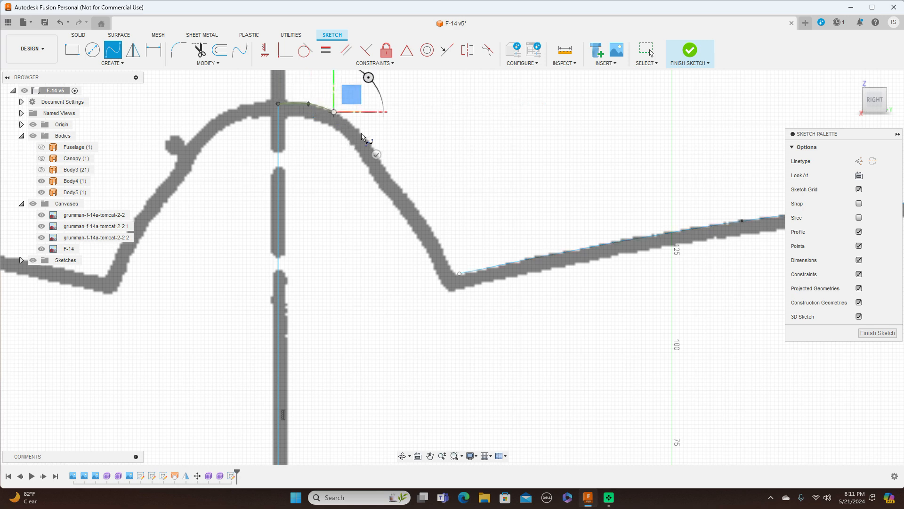
left_click(381, 162)
left_click(400, 190)
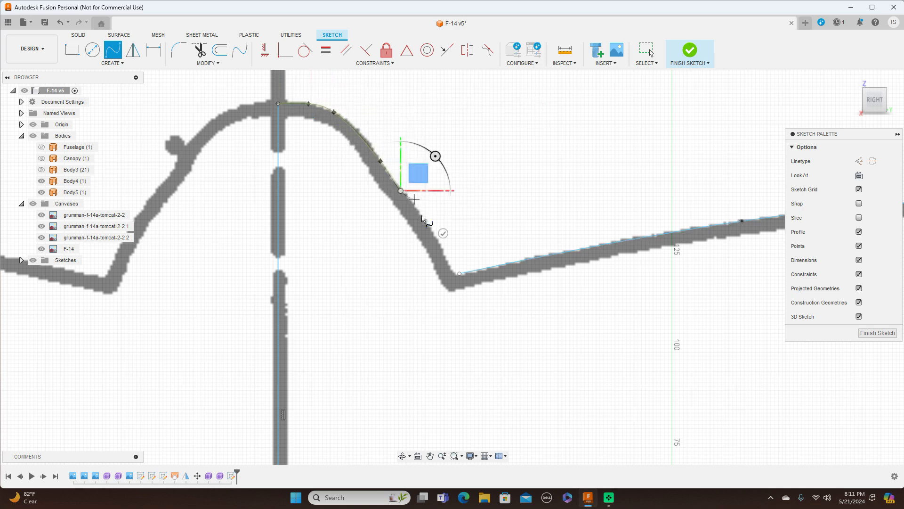
left_click(433, 230)
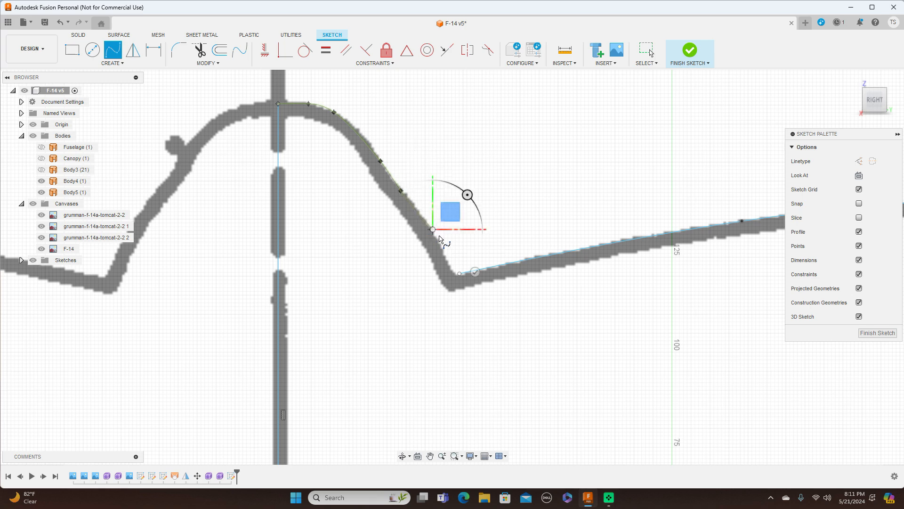
left_click(460, 277)
right_click(461, 273)
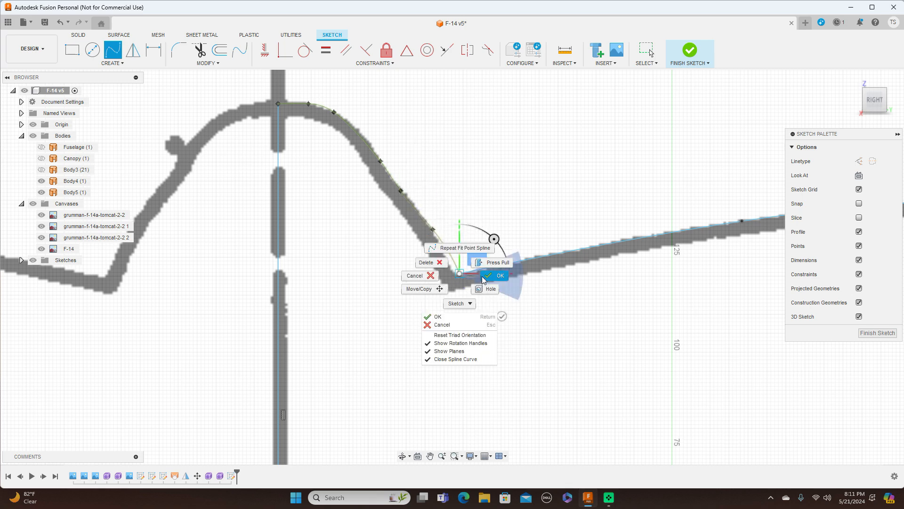
left_click(459, 254)
Step: Adjust two fit points of the central hump spline and its shared corner with the wing to follow the blueprint outline
left_click_drag(433, 230, 431, 232)
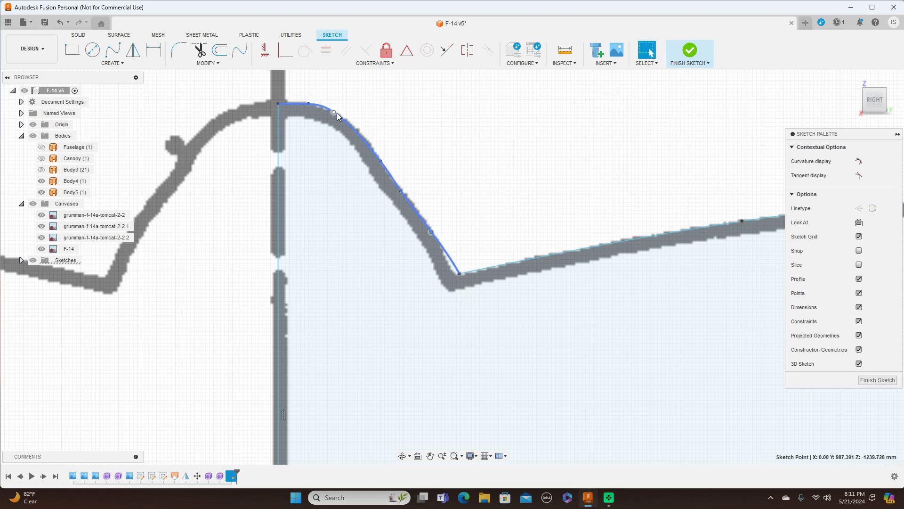
left_click_drag(335, 112, 345, 118)
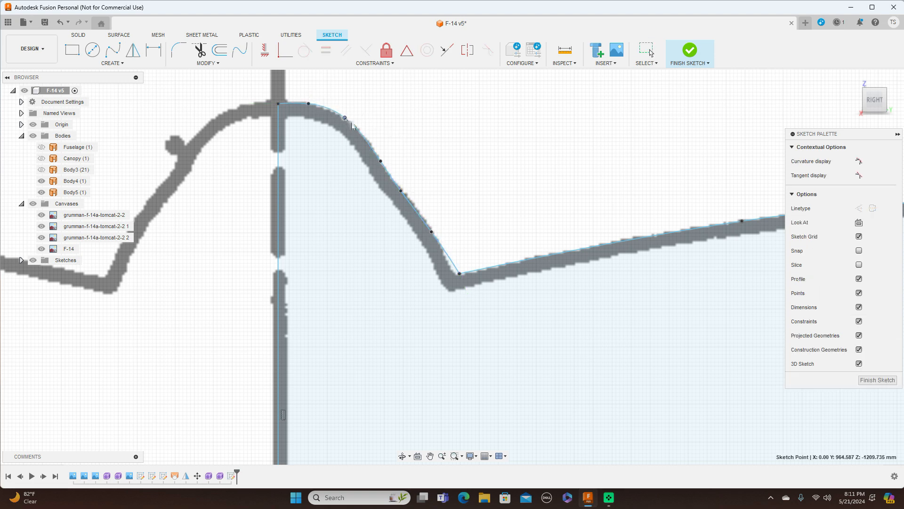
left_click_drag(460, 273, 454, 274)
Step: Finish the section E-E sketch and turn the visibility of the Sketches folder back on
scroll(460, 275, "down", 12)
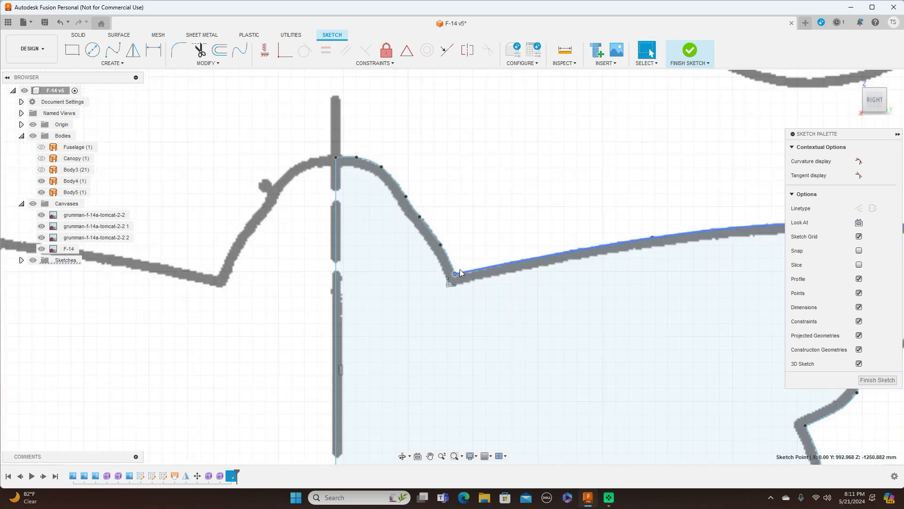
middle_click_drag(508, 144, 486, 100)
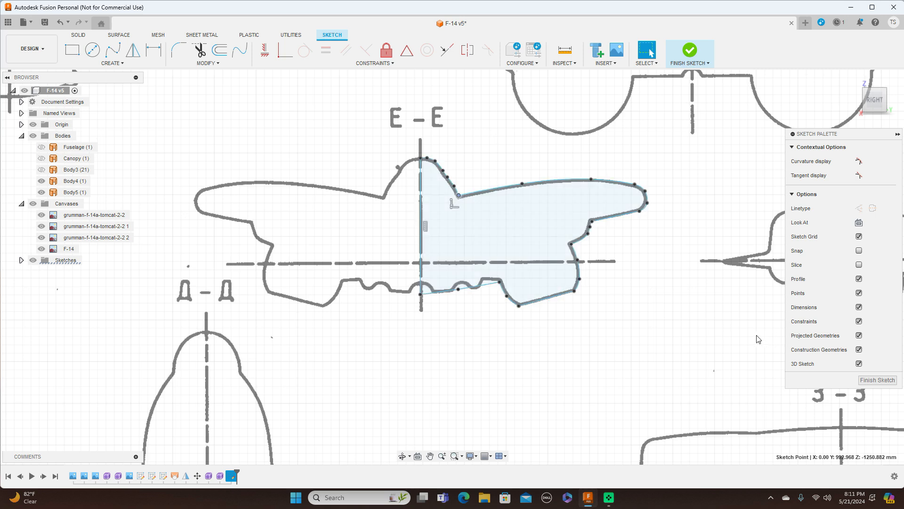
left_click(875, 380)
scroll(752, 368, "down", 3)
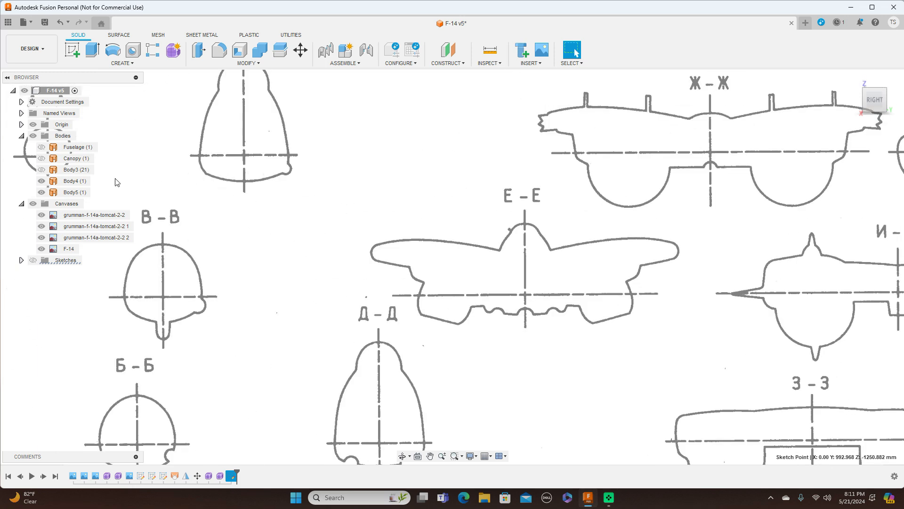
left_click(33, 260)
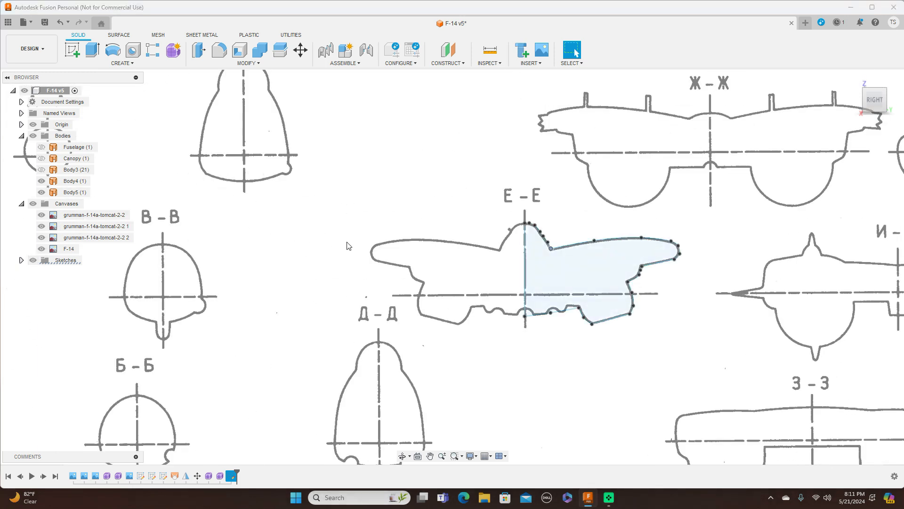
scroll(600, 248, "down", 3)
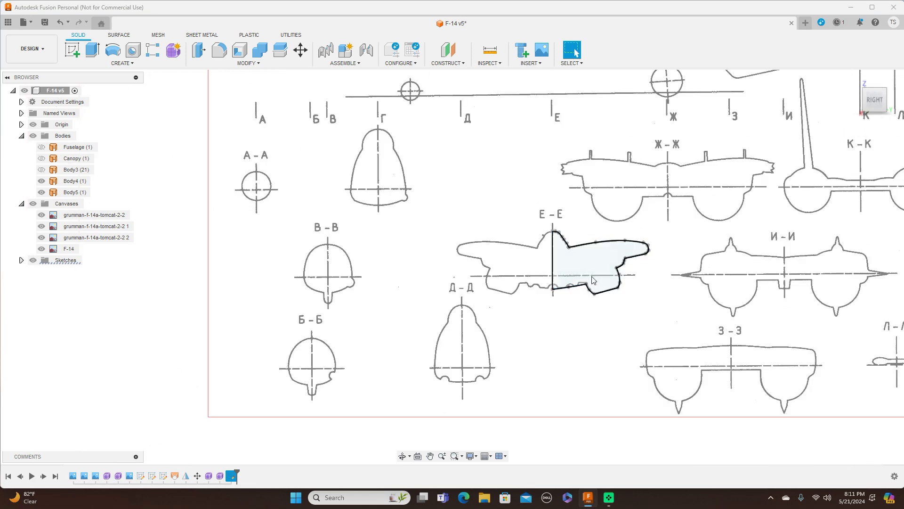
scroll(592, 137, "down", 5)
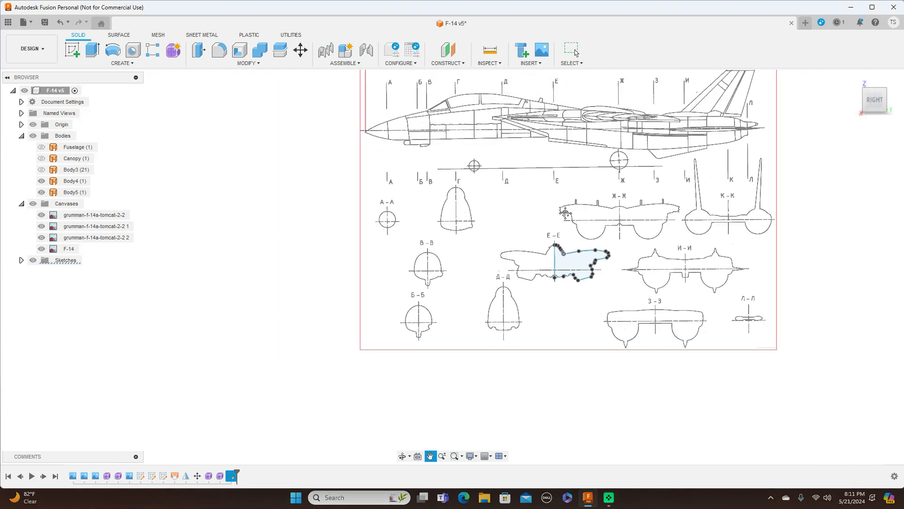
Step: Start Move/Copy on sketch objects, clear the preselected point and select the upper end point of section E-E's centerline instead
scroll(541, 215, "up", 1)
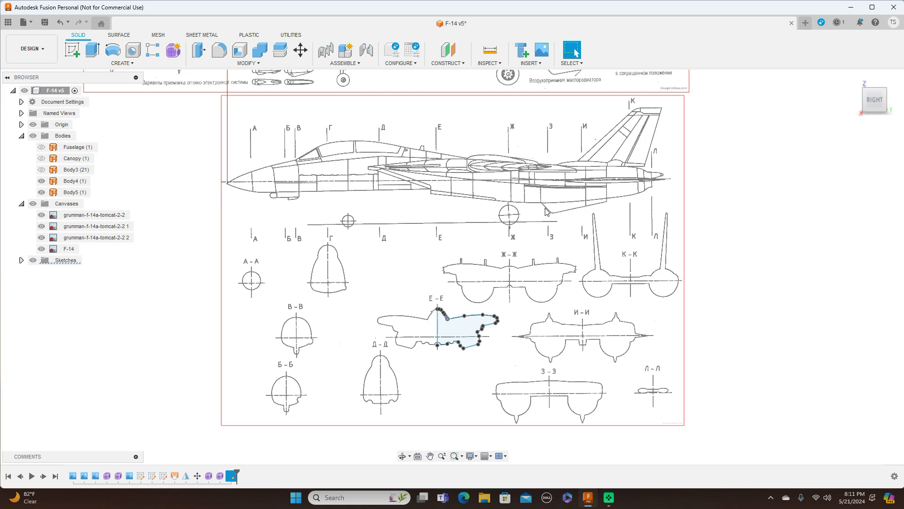
scroll(546, 212, "up", 1)
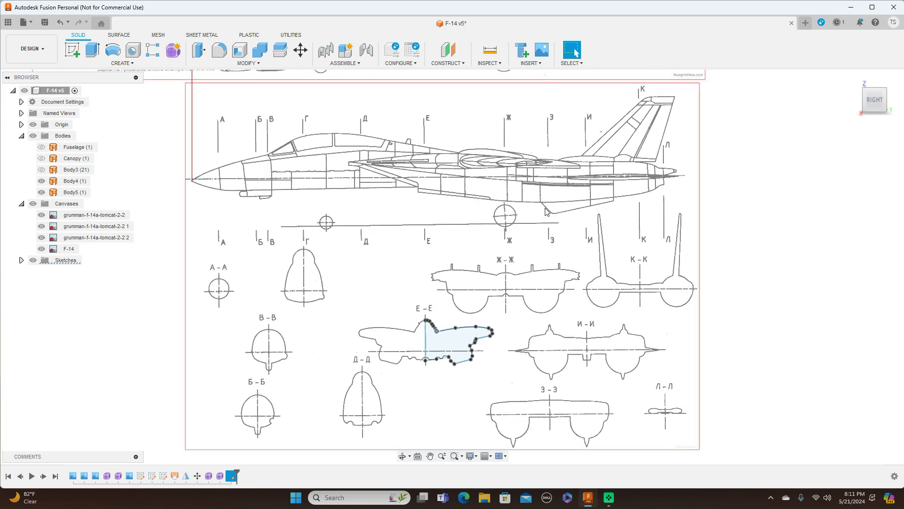
left_click(303, 53)
scroll(572, 202, "up", 1)
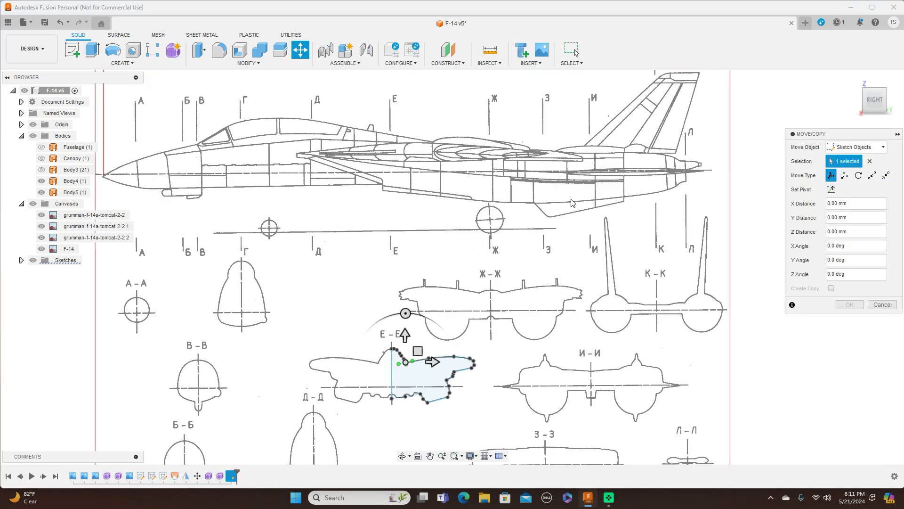
scroll(560, 236, "up", 2)
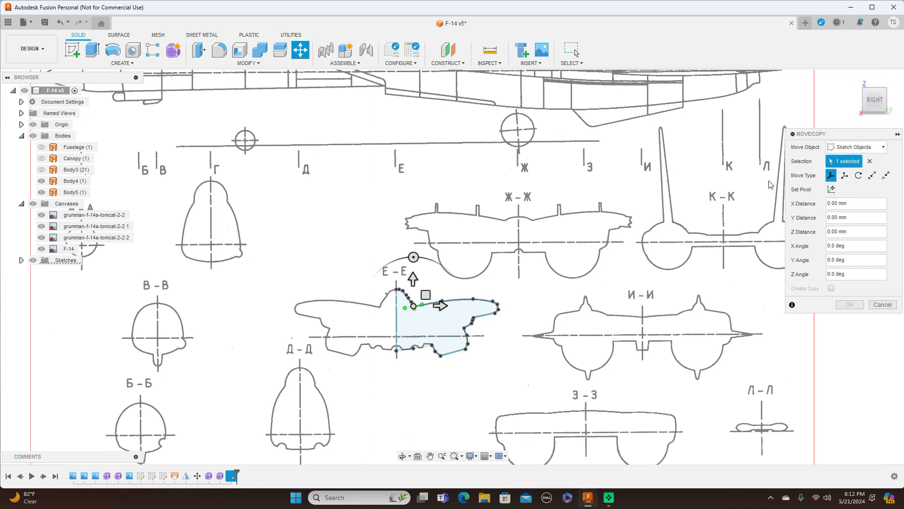
left_click(869, 161)
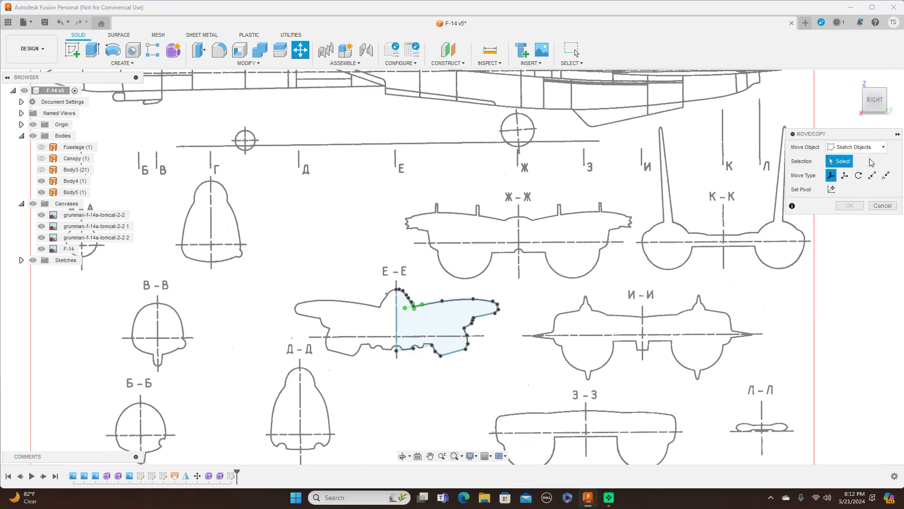
scroll(414, 249, "up", 2)
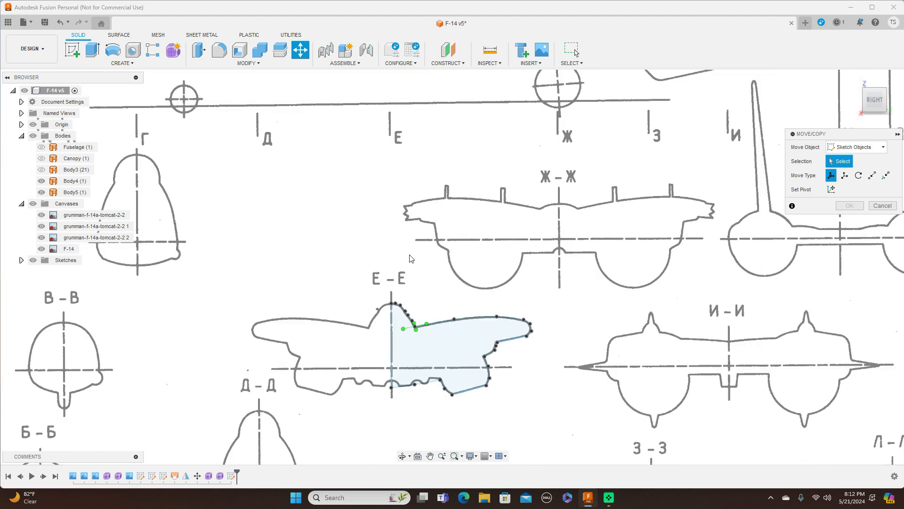
left_click(392, 307)
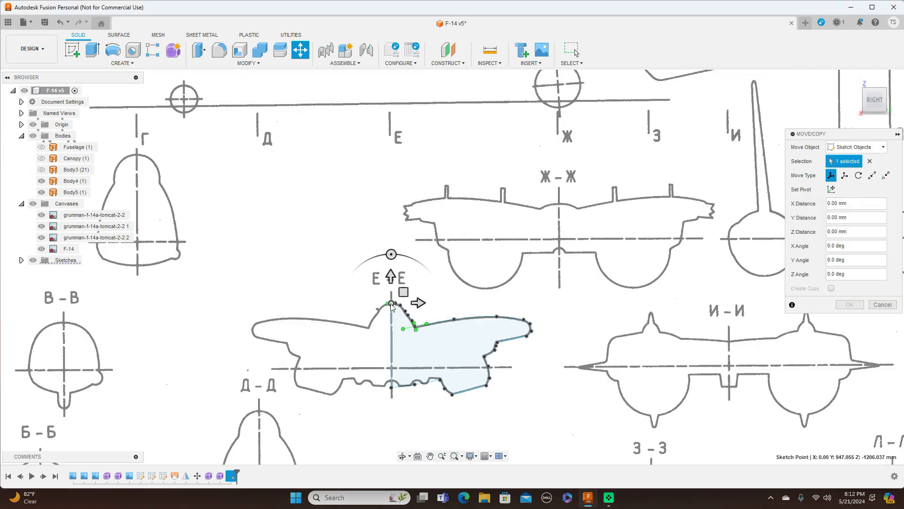
Step: Add the central hump spline, the wing's upper spline and the vertical centerline of section E-E to the move selection
scroll(485, 276, "up", 2)
middle_click_drag(484, 272, 571, 150)
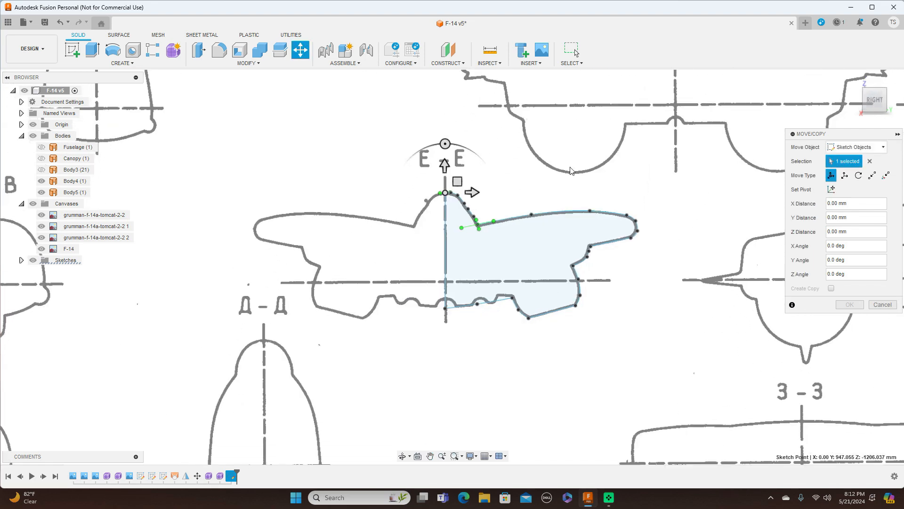
scroll(570, 167, "up", 2)
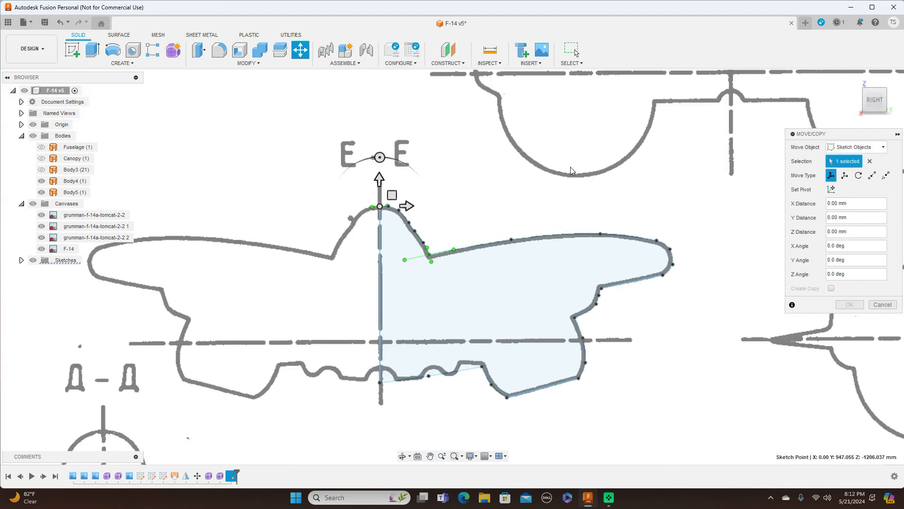
left_click(405, 220)
scroll(404, 217, "up", 3)
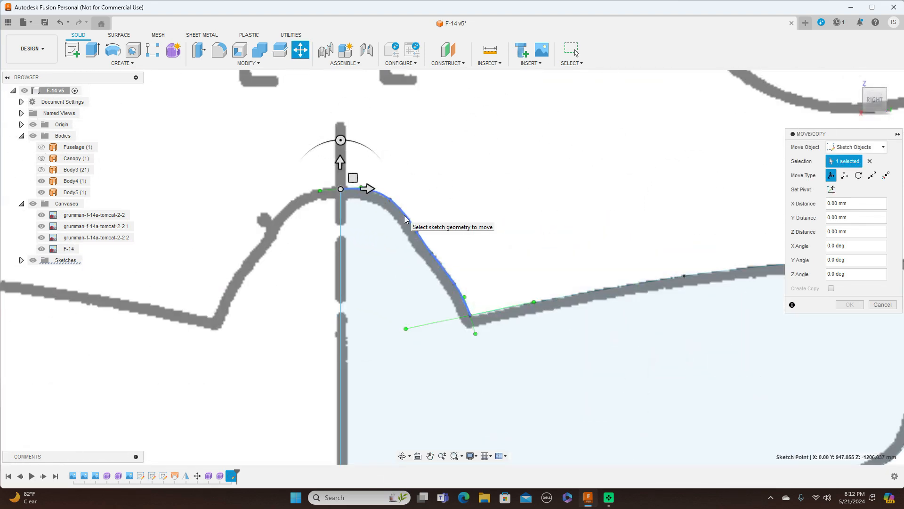
left_click(546, 301)
scroll(551, 271, "down", 3)
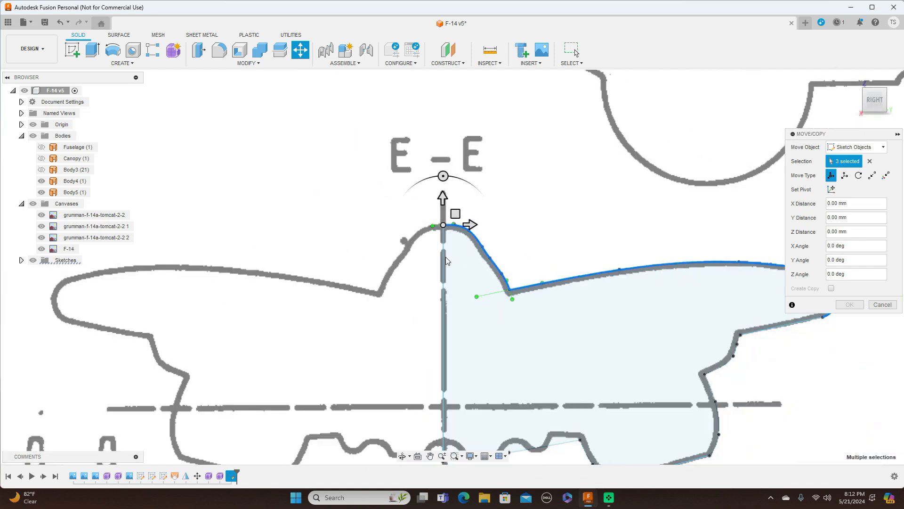
left_click(444, 258)
scroll(518, 221, "down", 2)
middle_click_drag(518, 222, 545, 177)
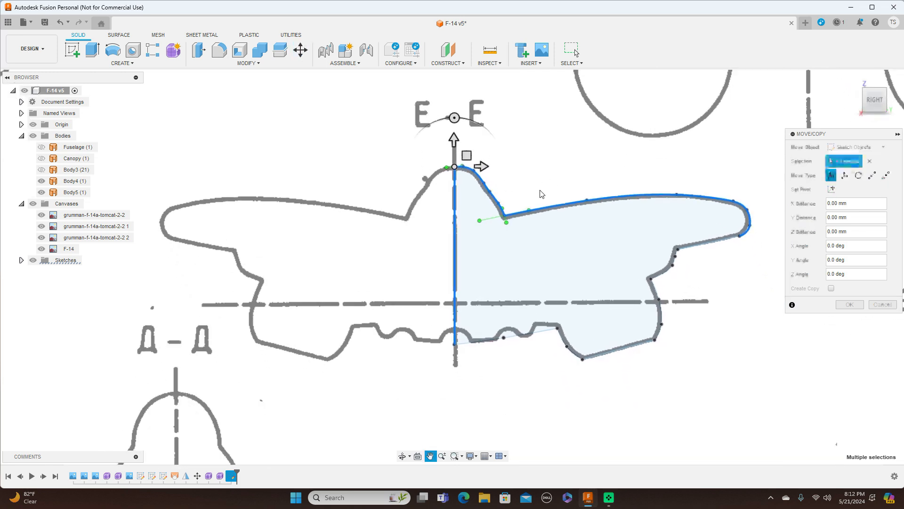
Step: Add the bottom spline, the lower corner segments, the side curves and the wing's underside to the move selection
left_click(513, 338)
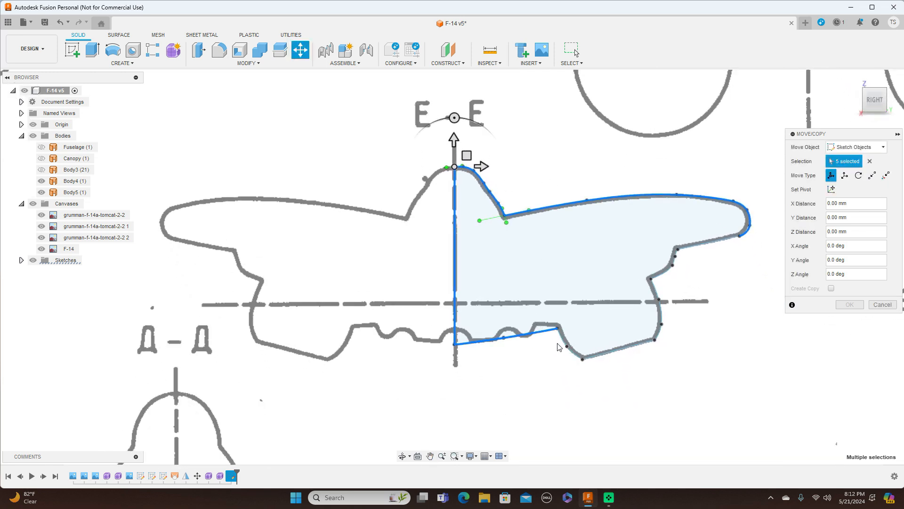
left_click(563, 347)
left_click(607, 359)
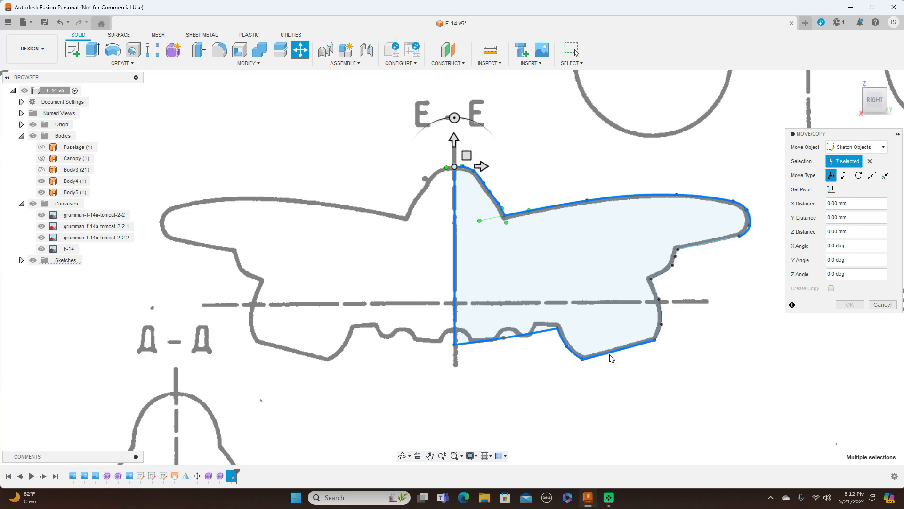
left_click(668, 310)
left_click(666, 274)
left_click(706, 247)
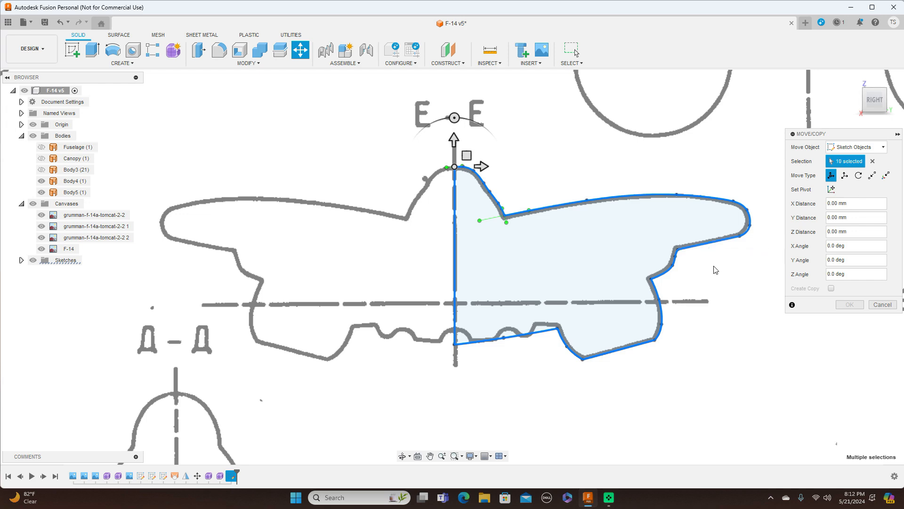
Step: Move the selected E-E half profile 700 mm in Y, up to station E on the side-view blueprint
scroll(706, 247, "down", 3)
middle_click_drag(634, 169, 545, 212)
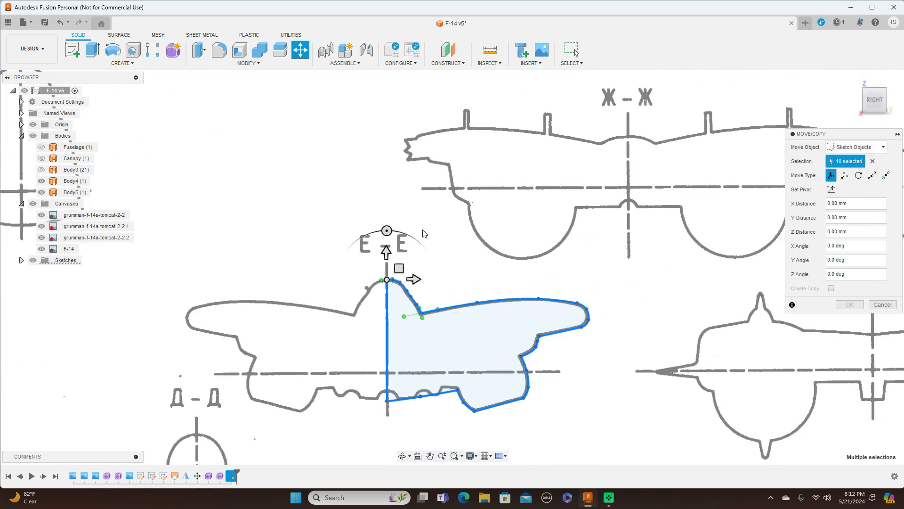
mouse_move(386, 257)
left_mouse_down()
mouse_move(471, 203)
mouse_move(521, 188)
left_mouse_up()
scroll(529, 178, "down", 3)
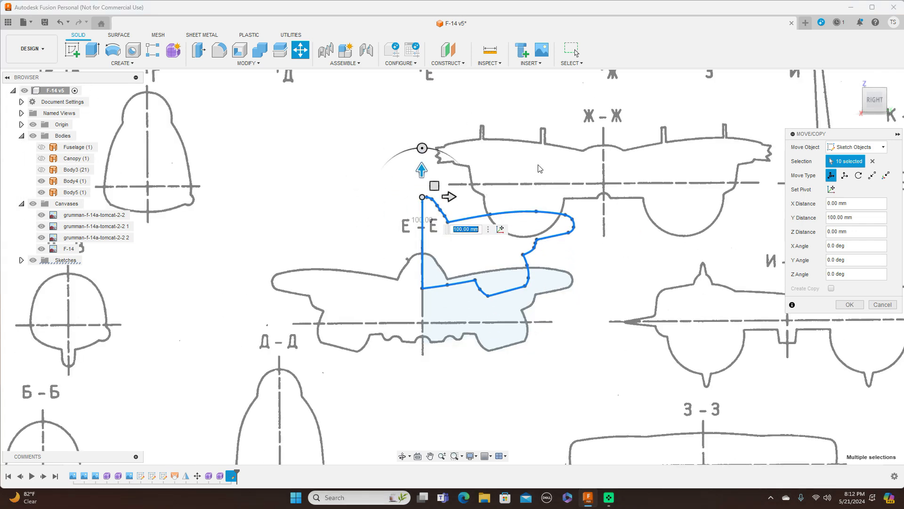
middle_click_drag(496, 127, 609, 334)
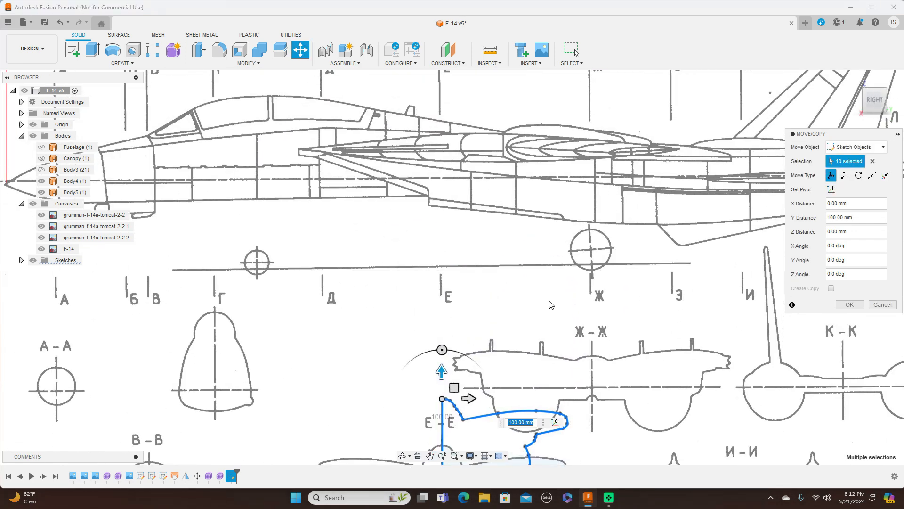
left_click_drag(442, 371, 444, 99)
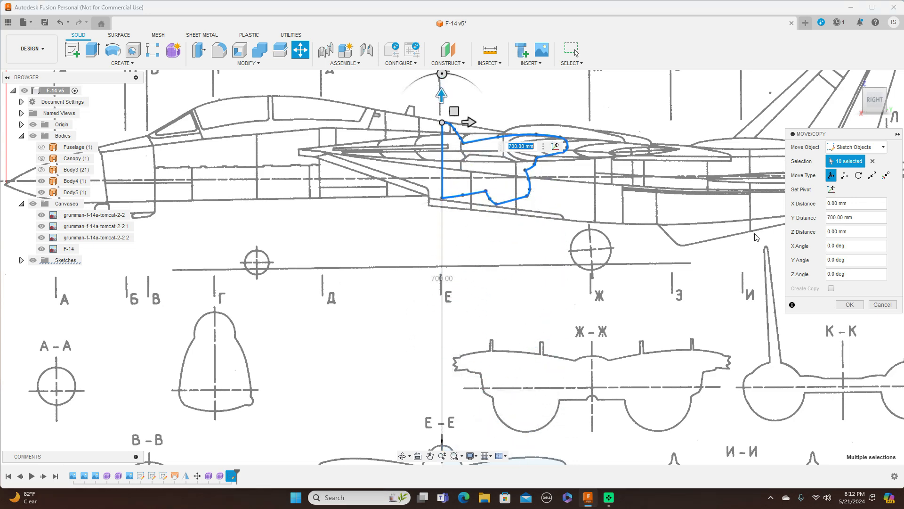
Step: Rotate the half profile -90 degrees about Y so it stands across the fuselage, and apply the move
left_click(875, 89)
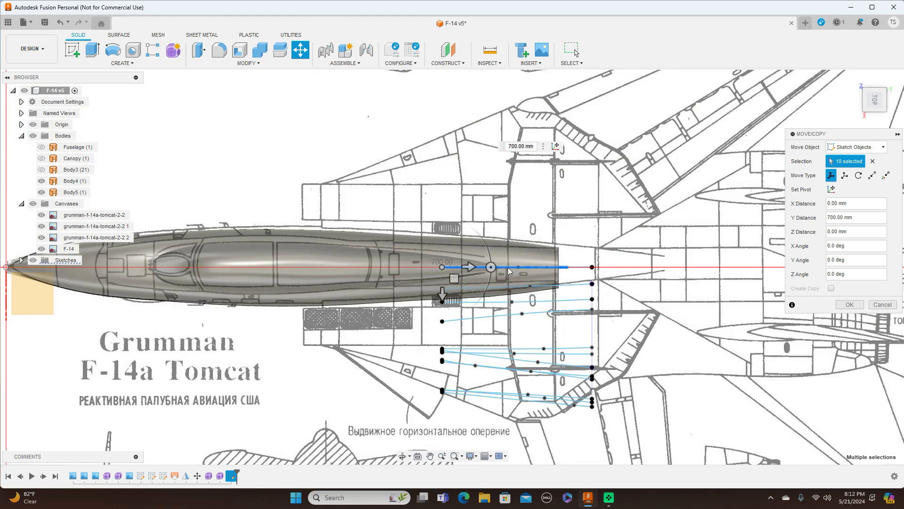
mouse_move(492, 267)
left_mouse_down()
mouse_move(467, 310)
mouse_move(442, 315)
left_mouse_up()
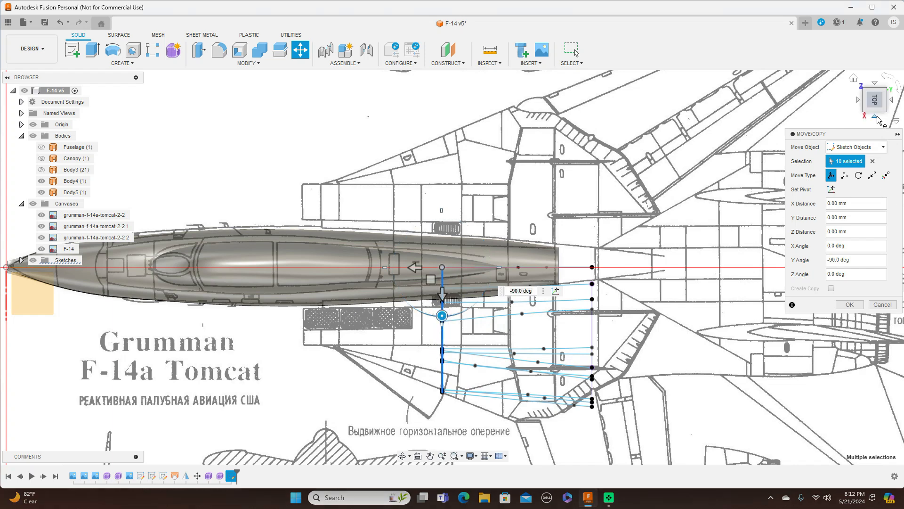
left_click(877, 118)
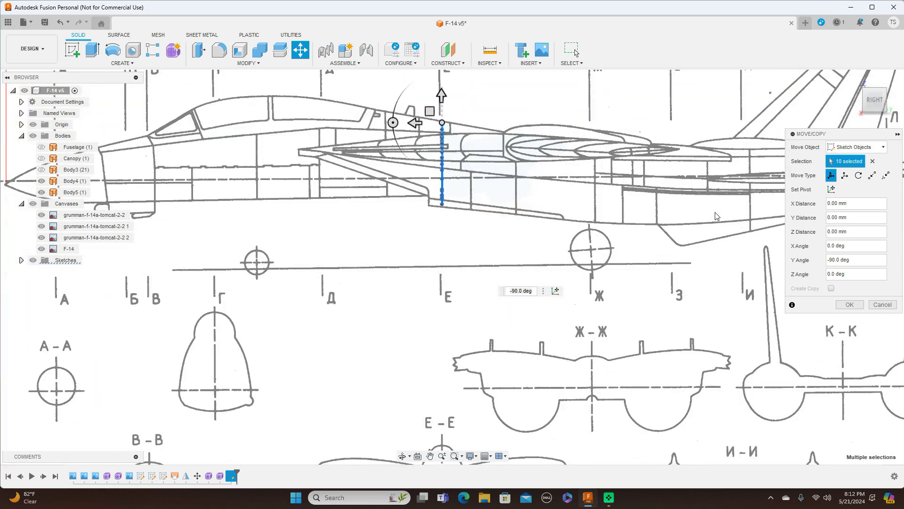
left_click(850, 305)
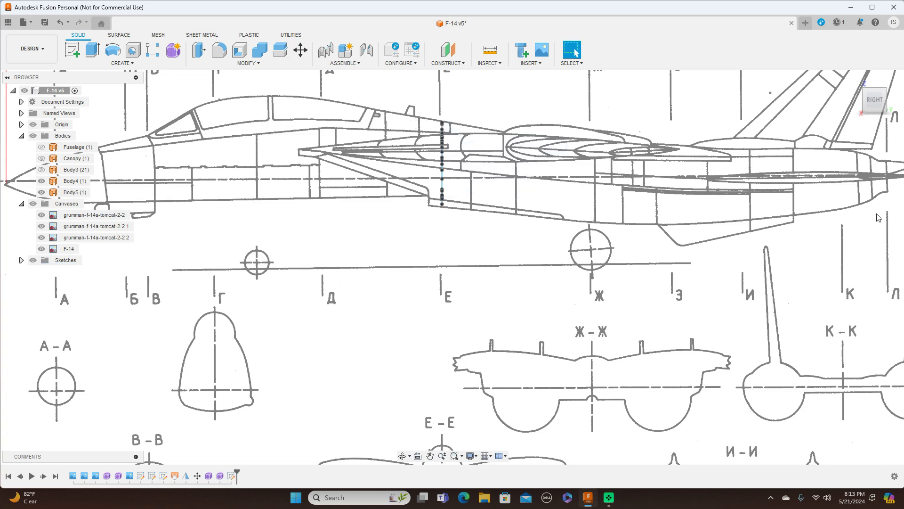
Step: Start a new sketch on the vertical side-view plane for tracing cross-section Ж-Ж
middle_click_drag(866, 126, 550, 132, "shift")
scroll(595, 228, "down", 3)
middle_click_drag(632, 275, 644, 180)
scroll(678, 231, "up", 1)
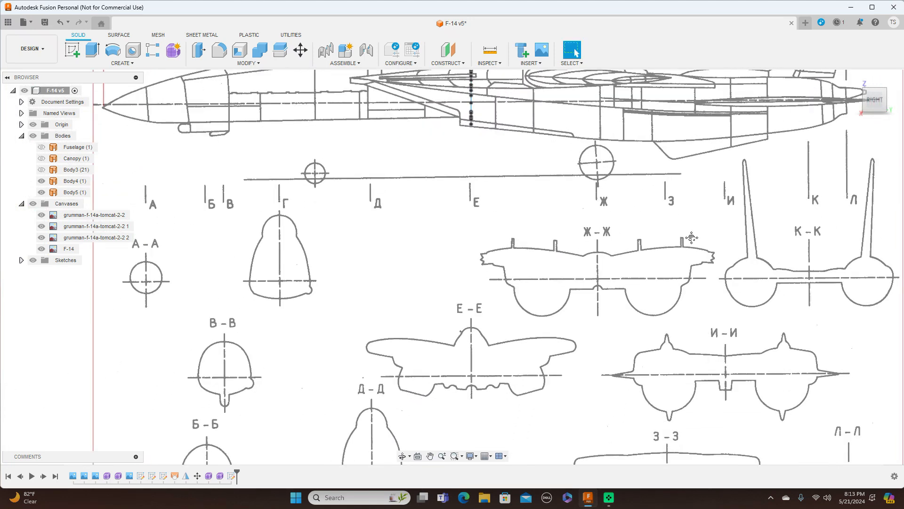
middle_click_drag(686, 231, 602, 249)
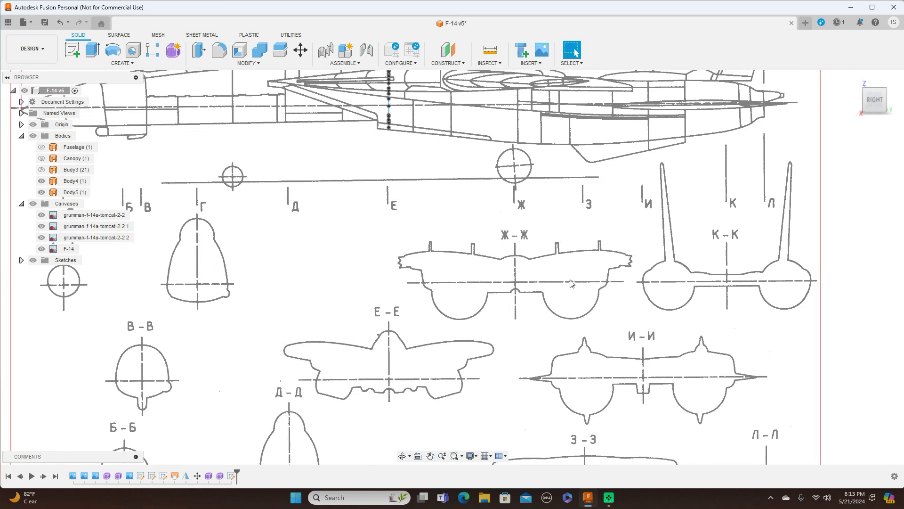
scroll(572, 277, "up", 1)
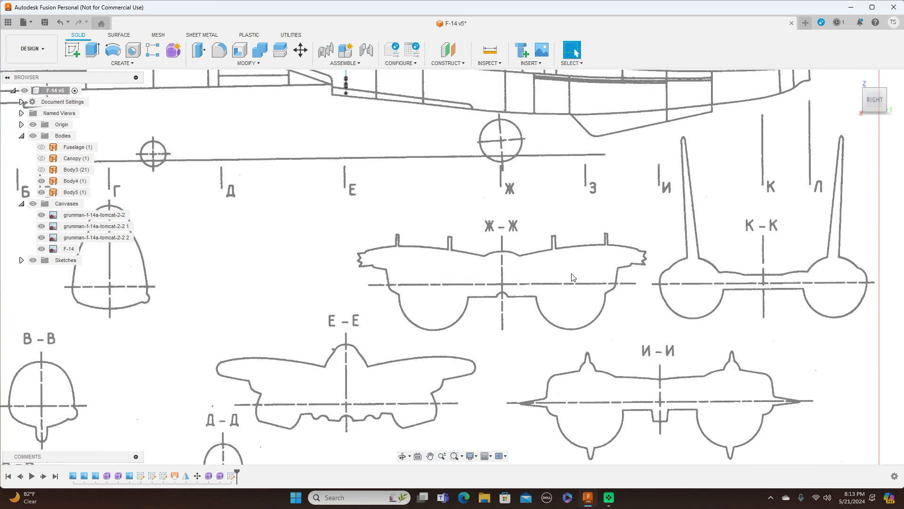
scroll(572, 277, "down", 1)
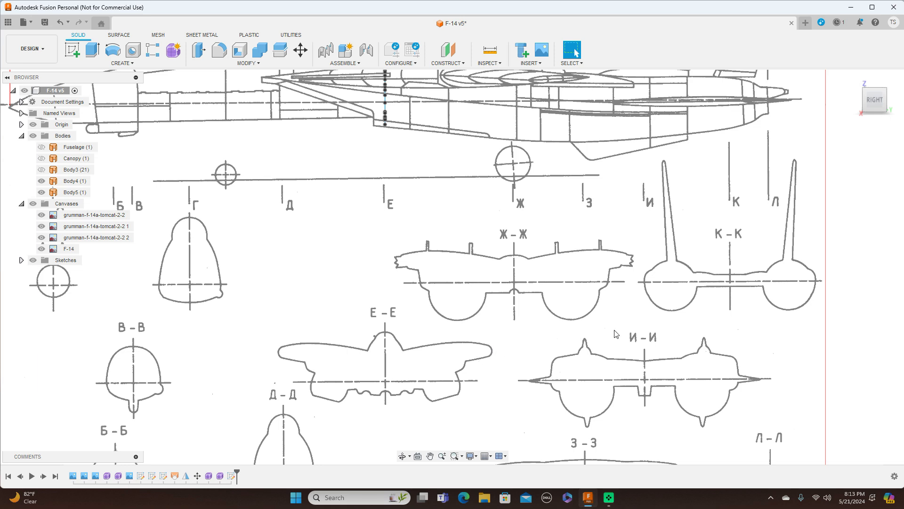
scroll(612, 335, "up", 1)
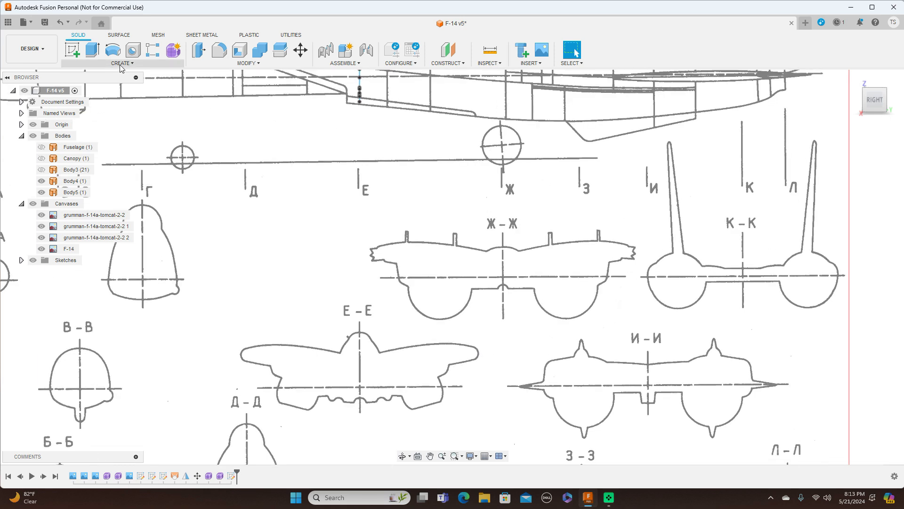
left_click(72, 50)
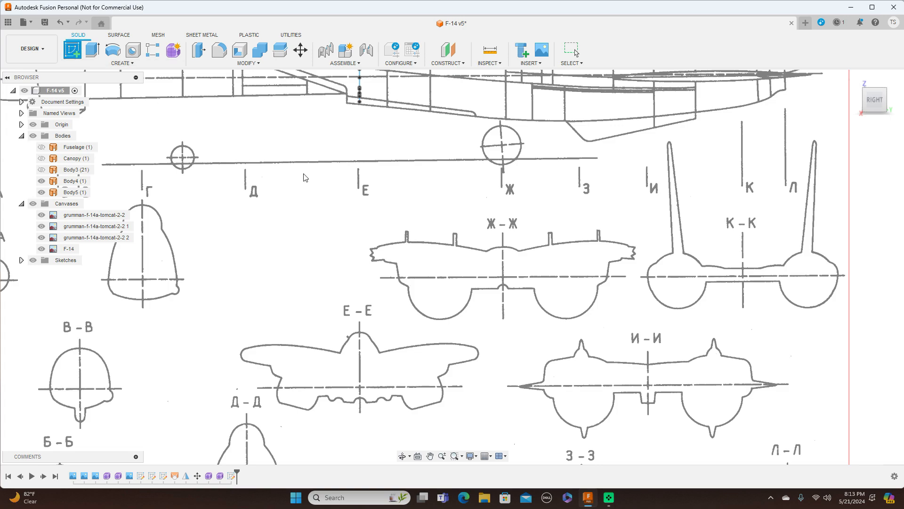
left_click(346, 199)
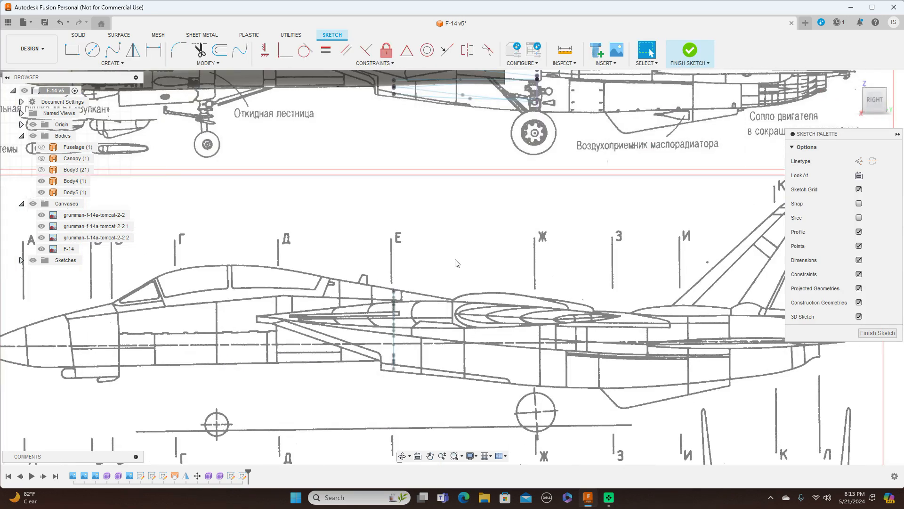
Step: Draw a vertical line about 98 mm long on section Ж-Ж's centerline, from the upper outline to the lower edge
mouse_move(613, 336)
middle_mouse_down()
mouse_move(605, 203)
mouse_move(625, 133)
middle_mouse_up()
scroll(612, 241, "up", 2)
scroll(612, 189, "up", 2)
middle_click_drag(584, 256, 599, 223)
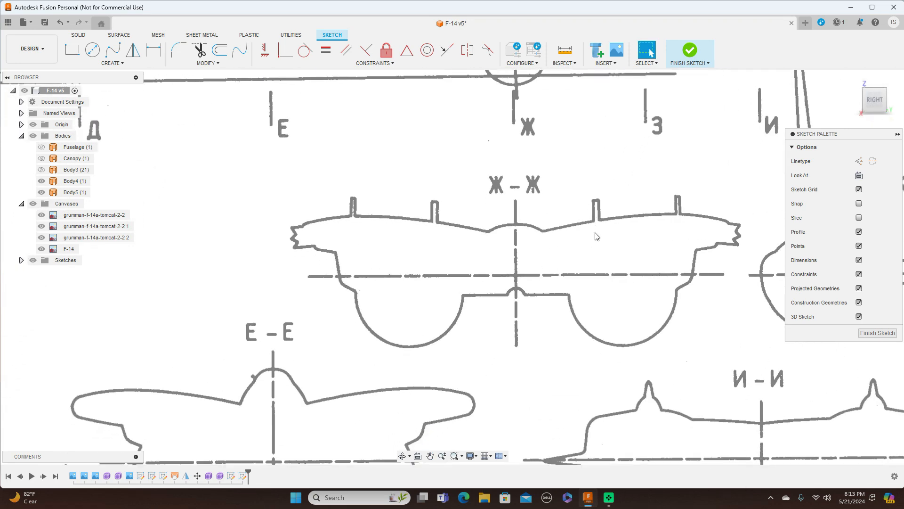
key("l")
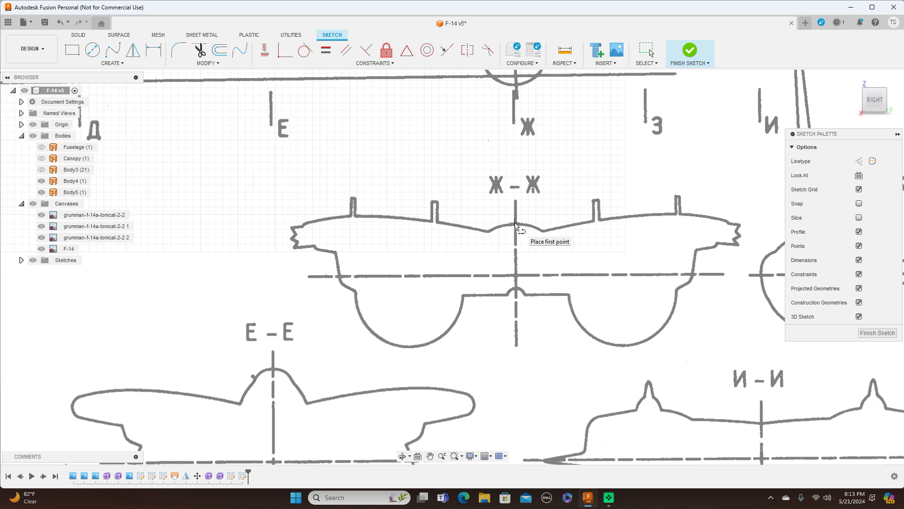
left_click(516, 223)
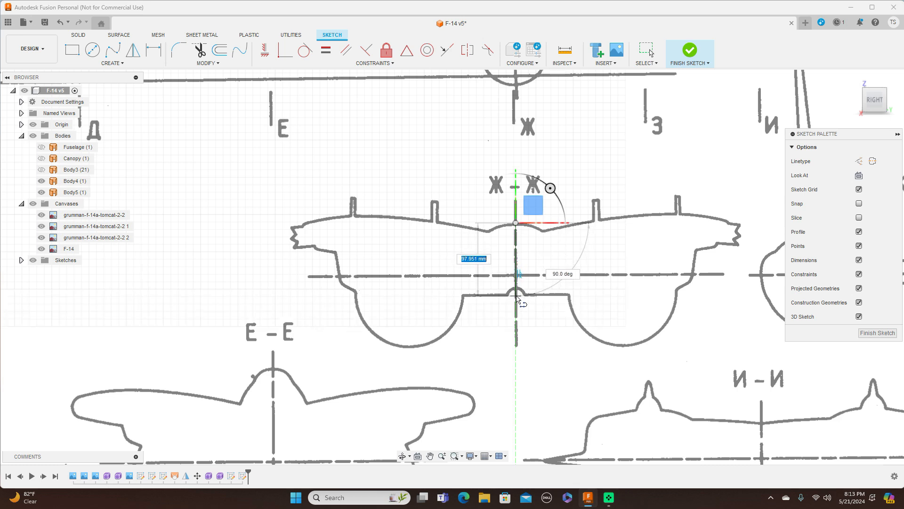
left_click(517, 296)
right_click(517, 296)
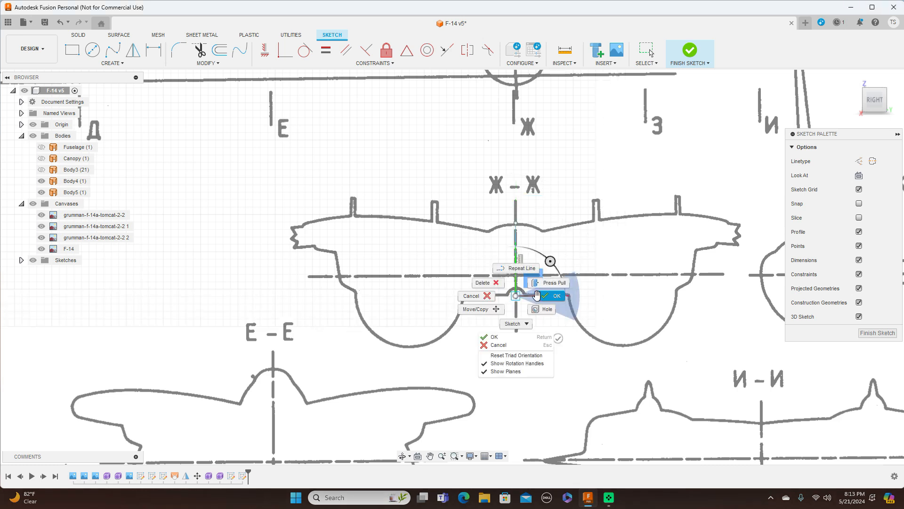
left_click(538, 300)
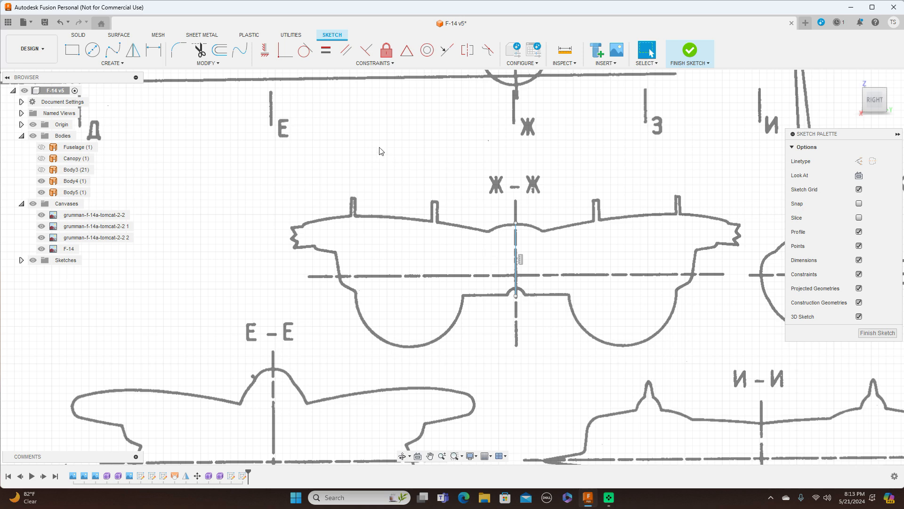
Step: Draw a horizontal line about 70 mm long from the centerline's lower end to the inner corner of section Ж-Ж's engine nacelle
key("l")
left_click(516, 296)
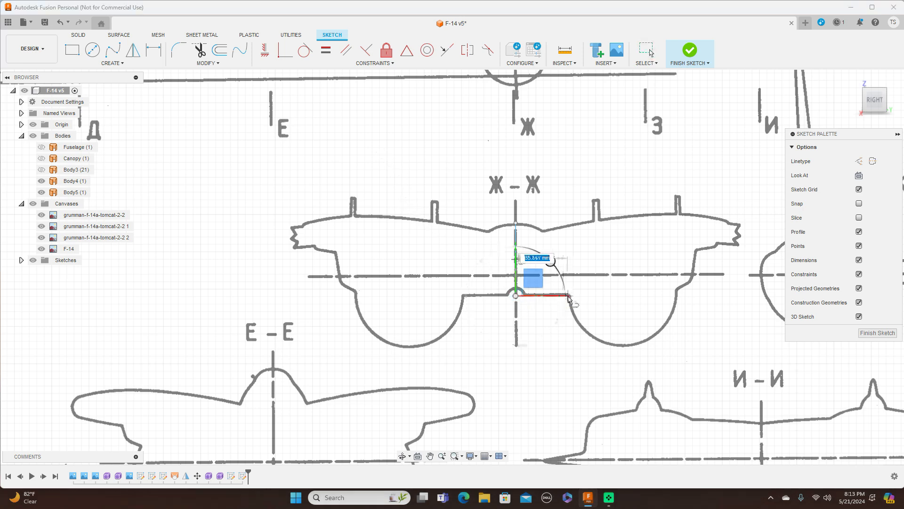
scroll(568, 297, "up", 5)
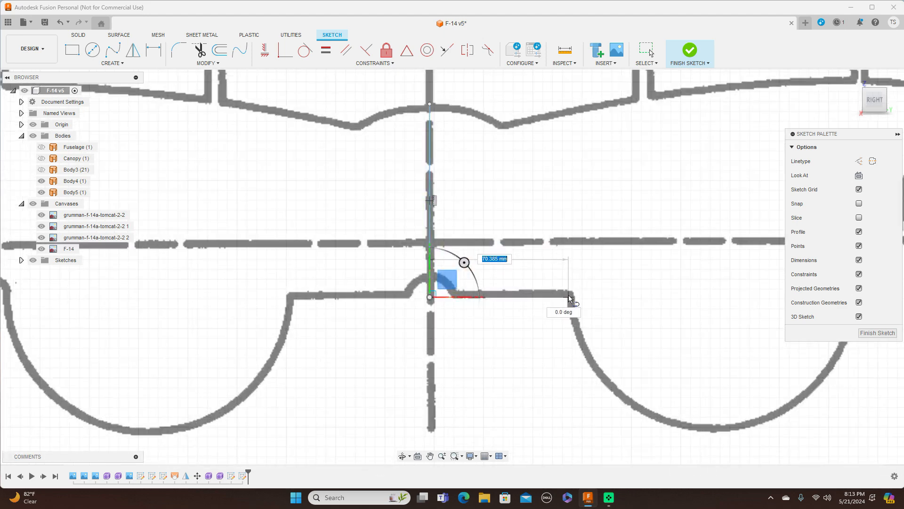
left_click(568, 297)
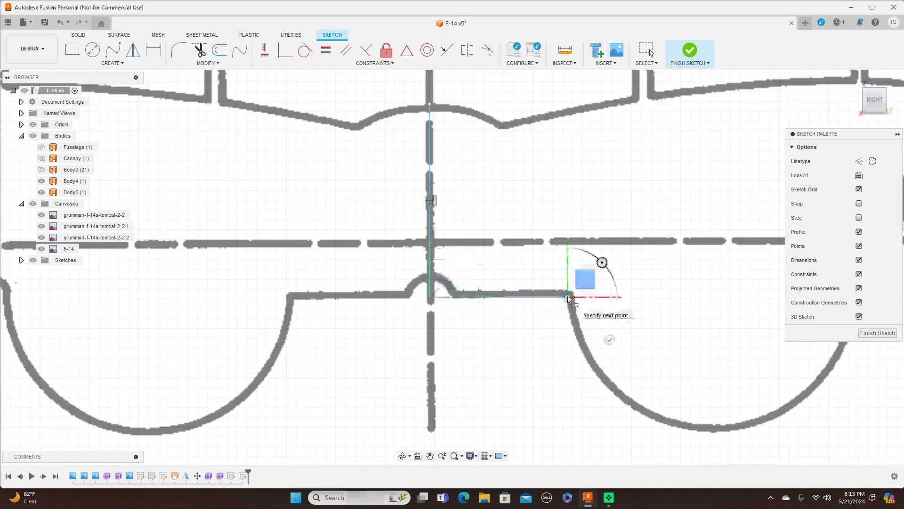
right_click(568, 297)
left_click(596, 297)
scroll(596, 299, "down", 5)
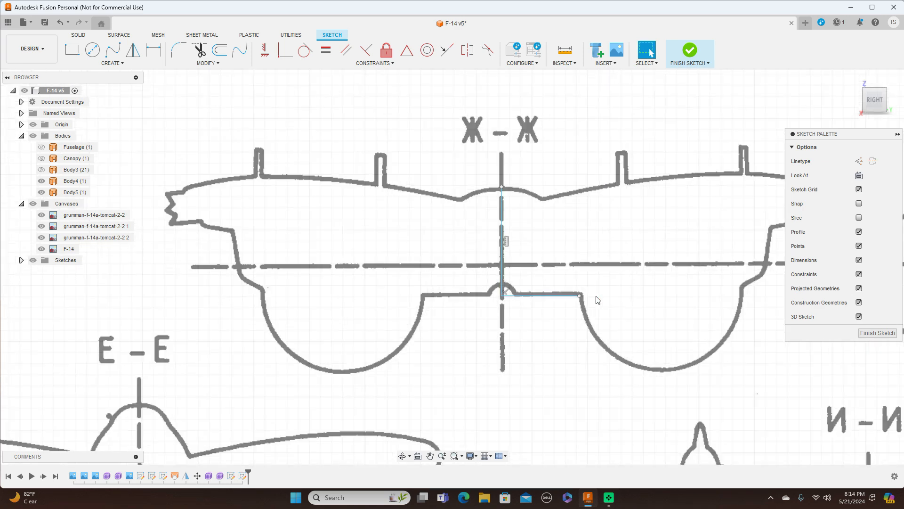
Step: Trace the round nacelle of section Ж-Ж with a five-point fit point spline from its inner corner to its outer corner
middle_click_drag(545, 338, 428, 328)
key("l")
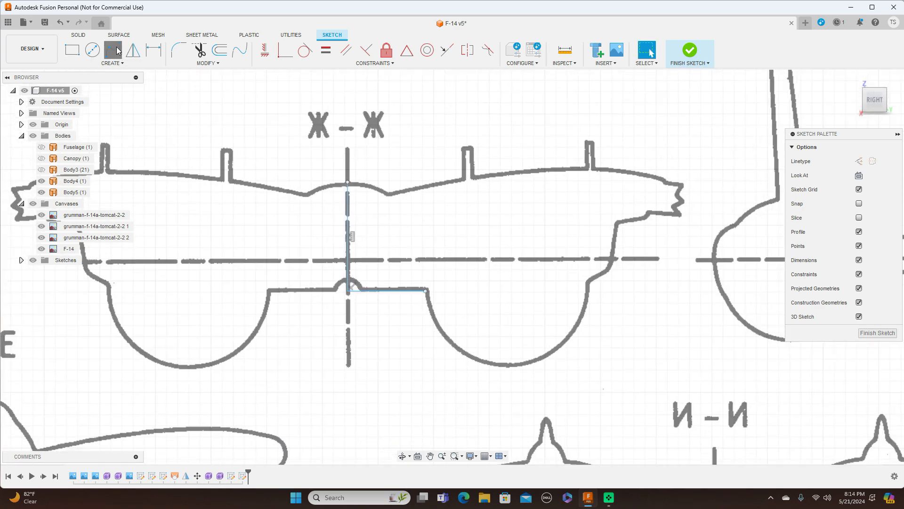
left_click_drag(426, 291, 446, 342)
left_click_drag(498, 364, 512, 367)
left_click_drag(512, 366, 591, 284)
scroll(608, 274, "up", 5)
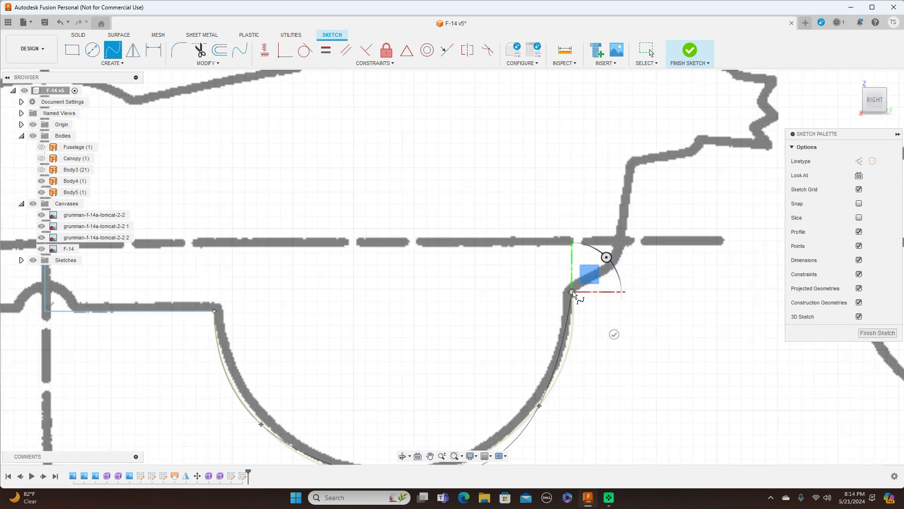
right_click(573, 291)
left_click(610, 291)
scroll(640, 319, "down", 5)
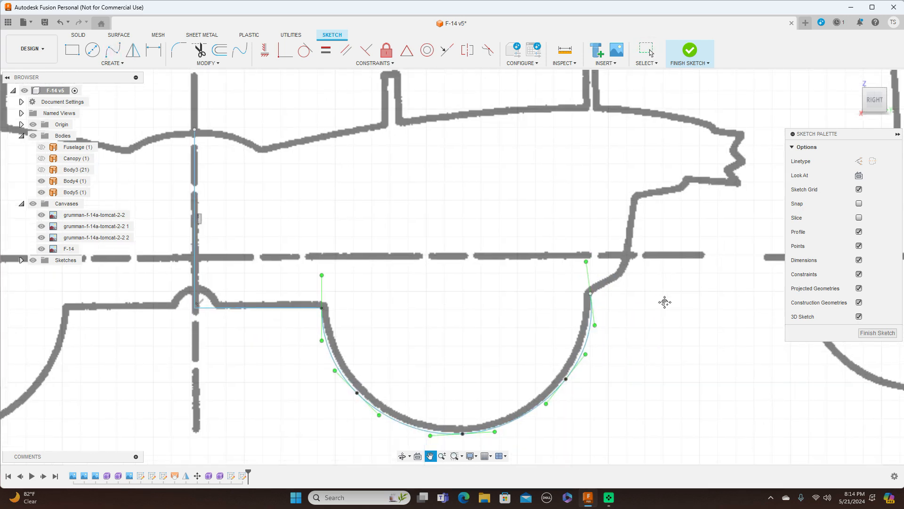
Step: Adjust the three intermediate fit points of the nacelle spline so the curve follows the blueprint outline
scroll(674, 288, "up", 1)
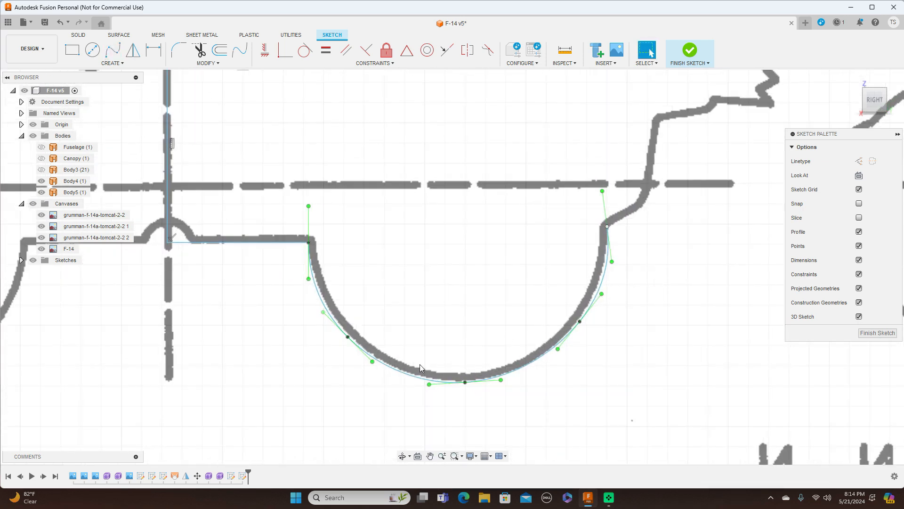
left_click(349, 338)
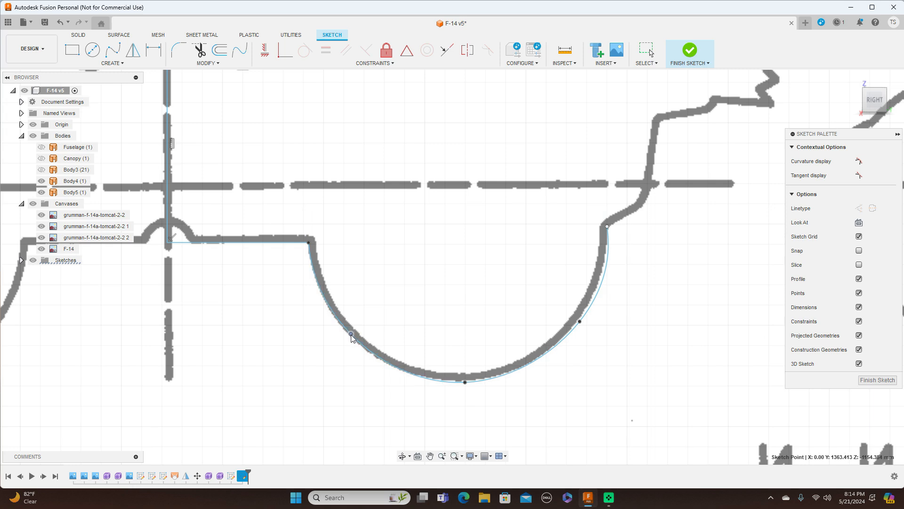
left_click_drag(465, 382, 461, 382)
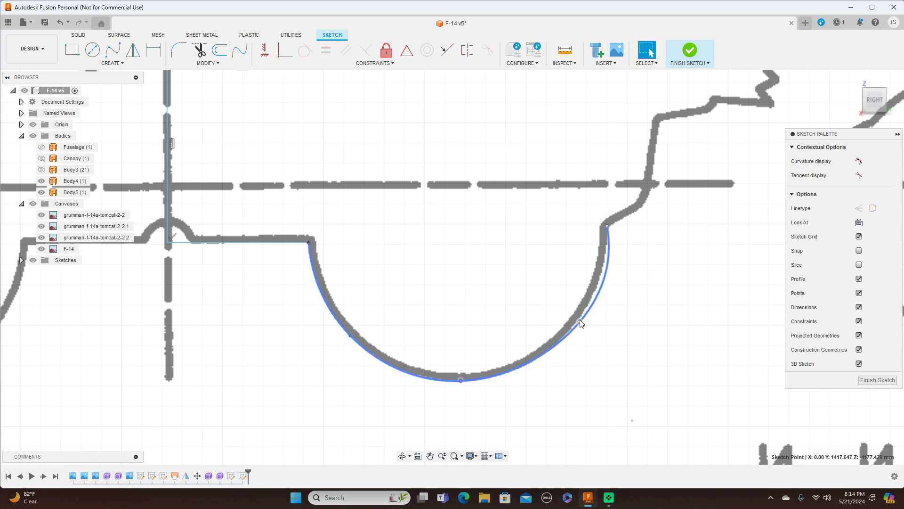
left_click_drag(581, 323, 567, 339)
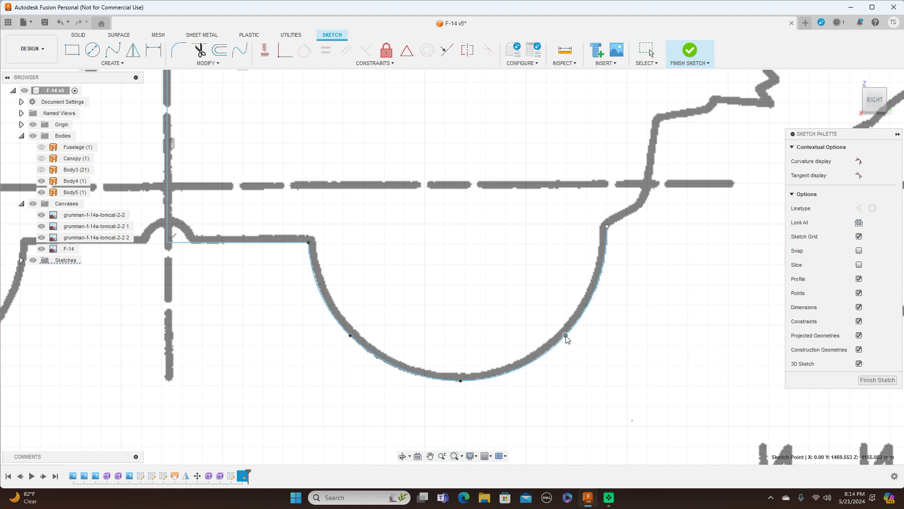
scroll(677, 370, "down", 3)
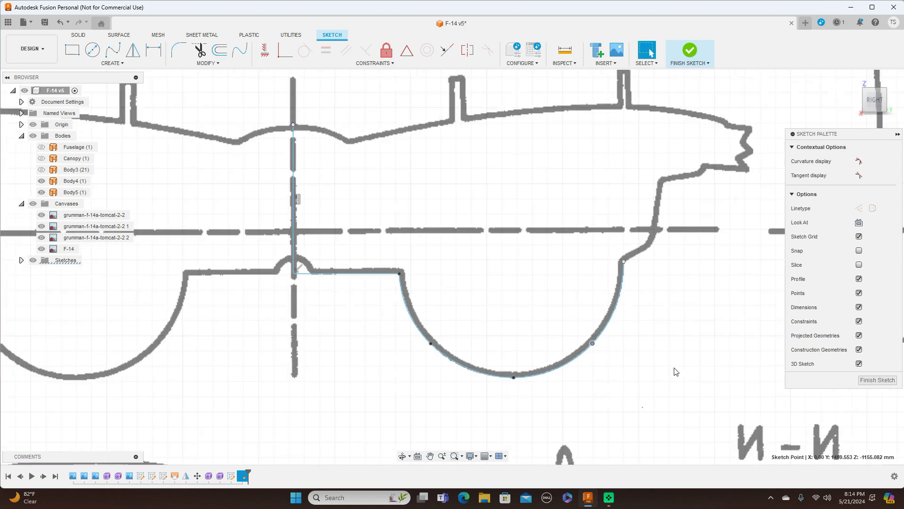
Step: Trace the fuselage side with a four-point fit point spline from the nacelle's outer corner up to the corner beneath the wing
middle_click_drag(696, 348, 596, 376)
left_click(113, 50)
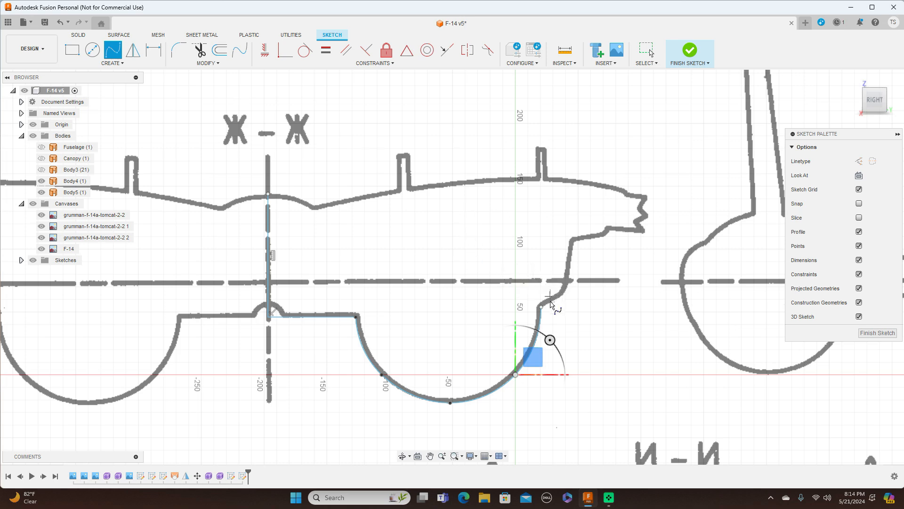
scroll(541, 309, "up", 4)
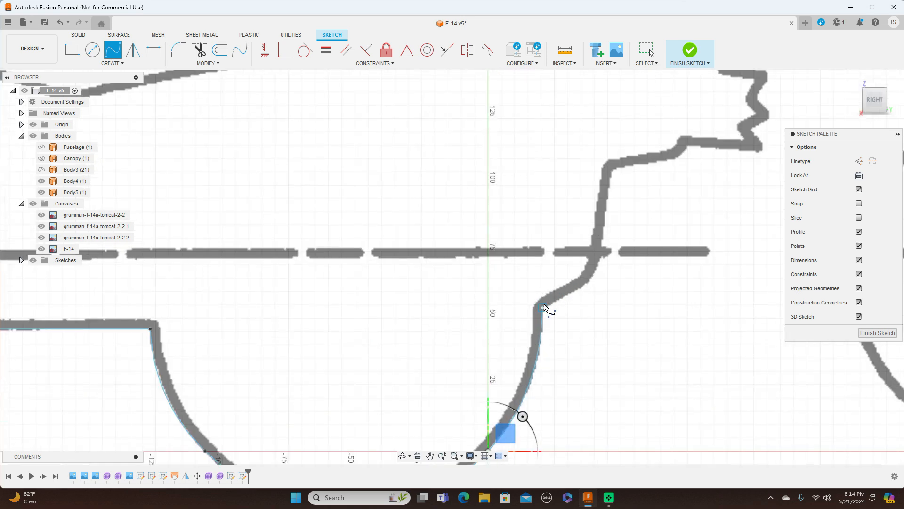
left_click(542, 309)
left_click(583, 286)
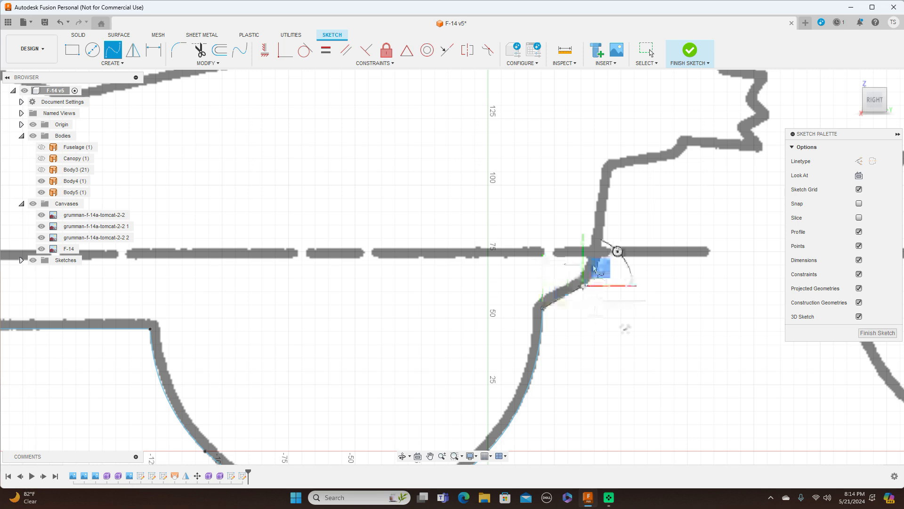
left_click(603, 244)
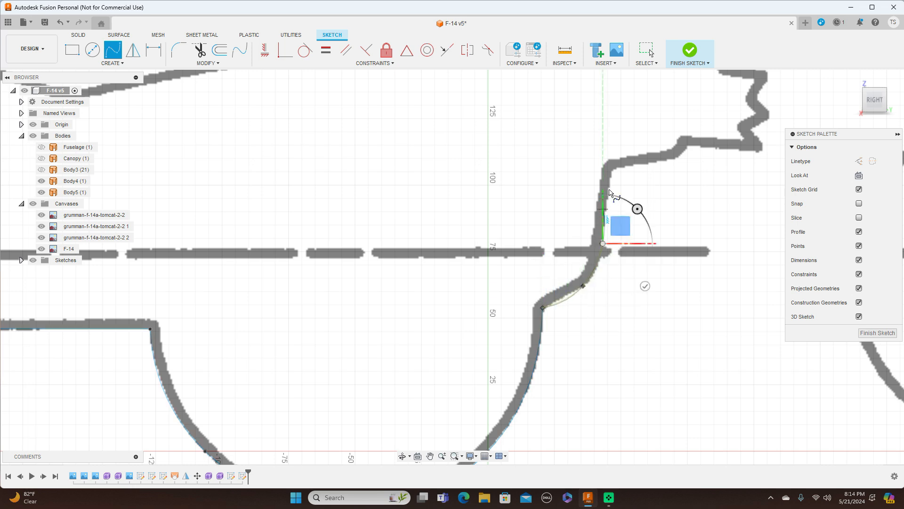
left_click(613, 171)
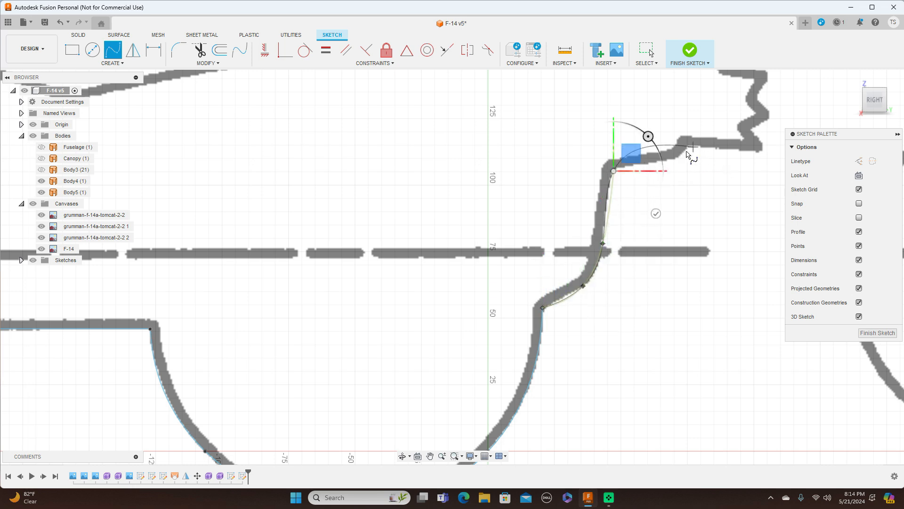
right_click(615, 172)
left_click(654, 173)
Step: Adjust the fuselage-side spline's intermediate and upper end points to match the blueprint outline
scroll(670, 228, "down", 2)
scroll(670, 228, "down", 1)
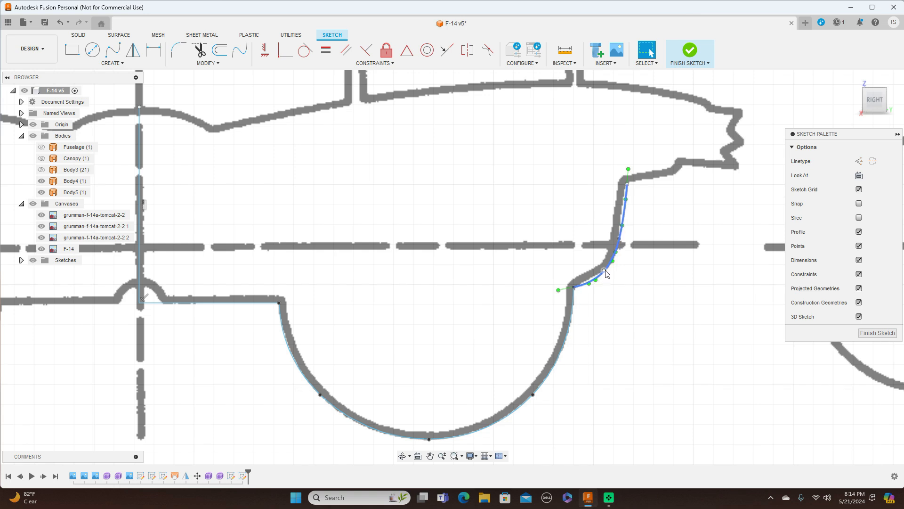
left_click_drag(606, 273, 620, 230)
double_click(626, 182)
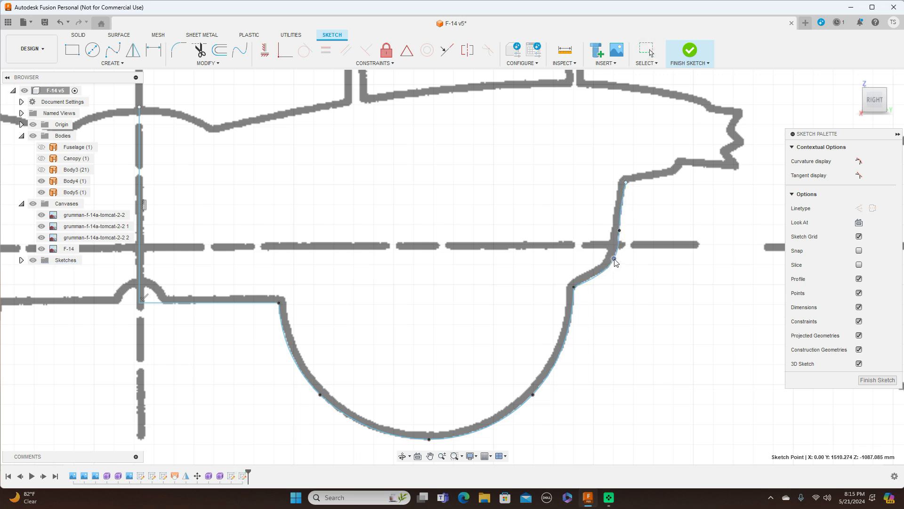
Step: Trace the stepped wing underside with a three-point fit point spline and shift its middle point onto the outline's bend
scroll(651, 269, "down", 1)
middle_click_drag(657, 270, 611, 323)
scroll(611, 324, "down", 1)
left_click(113, 49)
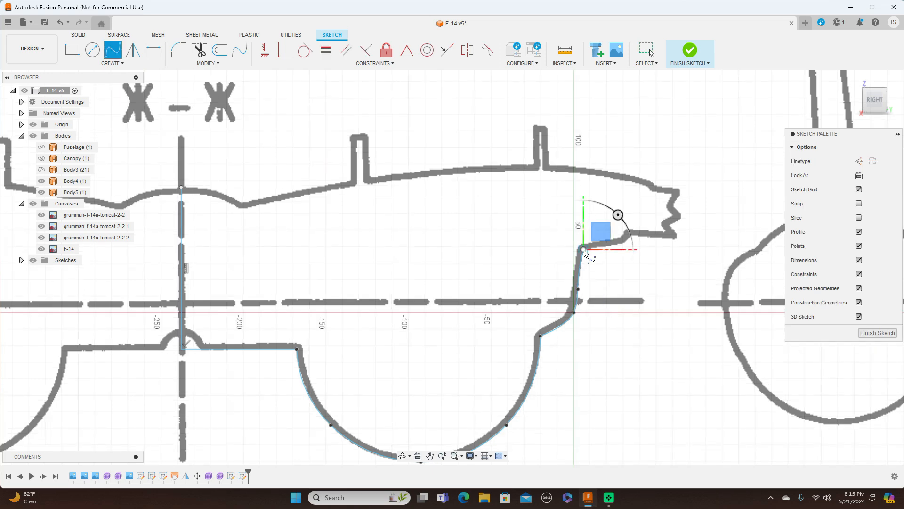
left_click(584, 251)
scroll(584, 253, "up", 4)
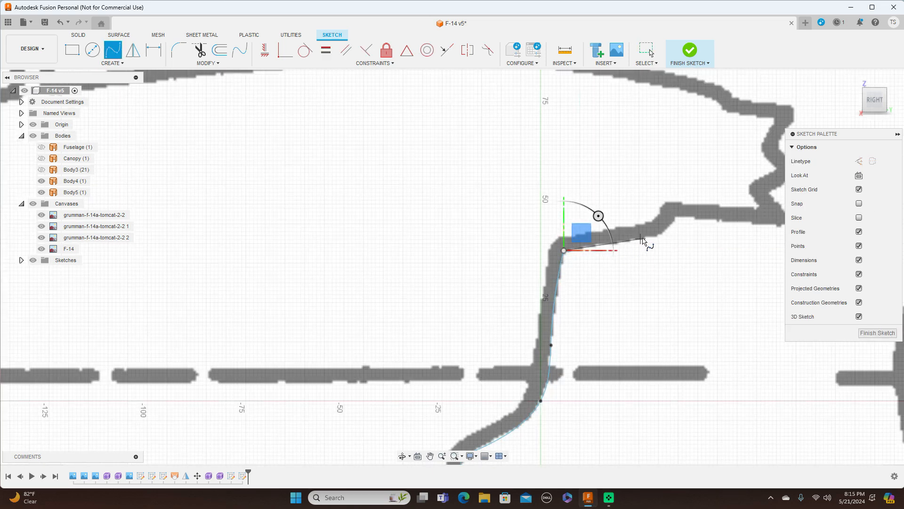
left_click(647, 239)
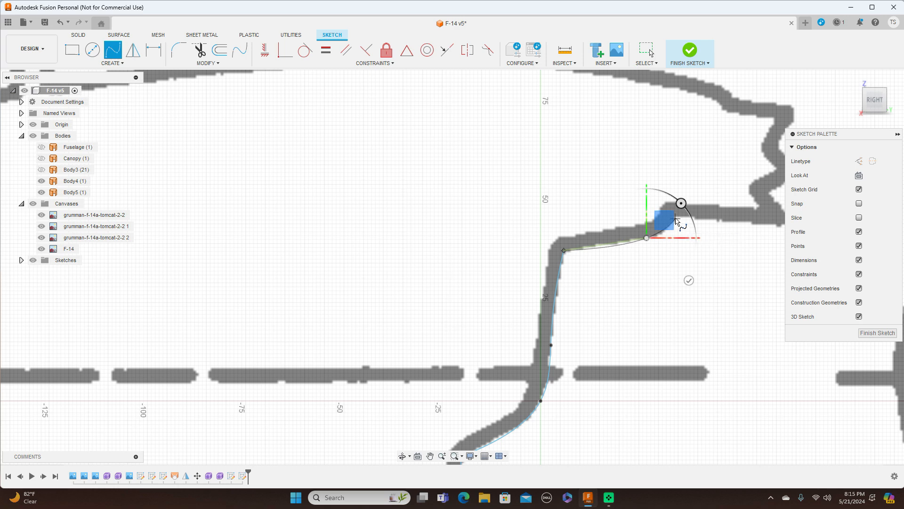
left_click(675, 218)
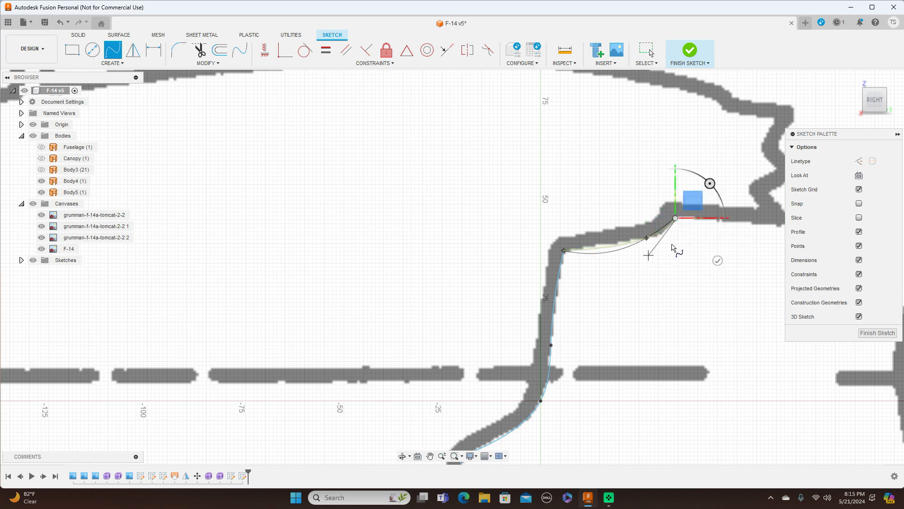
right_click(681, 220)
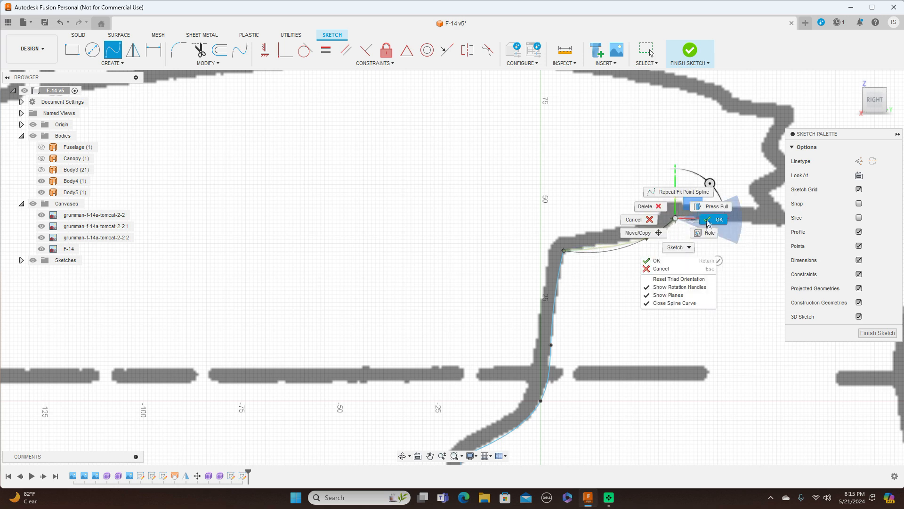
left_click(664, 254)
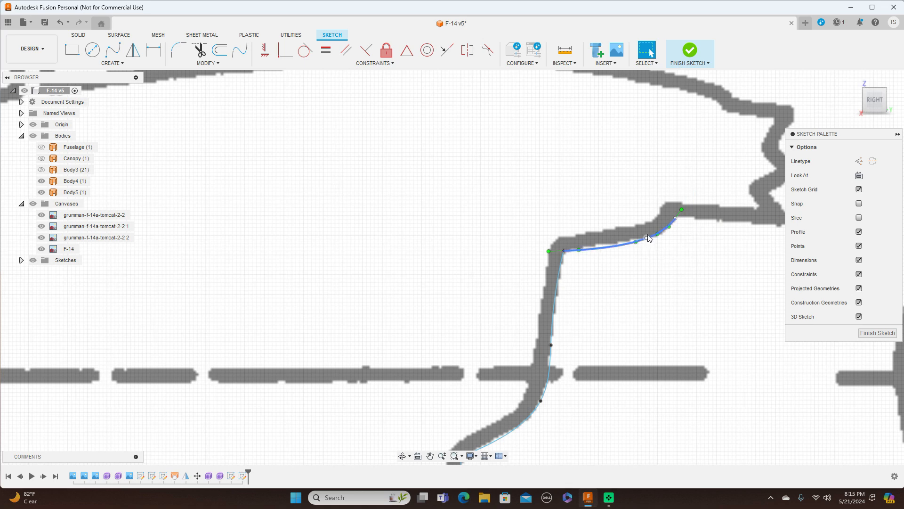
left_click(649, 238)
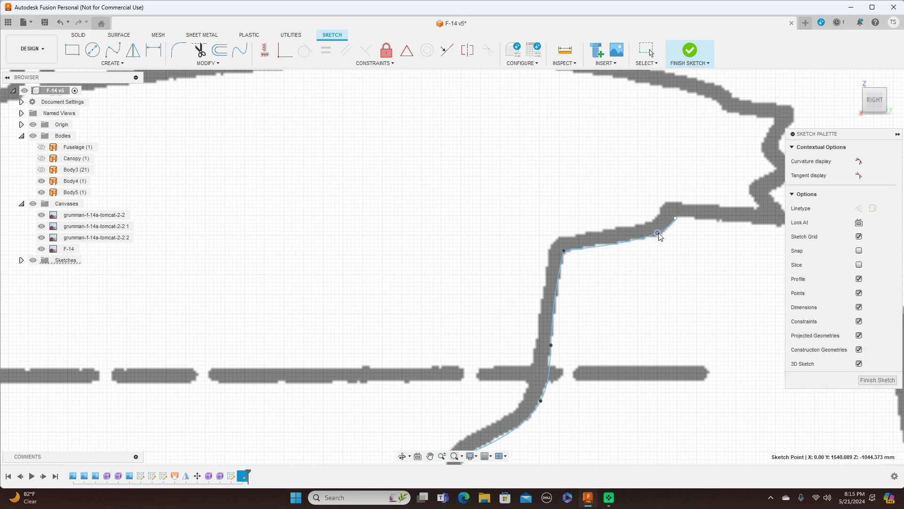
Step: Draw a slightly sloping line about 20 mm long from the last spline's end along the wing's lower edge toward the jagged break
scroll(681, 269, "down", 1)
middle_click_drag(701, 274, 574, 296)
key("m")
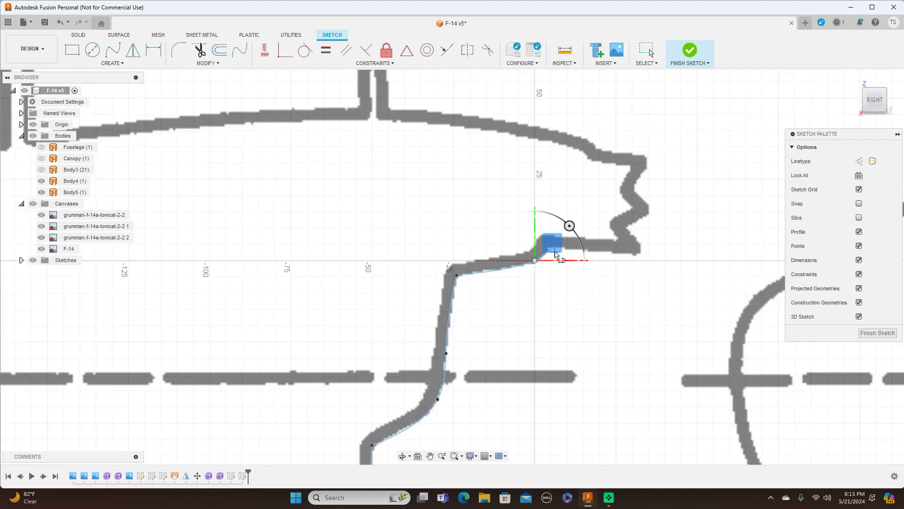
left_click_drag(556, 254, 639, 254)
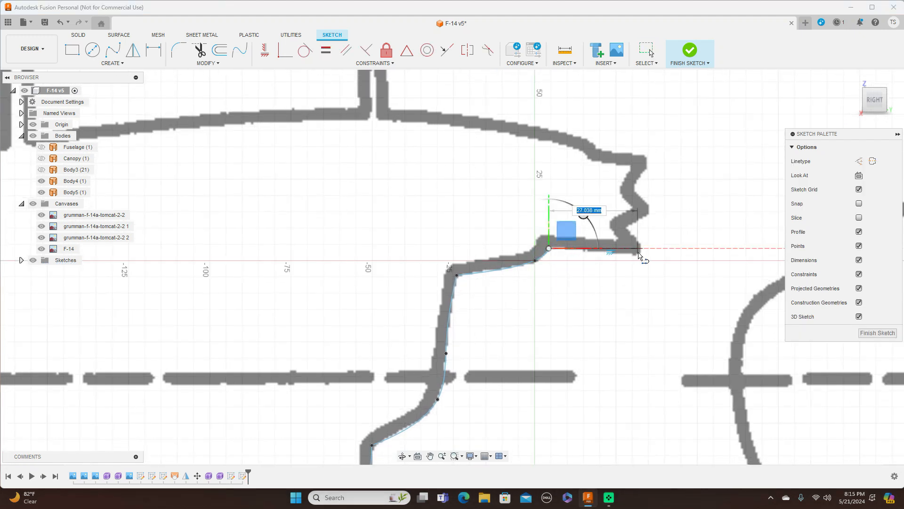
scroll(640, 254, "up", 5)
scroll(639, 254, "down", 1)
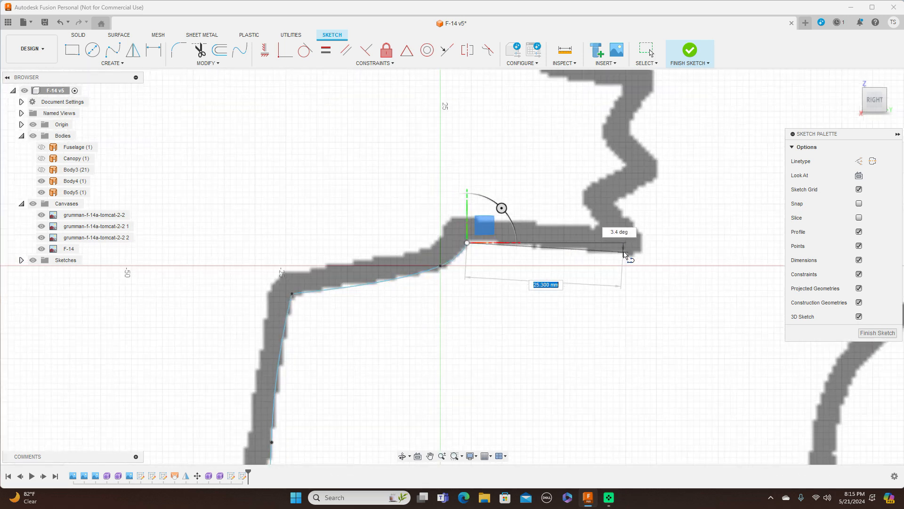
scroll(626, 254, "down", 3)
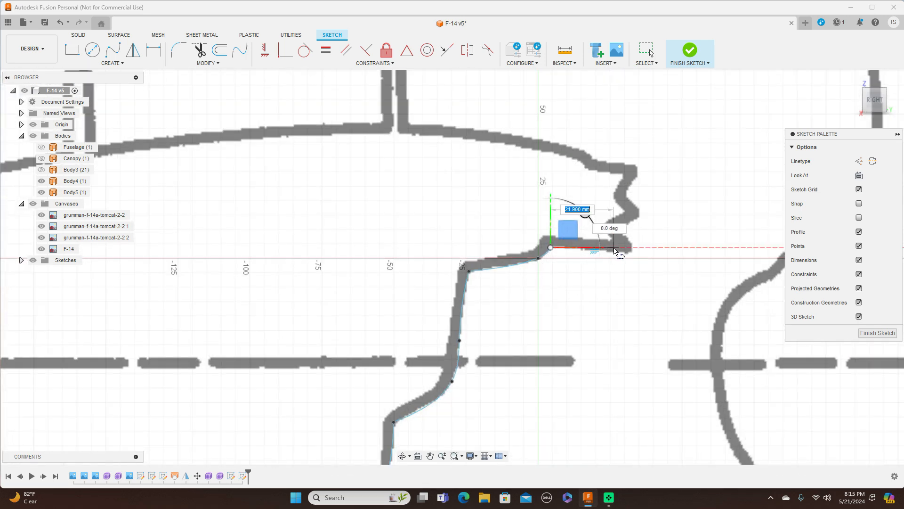
scroll(613, 252, "up", 4)
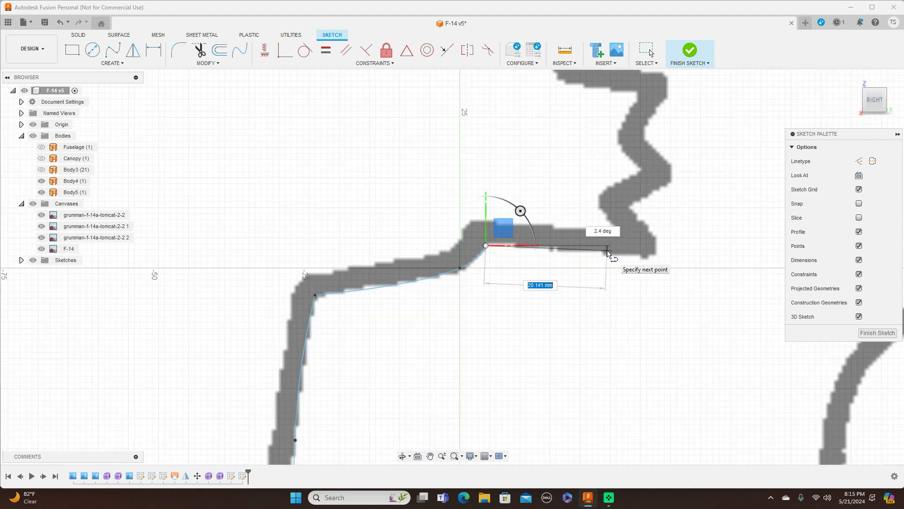
left_click(608, 251)
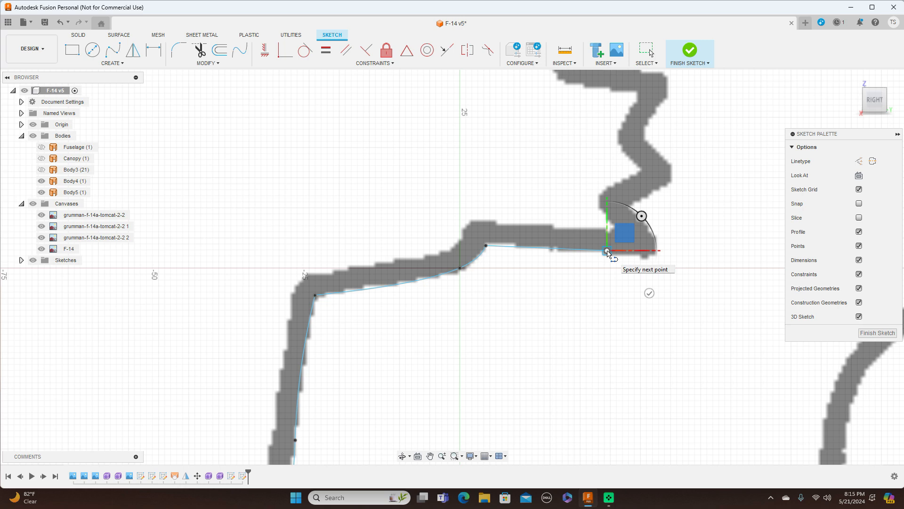
right_click(608, 254)
left_click(631, 250)
scroll(629, 255, "down", 4)
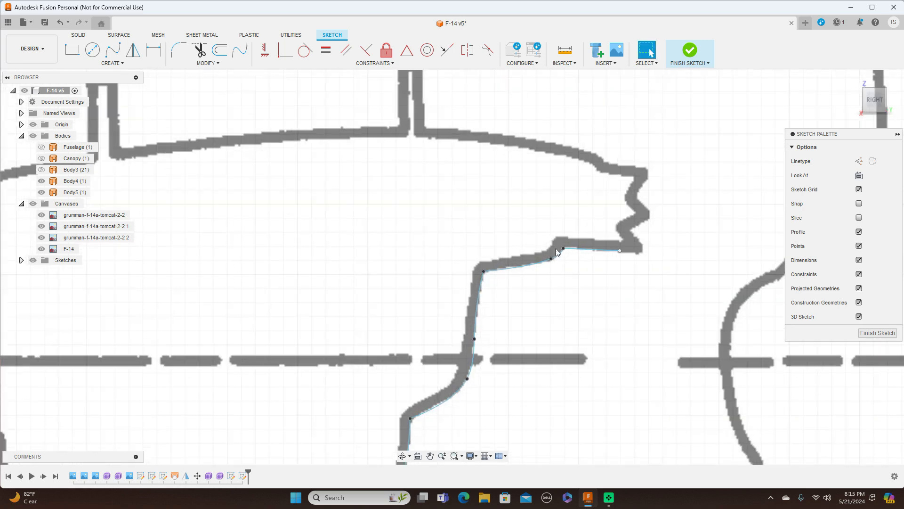
scroll(510, 213, "down", 3)
scroll(417, 225, "down", 6)
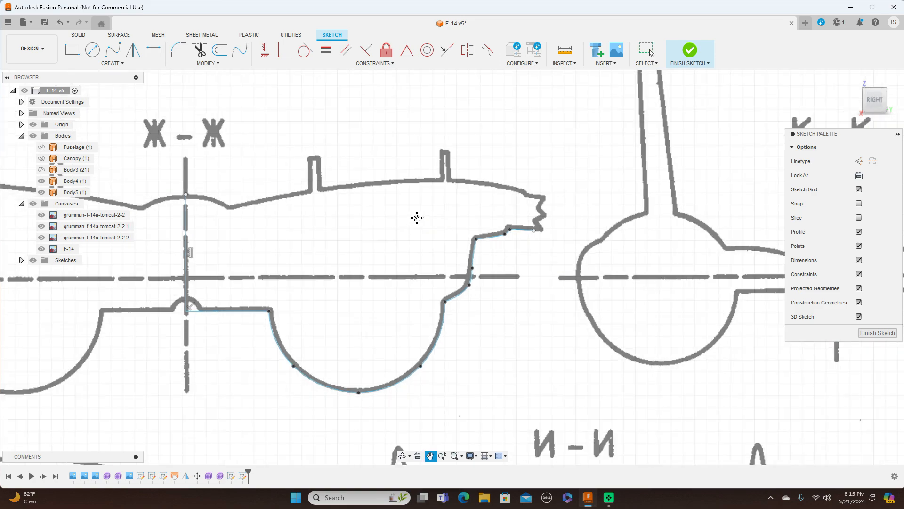
scroll(529, 228, "down", 4)
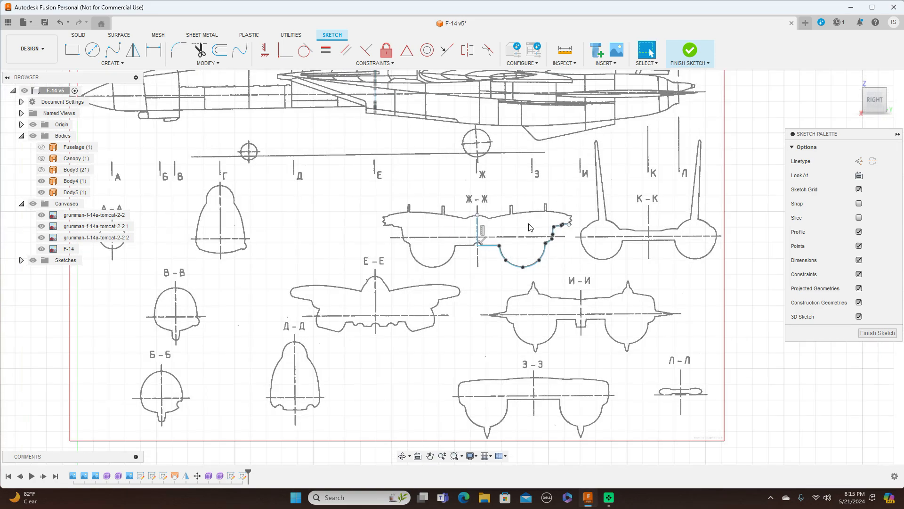
Step: Trace the Ж-Ж section's upper centre hump with a three-point fit point spline from the centreline's upper end to the valley beside it
scroll(507, 224, "up", 6)
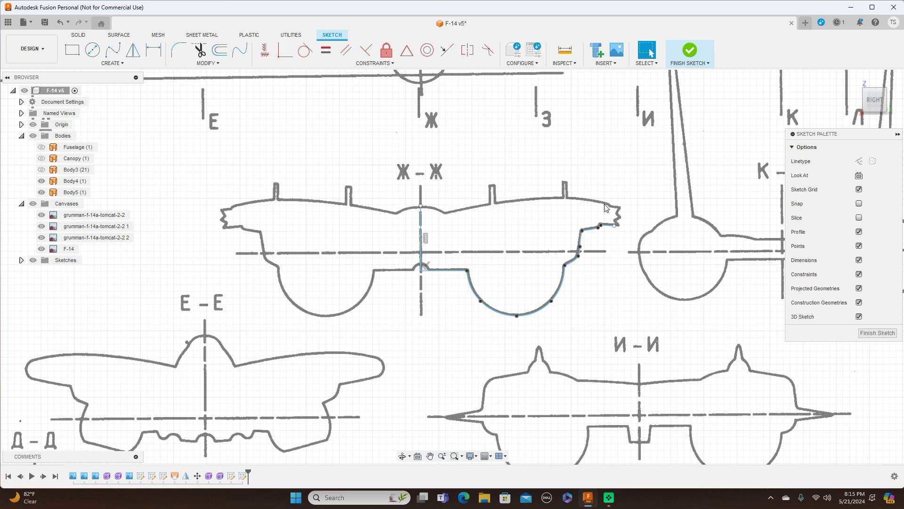
left_click(113, 49)
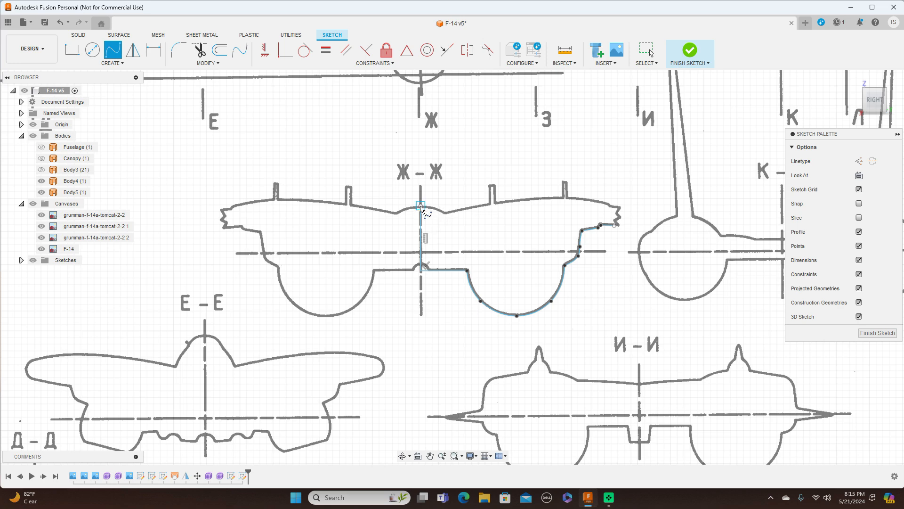
scroll(420, 207, "up", 5)
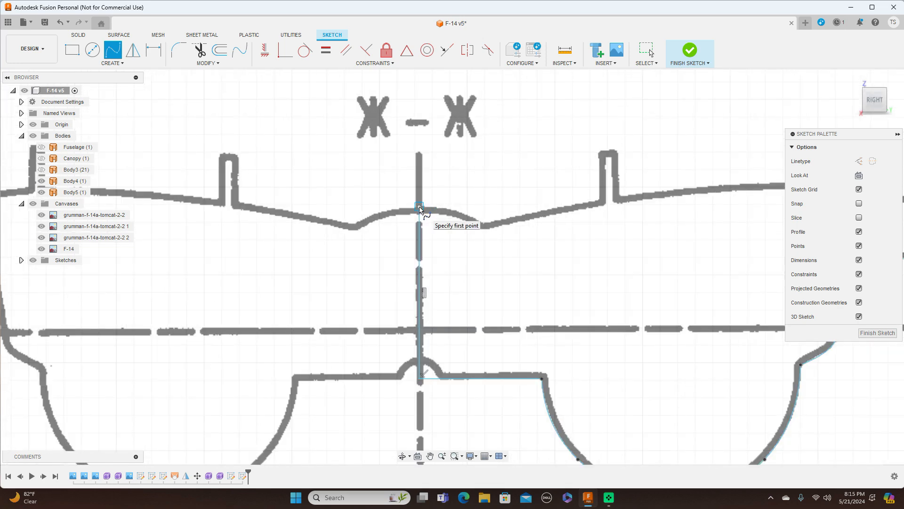
left_click(420, 206)
left_click(450, 207)
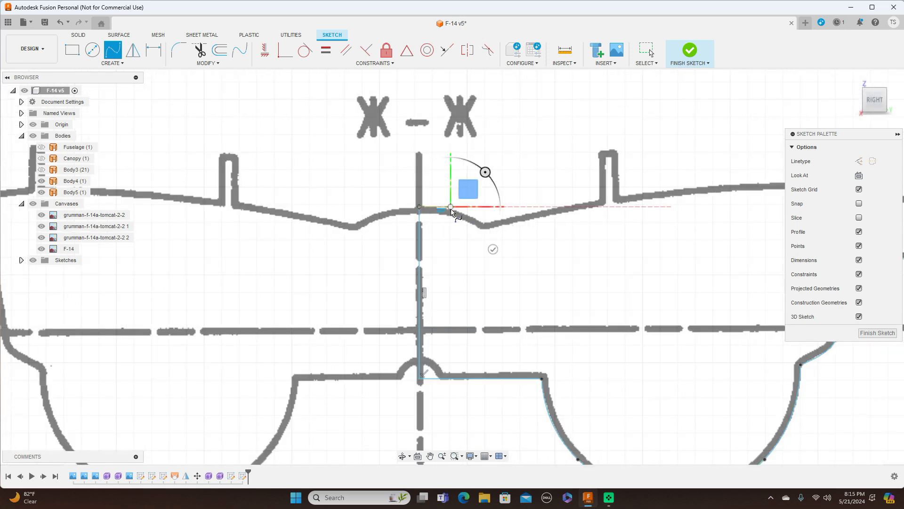
left_click(481, 220)
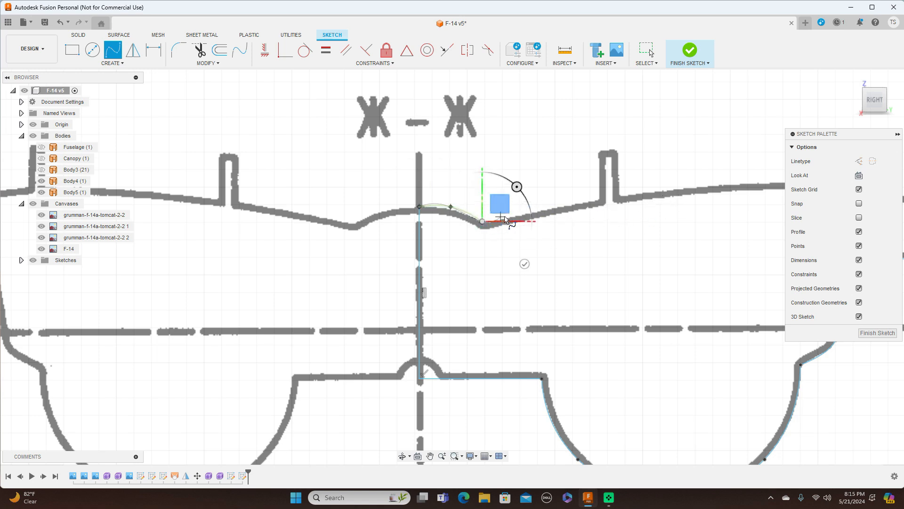
right_click(529, 213)
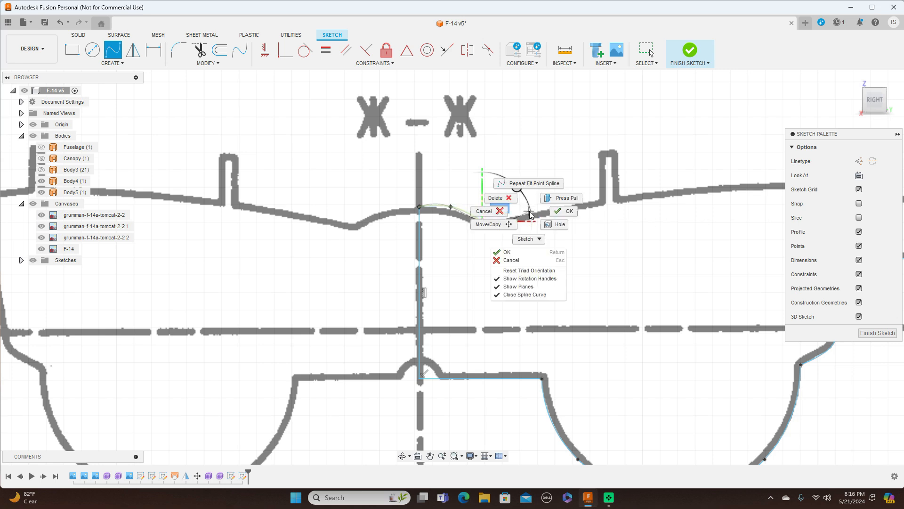
left_click(554, 202)
Step: Trace the wing's upper surface with a five-point fit point spline from the hump's outer end to the upper corner of the jagged break
left_click(113, 50)
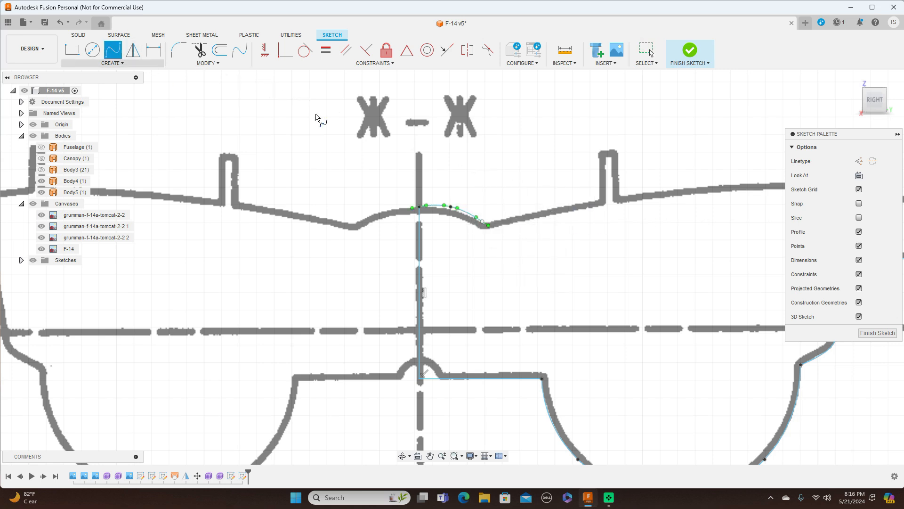
left_click(485, 223)
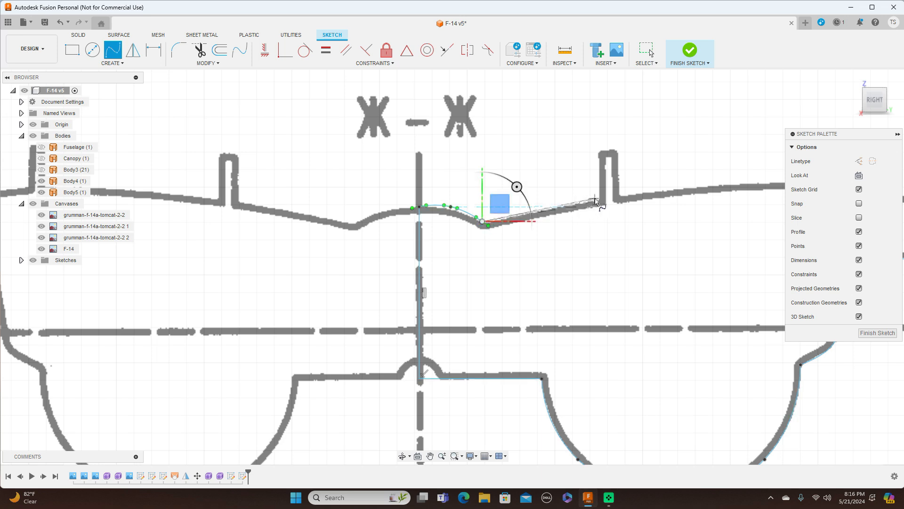
left_click(595, 203)
middle_click_drag(631, 197, 353, 208)
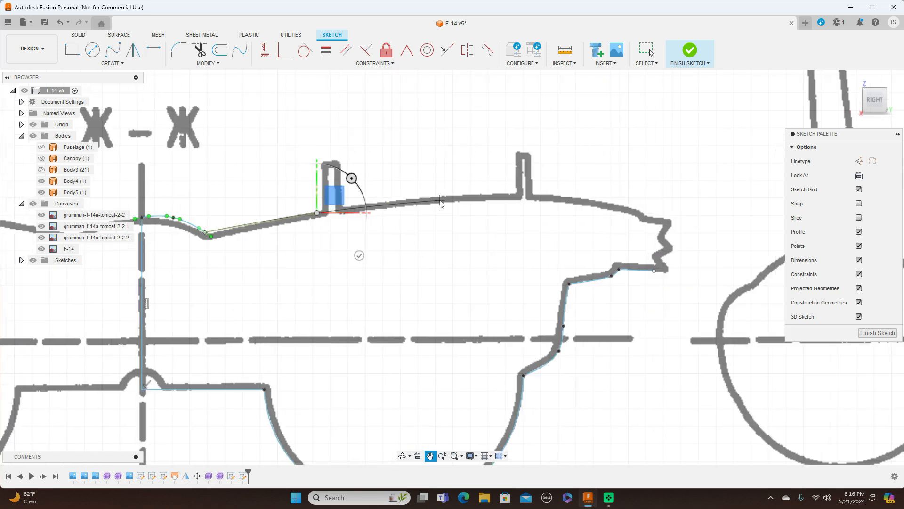
left_click(451, 197)
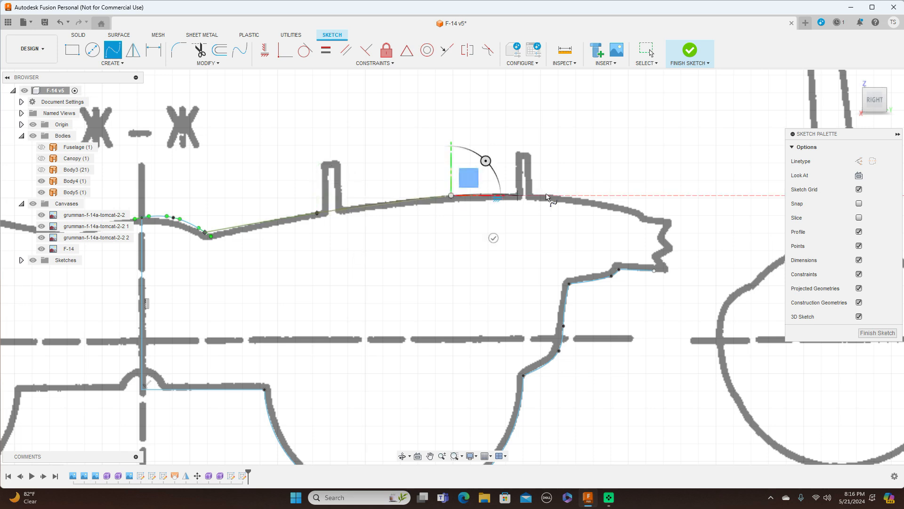
left_click(565, 196)
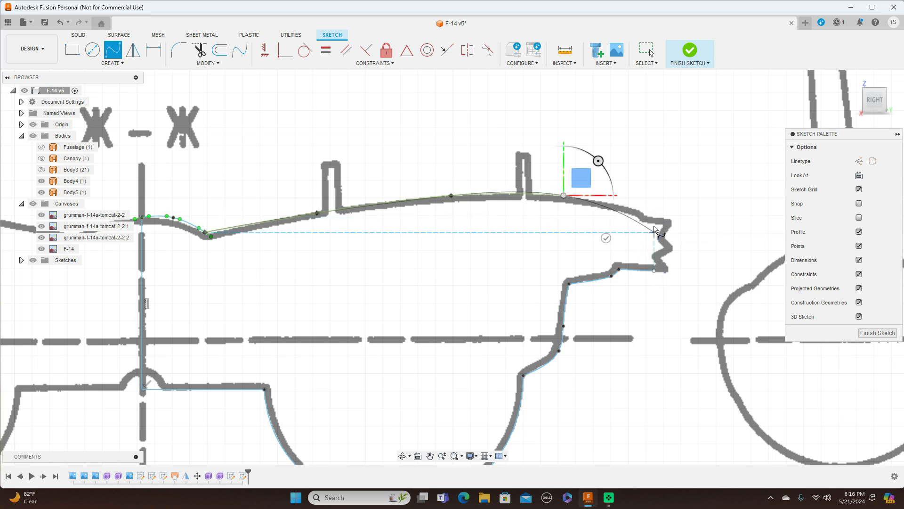
left_click(654, 222)
right_click(655, 222)
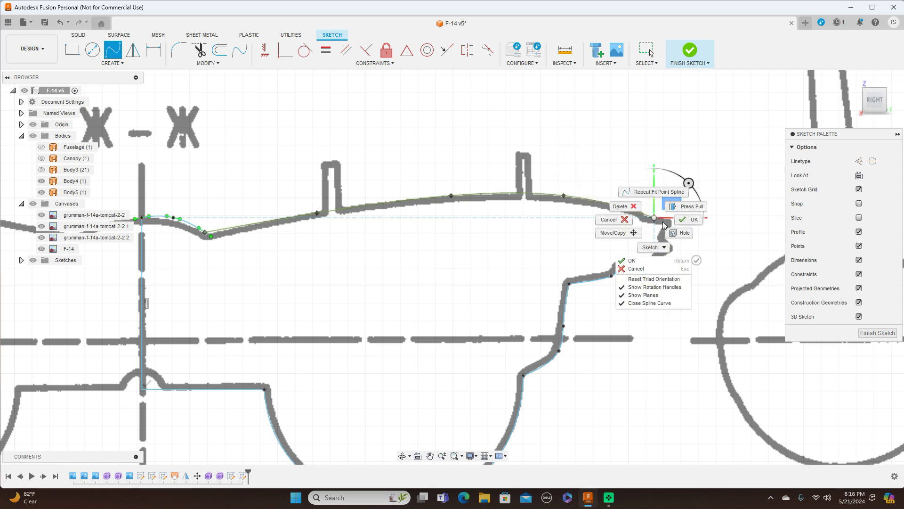
left_click(689, 224)
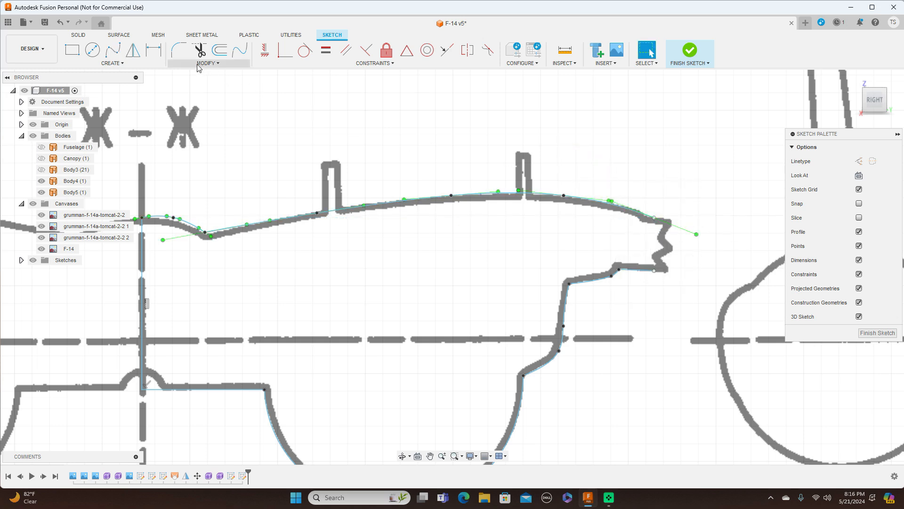
Step: Close the half profile at the jagged break with a three-point fit point spline bulging outward from the lower corner to the upper corner
left_click(119, 53)
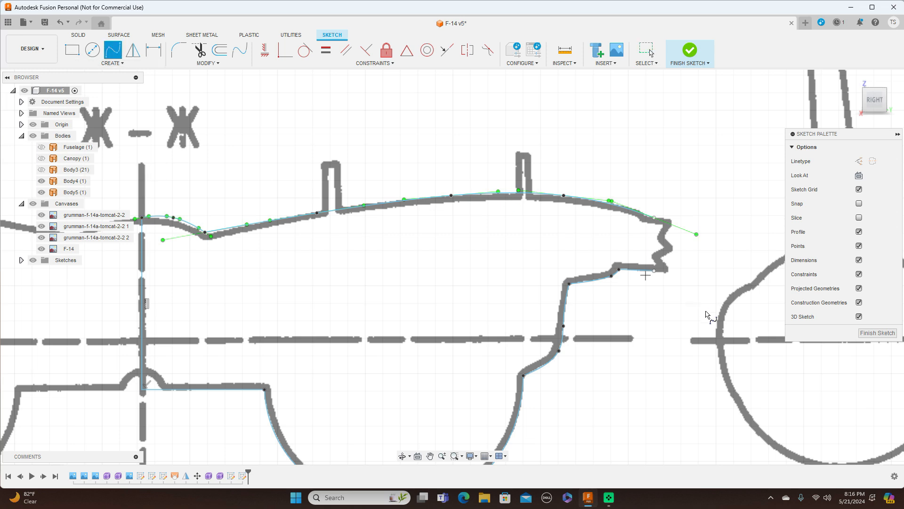
left_click(654, 271)
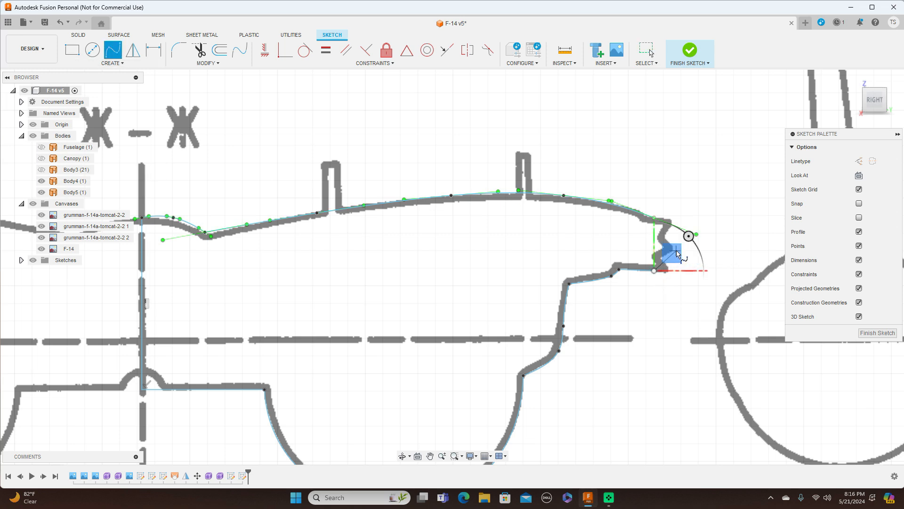
left_click(677, 254)
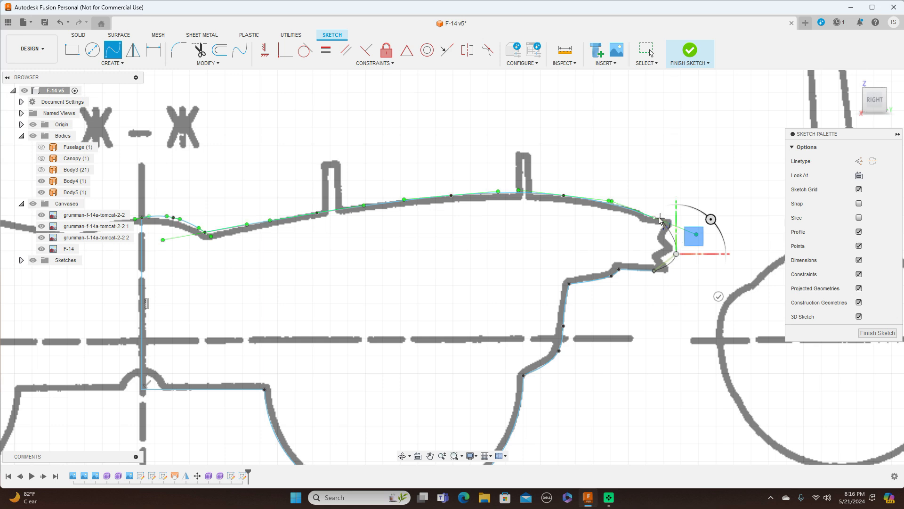
left_click(654, 218)
right_click(655, 218)
left_click(684, 255)
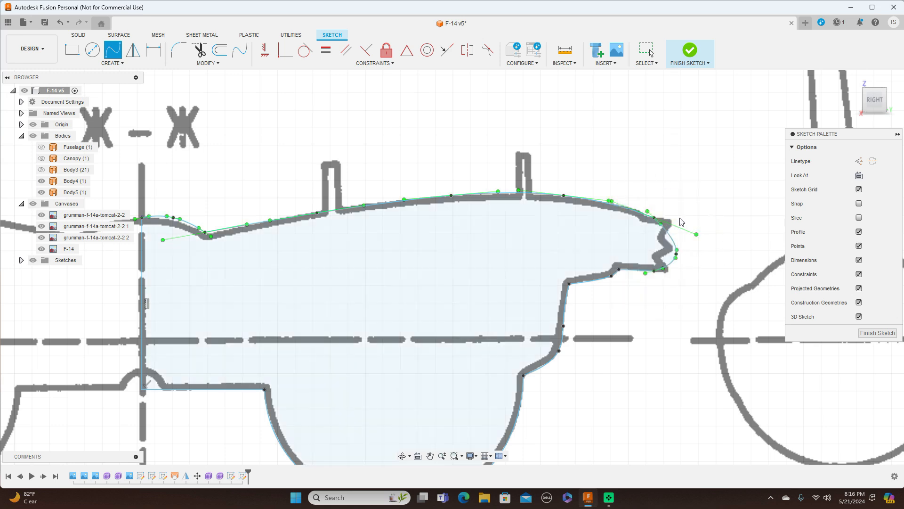
Step: Adjust the wingtip spline's middle and lower end points and the centre hump spline's middle and outer end points to follow the blueprint outline
left_click(677, 255)
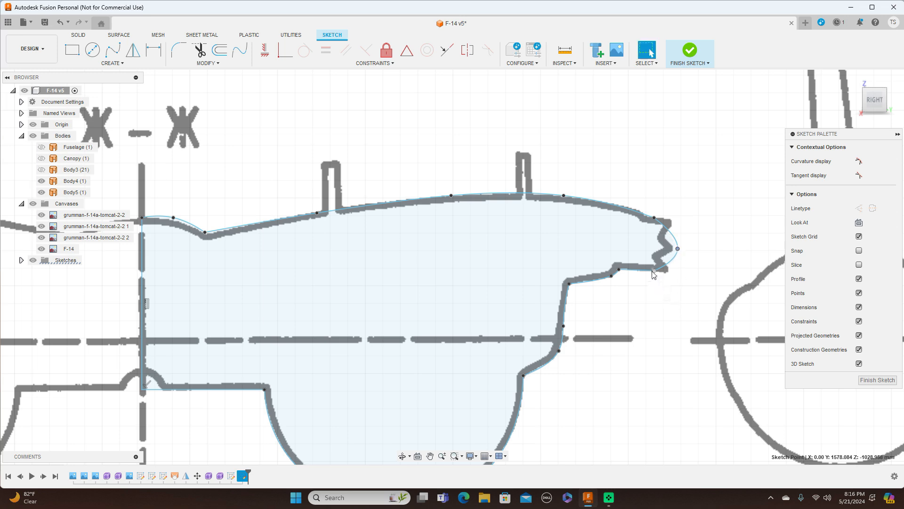
left_click_drag(658, 269, 659, 273)
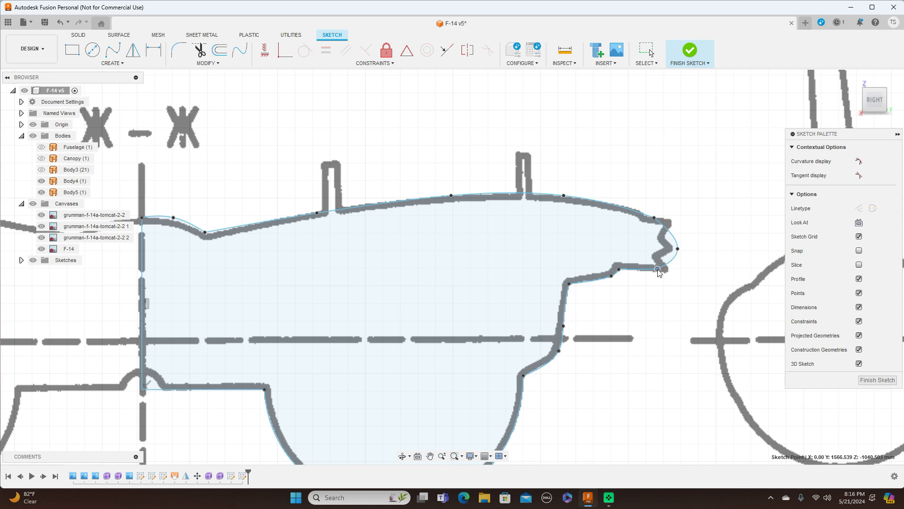
scroll(659, 274, "down", 5)
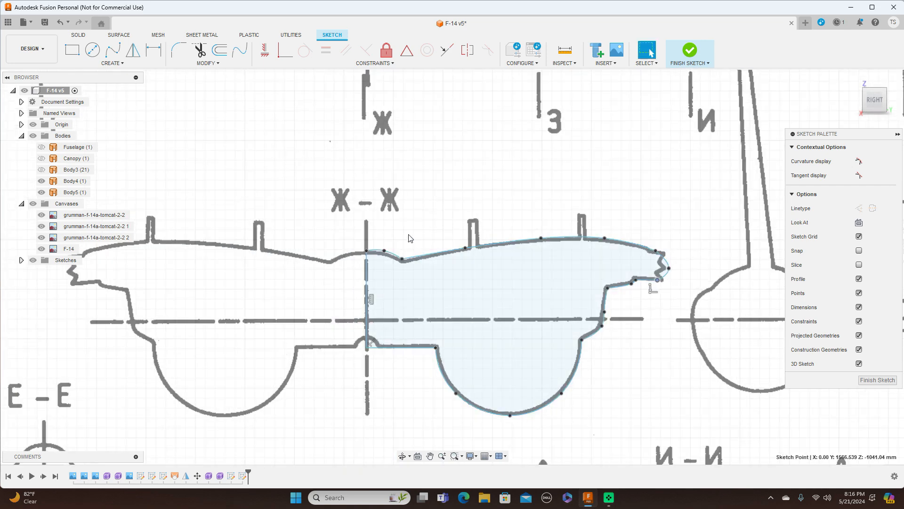
left_click(385, 254)
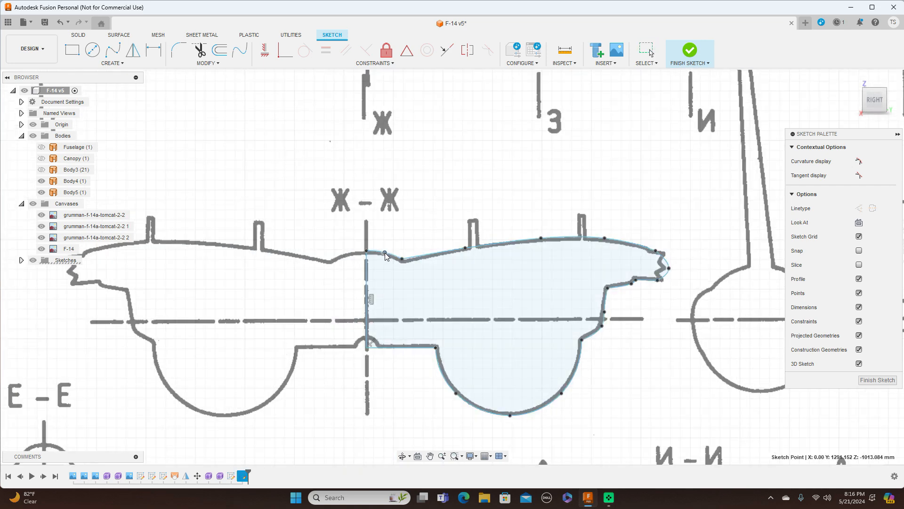
left_click(403, 259)
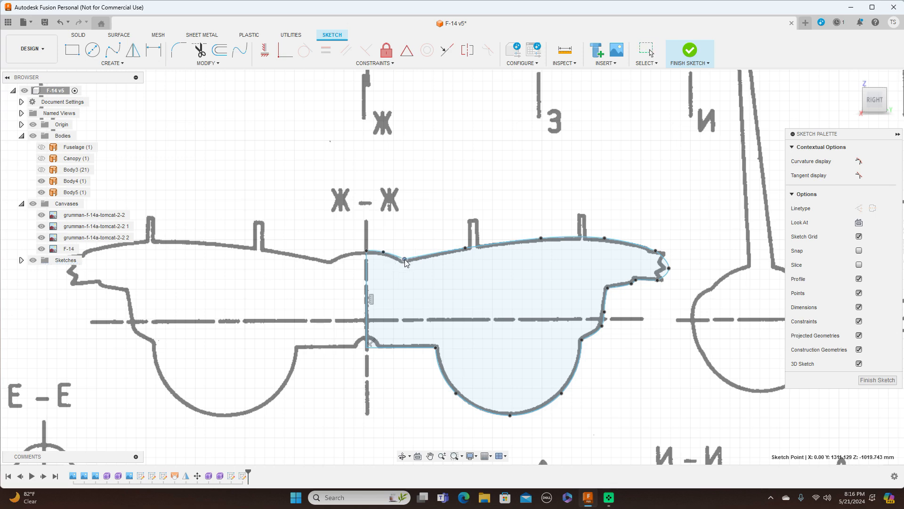
Step: Finish the Ж-Ж half cross-section sketch
scroll(405, 263, "down", 5)
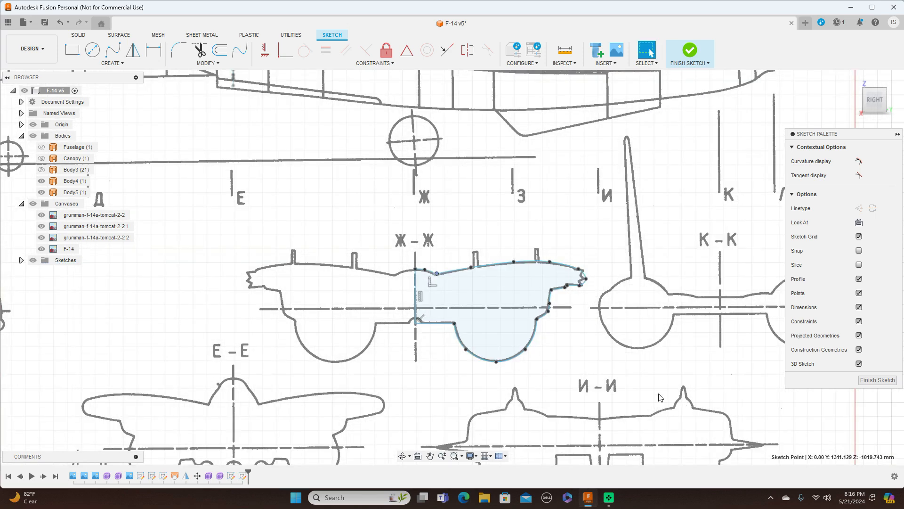
scroll(621, 362, "down", 3)
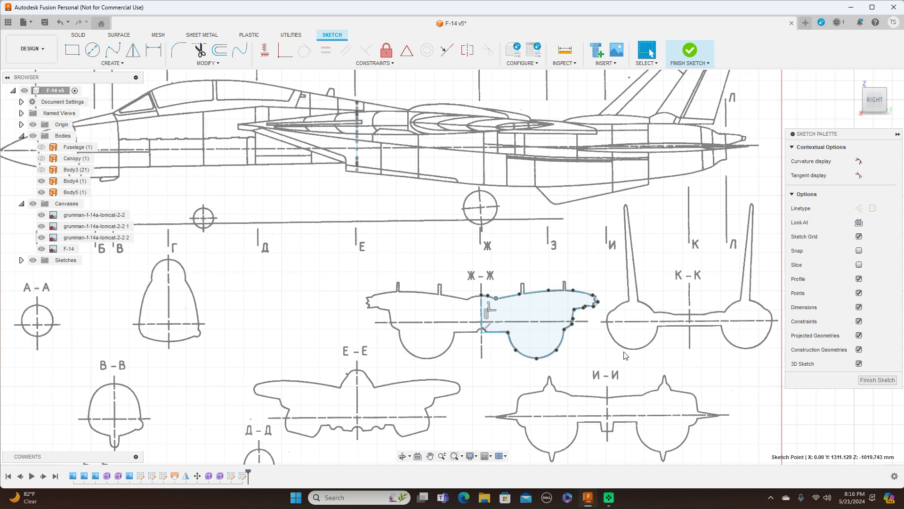
scroll(625, 355, "down", 3)
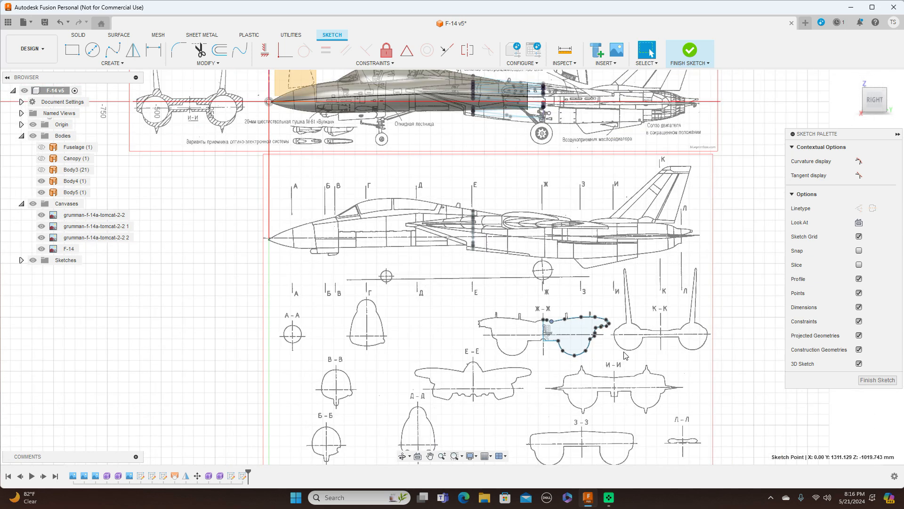
scroll(724, 346, "up", 2)
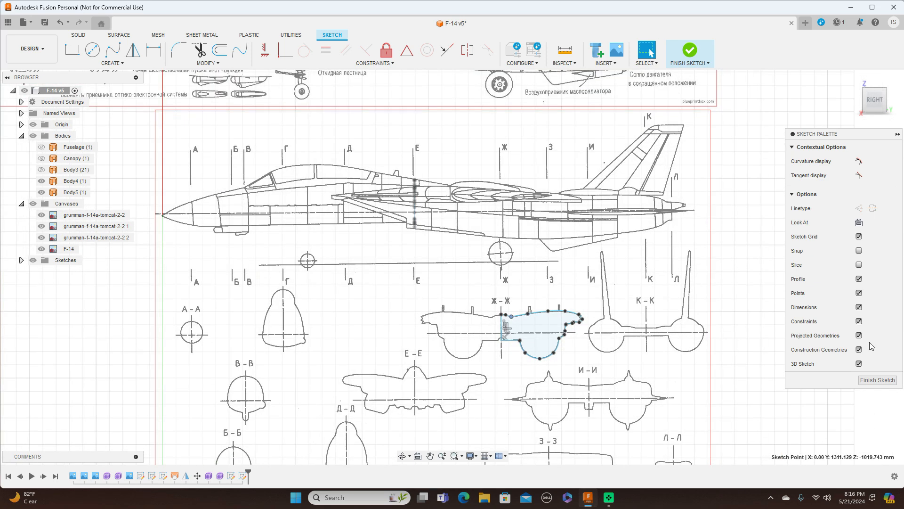
left_click(878, 380)
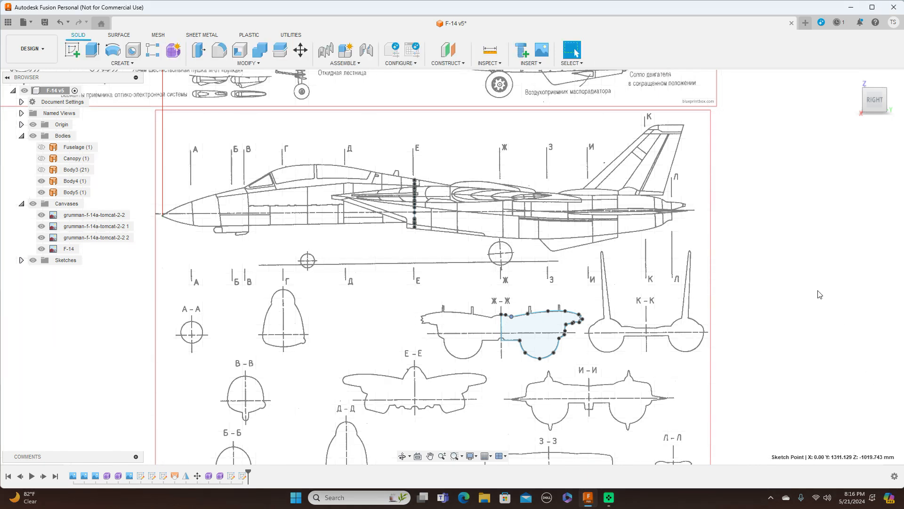
Step: Start moving sketch objects, clear the preselected point, and select the Ж-Ж half profile's upper centreline endpoint
scroll(763, 256, "up", 3)
middle_click_drag(677, 256, 741, 205)
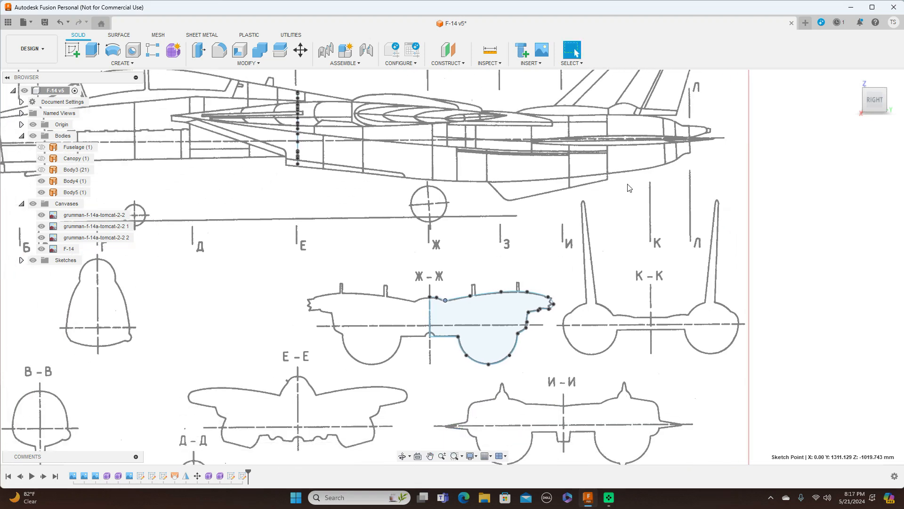
left_click(300, 51)
scroll(529, 135, "up", 2)
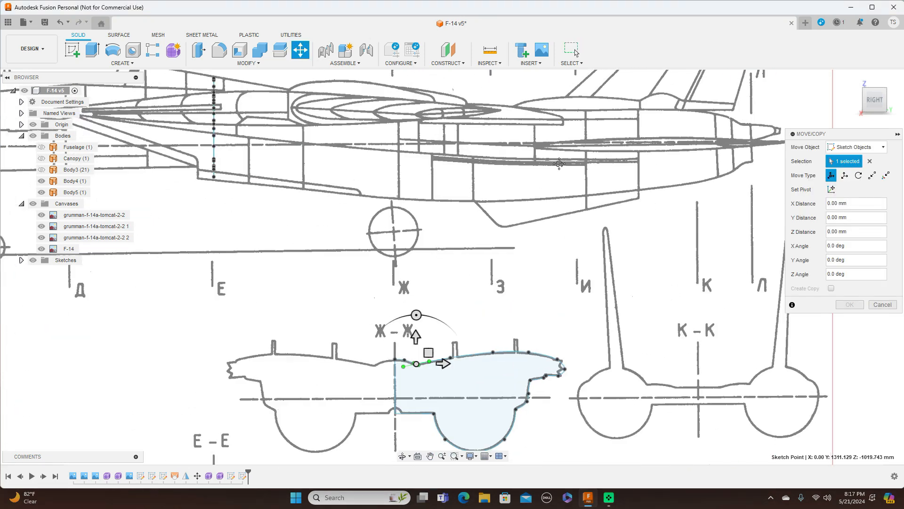
middle_click_drag(415, 364, 429, 327)
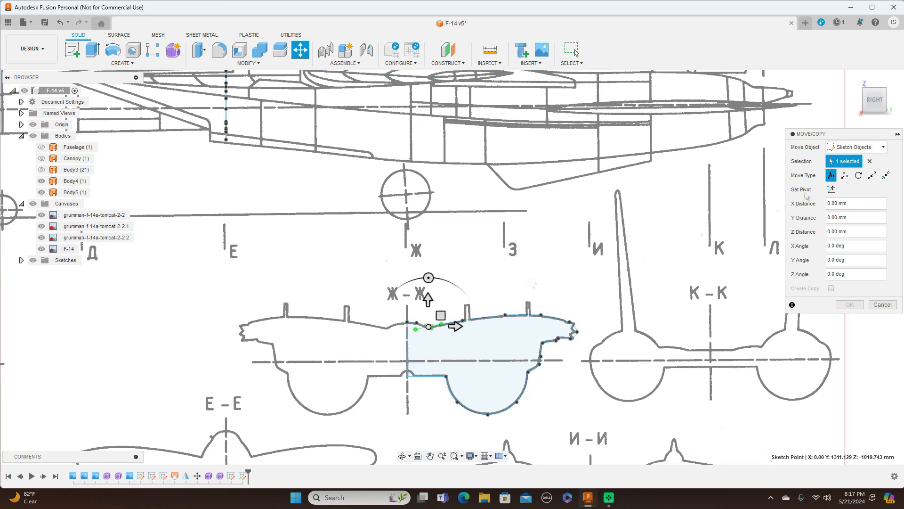
left_click(870, 161)
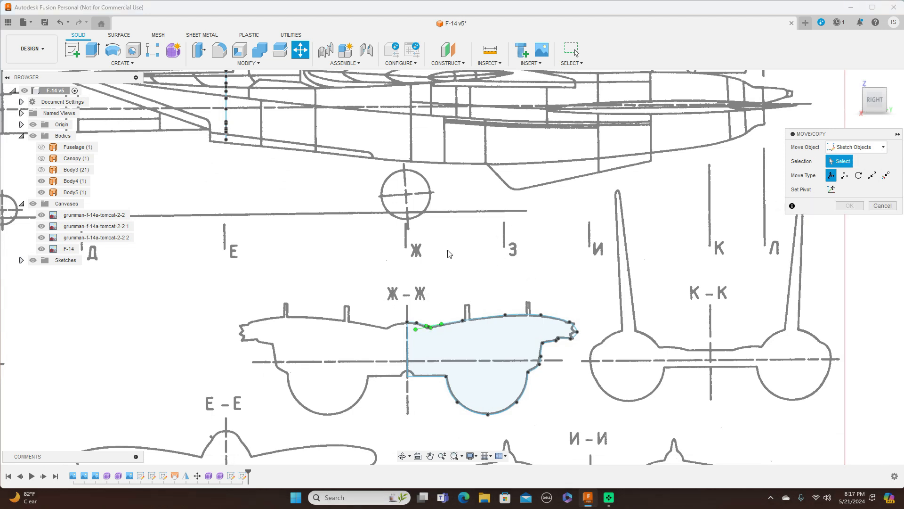
left_click(409, 322)
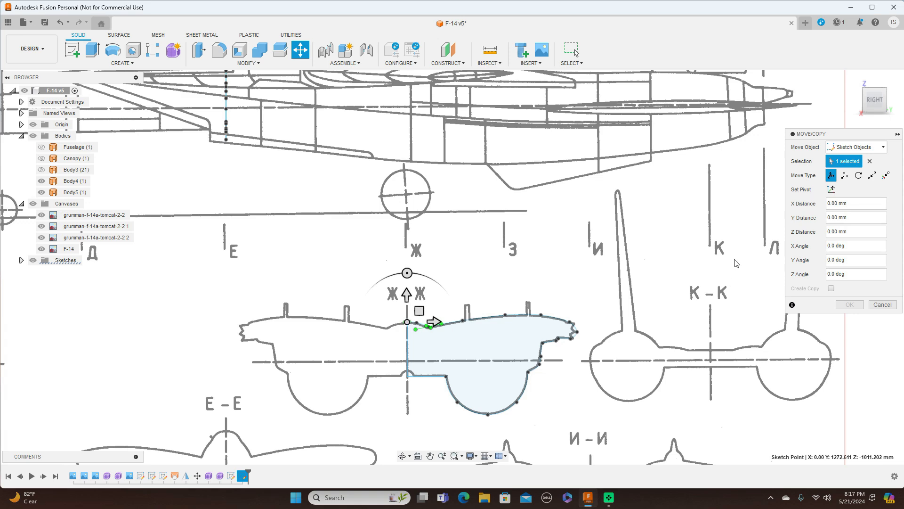
Step: Add the hump, upper wing, wingtip, lower step and outer side curves of the Ж-Ж half profile to the move selection
left_click(490, 317)
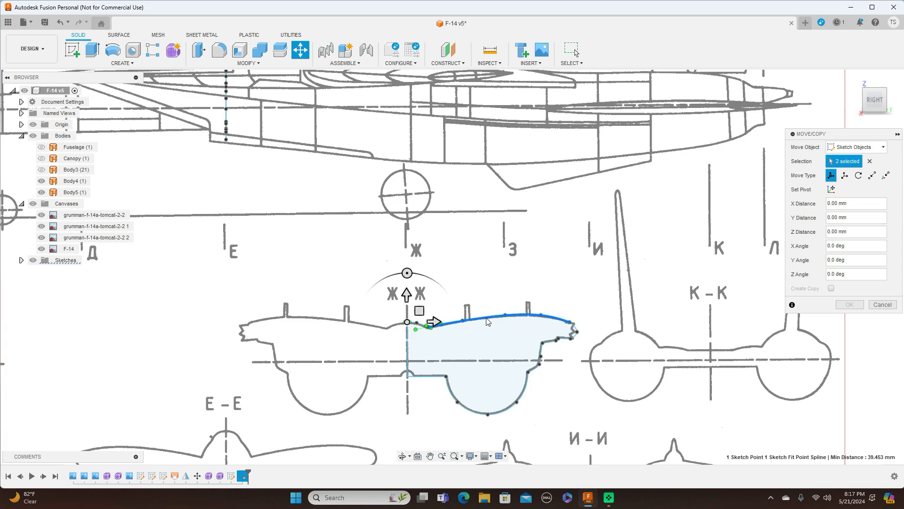
scroll(491, 322, "up", 2)
left_click(387, 331)
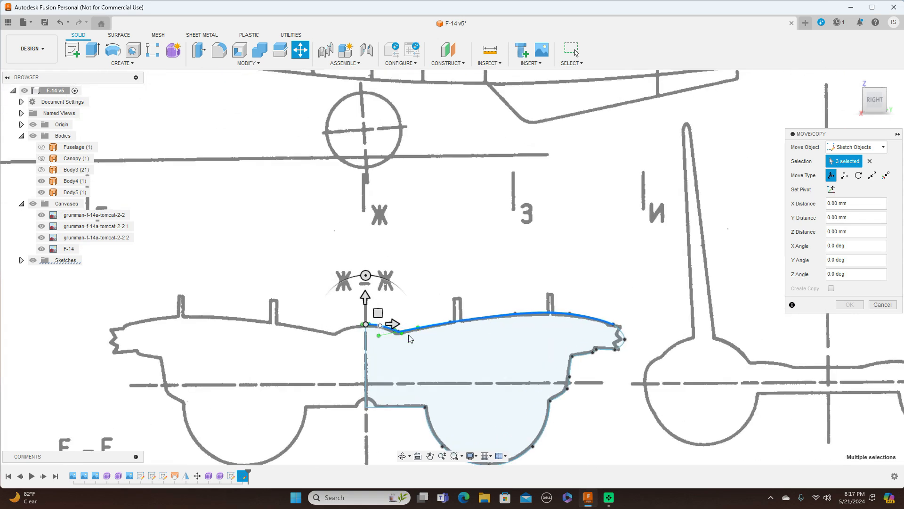
scroll(614, 375, "up", 1)
scroll(614, 375, "up", 1)
left_click(625, 317)
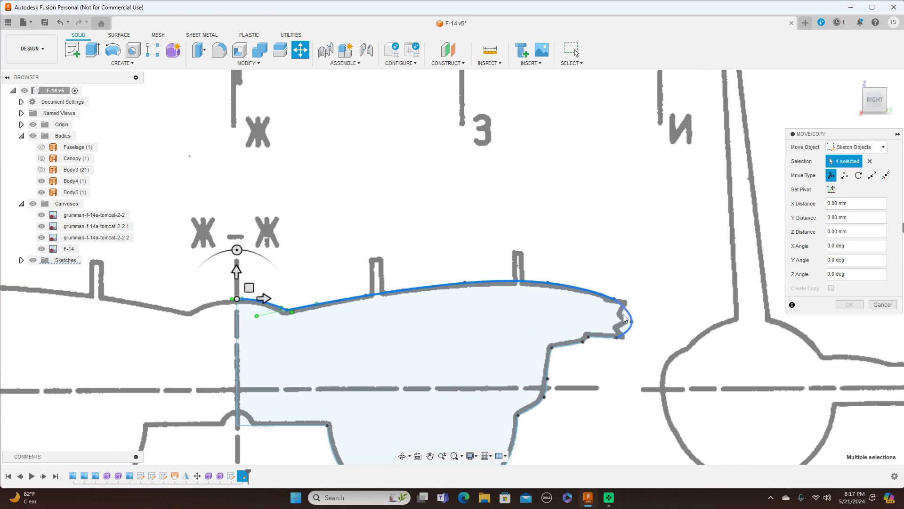
scroll(589, 343, "up", 3)
left_click(588, 343)
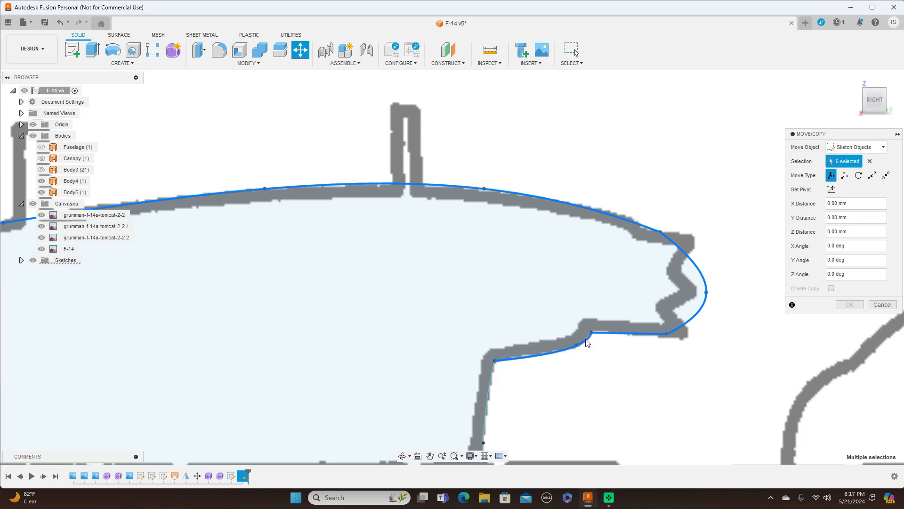
scroll(588, 343, "down", 3)
left_click(552, 375)
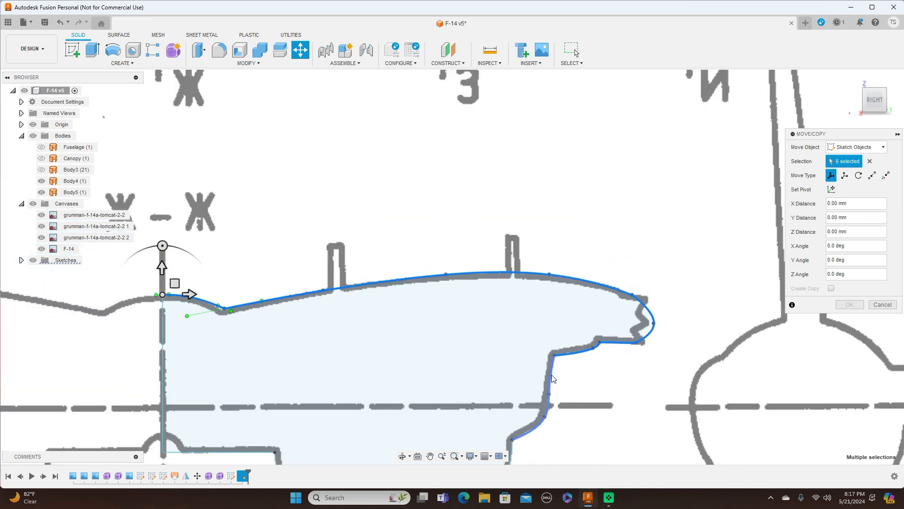
Step: Complete the move selection with the round nacelle curve, the flat bottom line and the vertical centreline of the Ж-Ж profile
scroll(600, 389, "down", 4)
middle_click_drag(650, 359, 705, 272)
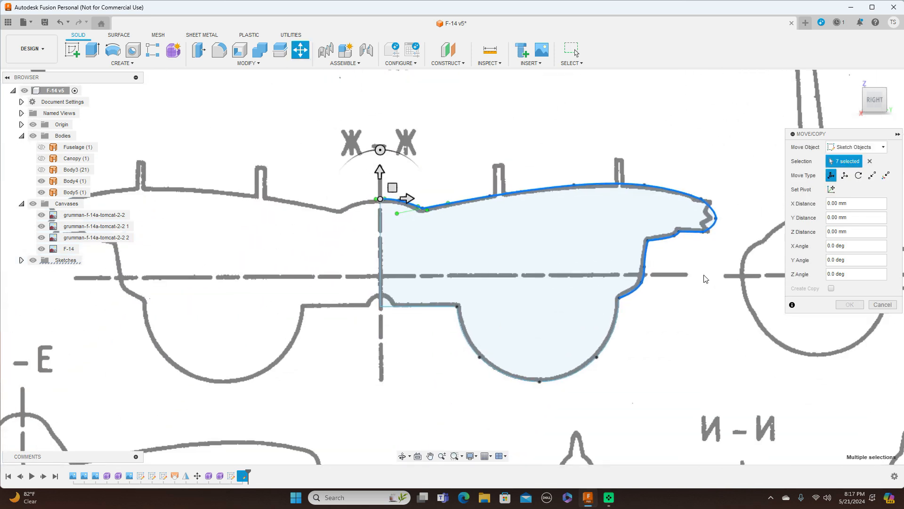
left_click(614, 322)
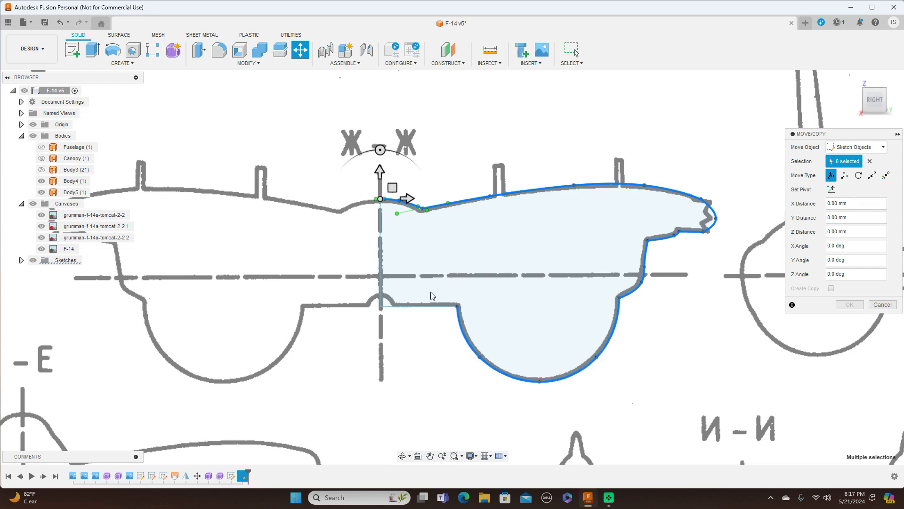
left_click(426, 307)
left_click(381, 256)
scroll(668, 362, "down", 5)
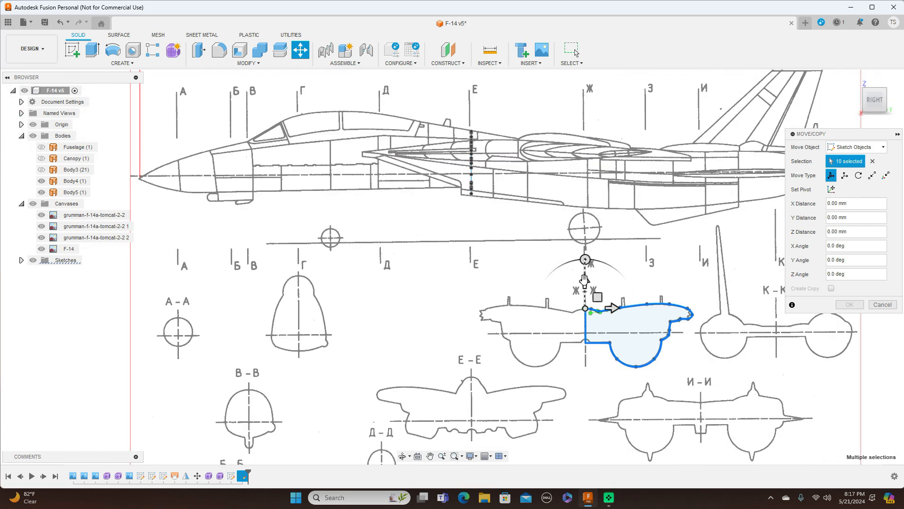
Step: Move the selected Ж-Ж half profile up 450 mm along Y onto the side-view fuselage at station Ж
left_click_drag(585, 279, 599, 117)
scroll(604, 236, "up", 3)
scroll(605, 236, "down", 5)
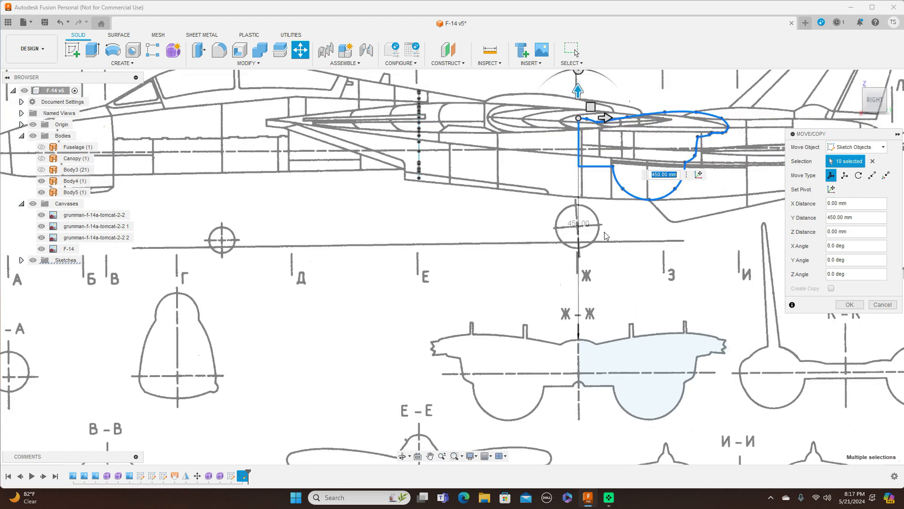
middle_click_drag(604, 236, 583, 281)
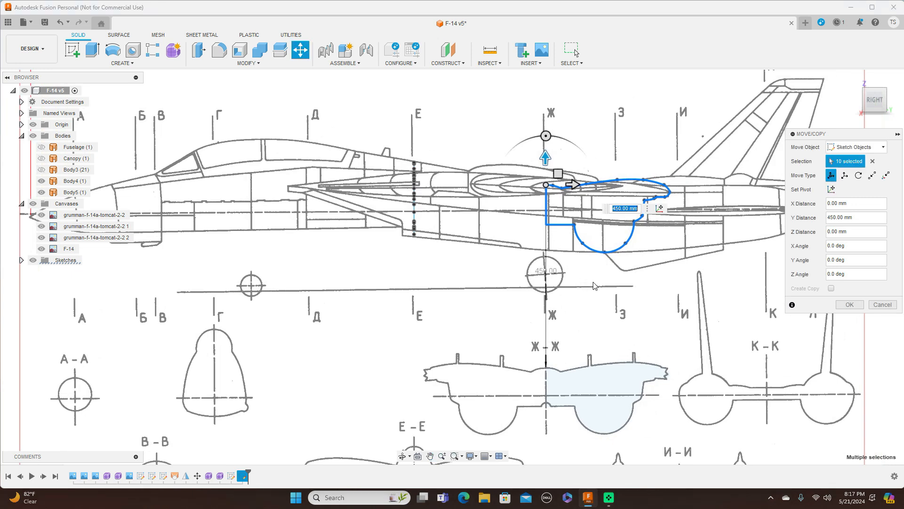
Step: Rotate the Ж-Ж half profile by a Y angle of -90 degrees so it stands crosswise to the fuselage, and apply the move
left_click(877, 86)
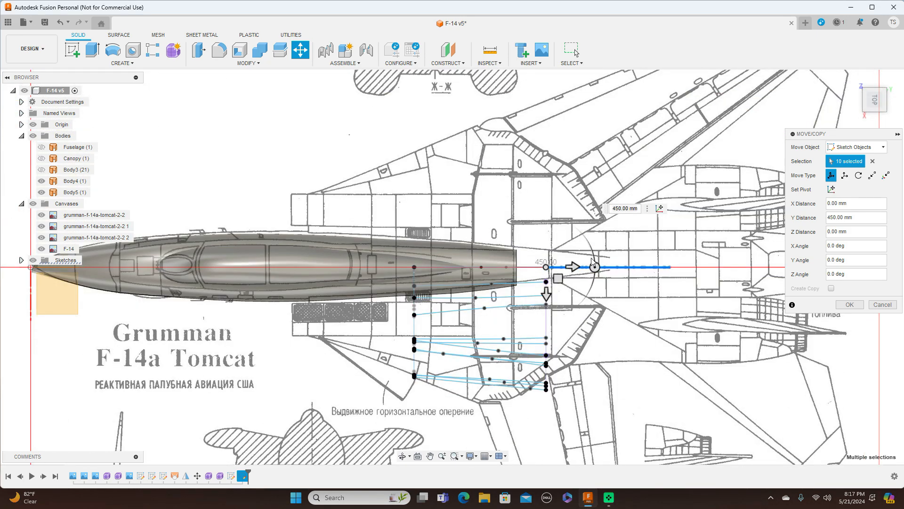
mouse_move(595, 265)
left_mouse_down()
mouse_move(568, 296)
mouse_move(546, 299)
left_mouse_up()
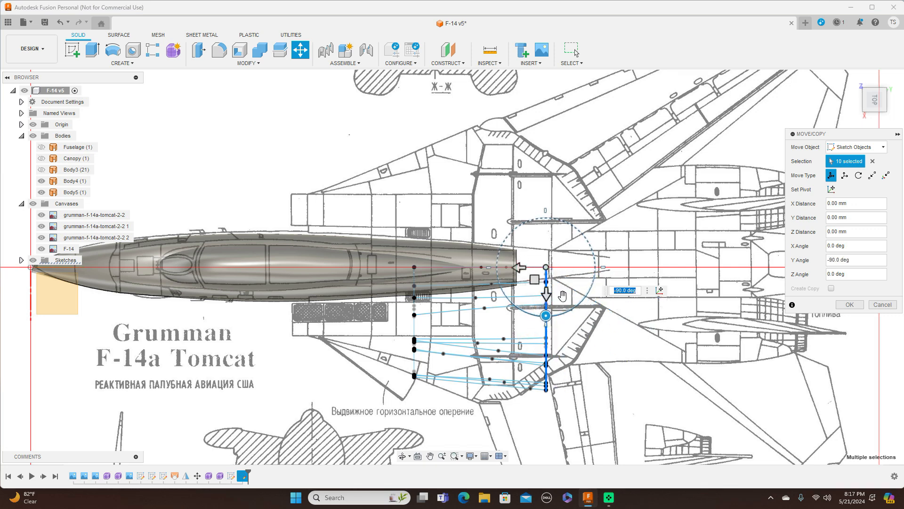
left_click(849, 305)
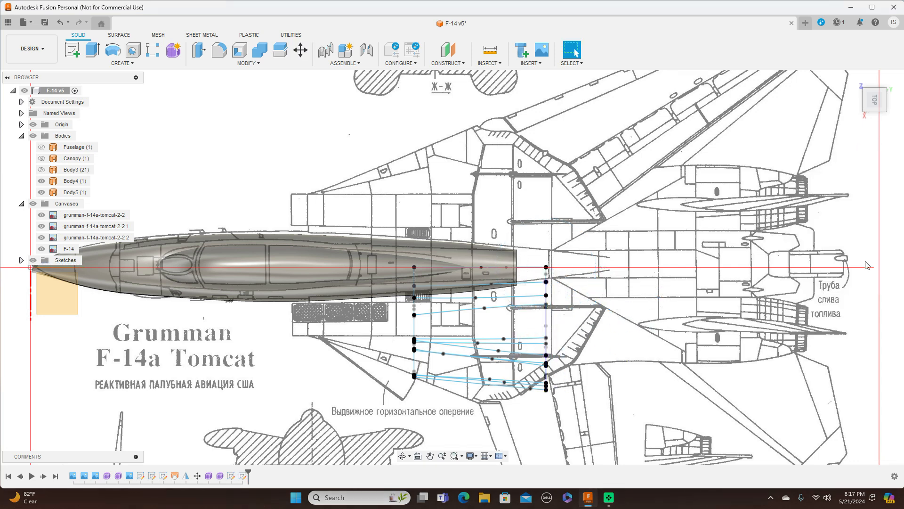
Step: Hide all the canvases and view the E-E and Ж-Ж half profiles together at an angle
left_click(876, 118)
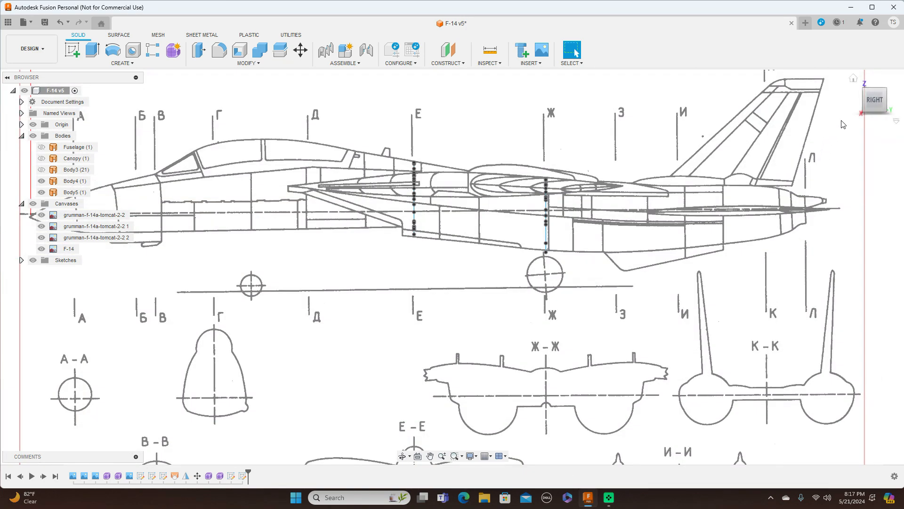
middle_click_drag(454, 262, 313, 149, "shift")
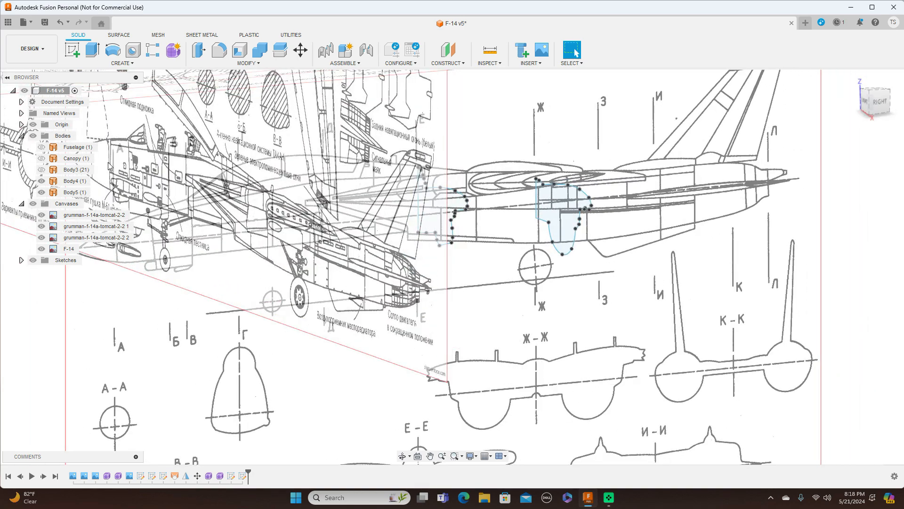
left_click(33, 204)
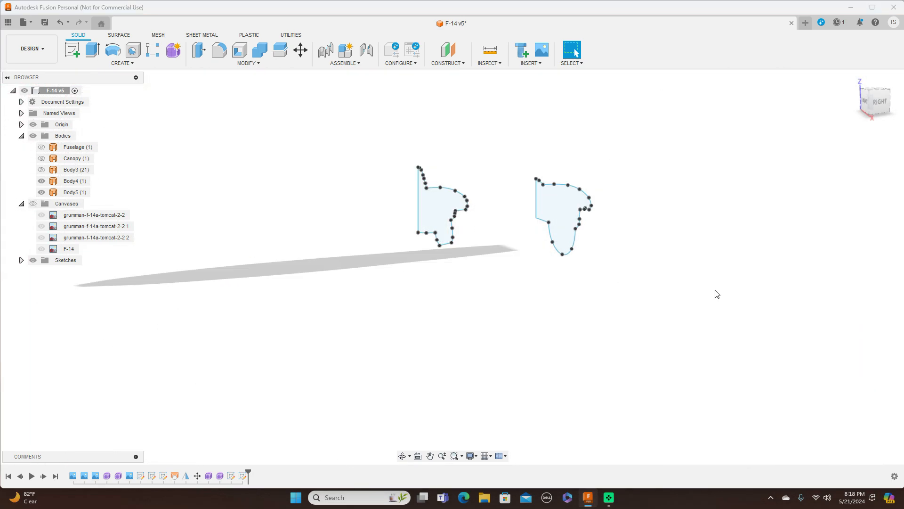
scroll(490, 295, "up", 3)
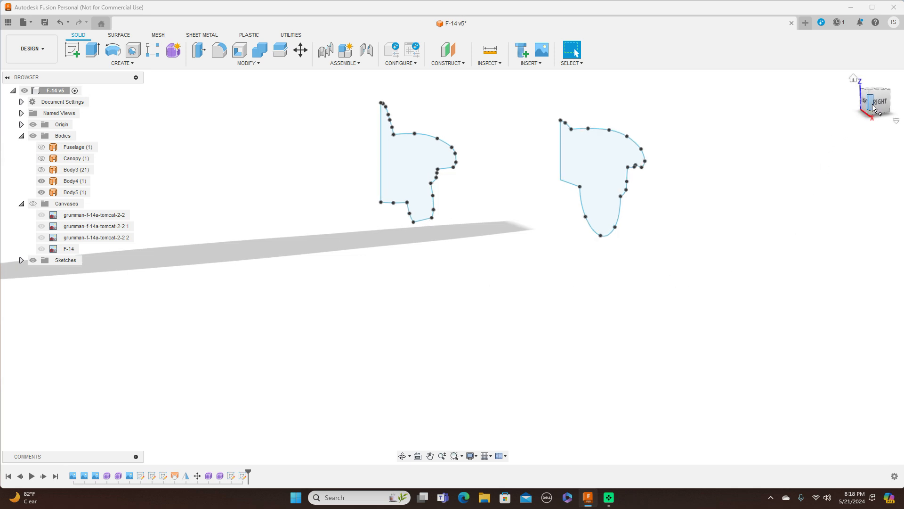
middle_click_drag(452, 262, 643, 263, "shift")
scroll(641, 264, "up", 3)
scroll(515, 252, "up", 4)
middle_click_drag(637, 297, 665, 449)
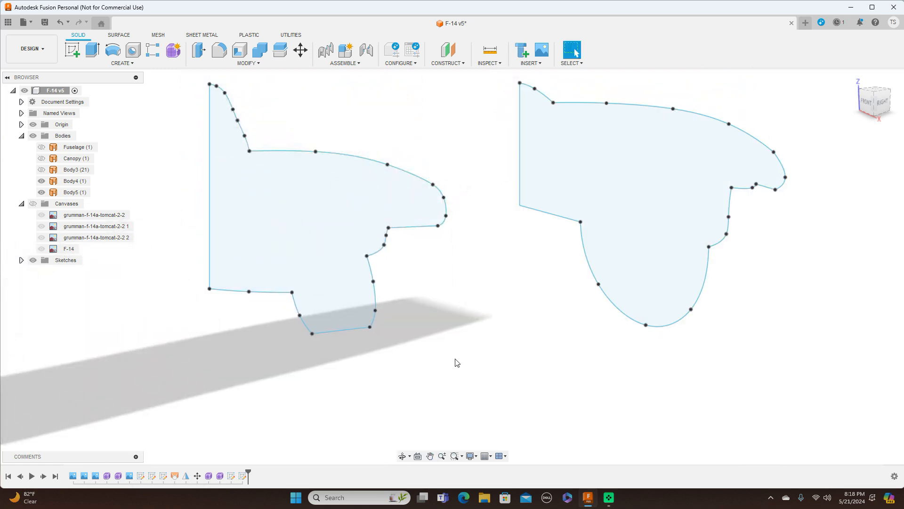
scroll(456, 363, "down", 2)
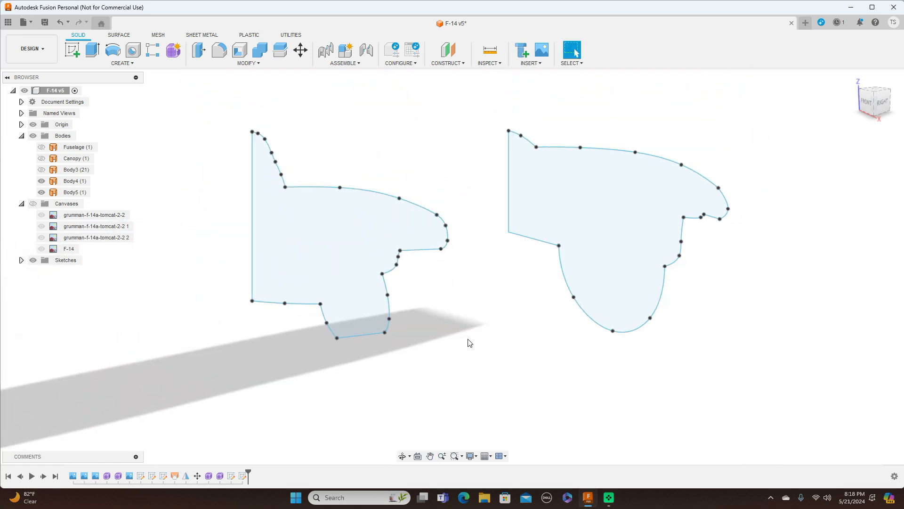
Step: Create a new sketch on the vertical lengthwise origin plane through the aircraft's centreline and show both half profiles at an angle
left_click(70, 49)
scroll(543, 289, "down", 4)
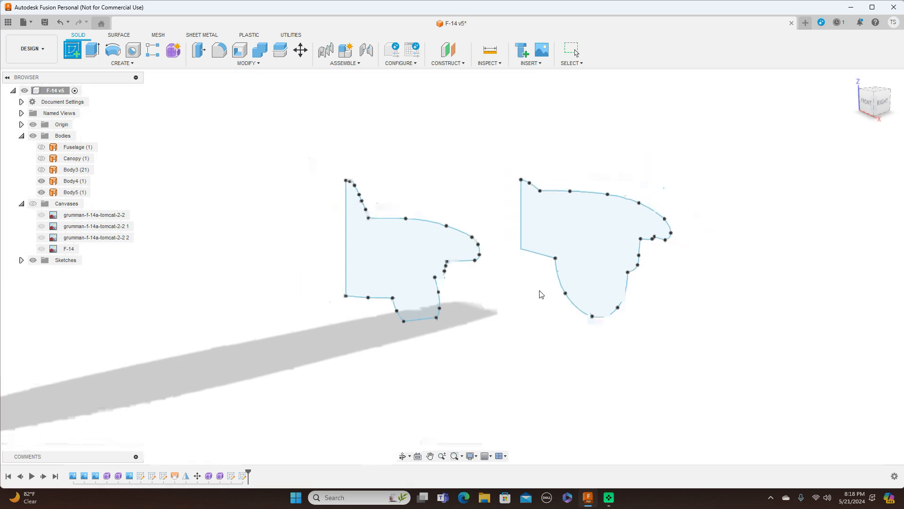
scroll(543, 296, "down", 3)
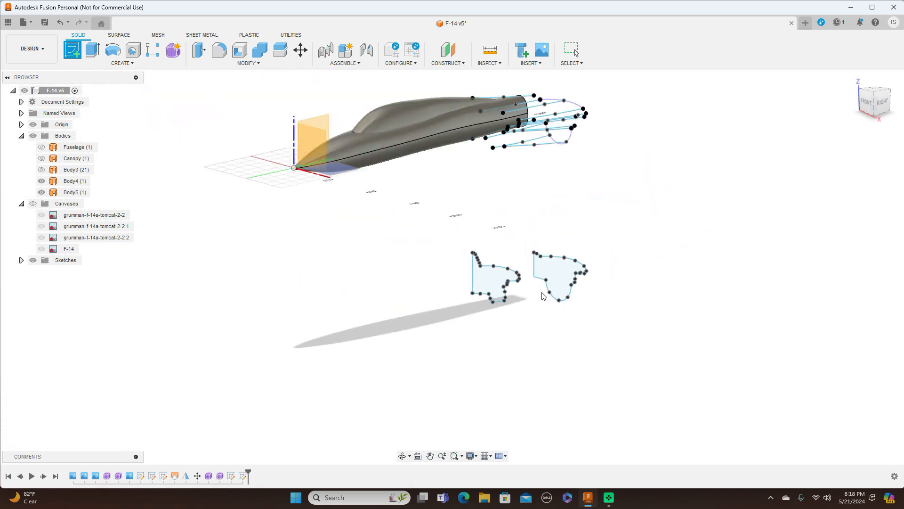
left_click(328, 125)
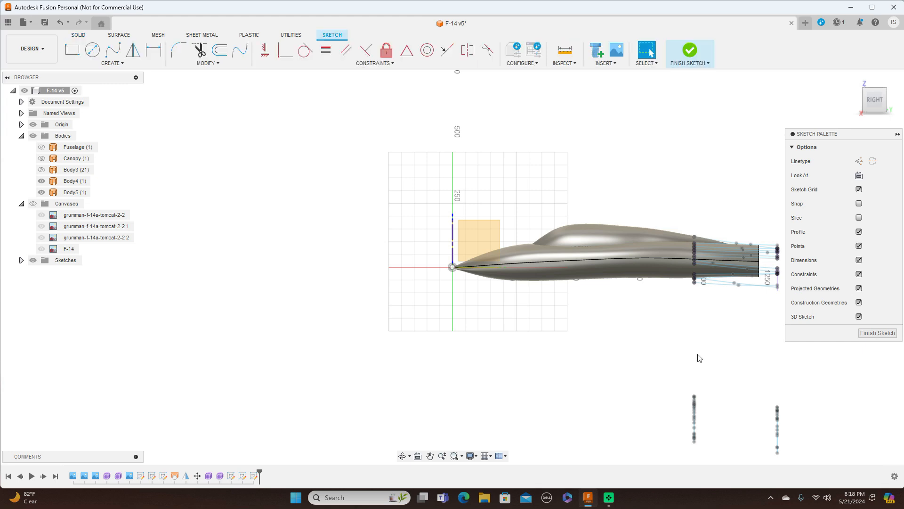
middle_click_drag(750, 339, 534, 231)
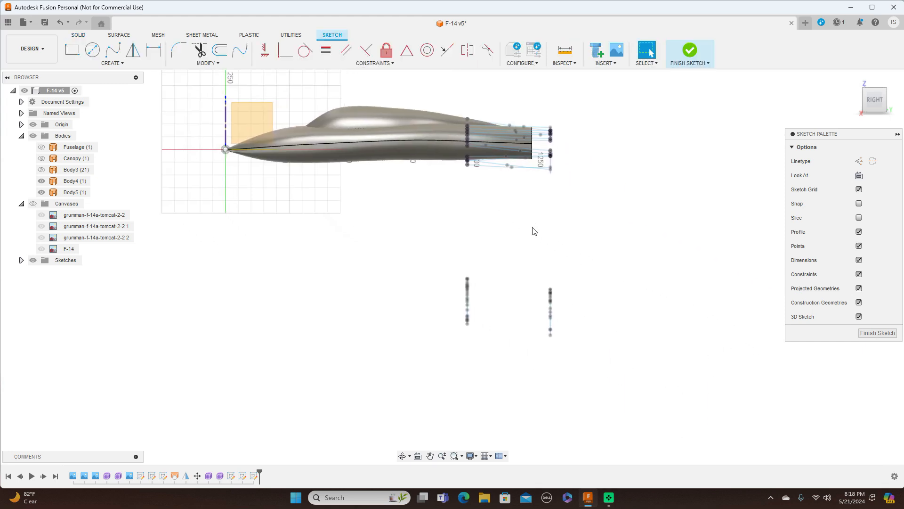
left_click(868, 104)
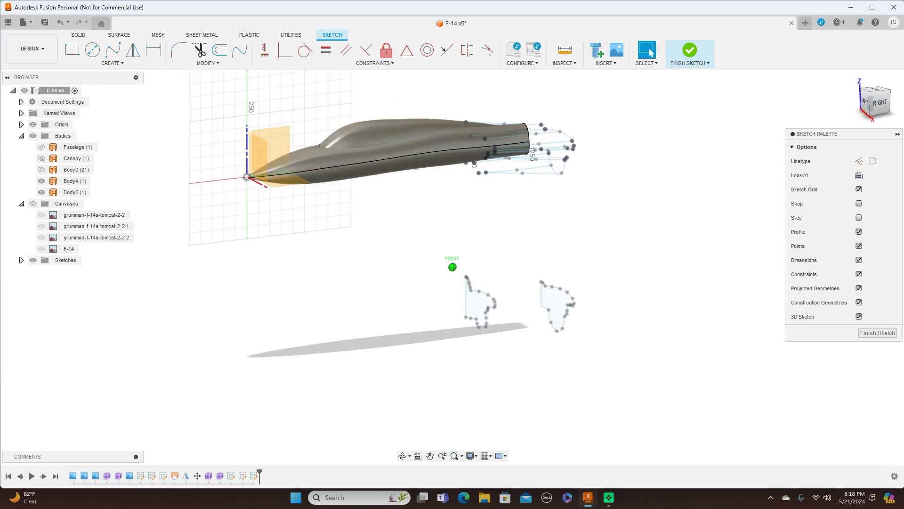
scroll(707, 303, "up", 3)
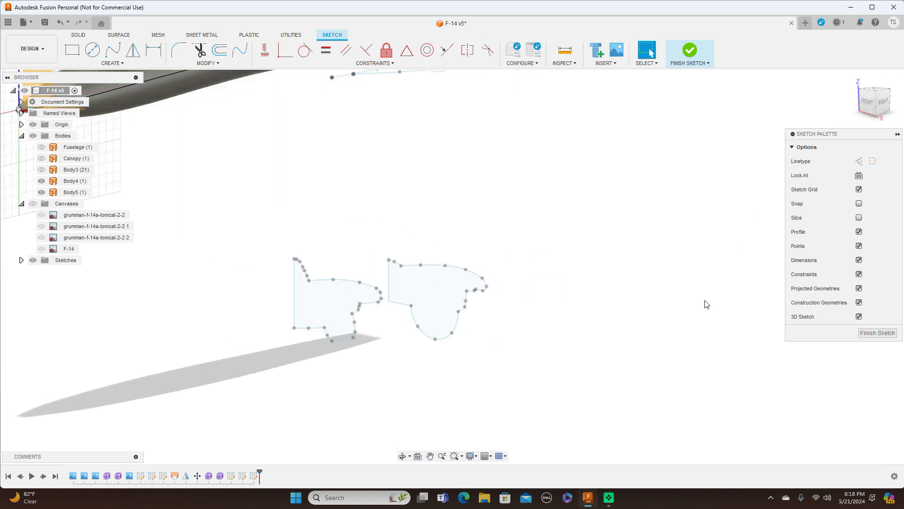
Step: Draw a three-point fit point spline from the E-E profile's lower centreline corner to the Ж-Ж profile's lower centreline corner
left_click(113, 49)
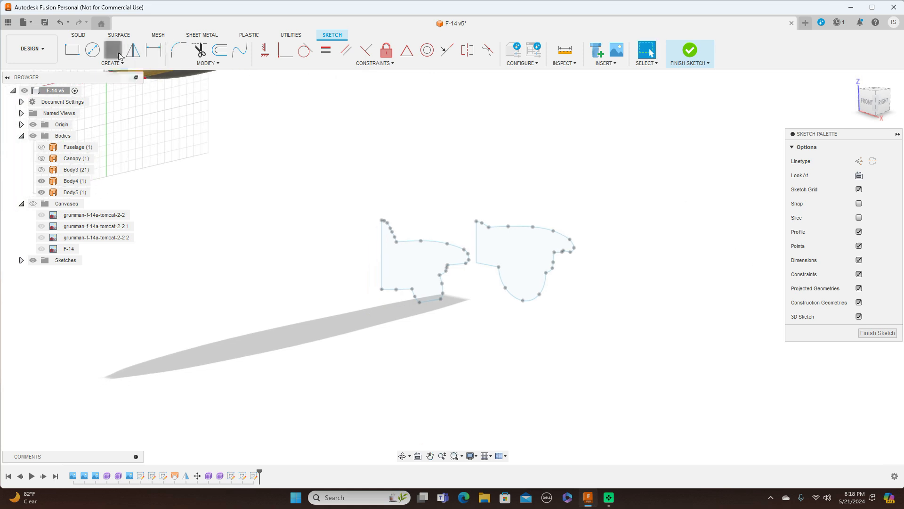
left_click(383, 290)
scroll(432, 272, "up", 2)
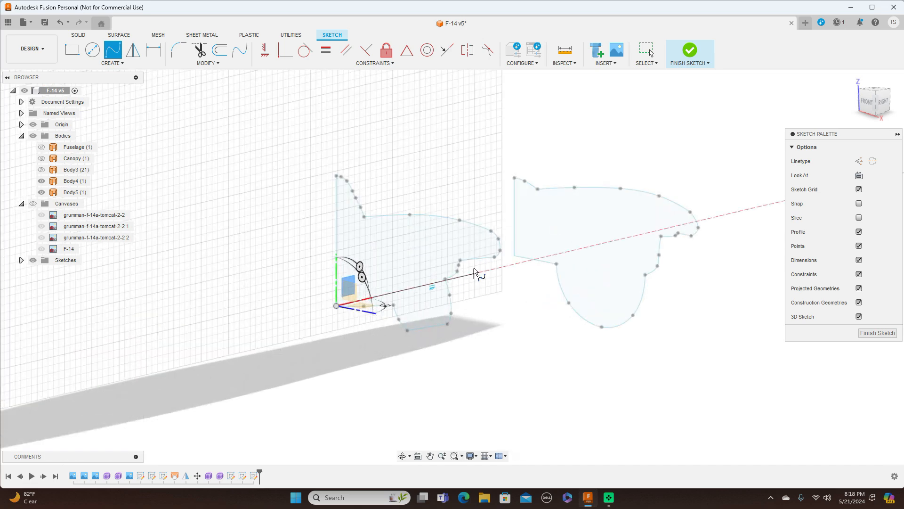
left_click(475, 269)
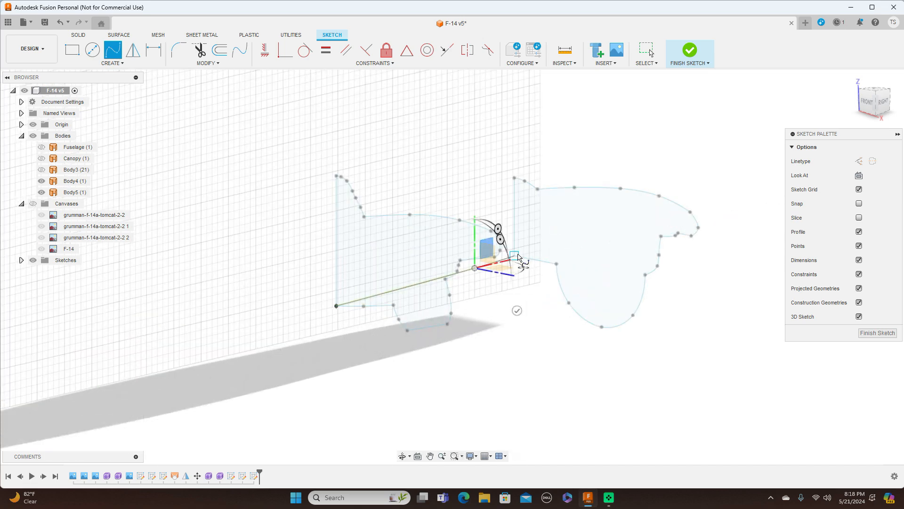
scroll(516, 258, "up", 2)
left_click(513, 257)
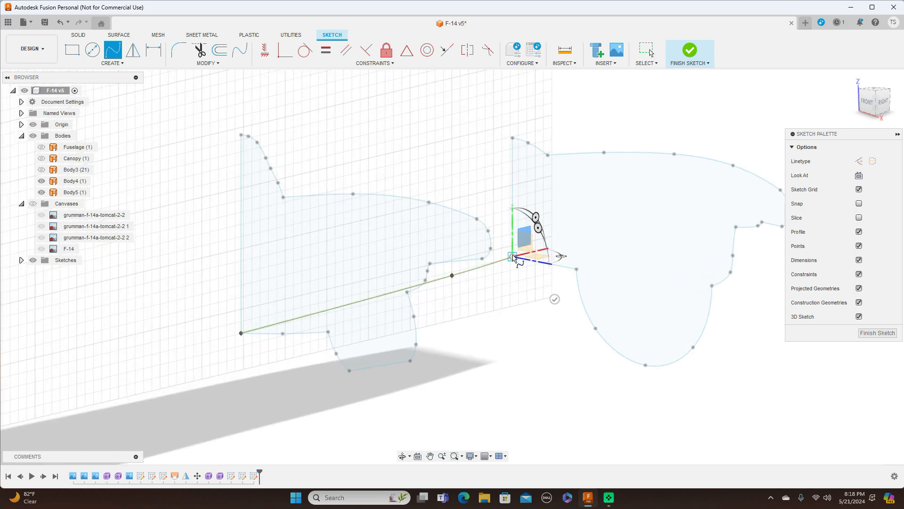
right_click(513, 258)
left_click(548, 245)
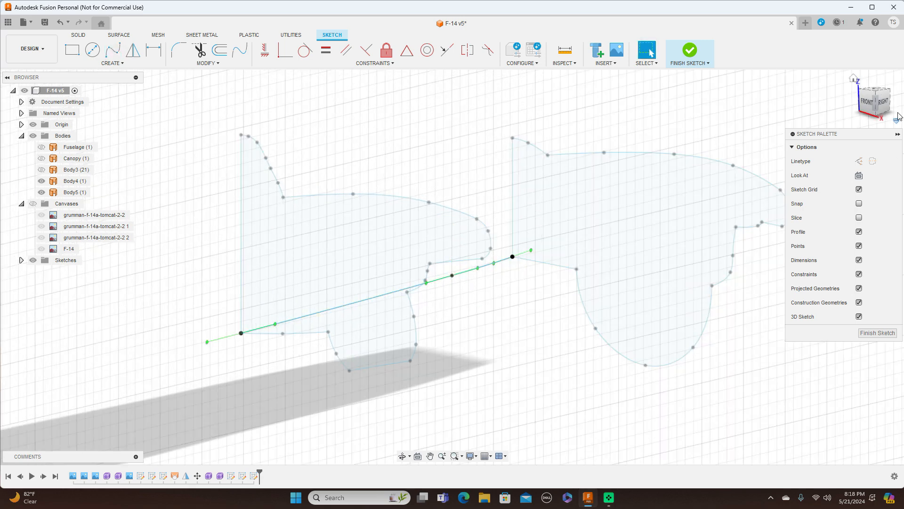
Step: Examine the lower rail spline and both half profiles from the side, top and front to check how they line up
left_click(883, 102)
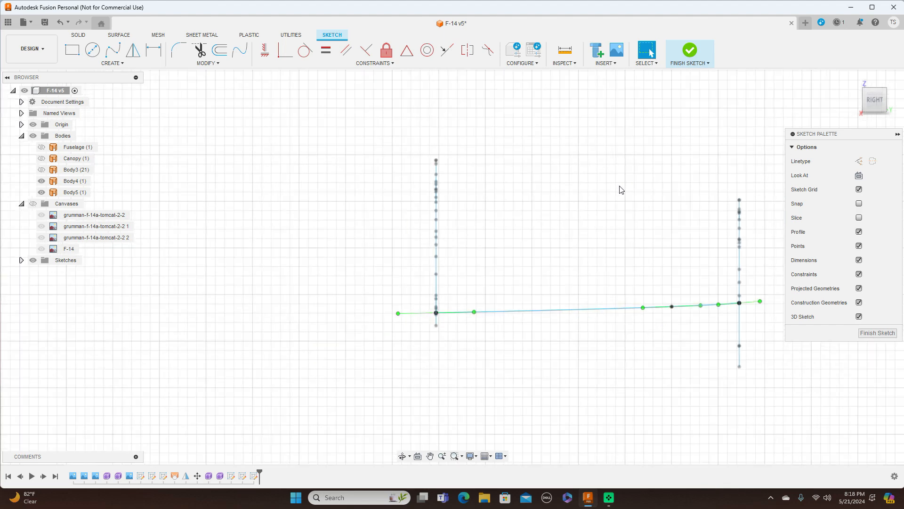
scroll(620, 189, "down", 1)
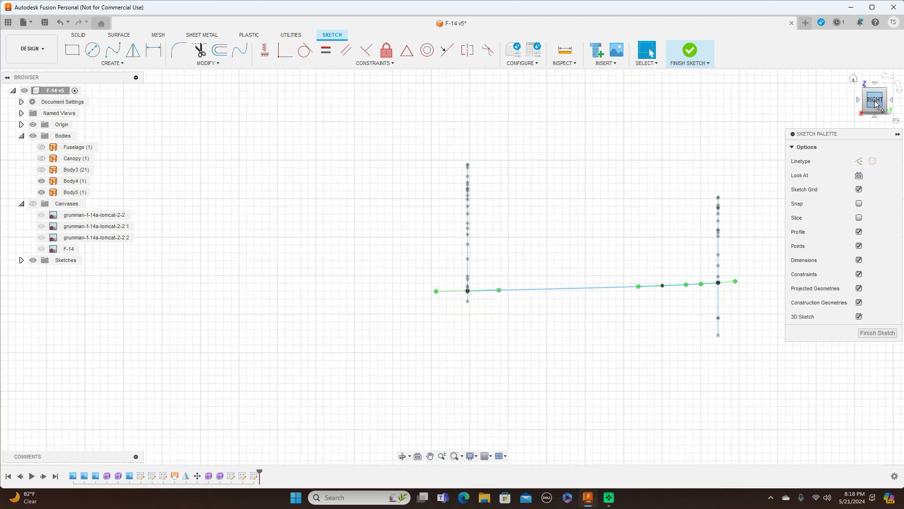
left_click_drag(868, 104, 890, 103)
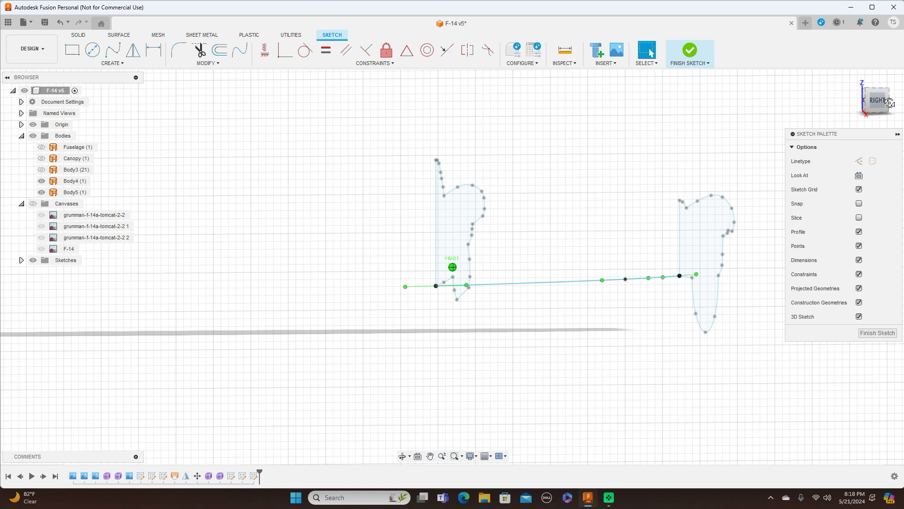
left_click_drag(890, 103, 874, 97)
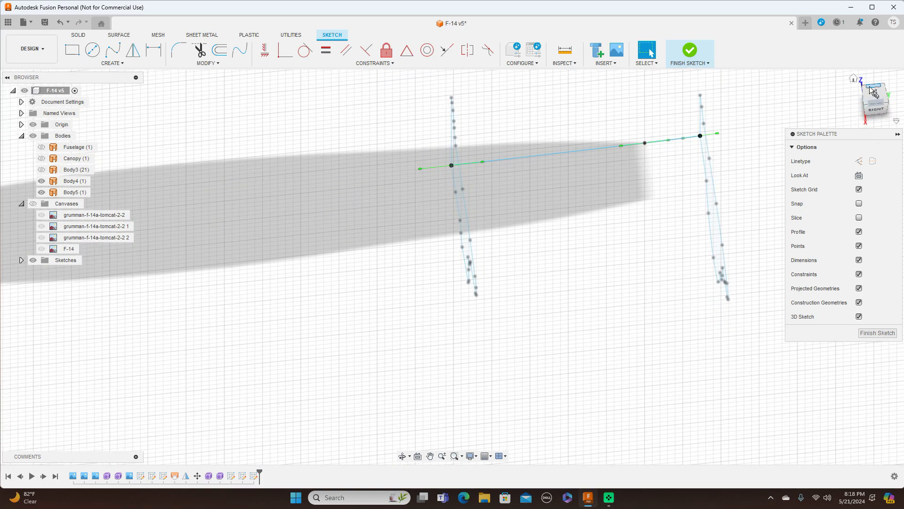
left_click(874, 97)
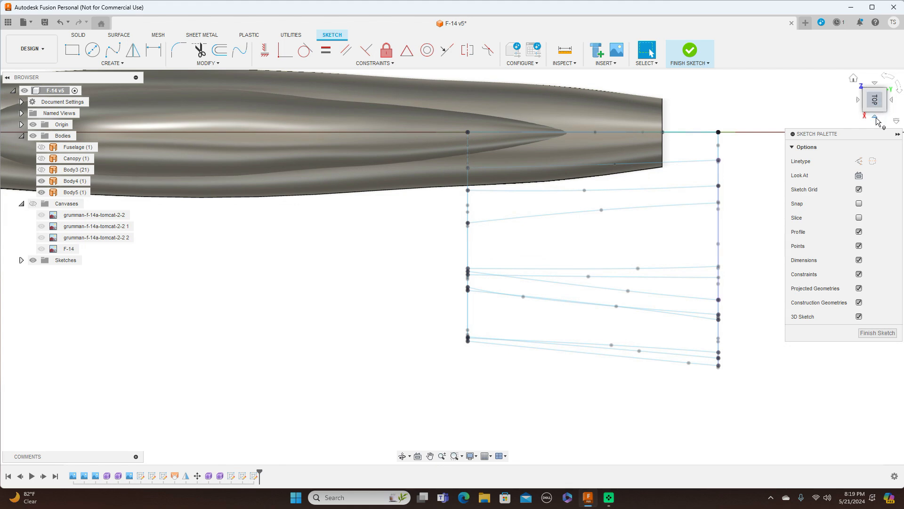
left_click(878, 117)
left_click(858, 100)
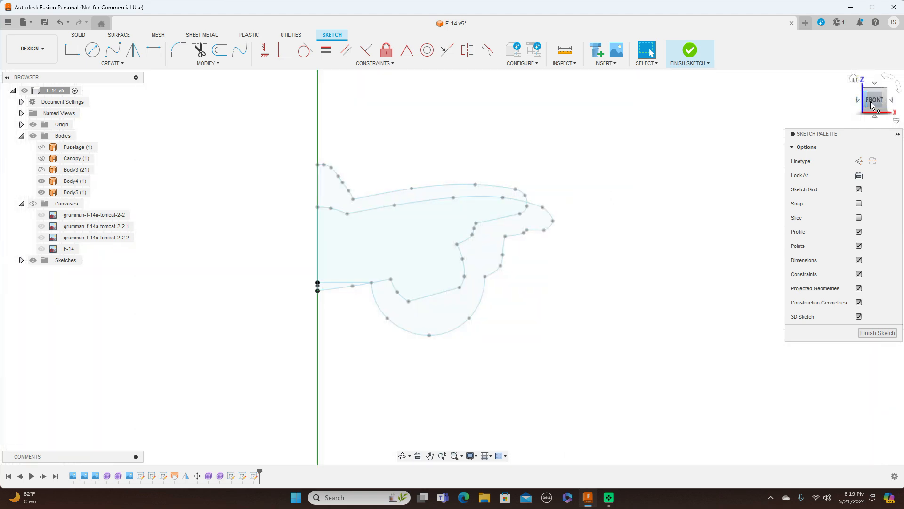
left_click(888, 105)
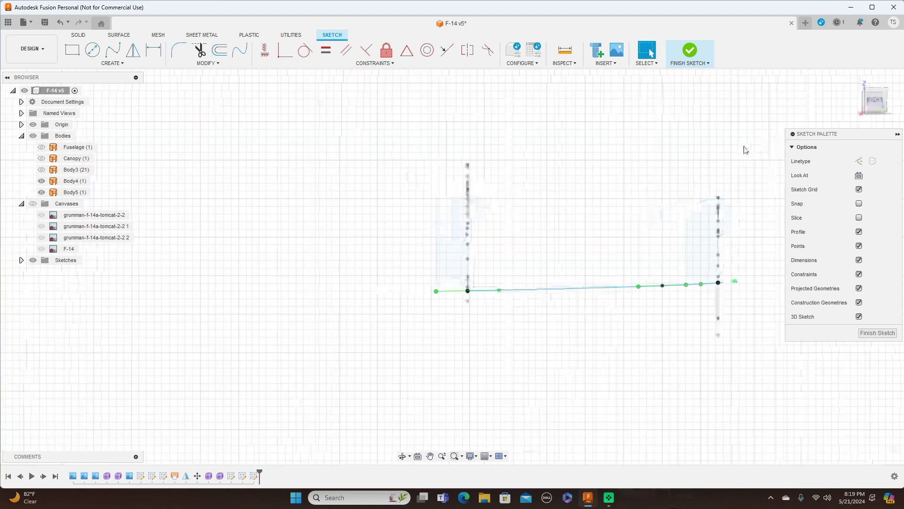
Step: Draw a three-point fit point spline from the E-E profile's upper centreline corner to the Ж-Ж profile's upper centreline corner
left_click_drag(865, 100, 877, 101)
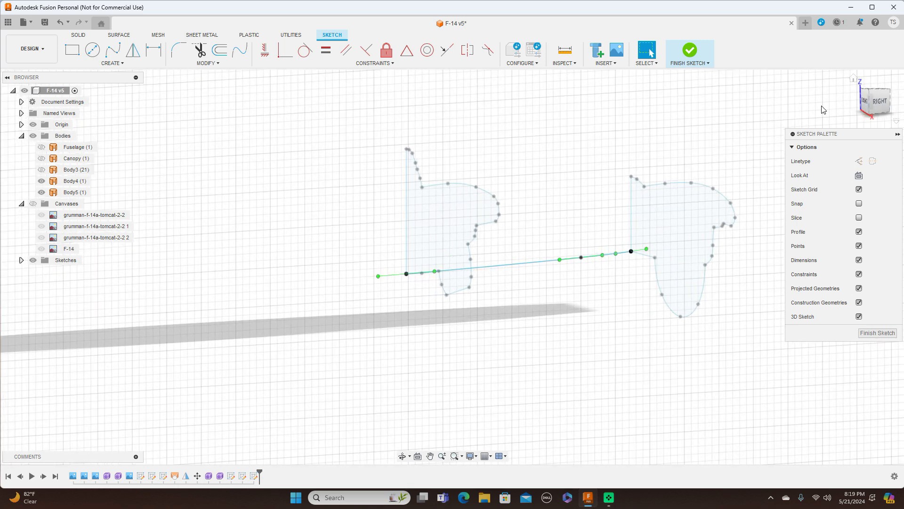
left_click(113, 49)
scroll(408, 139, "up", 10)
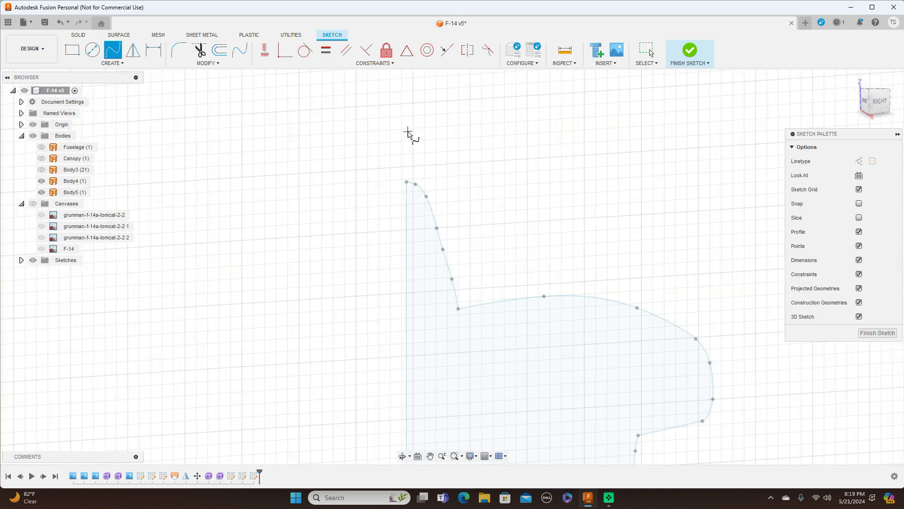
left_click(407, 209)
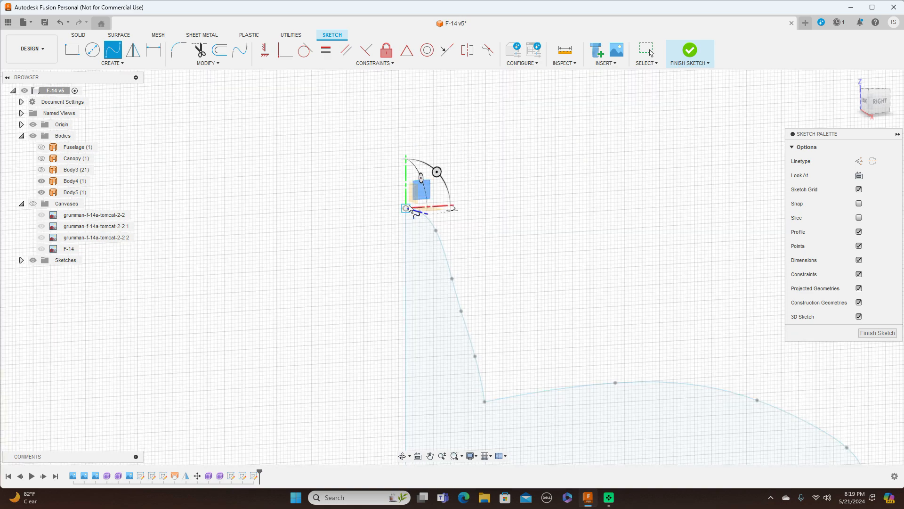
scroll(412, 205, "down", 5)
scroll(411, 204, "down", 4)
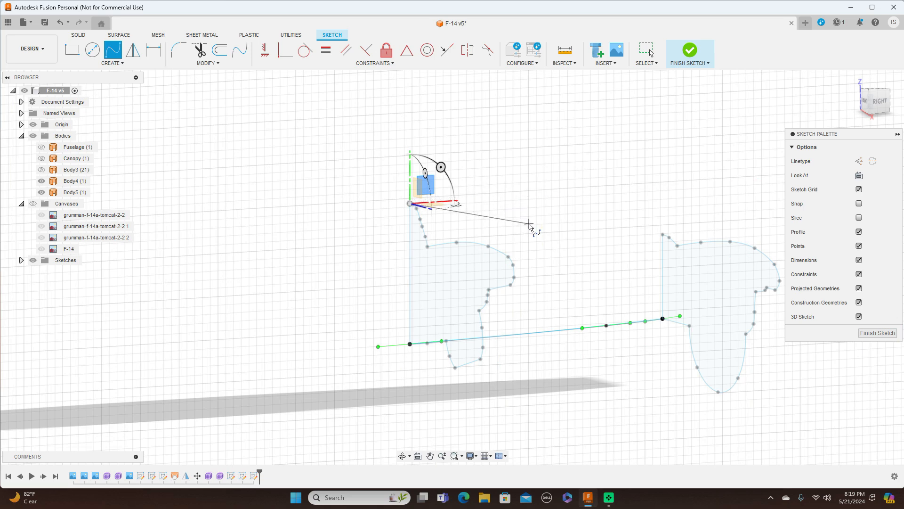
left_click(529, 225)
left_click(663, 235)
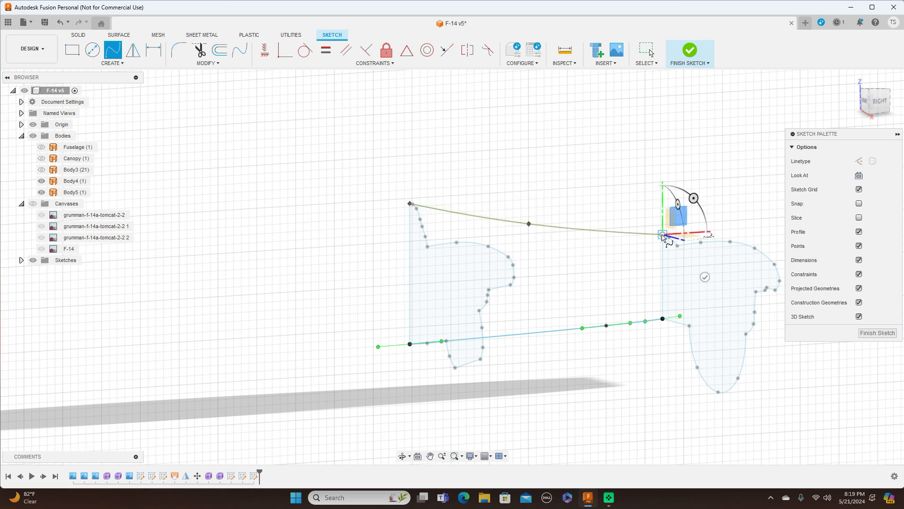
right_click(663, 236)
left_click(696, 235)
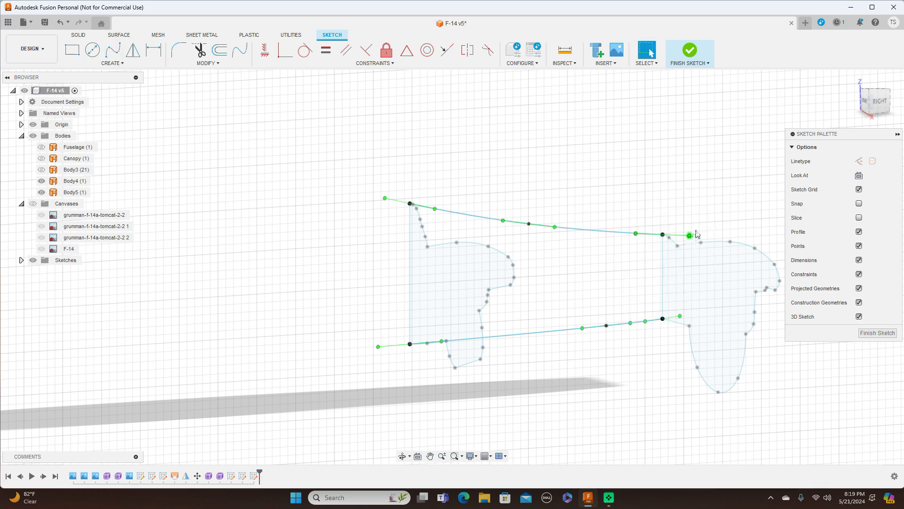
Step: Show the canvases in side view and move the upper spline's middle point to follow the blueprint's fuselage top line
left_click(871, 109)
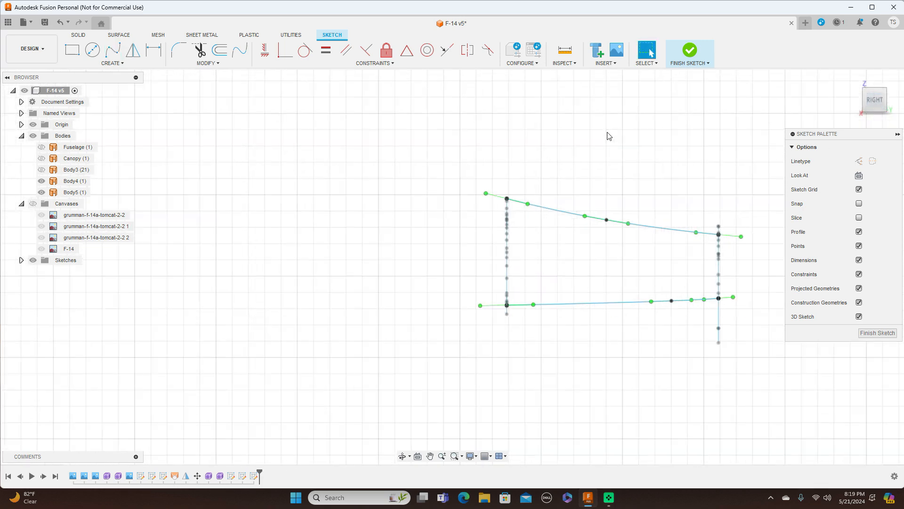
scroll(608, 136, "down", 2)
left_click(33, 203)
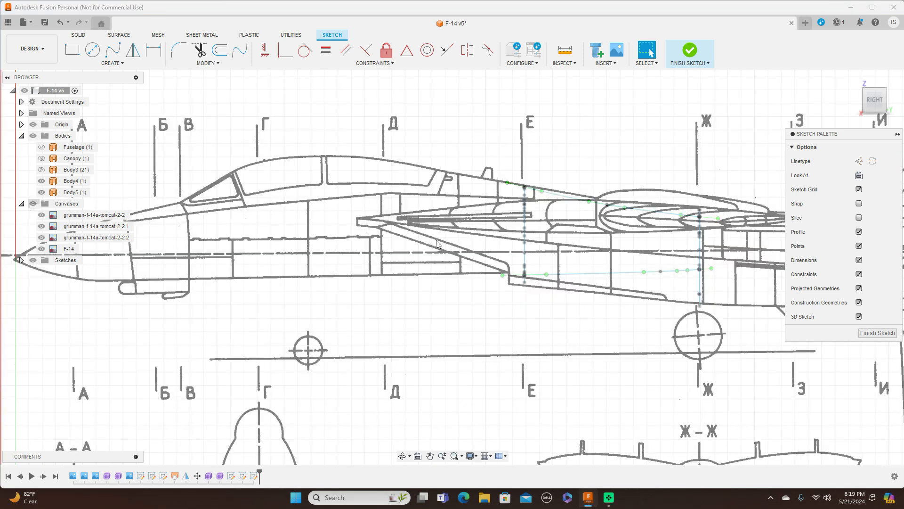
left_click(608, 205)
left_click_drag(608, 203, 608, 205)
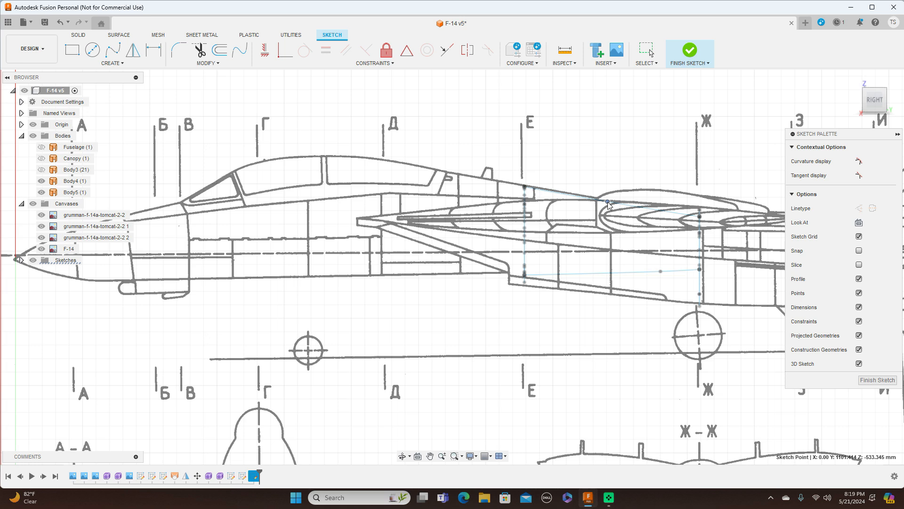
key("Escape")
Step: Finish the rail sketch, hide all the canvases and show both half profiles with their connecting splines at an angle
left_click(877, 381)
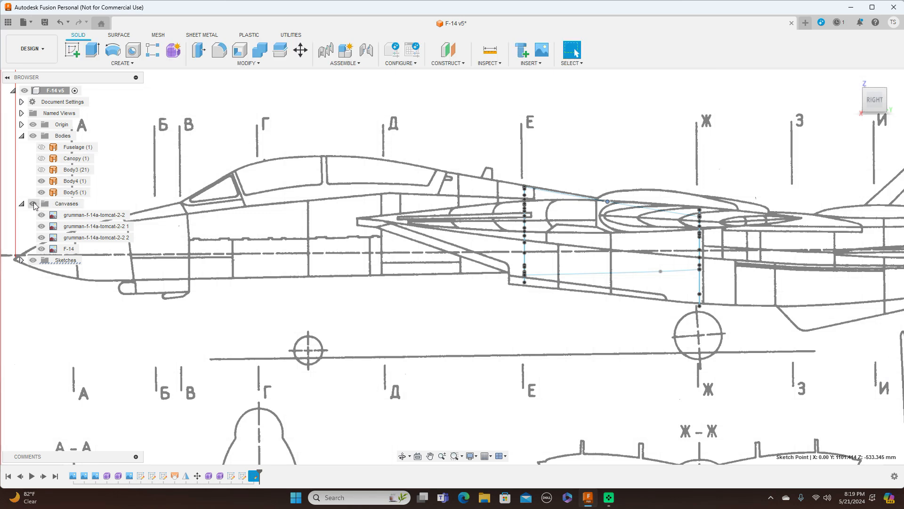
left_click(33, 204)
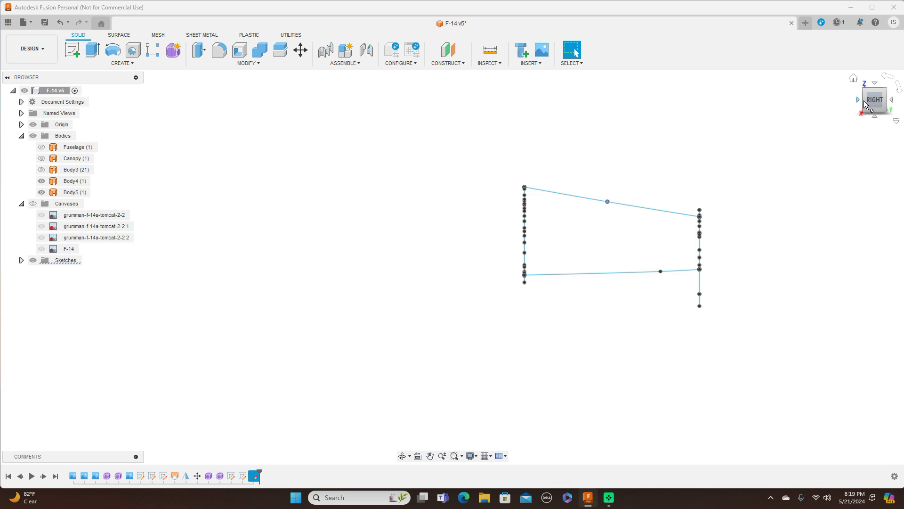
mouse_move(865, 103)
left_mouse_down()
mouse_move(899, 102)
mouse_move(903, 114)
left_mouse_up()
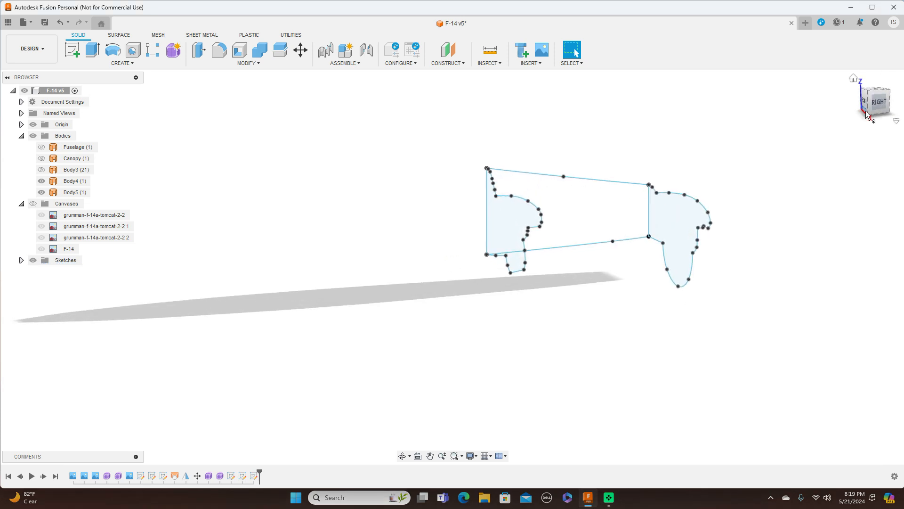
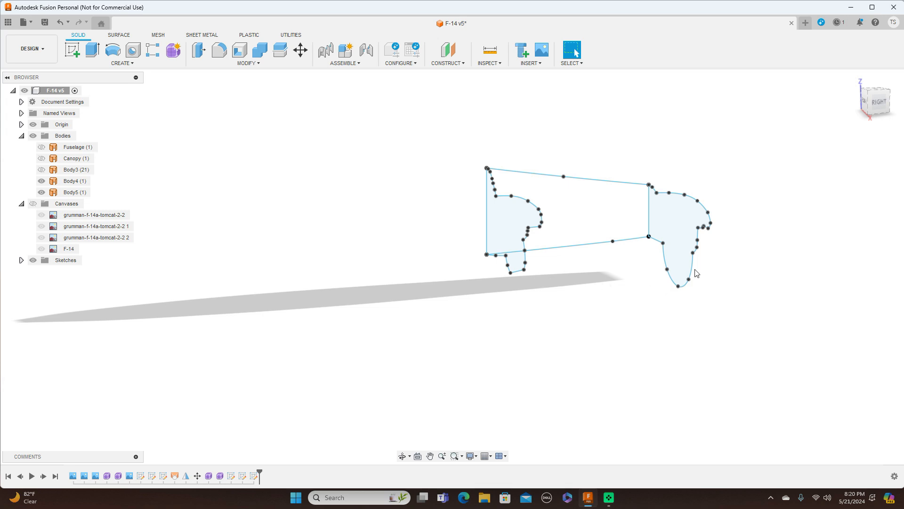
Step: Loft a surface from the E-E to the Ж-Ж half profile as a new body without rails, and hide the sketches
left_click(119, 35)
left_click(132, 65)
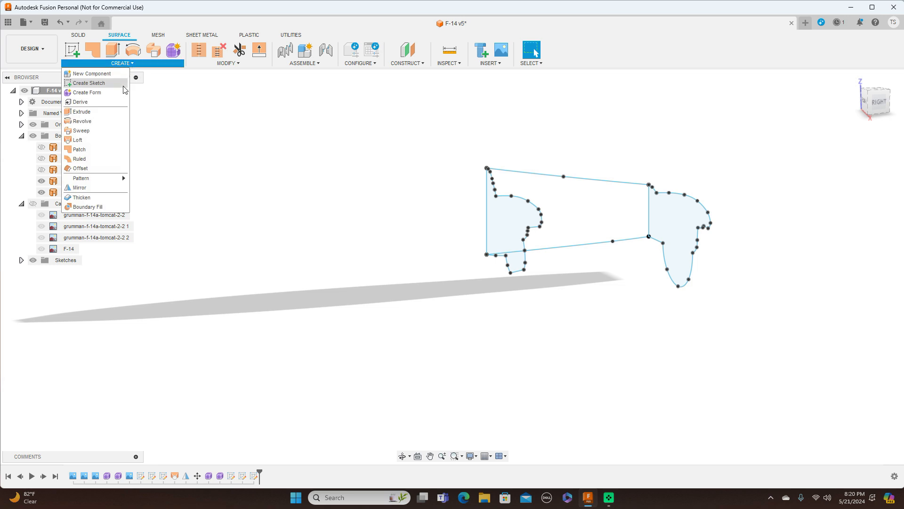
left_click(104, 140)
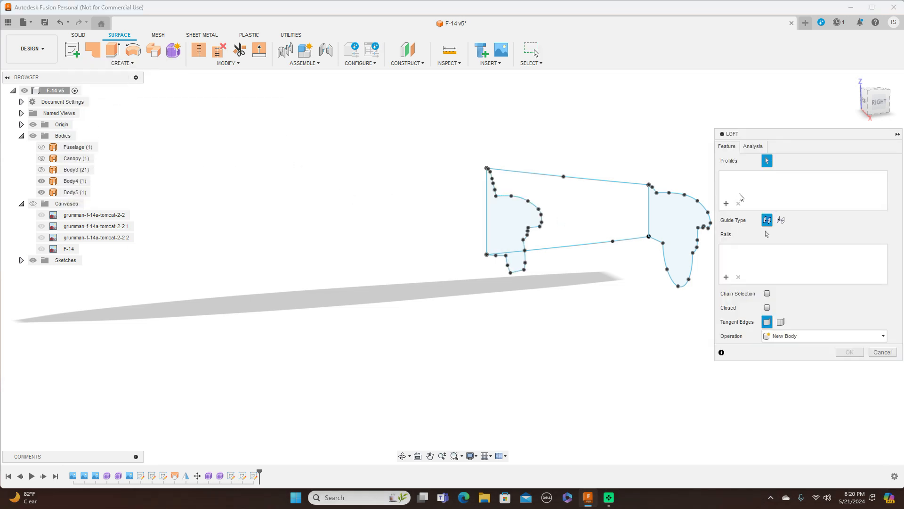
left_click(508, 226)
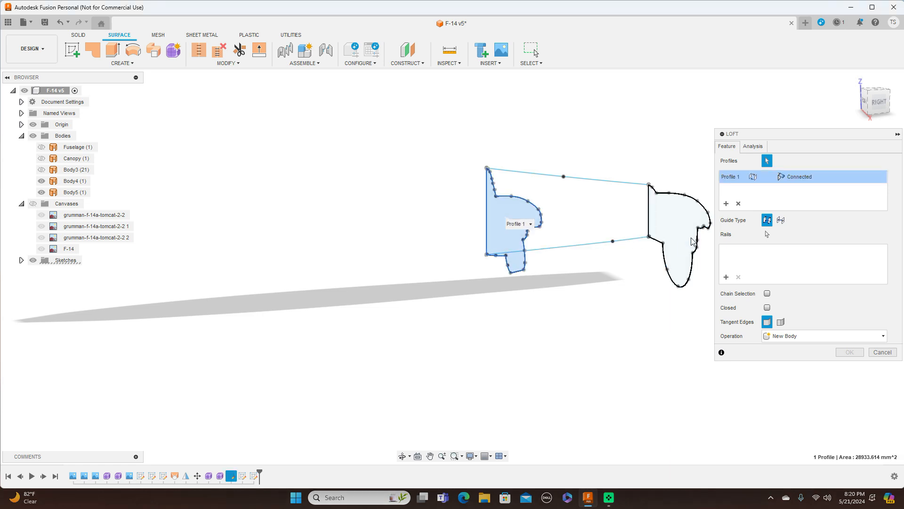
left_click(677, 228)
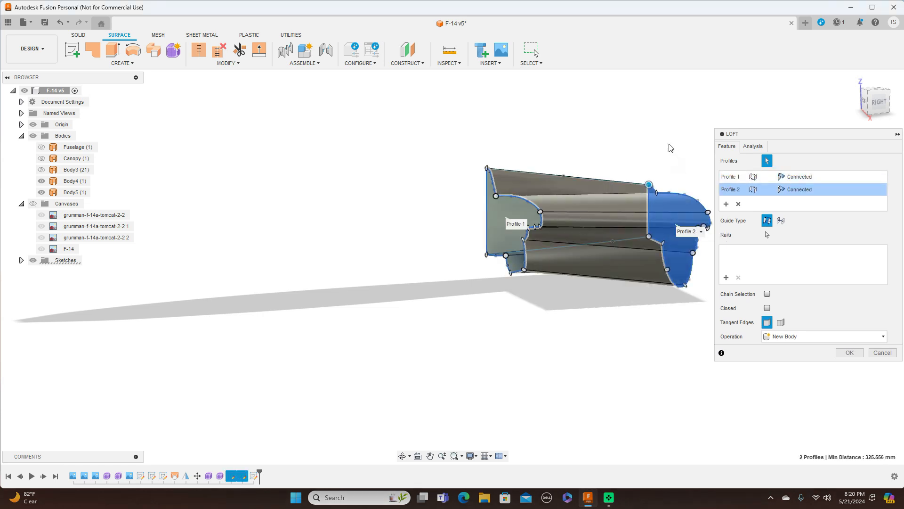
middle_click_drag(659, 129, 511, 129)
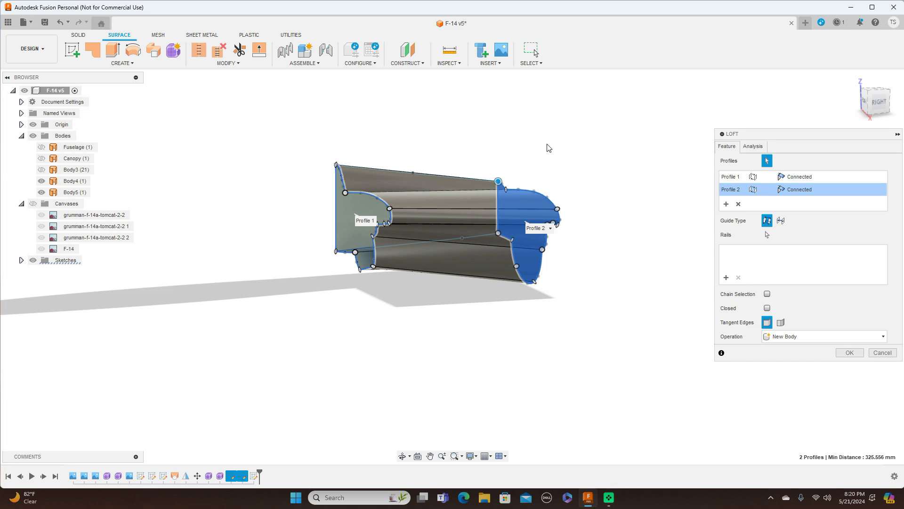
left_click(869, 108)
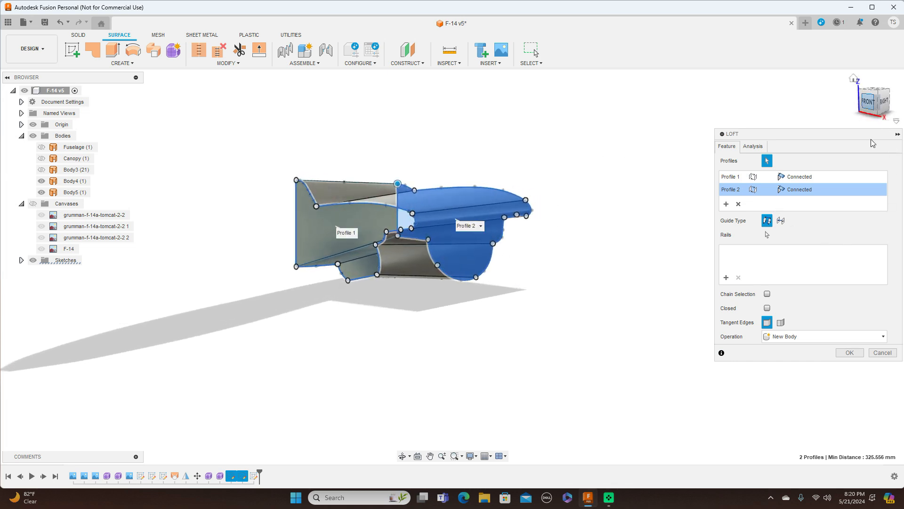
left_click(850, 352)
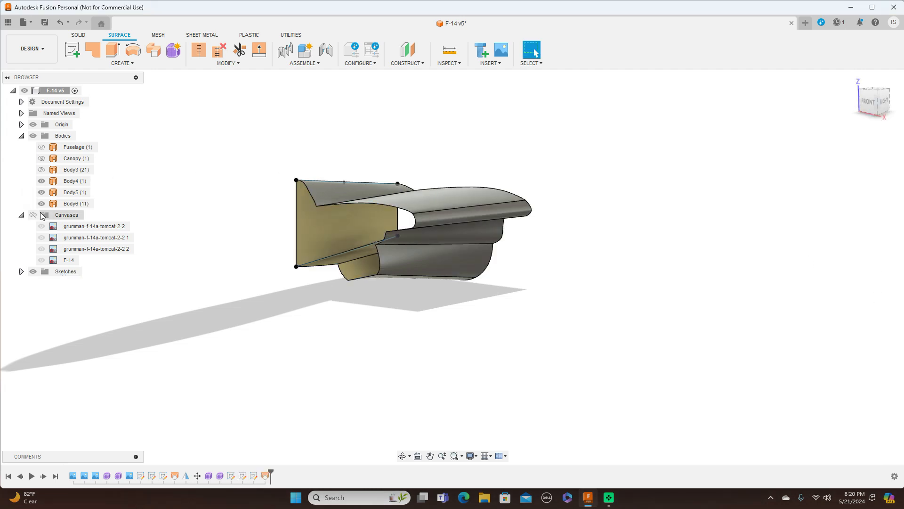
left_click(33, 272)
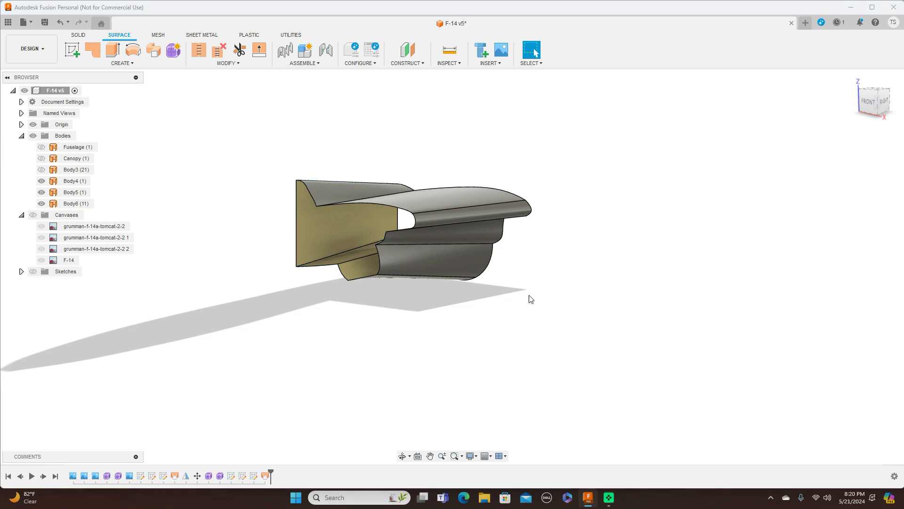
Step: Mirror the lofted half-fuselage surface body across the vertical lengthwise origin plane, joining both halves with a 0.10 mm tolerance
left_click(868, 101)
mouse_move(879, 101)
left_mouse_down()
mouse_move(854, 101)
mouse_move(877, 105)
left_mouse_up()
left_click(876, 106)
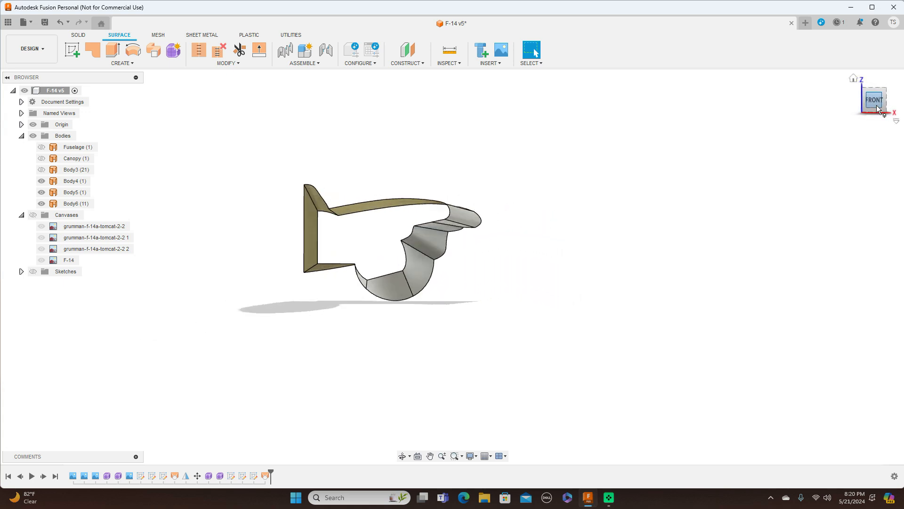
left_click(134, 65)
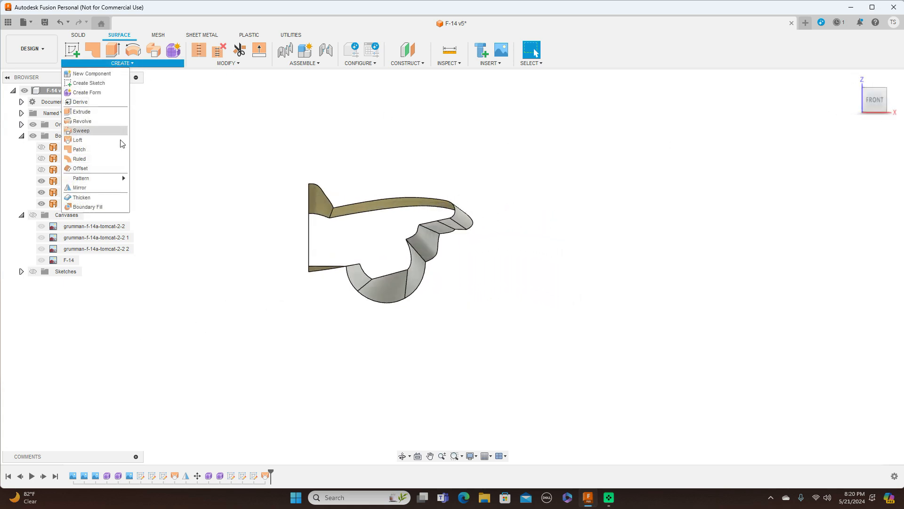
left_click(107, 187)
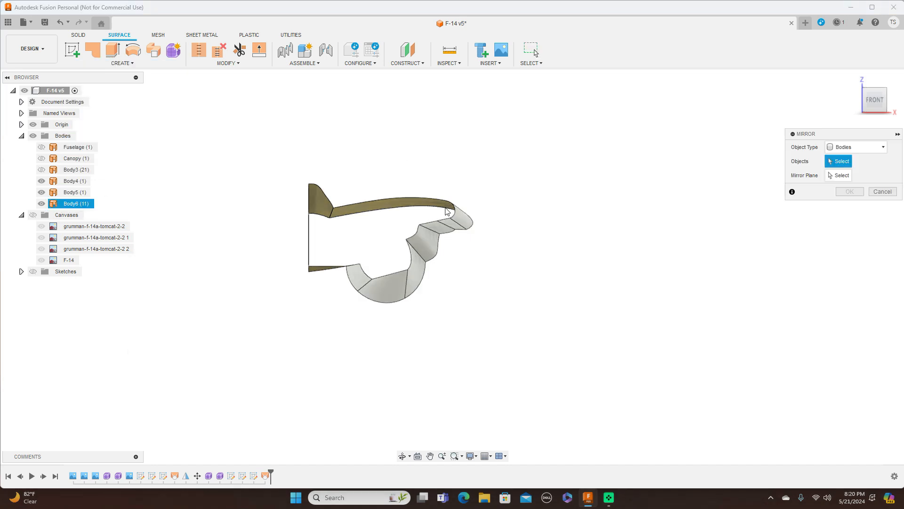
left_click(434, 241)
left_click(840, 176)
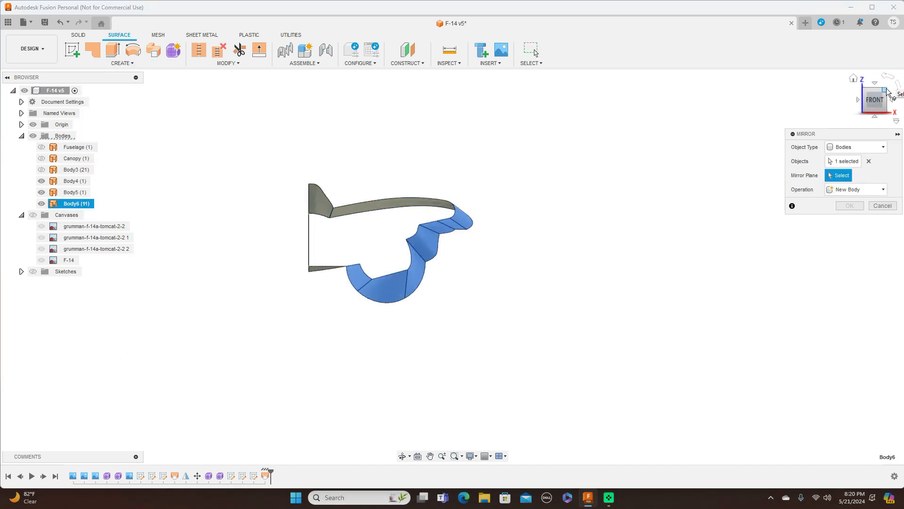
left_click(886, 91)
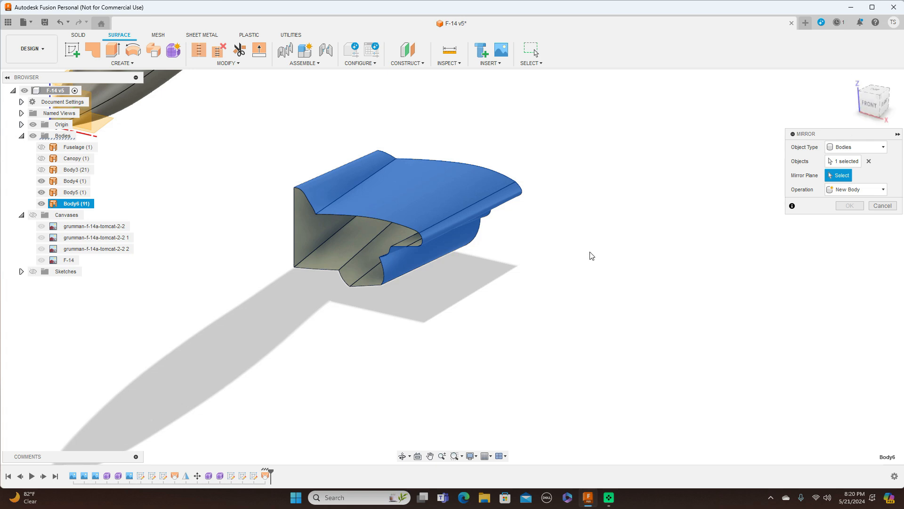
left_click(238, 120)
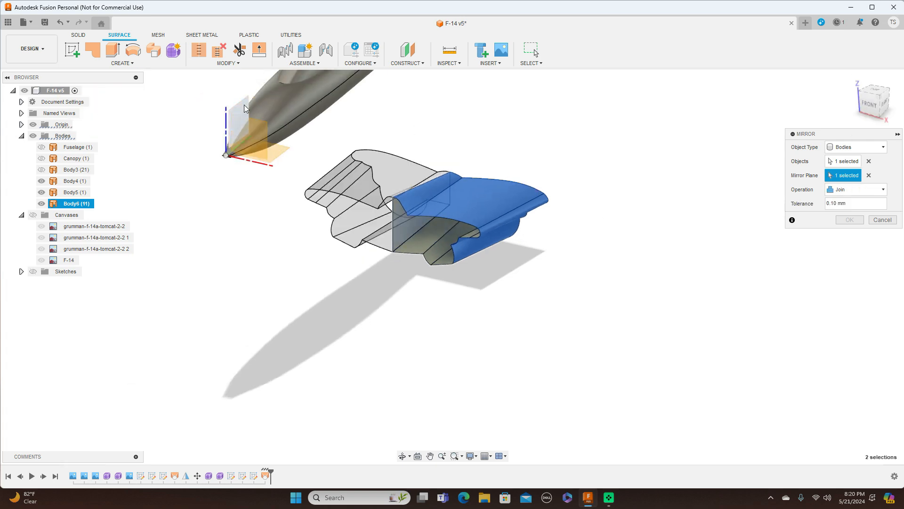
left_click(850, 220)
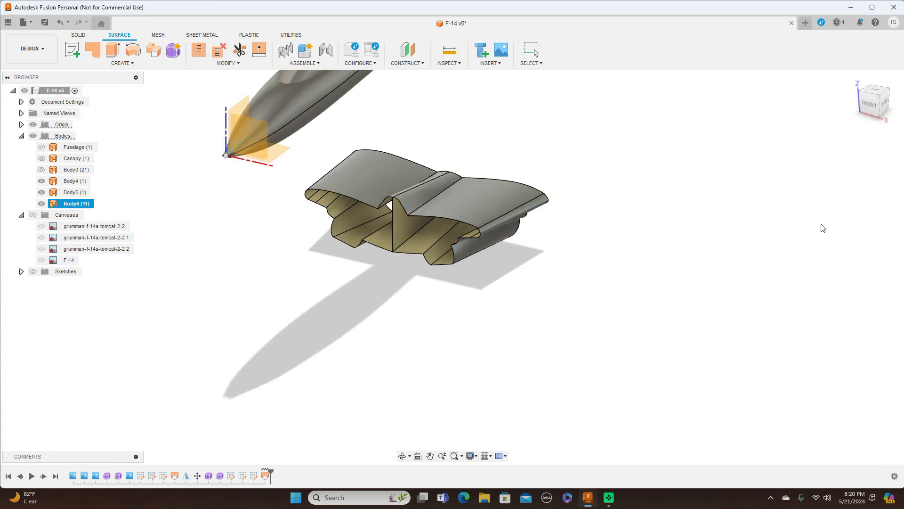
Step: Start moving the mirrored section body in side view with the canvases shown, raising it 600 mm in Z towards the upper blueprint
scroll(717, 223, "down", 2)
scroll(716, 224, "down", 1)
scroll(694, 230, "down", 2)
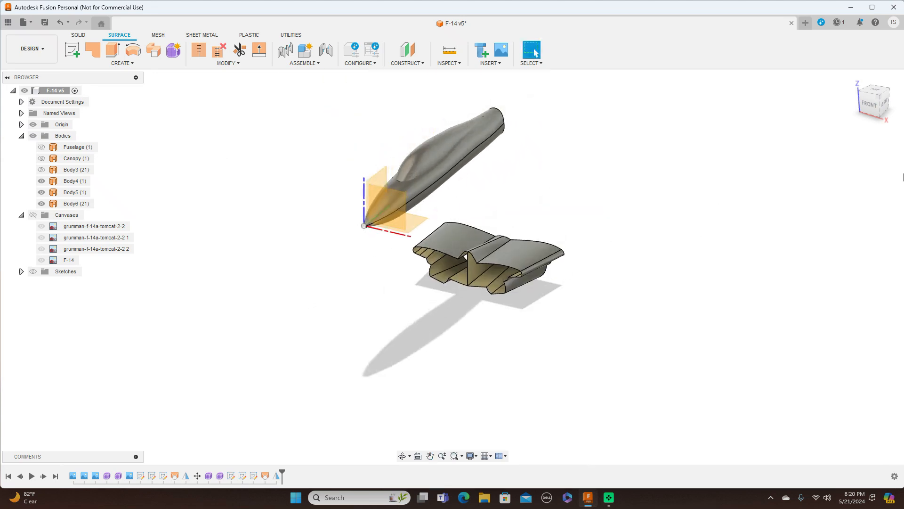
left_click(885, 107)
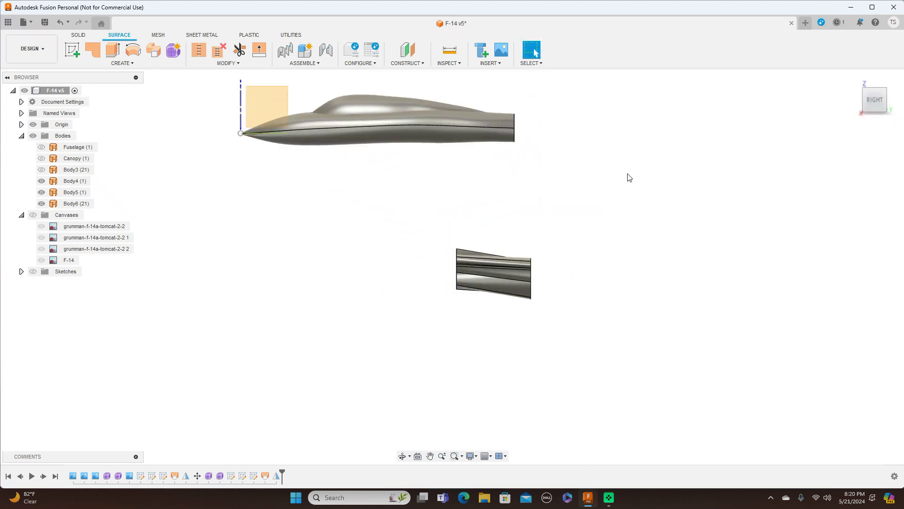
middle_click_drag(655, 171, 655, 238)
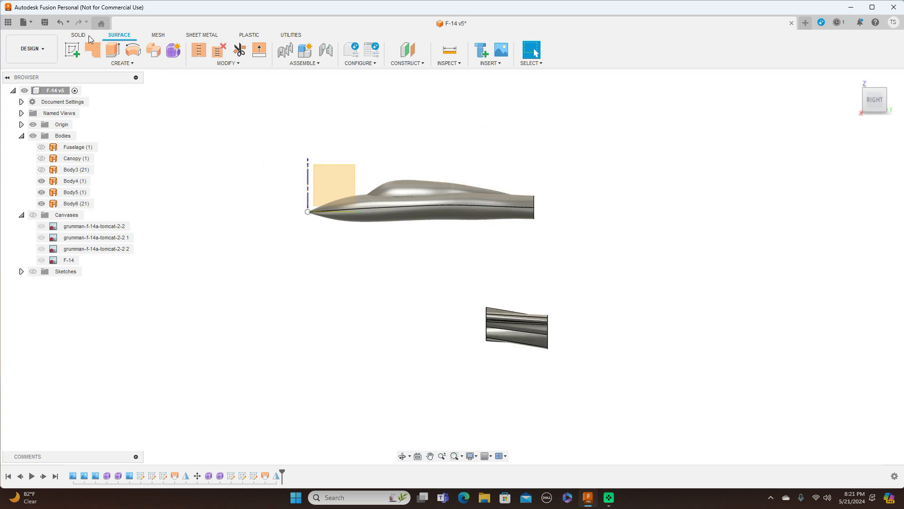
scroll(150, 164, "up", 1)
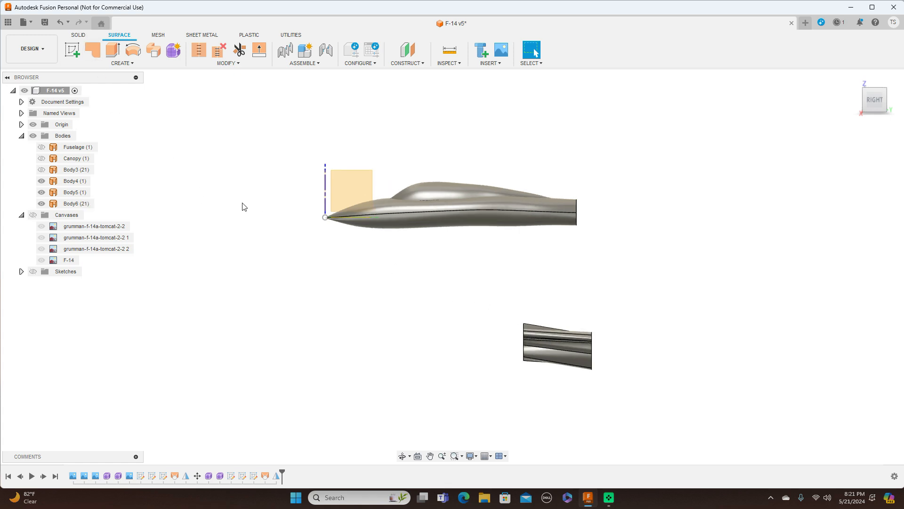
right_click(74, 205)
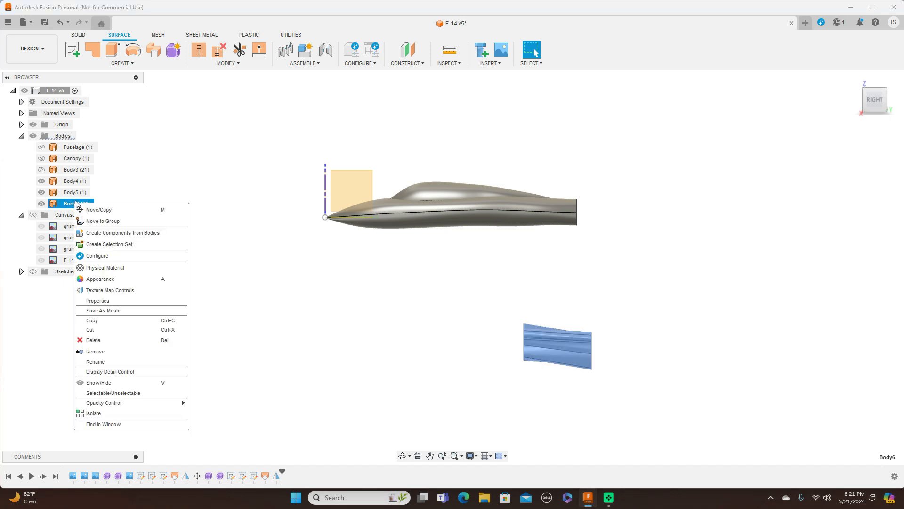
left_click(118, 210)
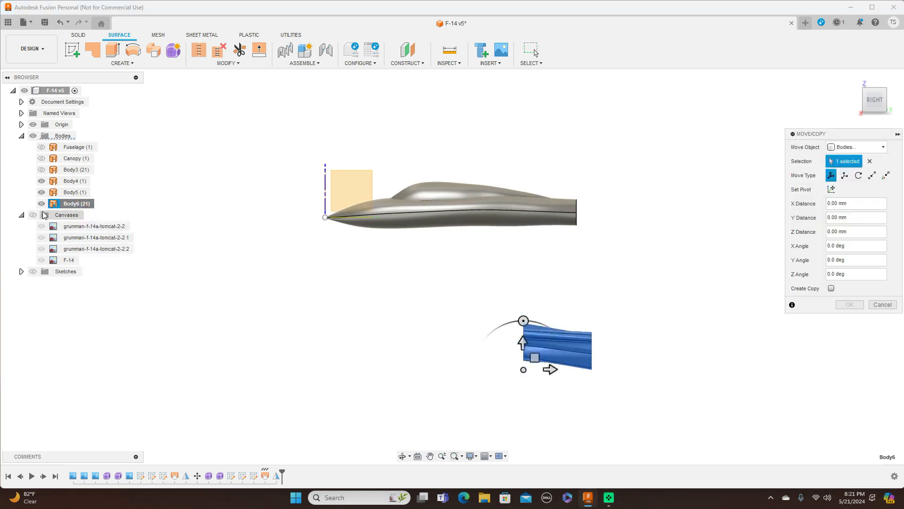
left_click(33, 215)
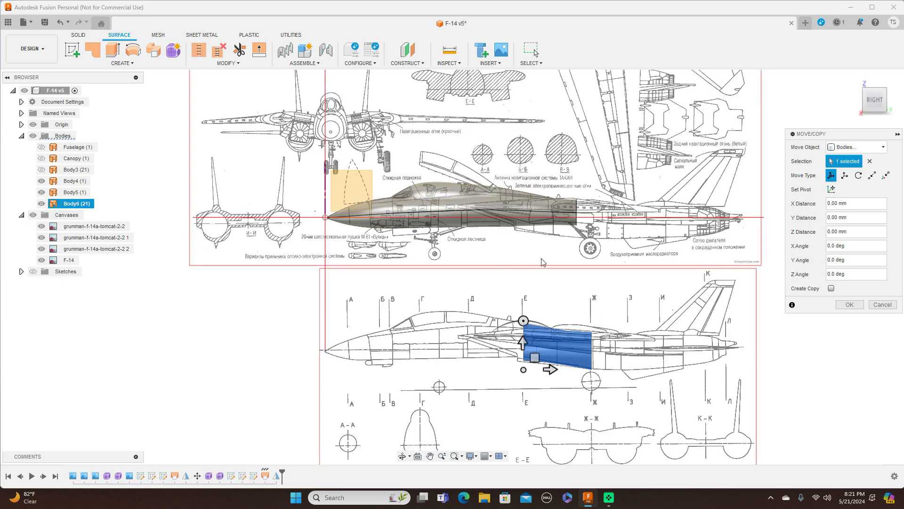
left_click_drag(530, 323, 526, 216)
scroll(527, 212, "up", 4)
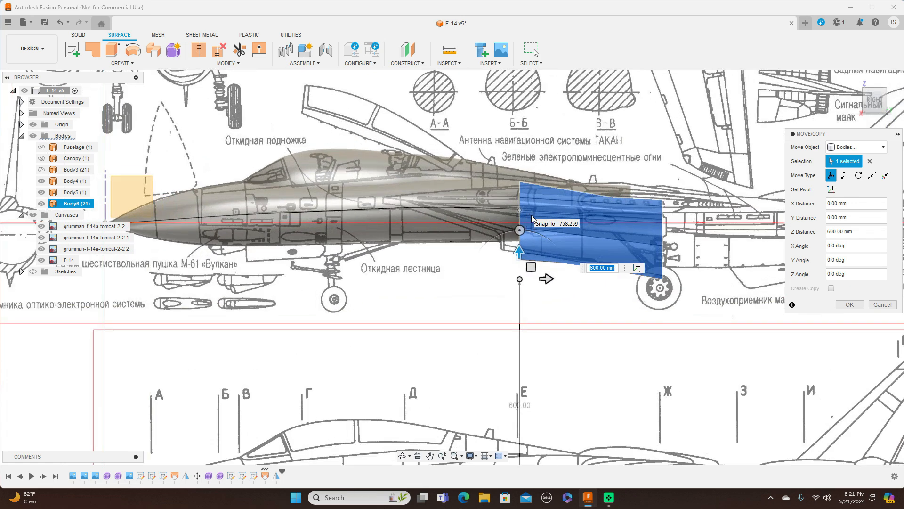
Step: Fine-tune the section body's position by 5.379 mm in Y and 21.517 mm in Z to match the blueprint, and apply the move
left_click_drag(531, 267, 531, 257)
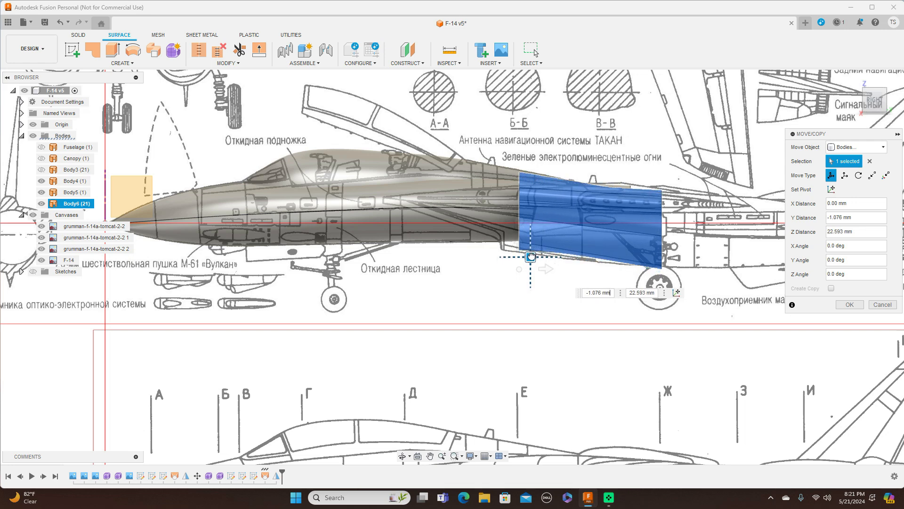
left_click_drag(530, 257, 531, 255)
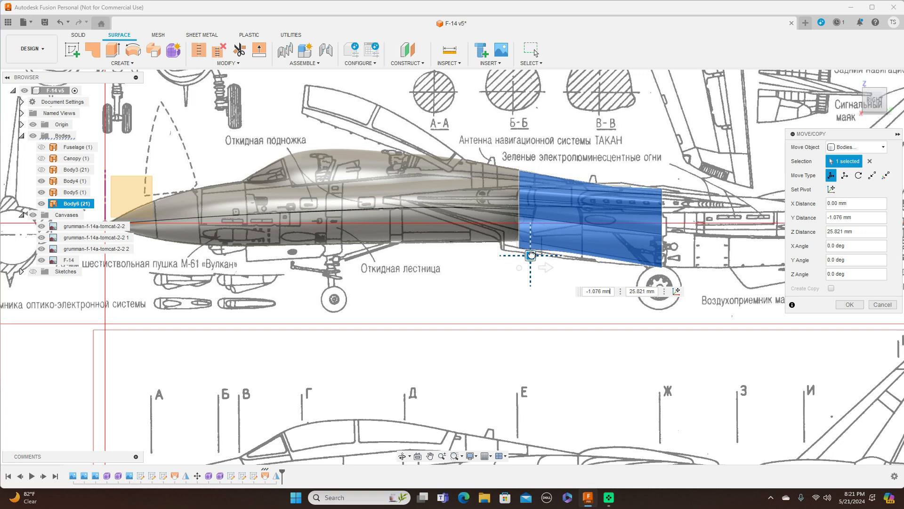
left_click_drag(531, 255, 534, 257)
left_click_drag(533, 257, 533, 257)
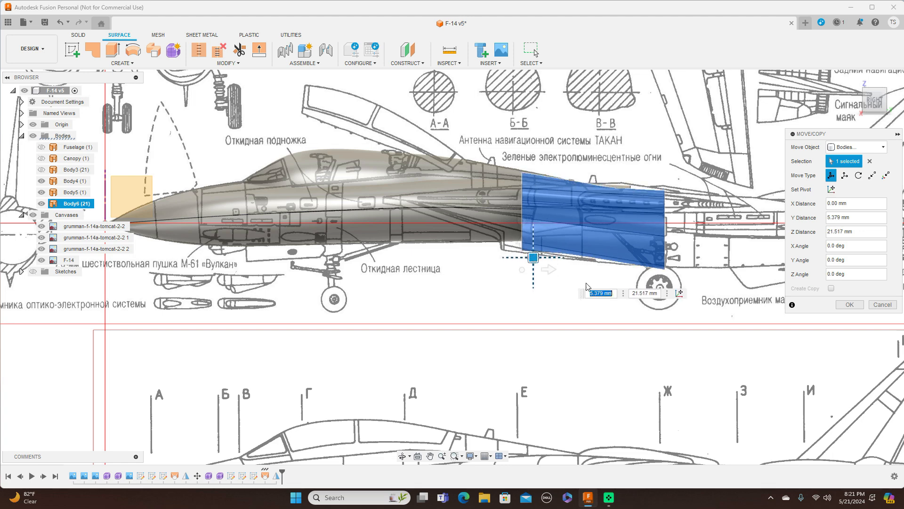
left_click(860, 306)
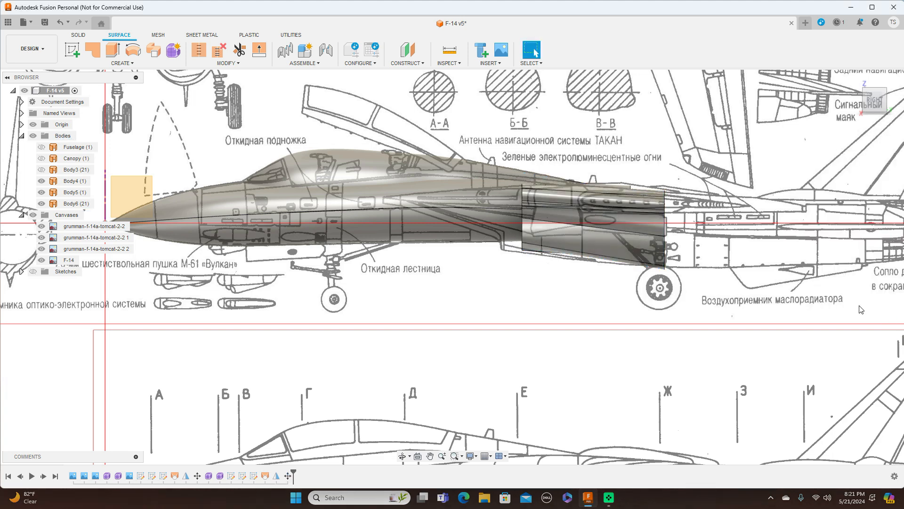
Step: Hide the canvases and origin geometry, and examine from several angles how the moved section meets the forward fuselage
left_click(33, 214)
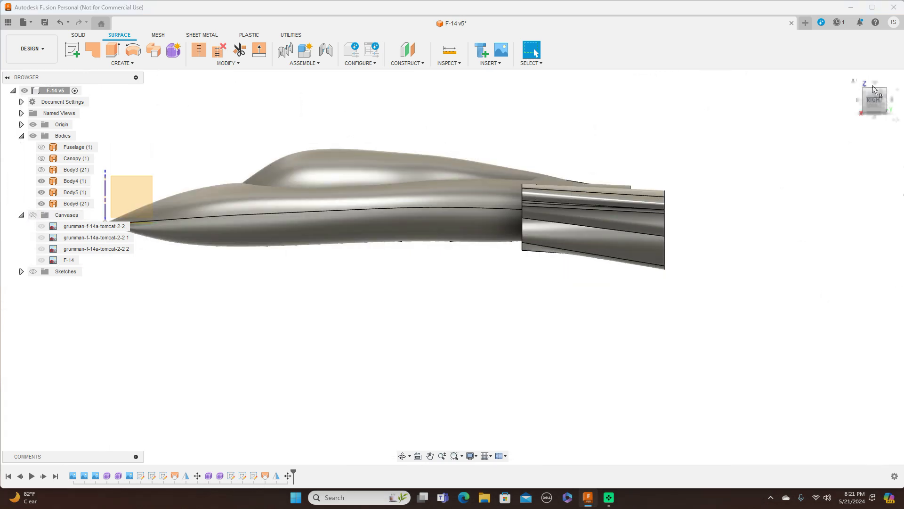
mouse_move(865, 104)
left_mouse_down()
mouse_move(898, 116)
mouse_move(902, 134)
mouse_move(898, 106)
mouse_move(862, 105)
mouse_move(853, 117)
left_mouse_up()
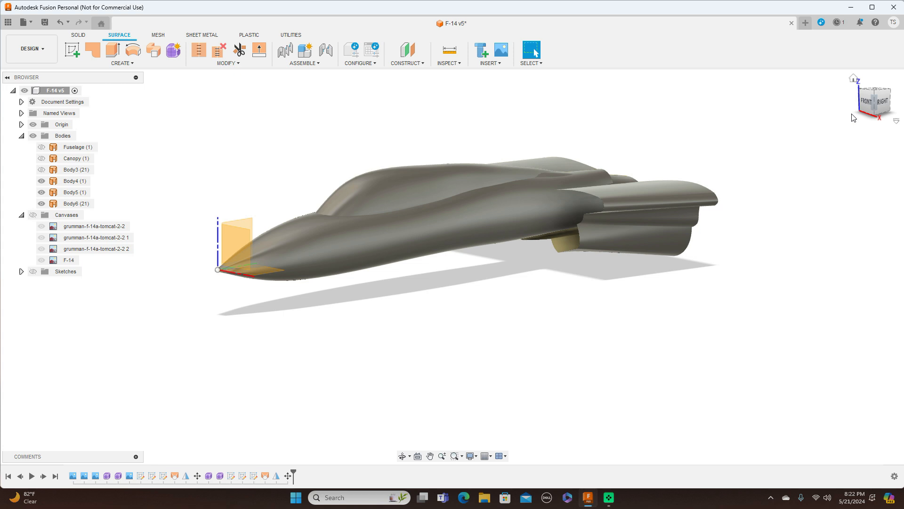
left_click(33, 125)
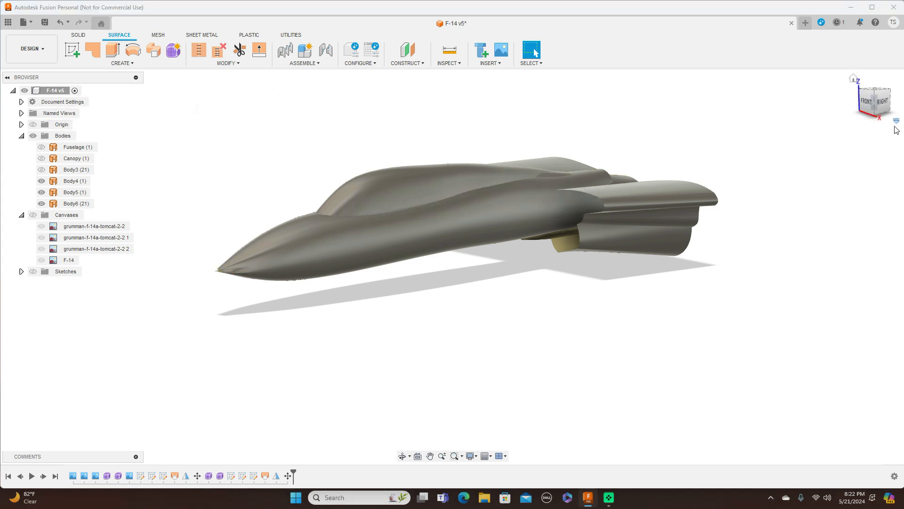
left_click(875, 104)
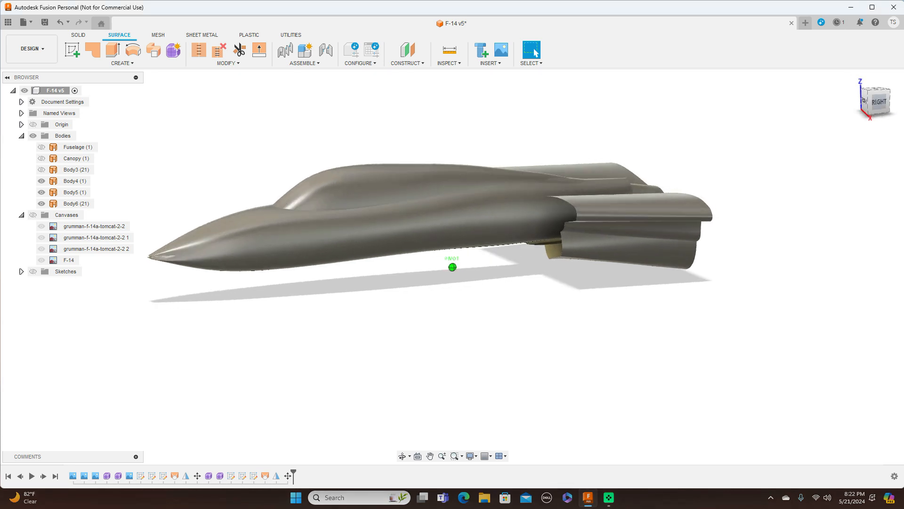
mouse_move(453, 283)
middle_mouse_down("shift")
mouse_move(546, 292)
mouse_move(547, 315)
mouse_move(434, 317)
mouse_move(436, 327)
middle_mouse_up("shift")
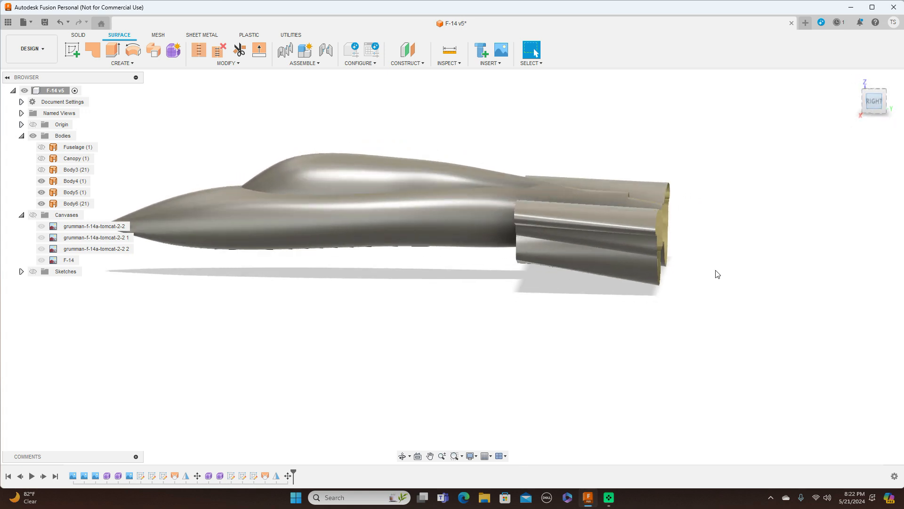
scroll(717, 275, "down", 5)
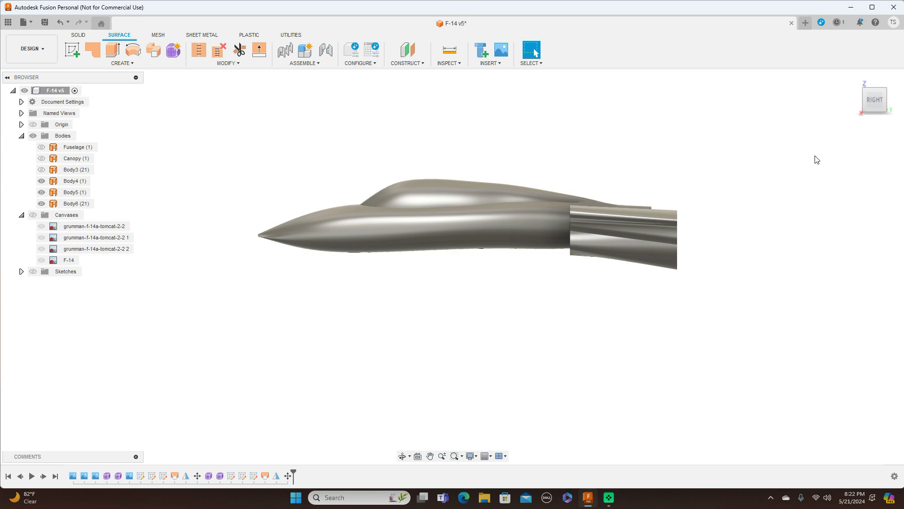
middle_click_drag(452, 262, 596, 276, "shift")
Step: Show the canvases in side view and compare the fuselage bodies with both blueprint profiles around stations E and Ж
left_click(33, 215)
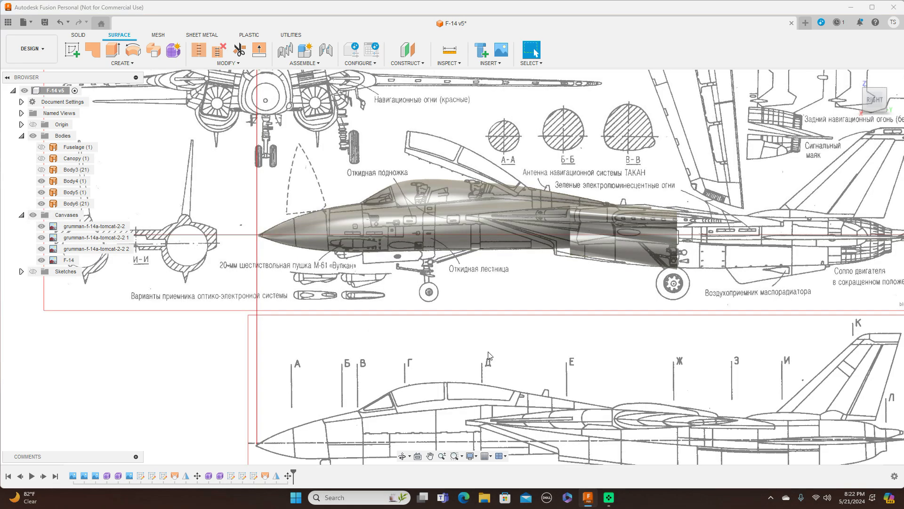
scroll(493, 342, "up", 1)
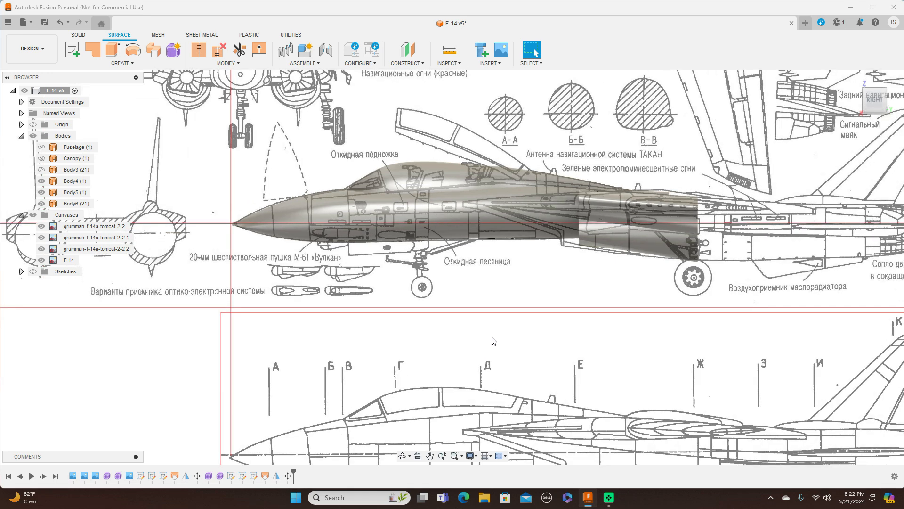
scroll(493, 340, "up", 1)
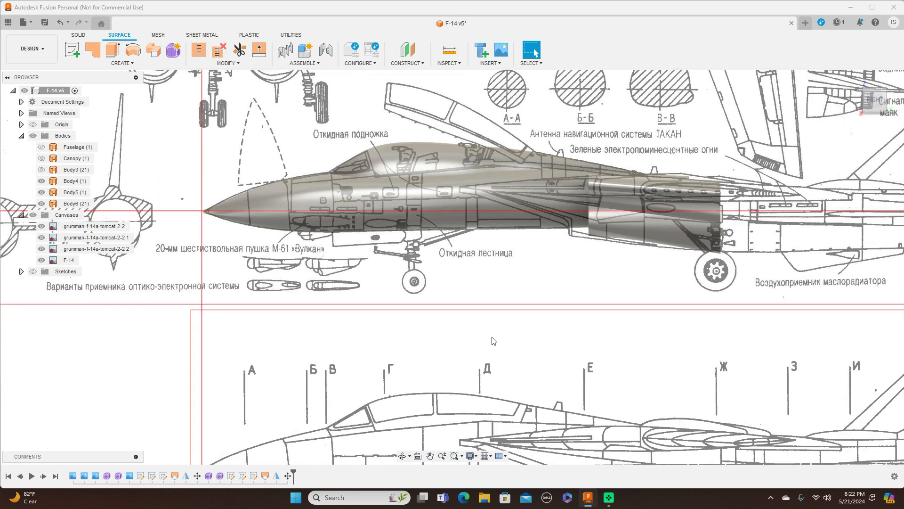
scroll(493, 340, "down", 2)
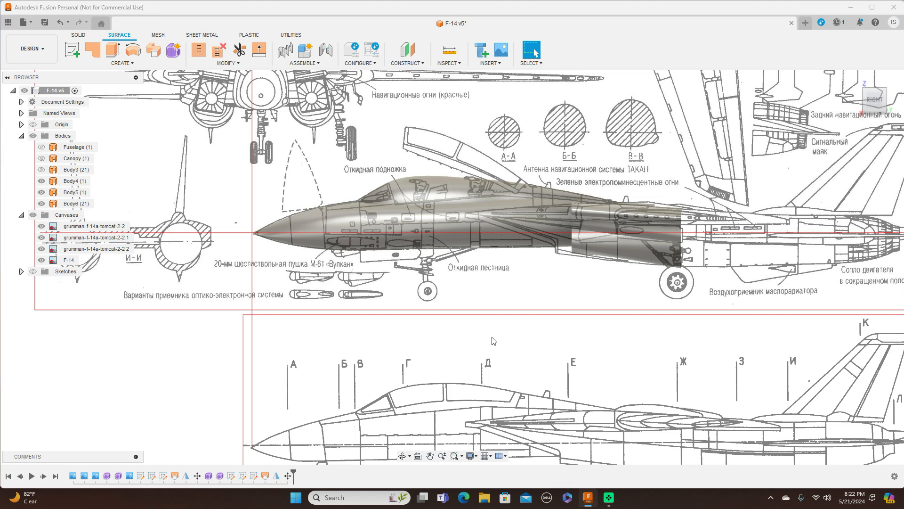
scroll(493, 340, "up", 1)
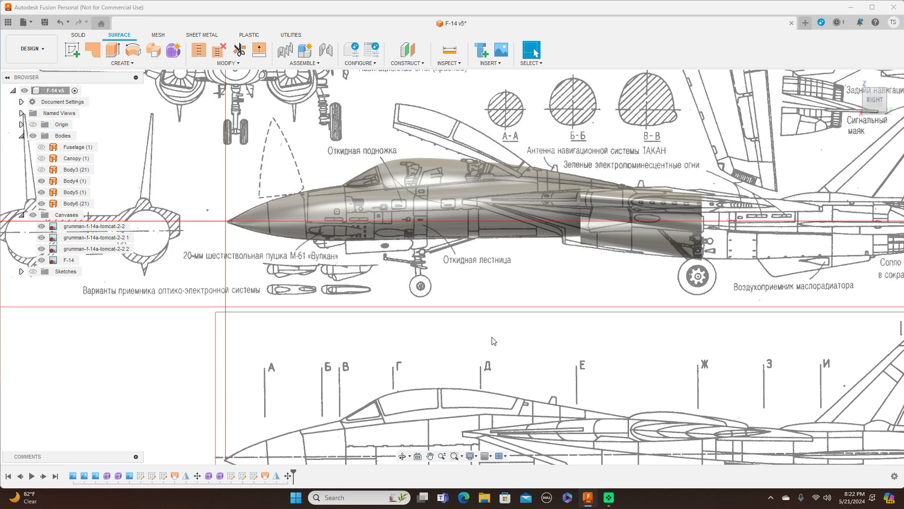
left_click(83, 36)
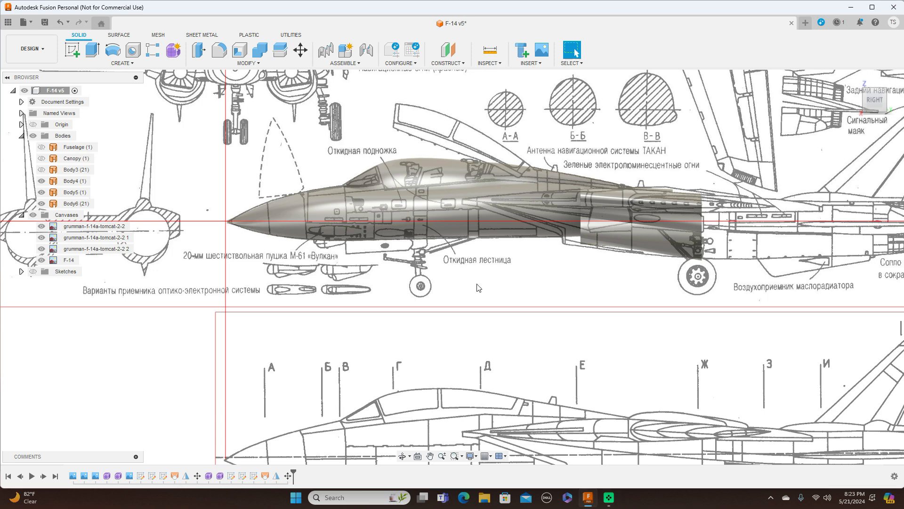
scroll(479, 288, "down", 1)
scroll(564, 314, "down", 1)
scroll(577, 323, "down", 2)
middle_click_drag(577, 323, 569, 271)
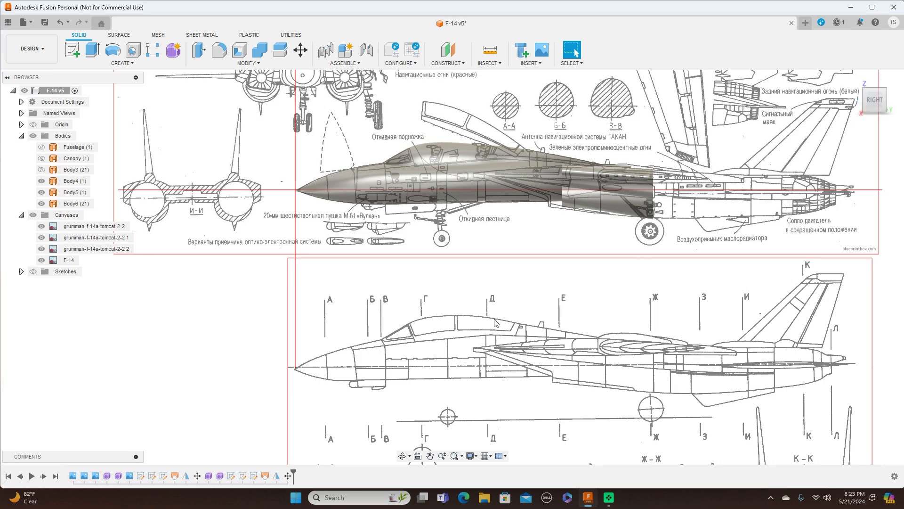
scroll(495, 323, "up", 1)
scroll(558, 252, "up", 1)
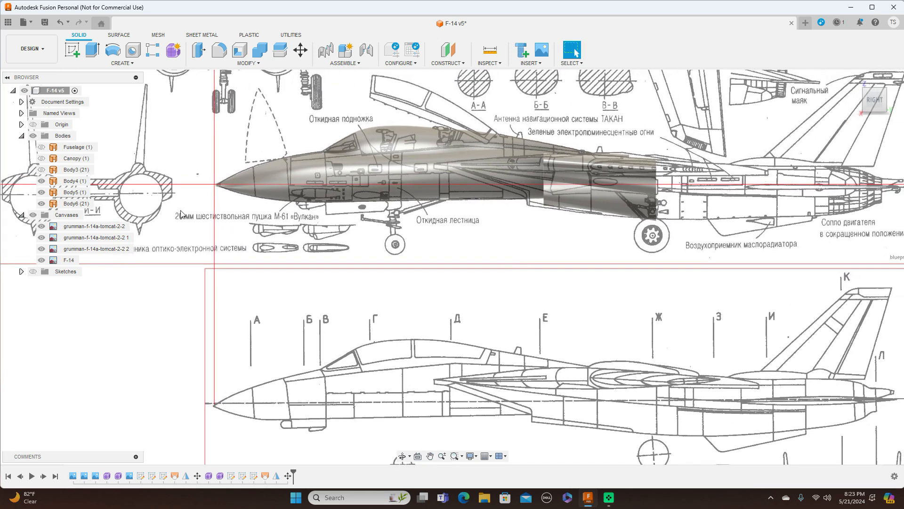
Step: Hide the canvases and inspect the fuselage and section bodies from the rear and from a front-right angle
left_click(34, 214)
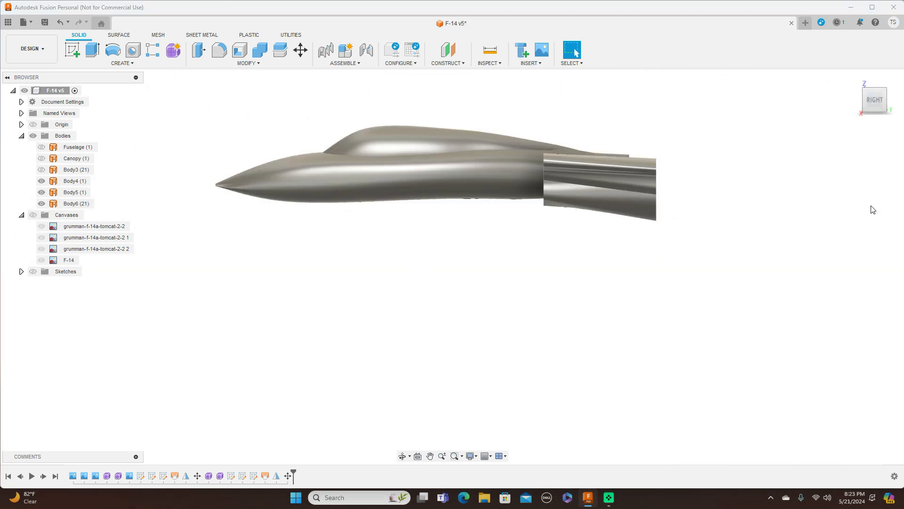
mouse_move(864, 98)
left_mouse_down()
mouse_move(896, 101)
mouse_move(789, 96)
left_mouse_up()
left_click(897, 101)
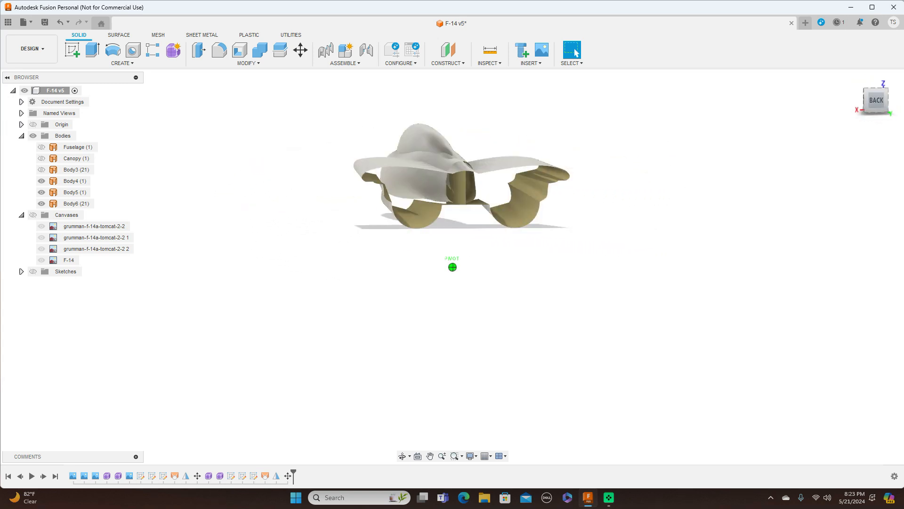
left_click_drag(789, 96, 824, 99)
left_click_drag(879, 100, 898, 102)
middle_click_drag(769, 211, 768, 255)
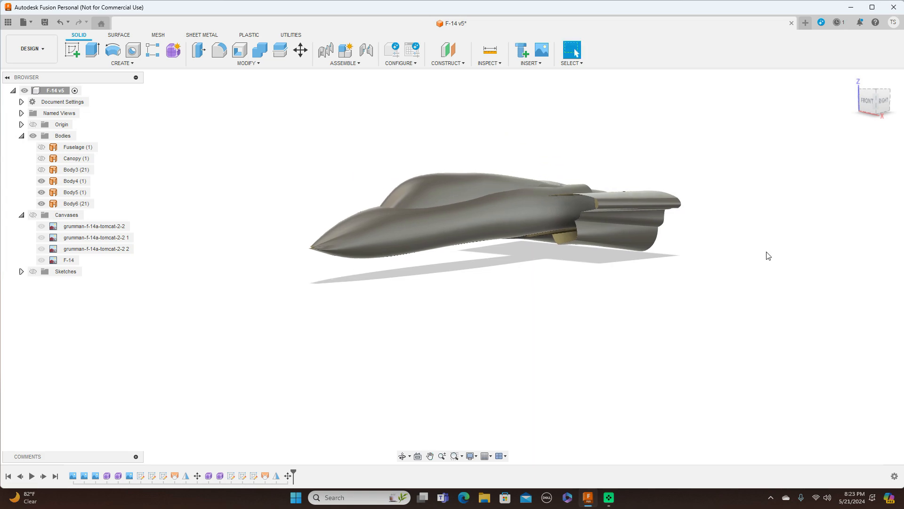
Step: Show the canvases in the right side view and examine the lower blueprint's cross-sections, including E-E, Ж-Ж, З-З and И-И
left_click(33, 214)
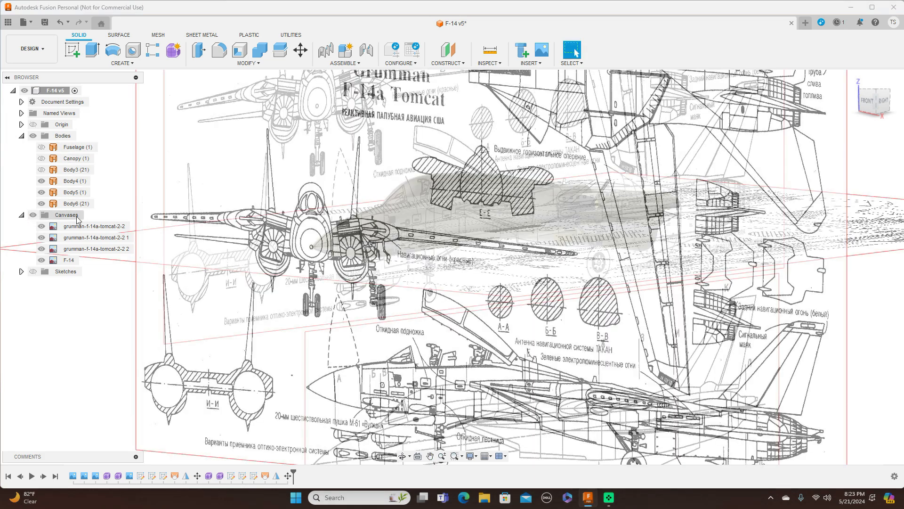
left_click(884, 101)
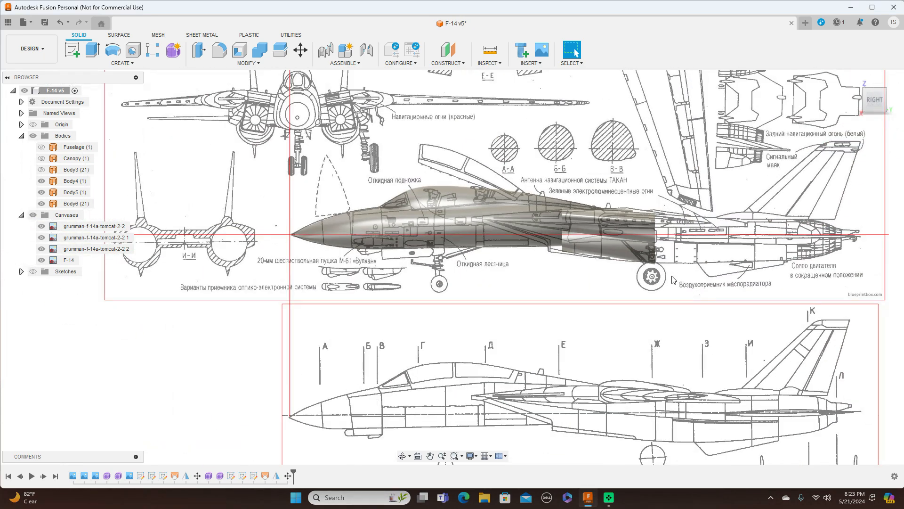
scroll(719, 292, "down", 5)
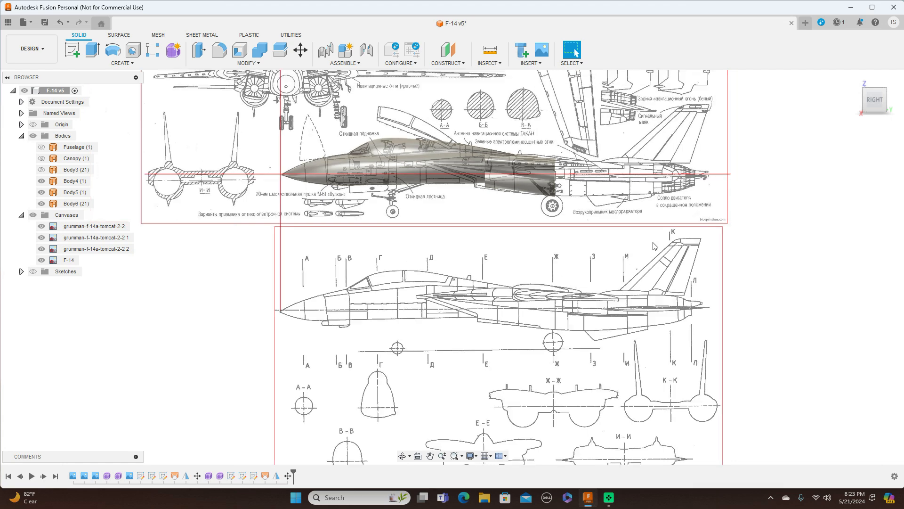
scroll(654, 246, "down", 1)
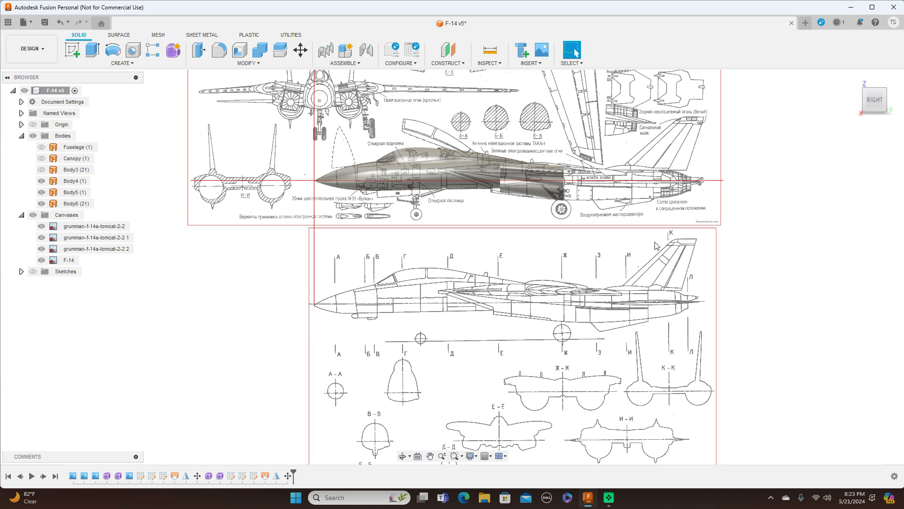
middle_click_drag(739, 299, 740, 213)
scroll(739, 213, "up", 1)
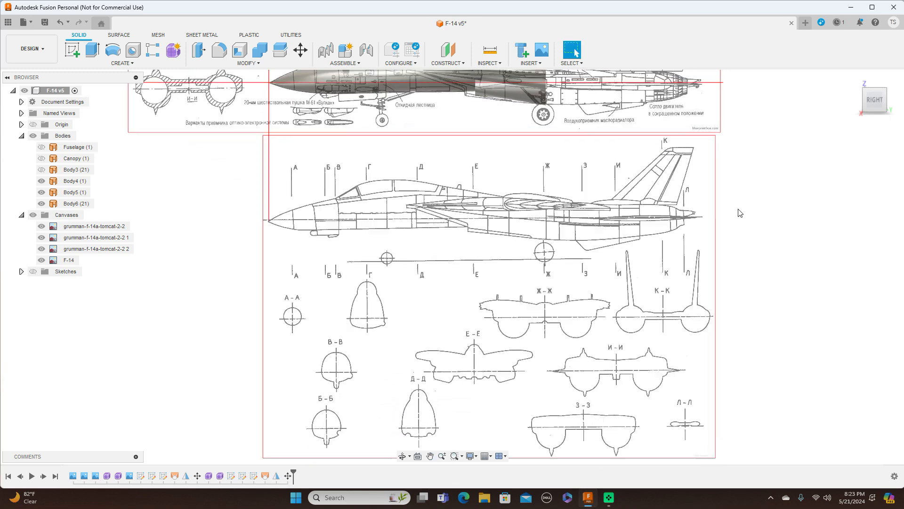
middle_click_drag(753, 254, 753, 207)
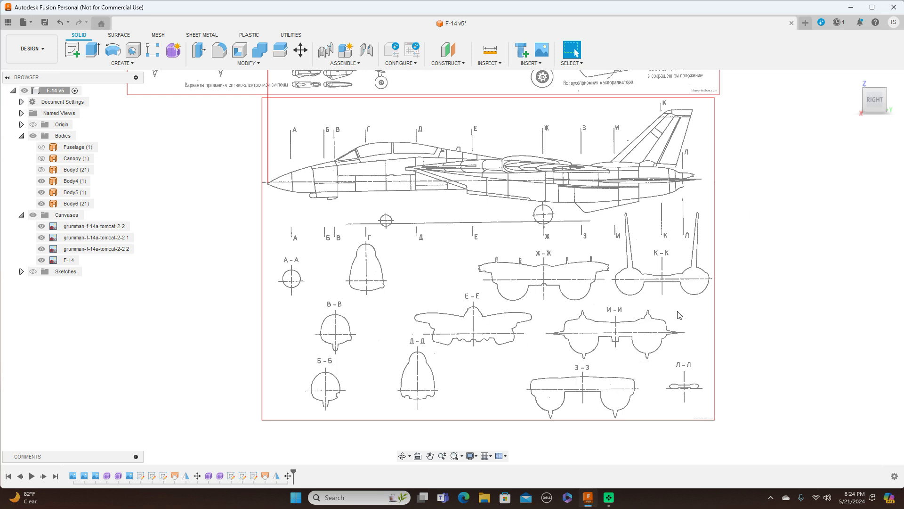
scroll(606, 412, "up", 1)
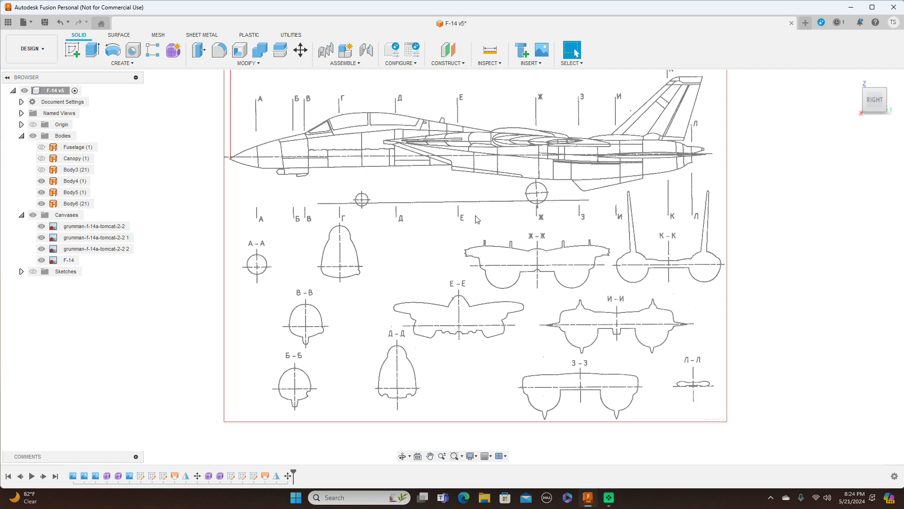
Step: Compare the placed section body on the upper side profile with the station lines E, Ж, З and И below it
scroll(478, 219, "down", 4)
scroll(478, 219, "up", 2)
middle_click_drag(475, 197, 542, 279)
scroll(542, 279, "up", 2)
middle_click_drag(535, 220, 515, 327)
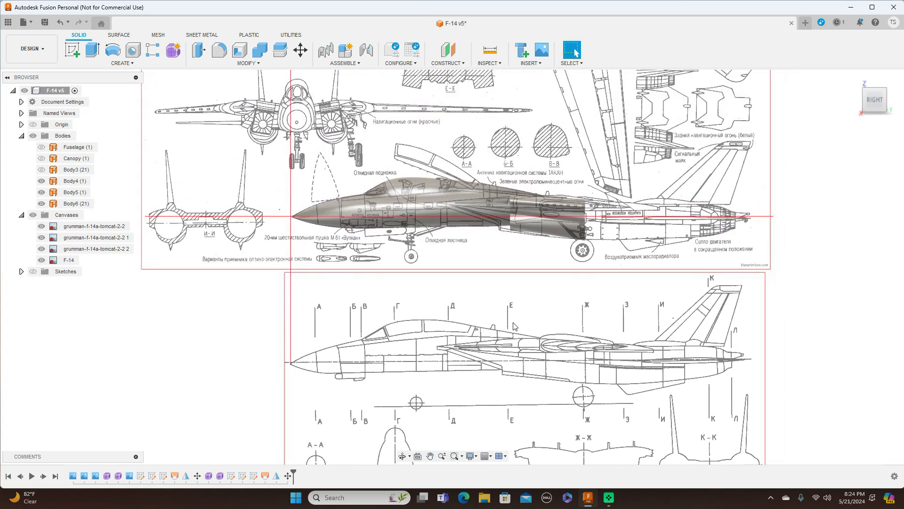
scroll(515, 321, "up", 2)
scroll(504, 316, "up", 1)
scroll(504, 316, "up", 2)
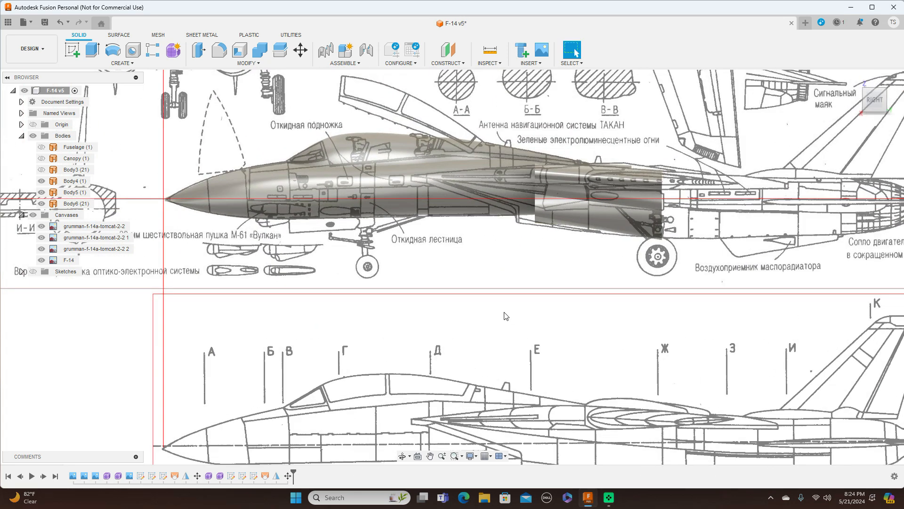
scroll(507, 302, "down", 2)
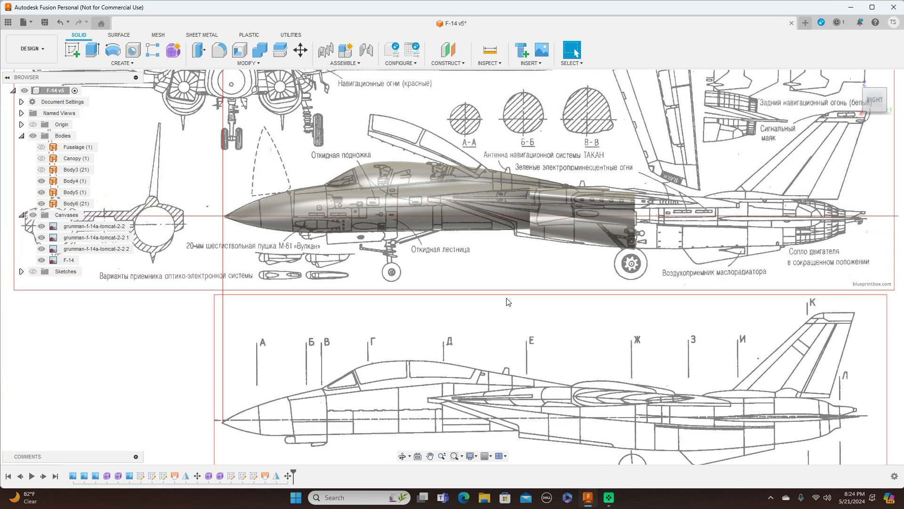